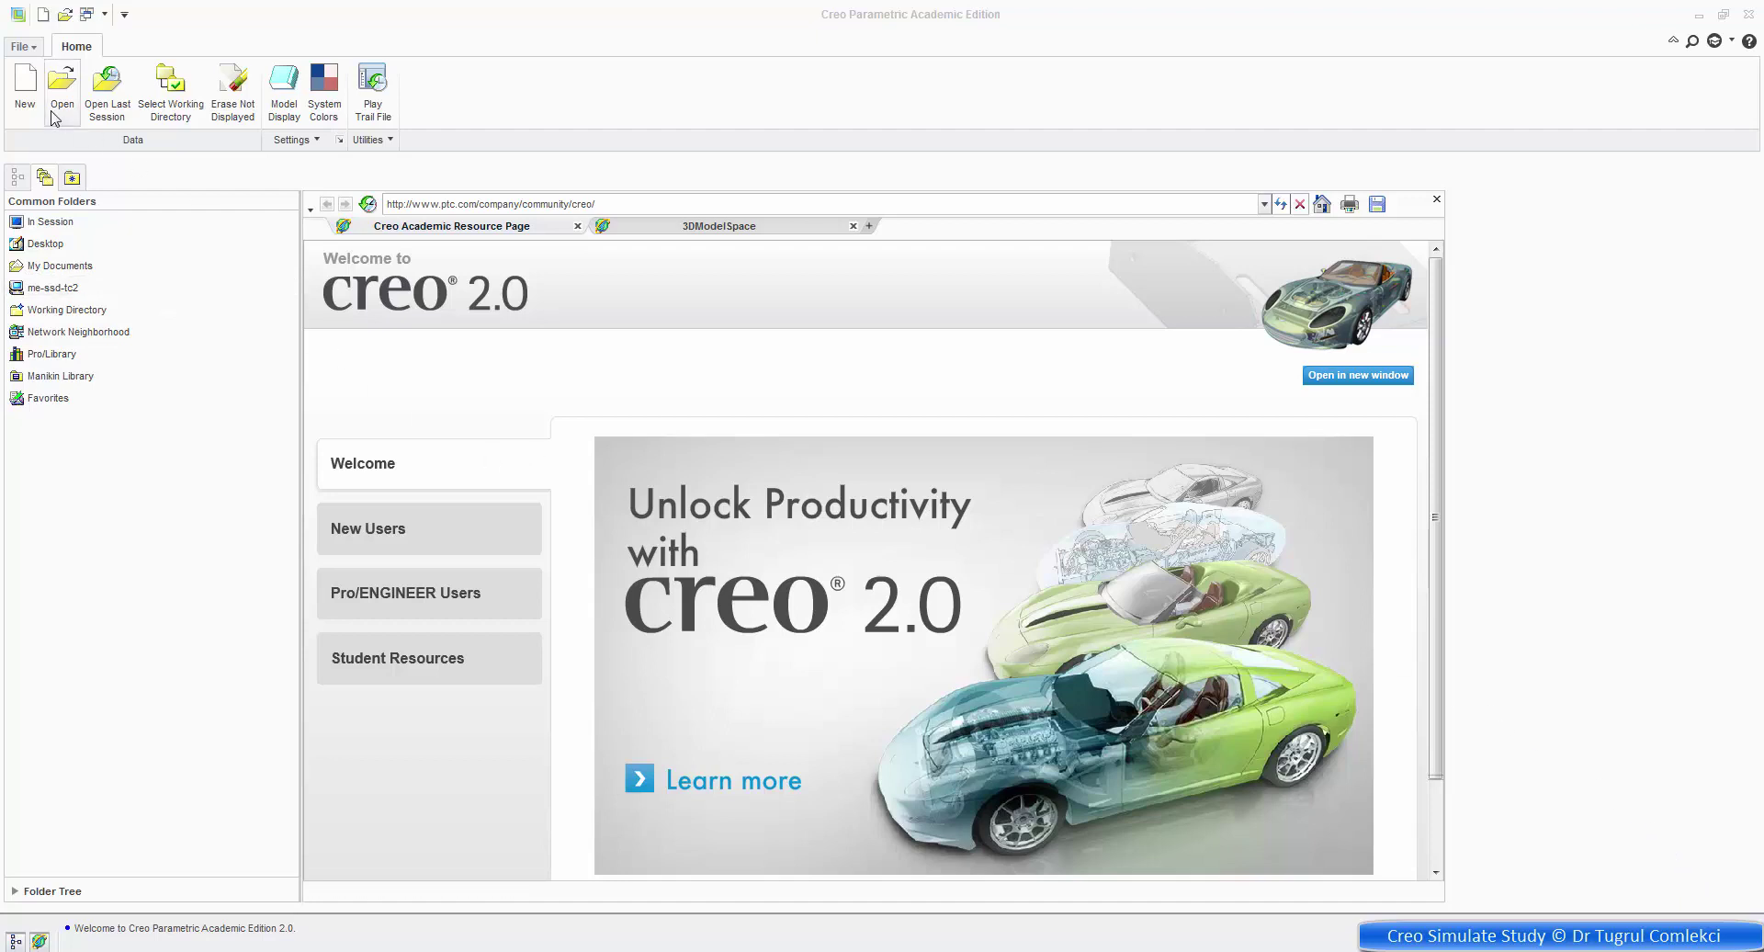
# Create a new solid part named BEAM from the default template.
pyautogui.click(25, 88)
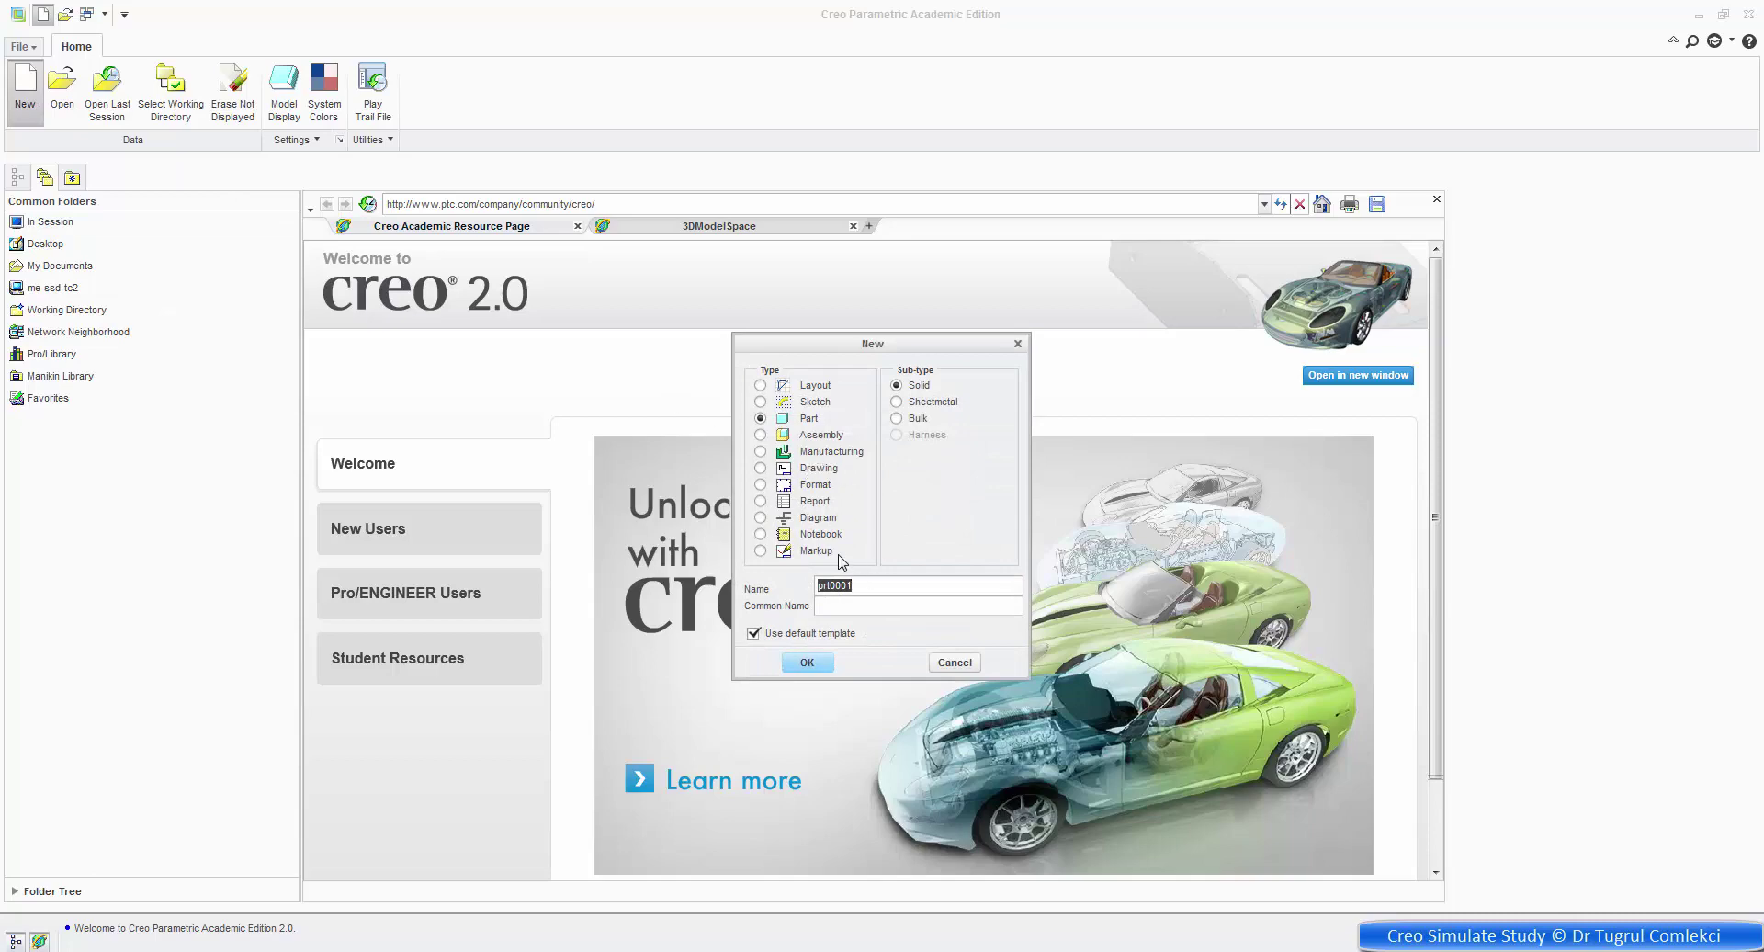
pyautogui.write('beam')
pyautogui.click(815, 666)
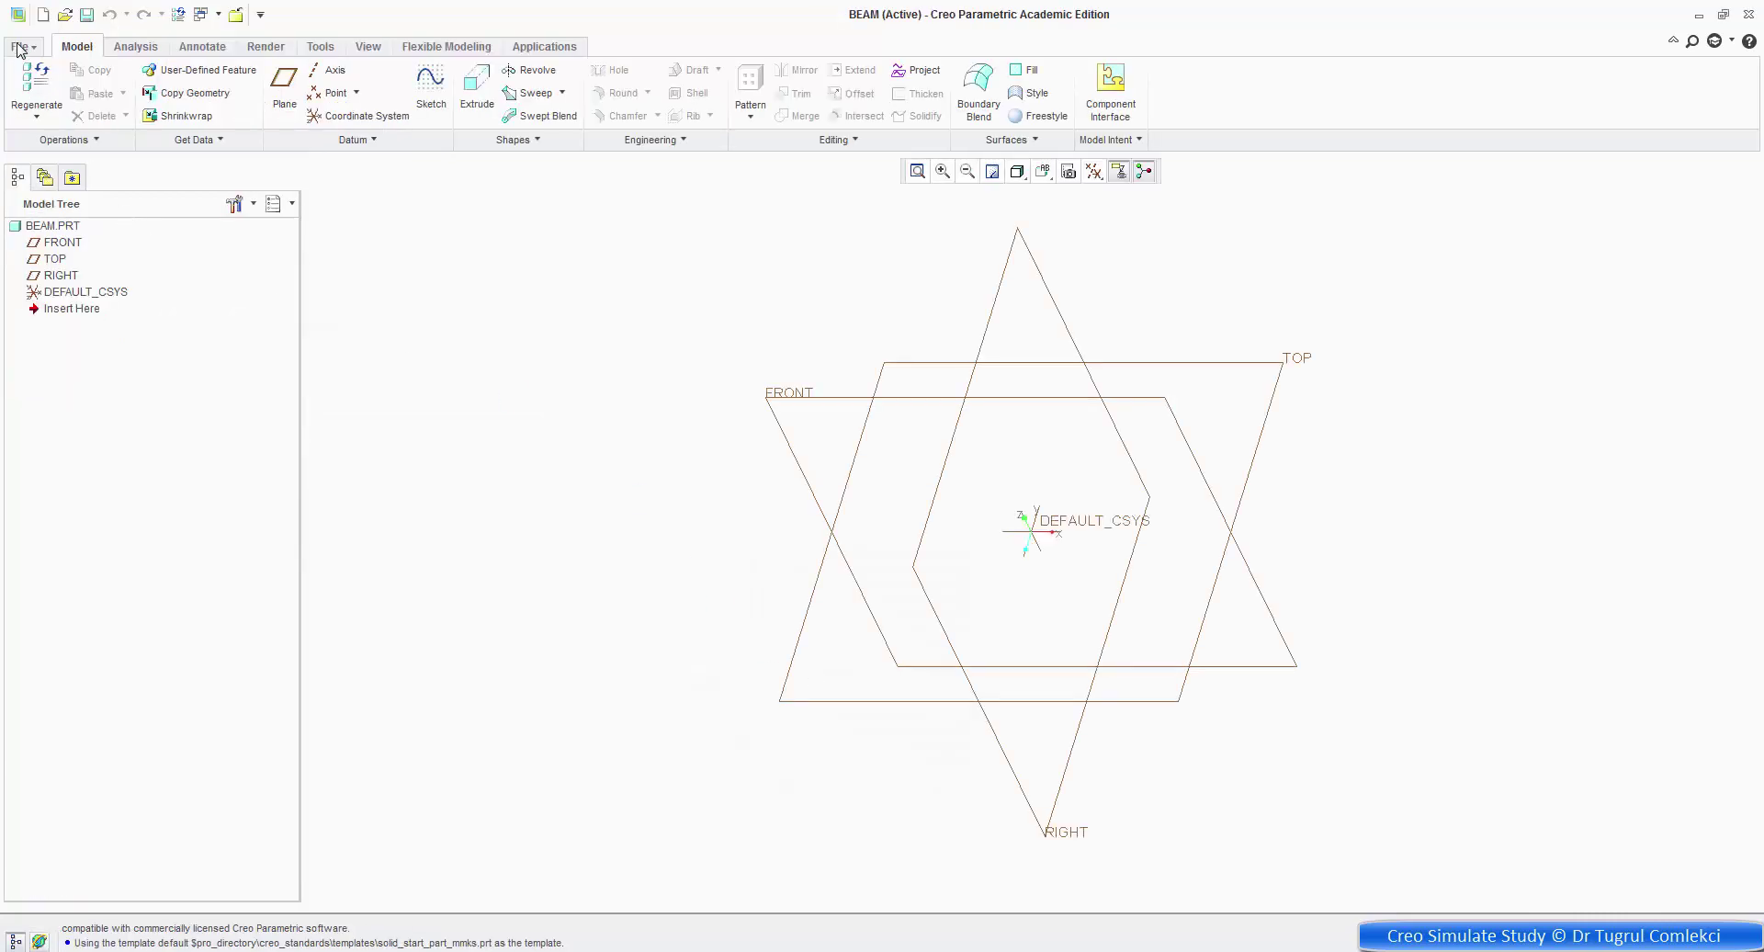
# Change BEAM's unit system in Model Properties to millimeter Newton Second (mmNs).
pyautogui.click(21, 47)
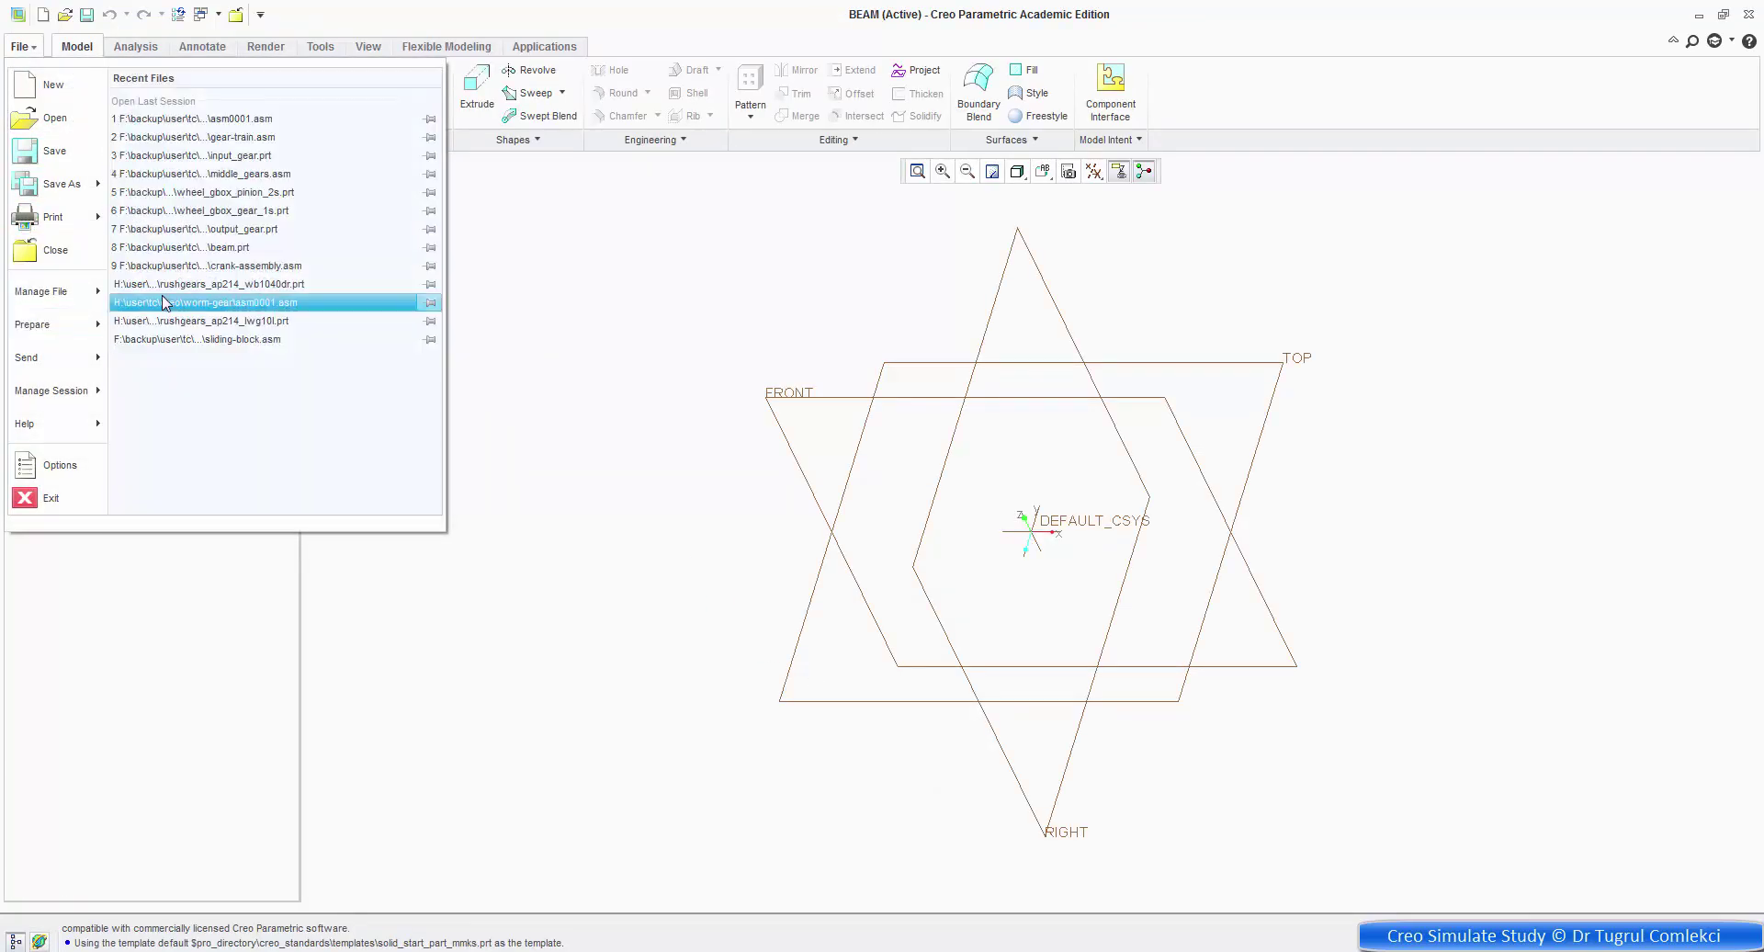
pyautogui.moveTo(55, 324)
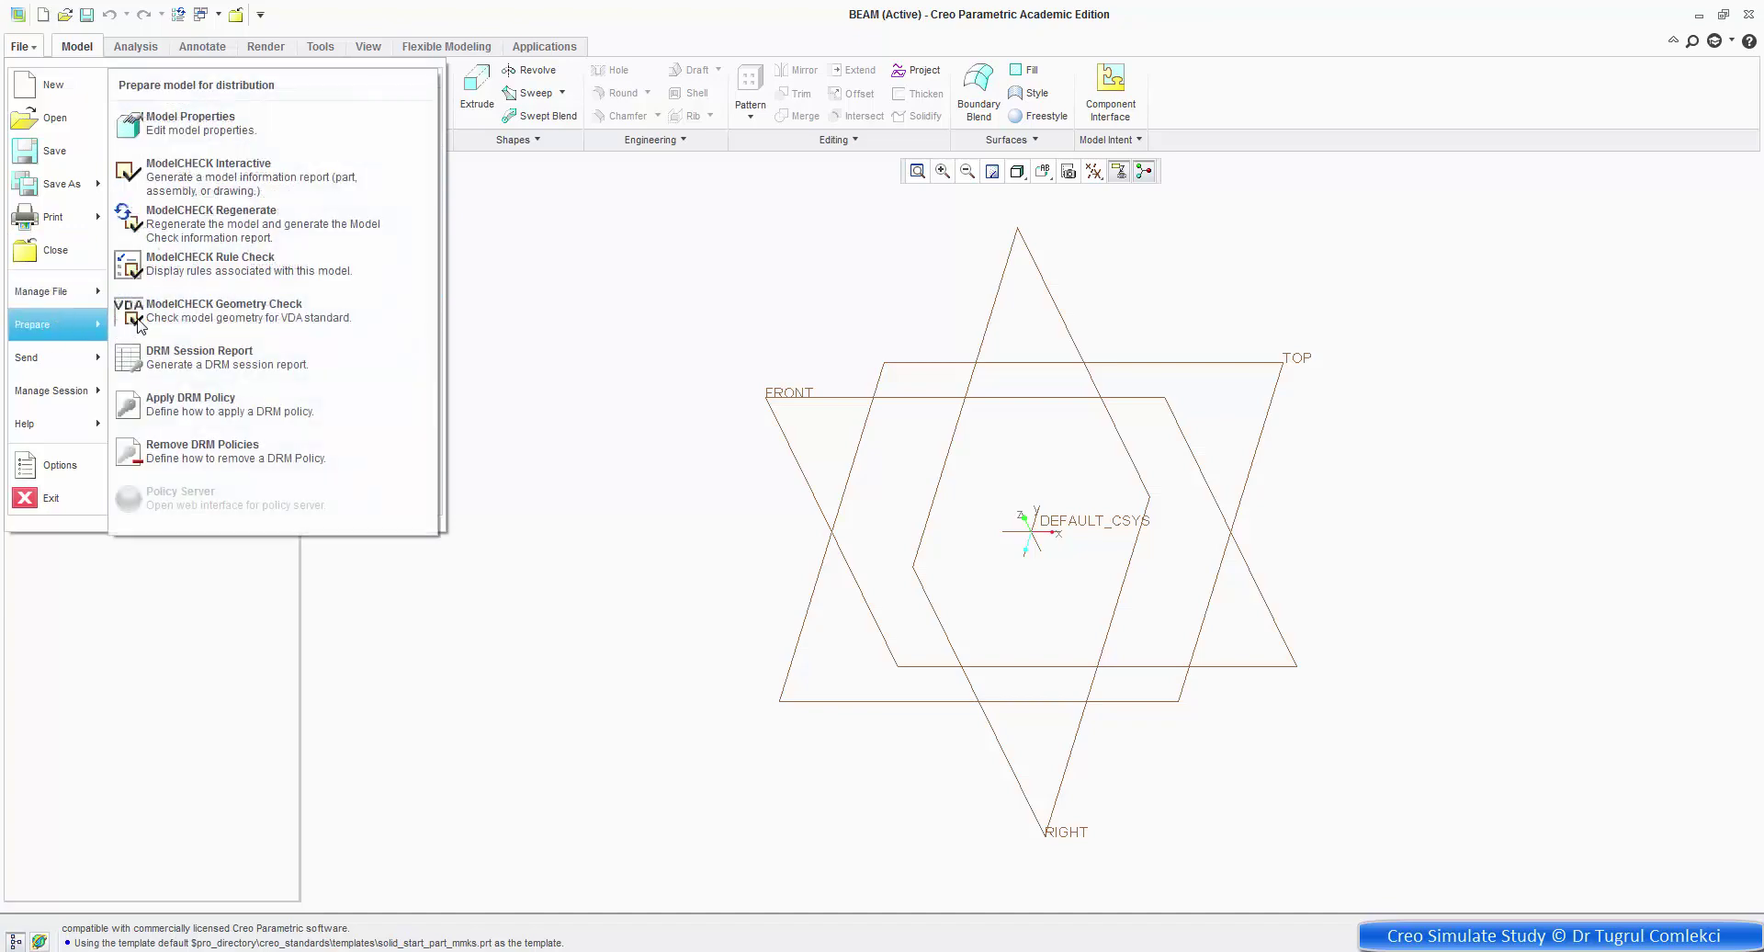
pyautogui.click(184, 147)
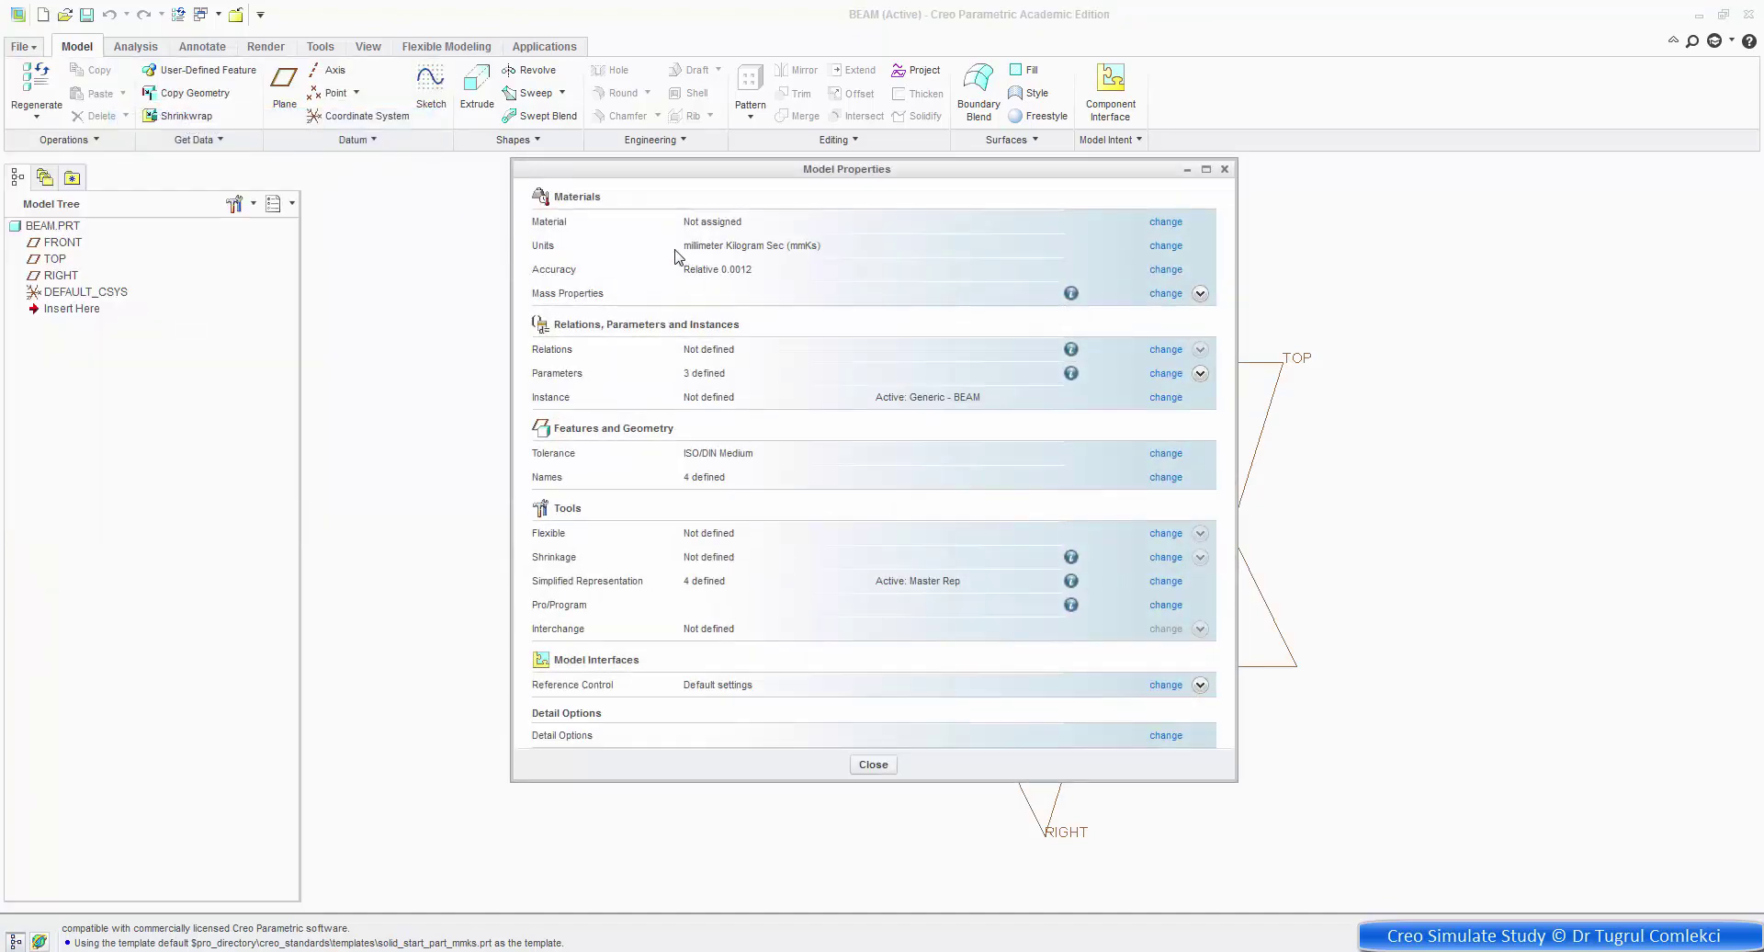
pyautogui.click(1169, 246)
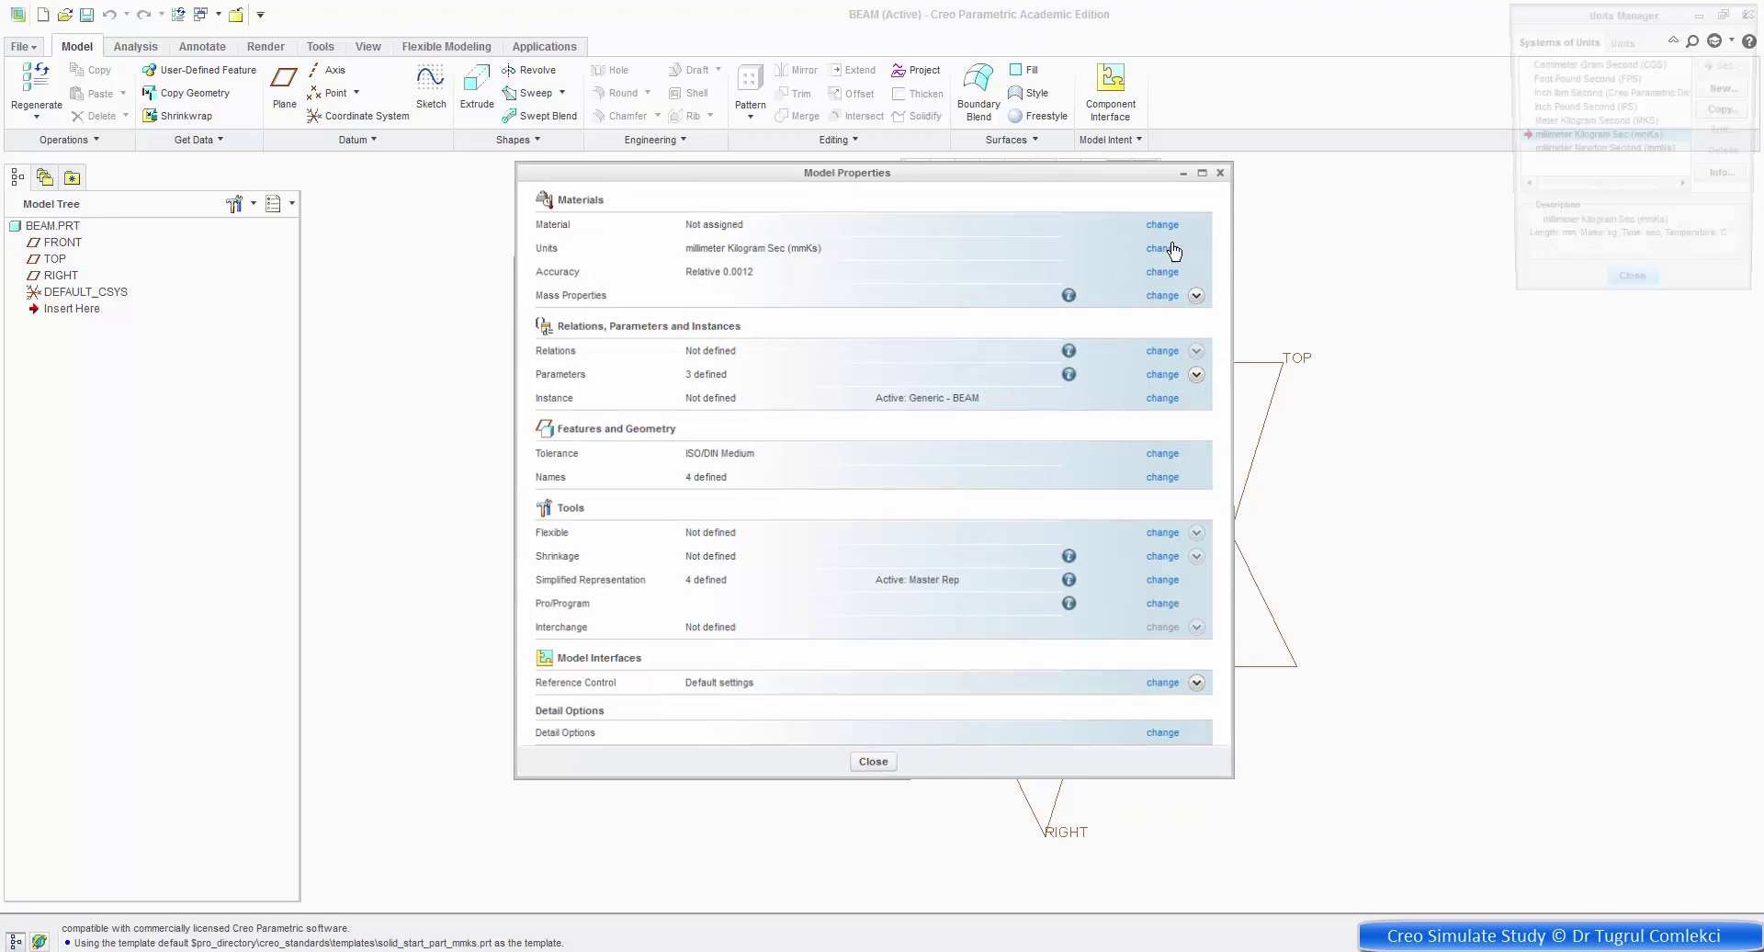
pyautogui.click(1542, 151)
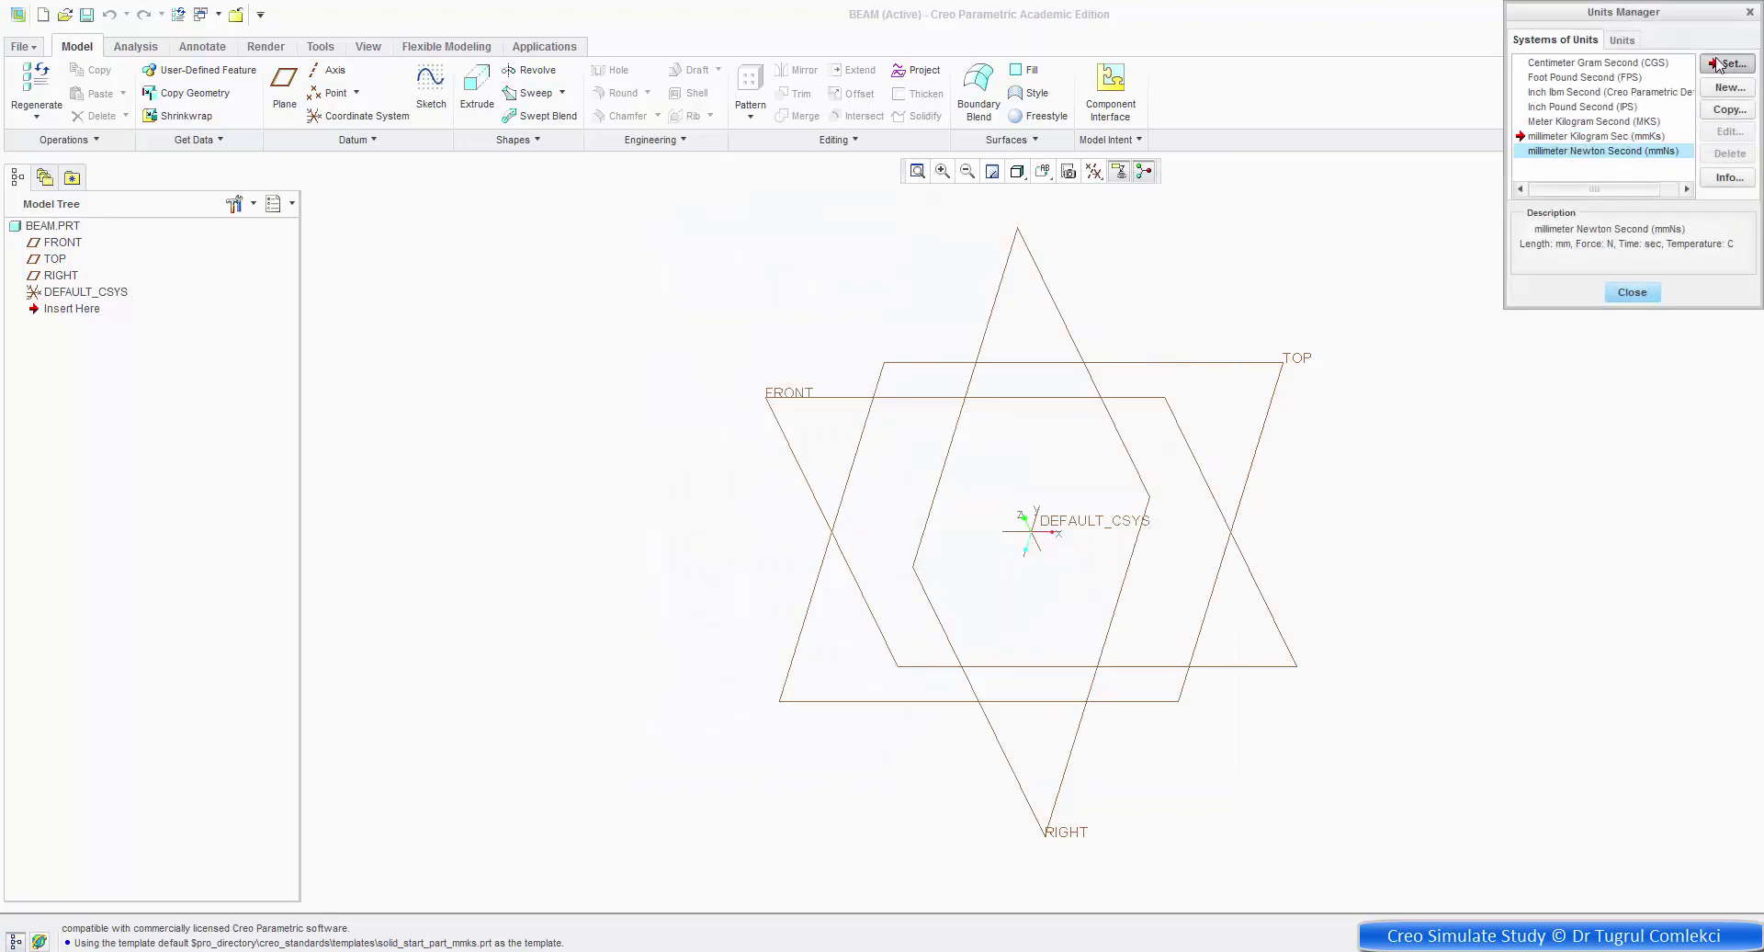
pyautogui.click(1717, 64)
pyautogui.click(1555, 474)
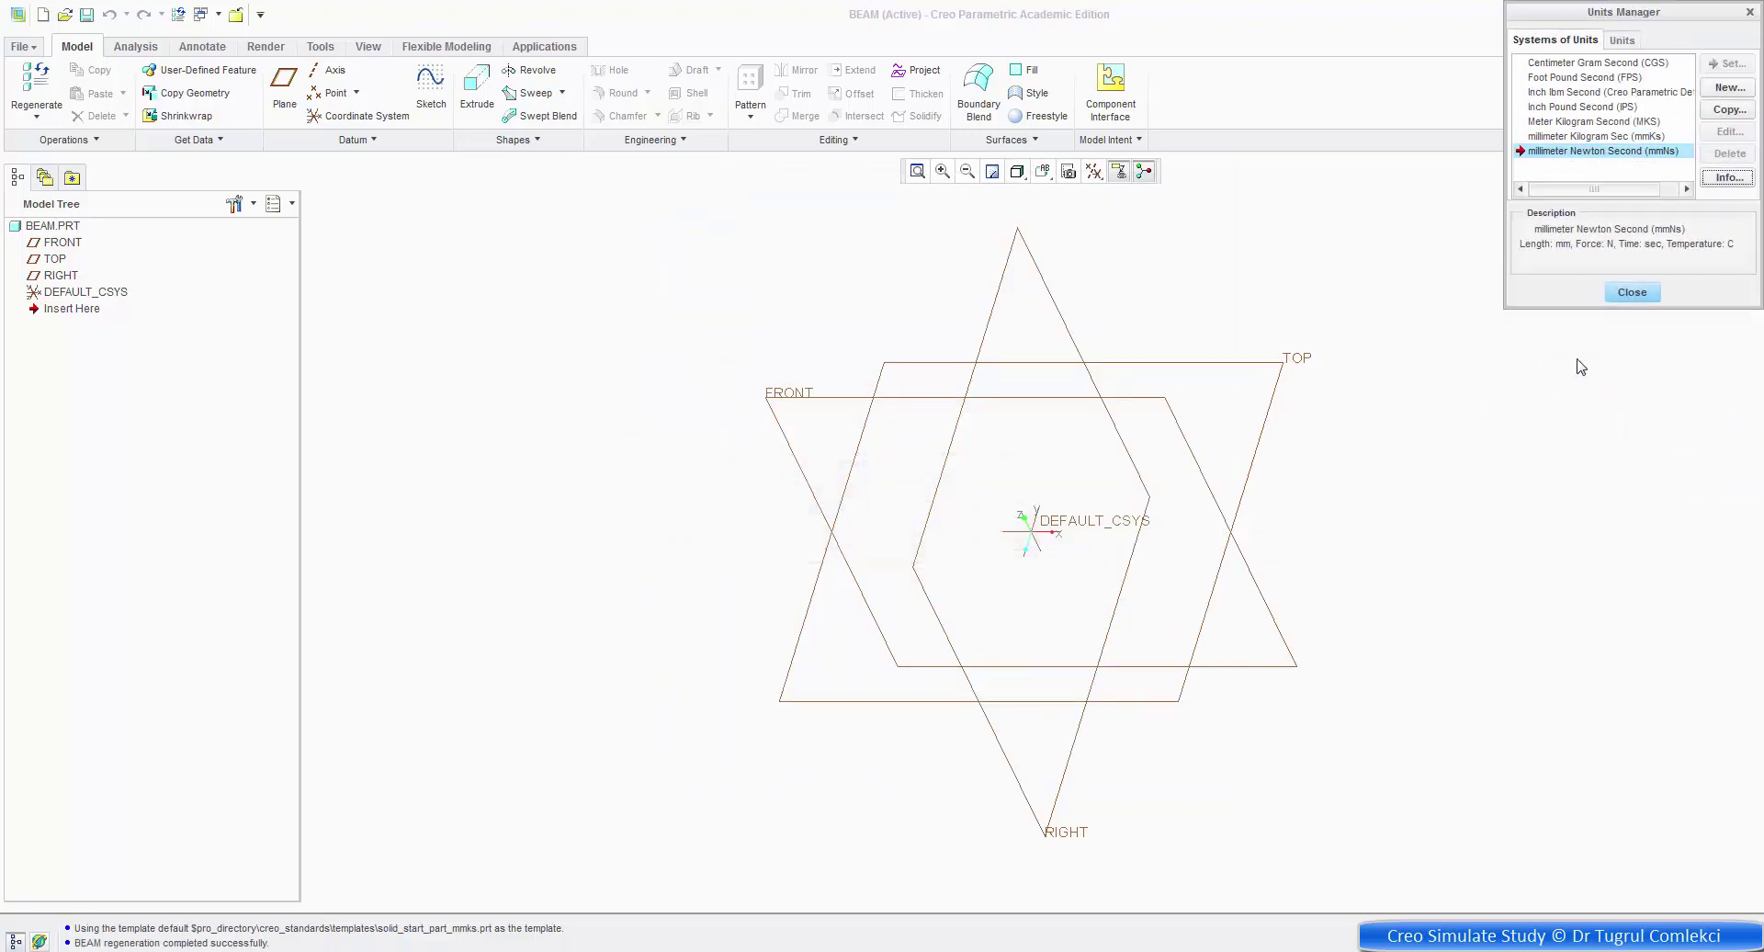
pyautogui.click(1632, 292)
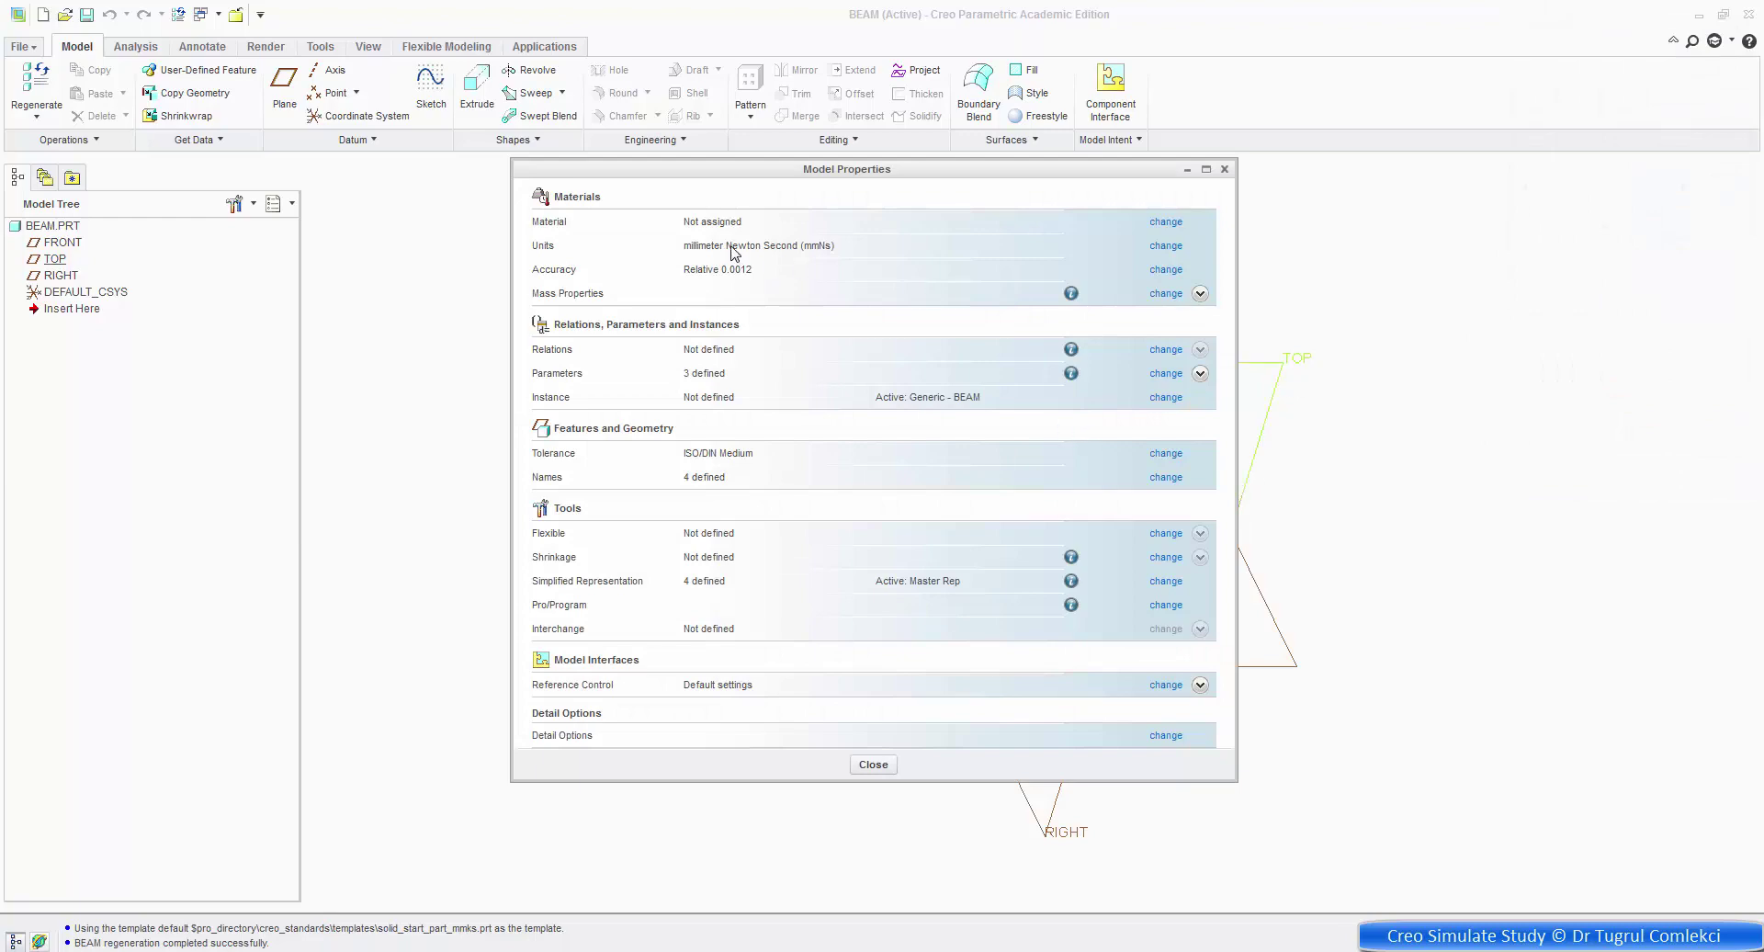
# Assign metal_steel_low_carbon.mtl to BEAM, accepting conversion of its units to the model's.
pyautogui.click(1166, 221)
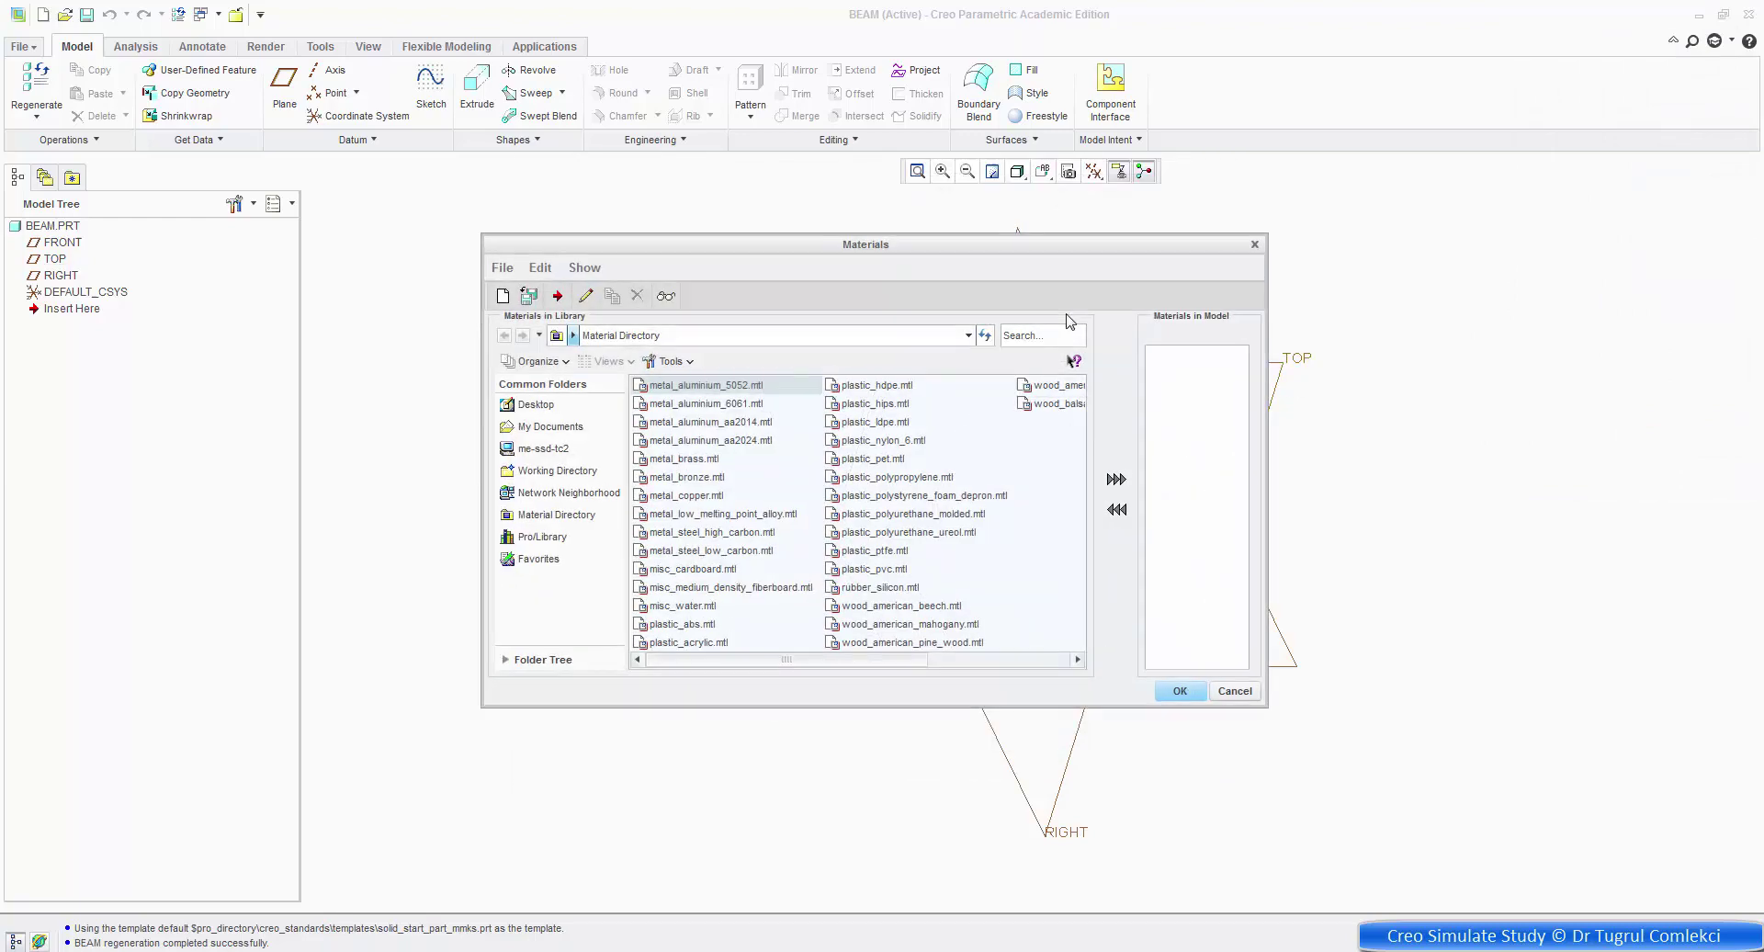
pyautogui.click(703, 551)
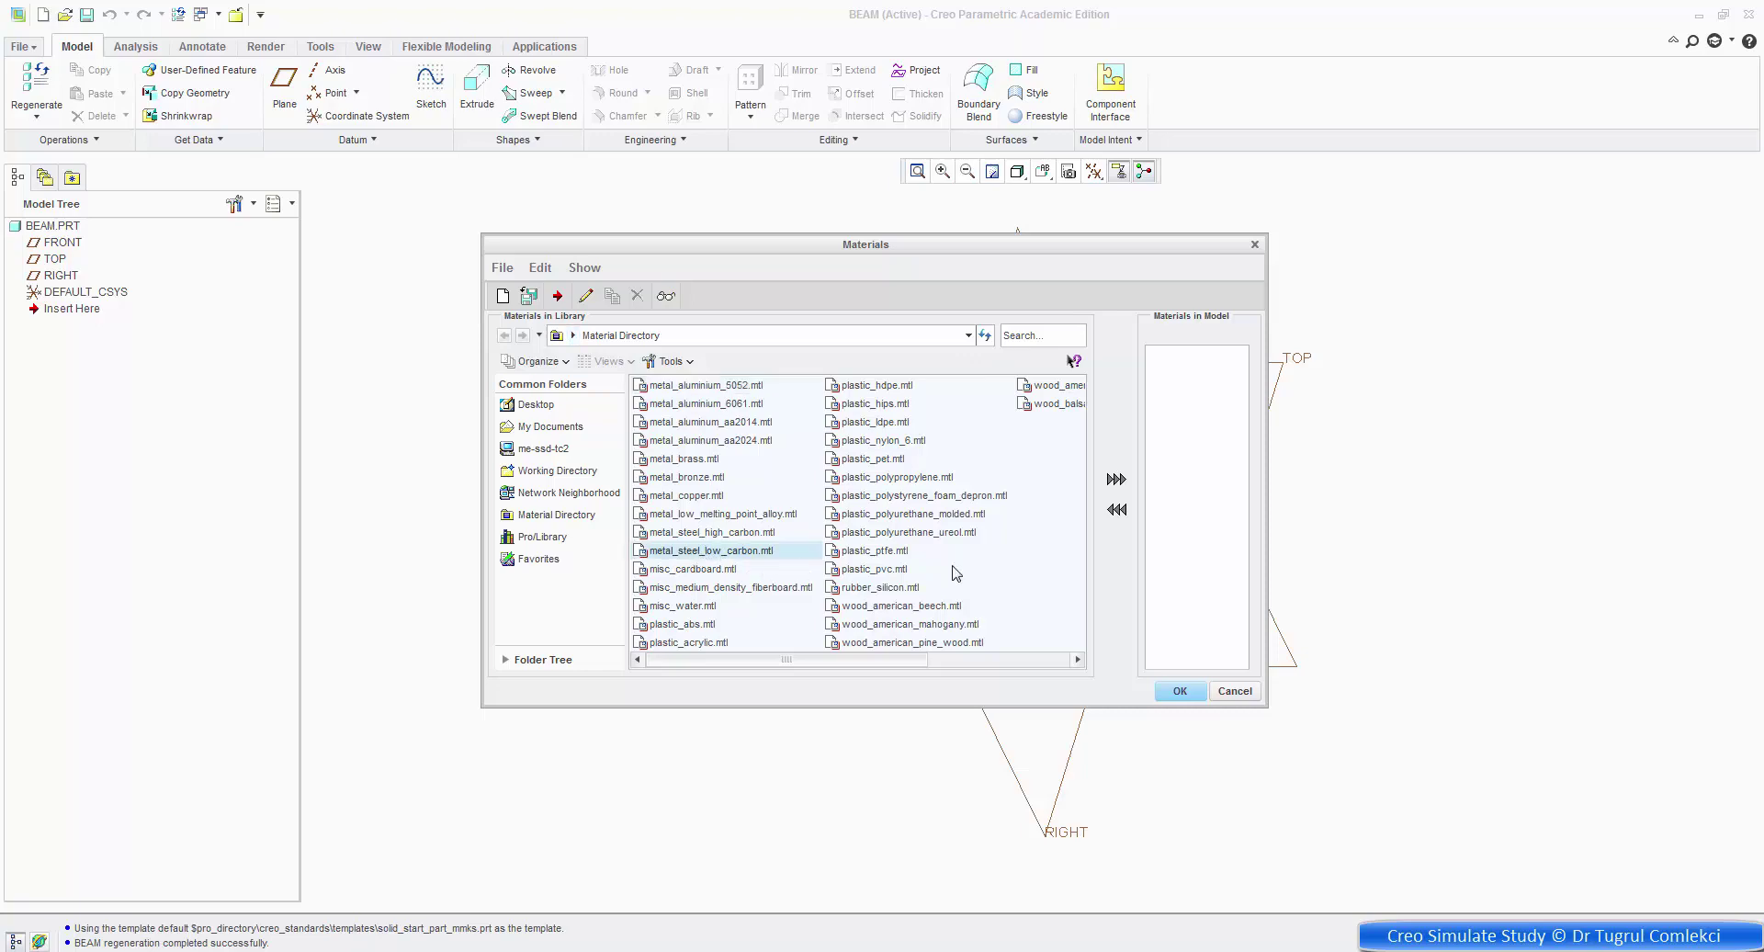
pyautogui.click(1116, 478)
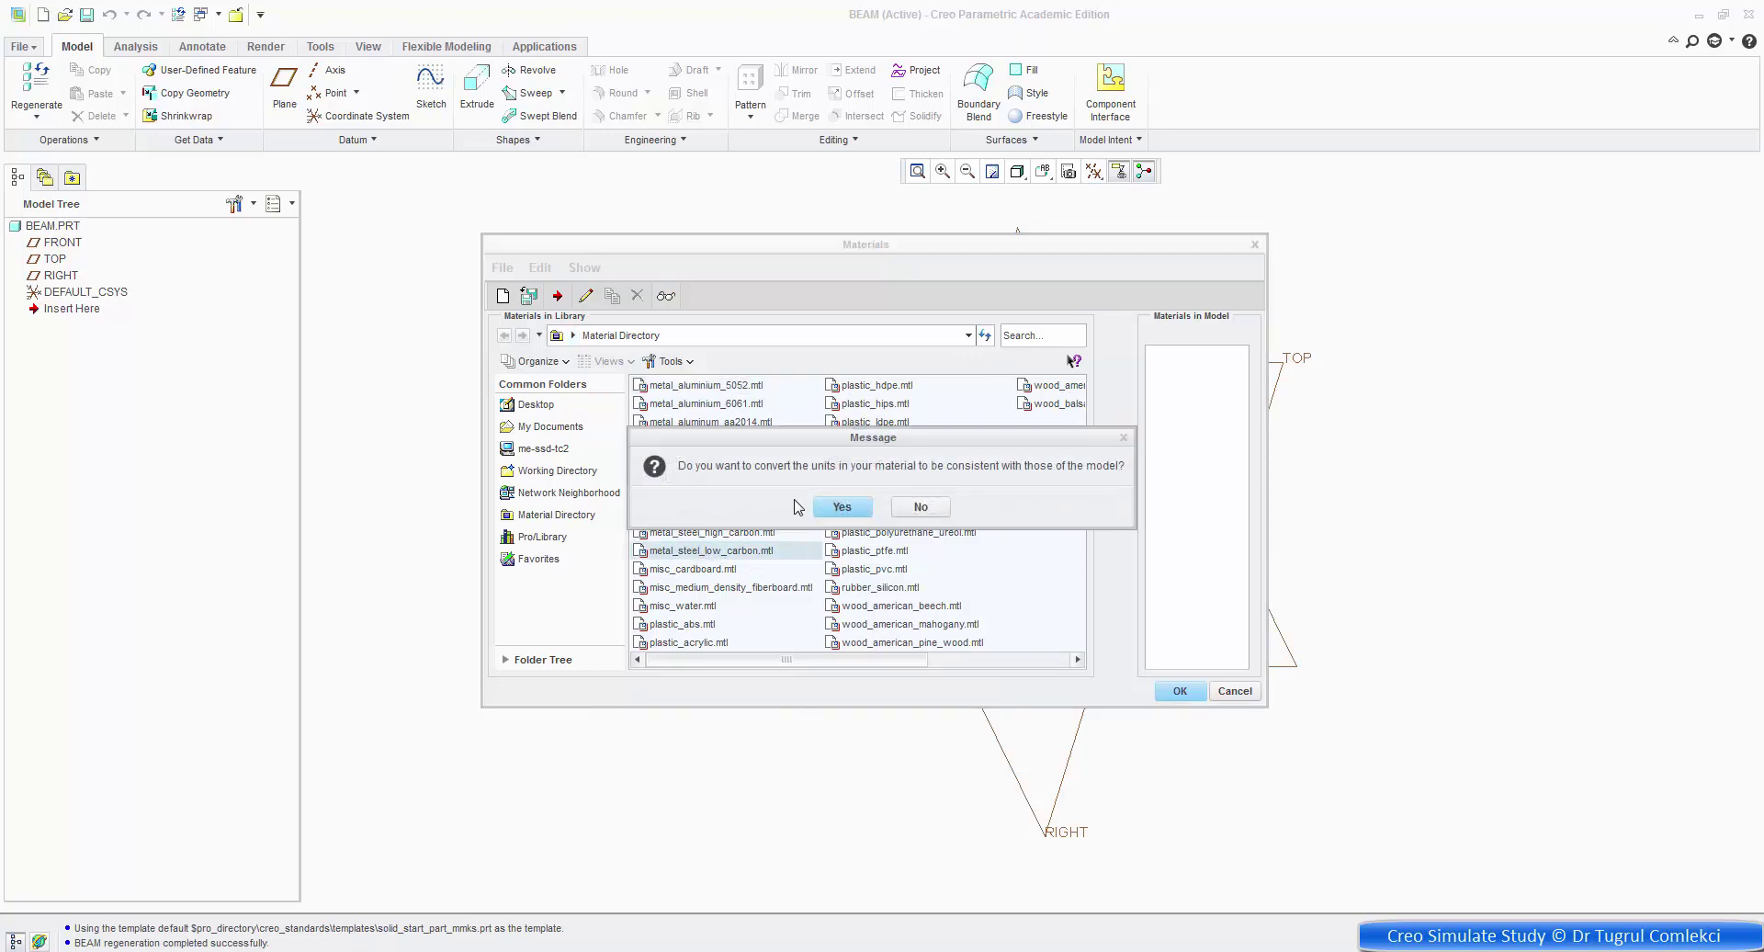
pyautogui.click(843, 508)
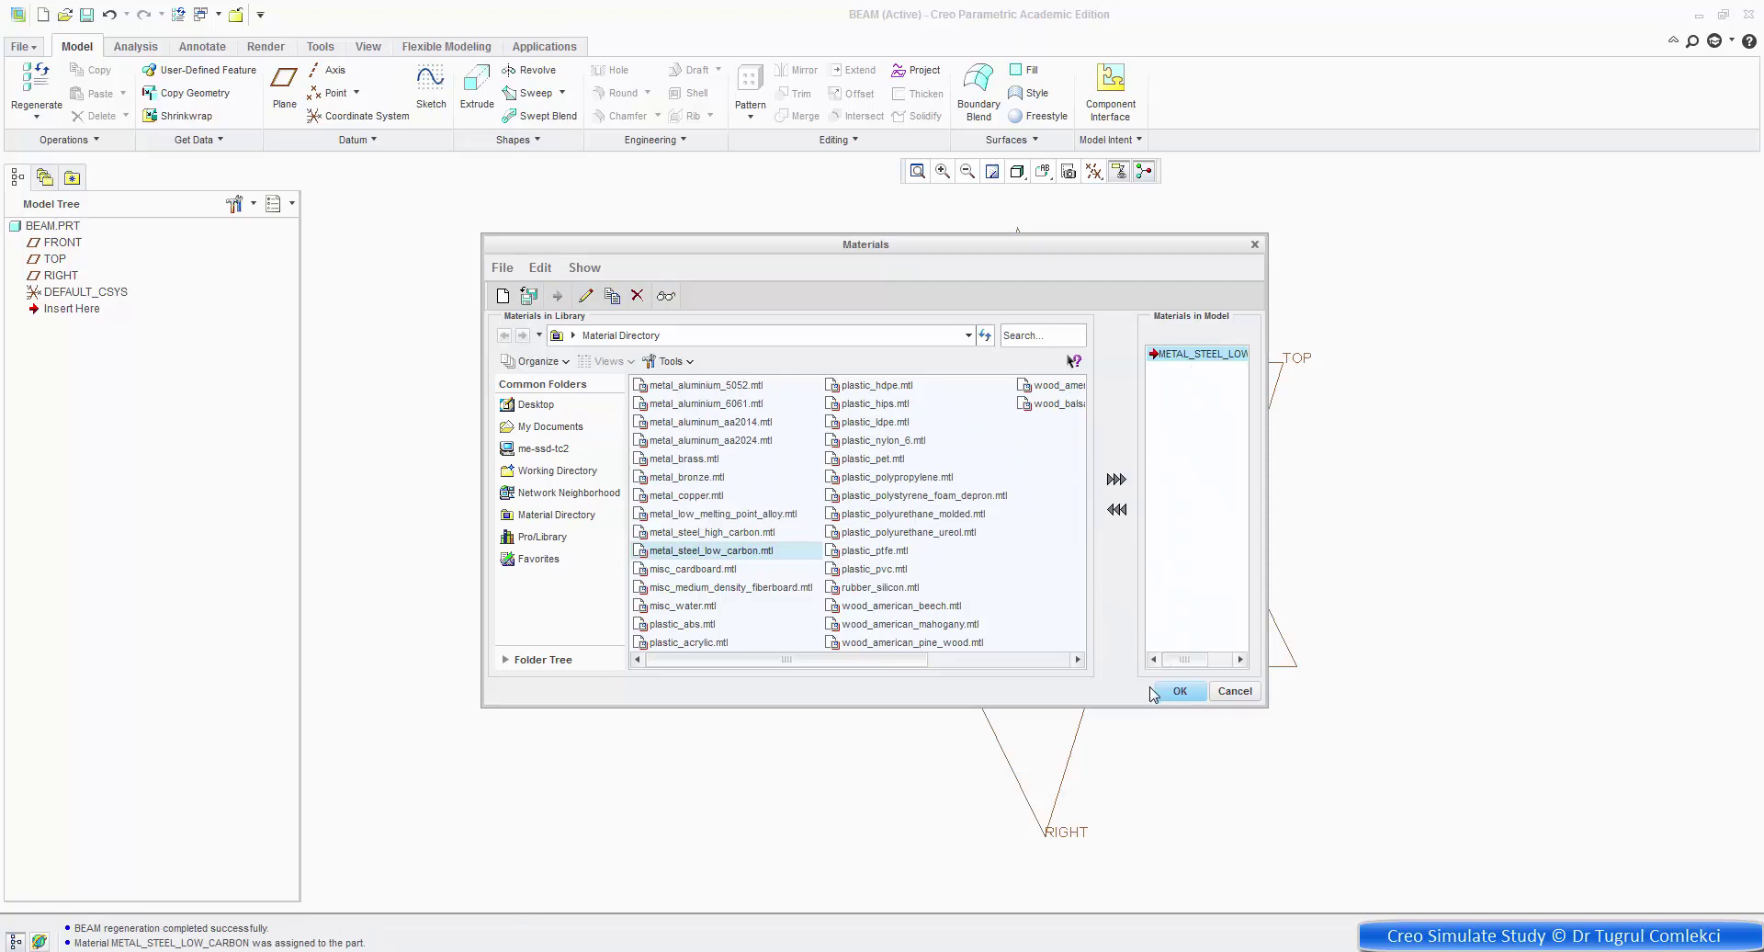
pyautogui.click(1177, 691)
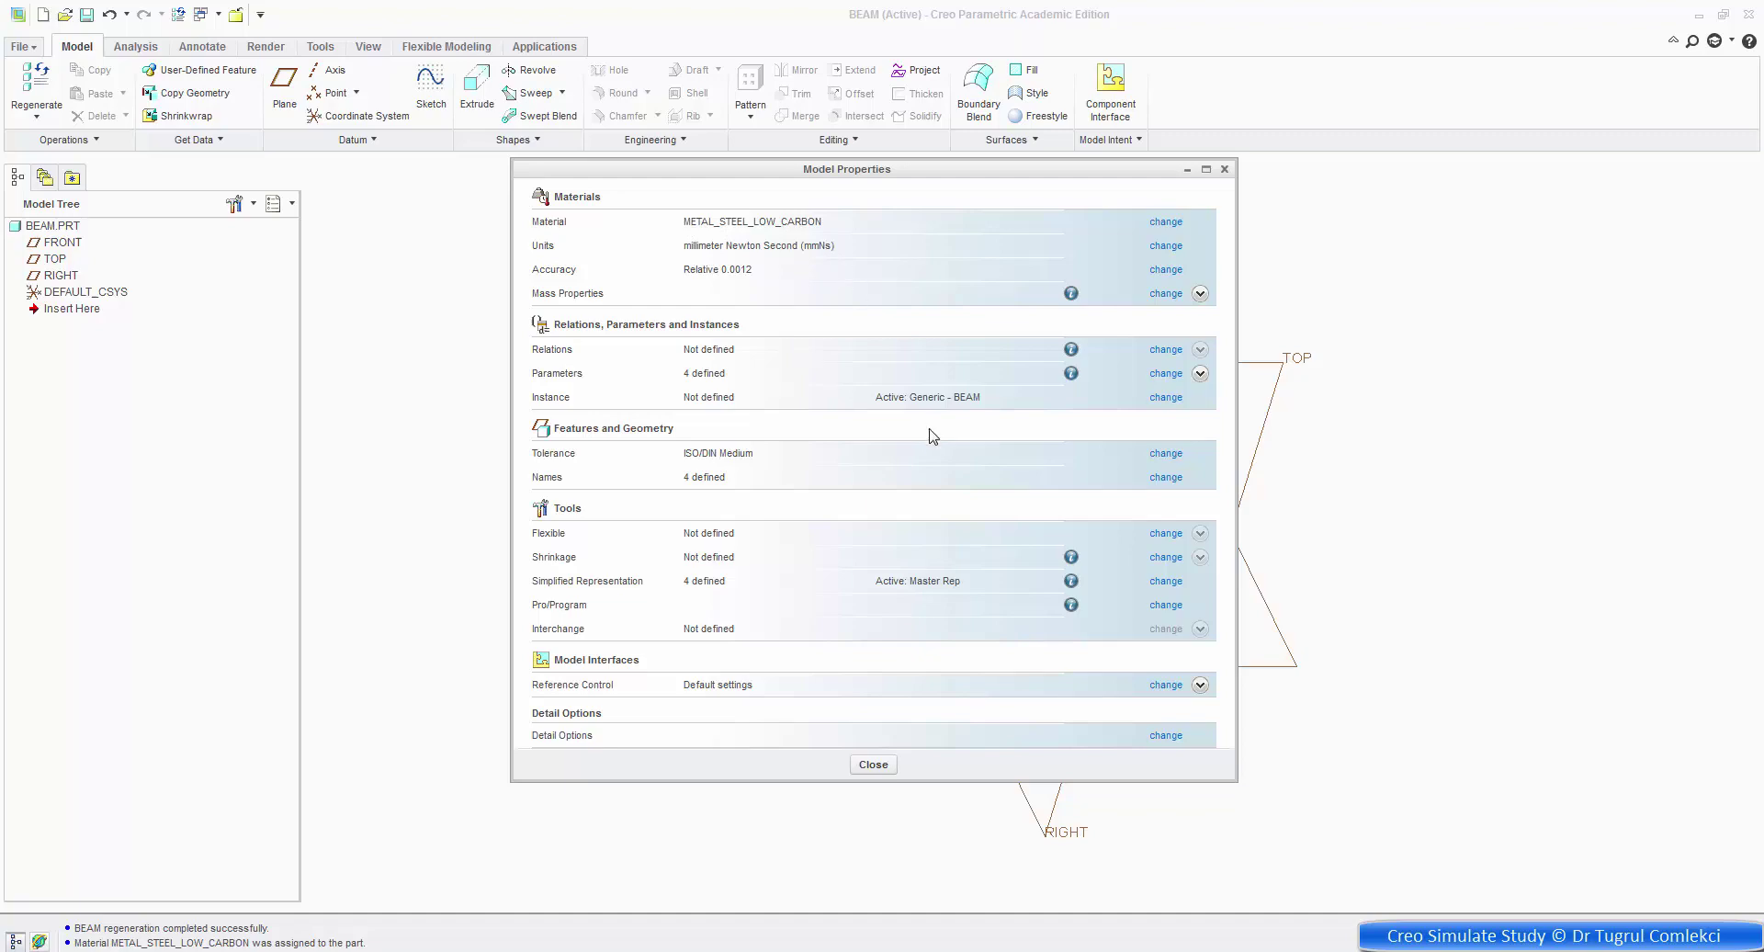
# Start an extrude sketched on the RIGHT plane with a centre rectangle at the origin.
pyautogui.click(873, 765)
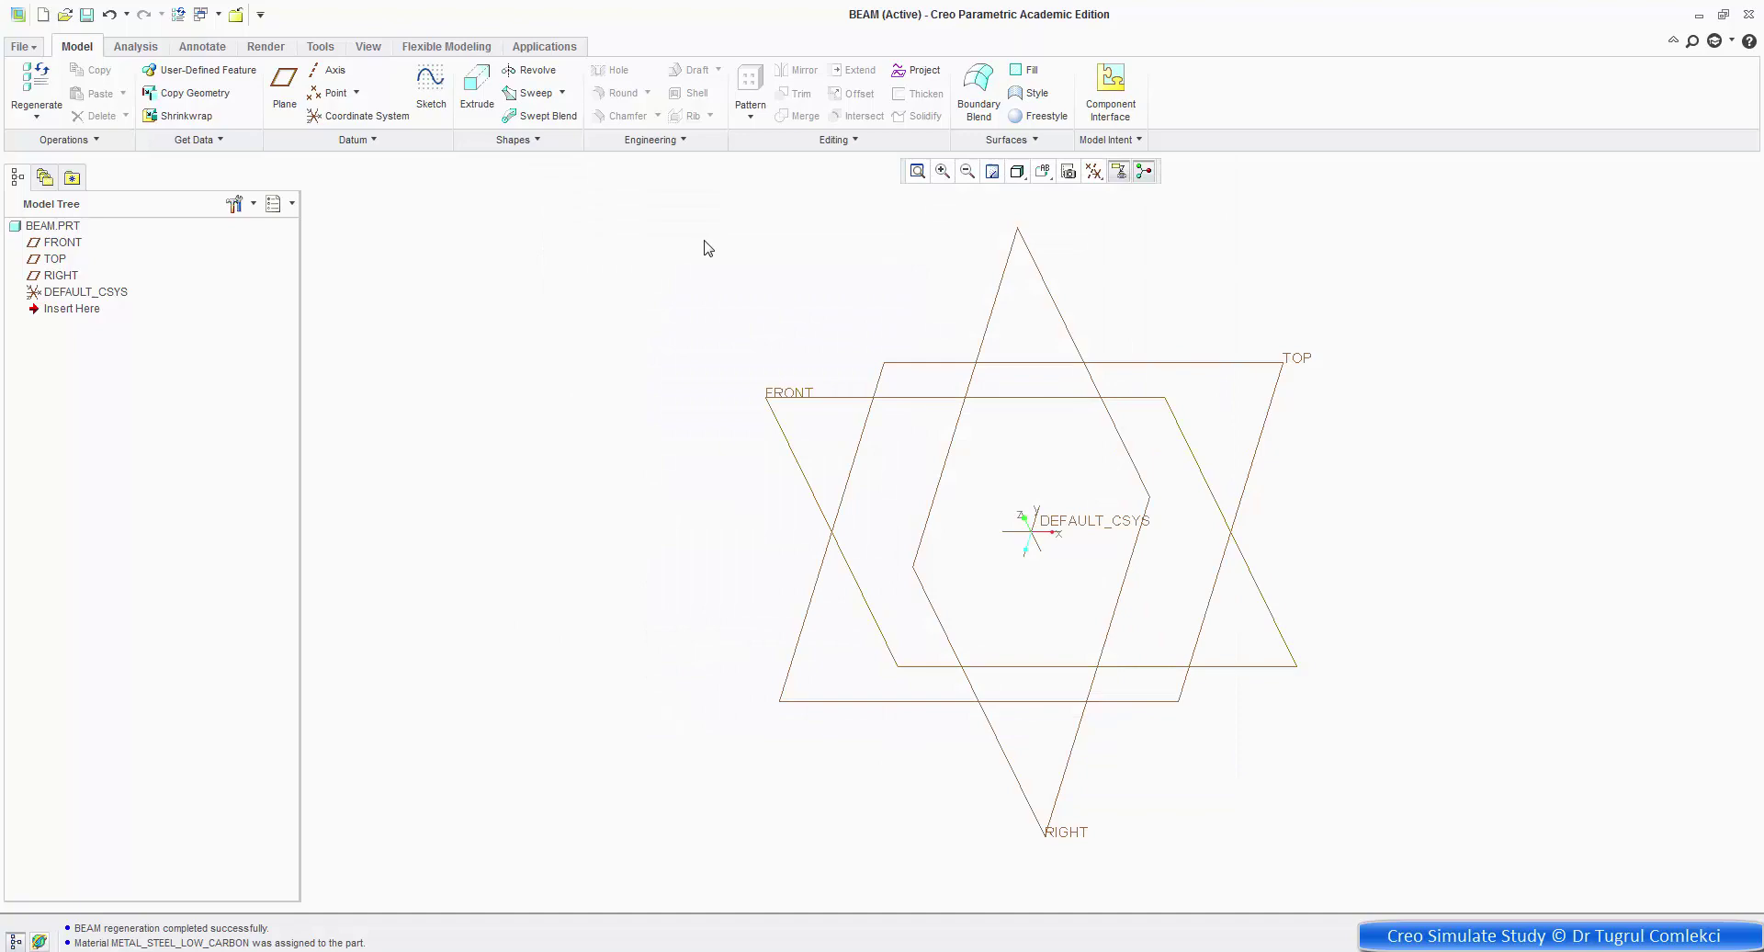
pyautogui.click(477, 84)
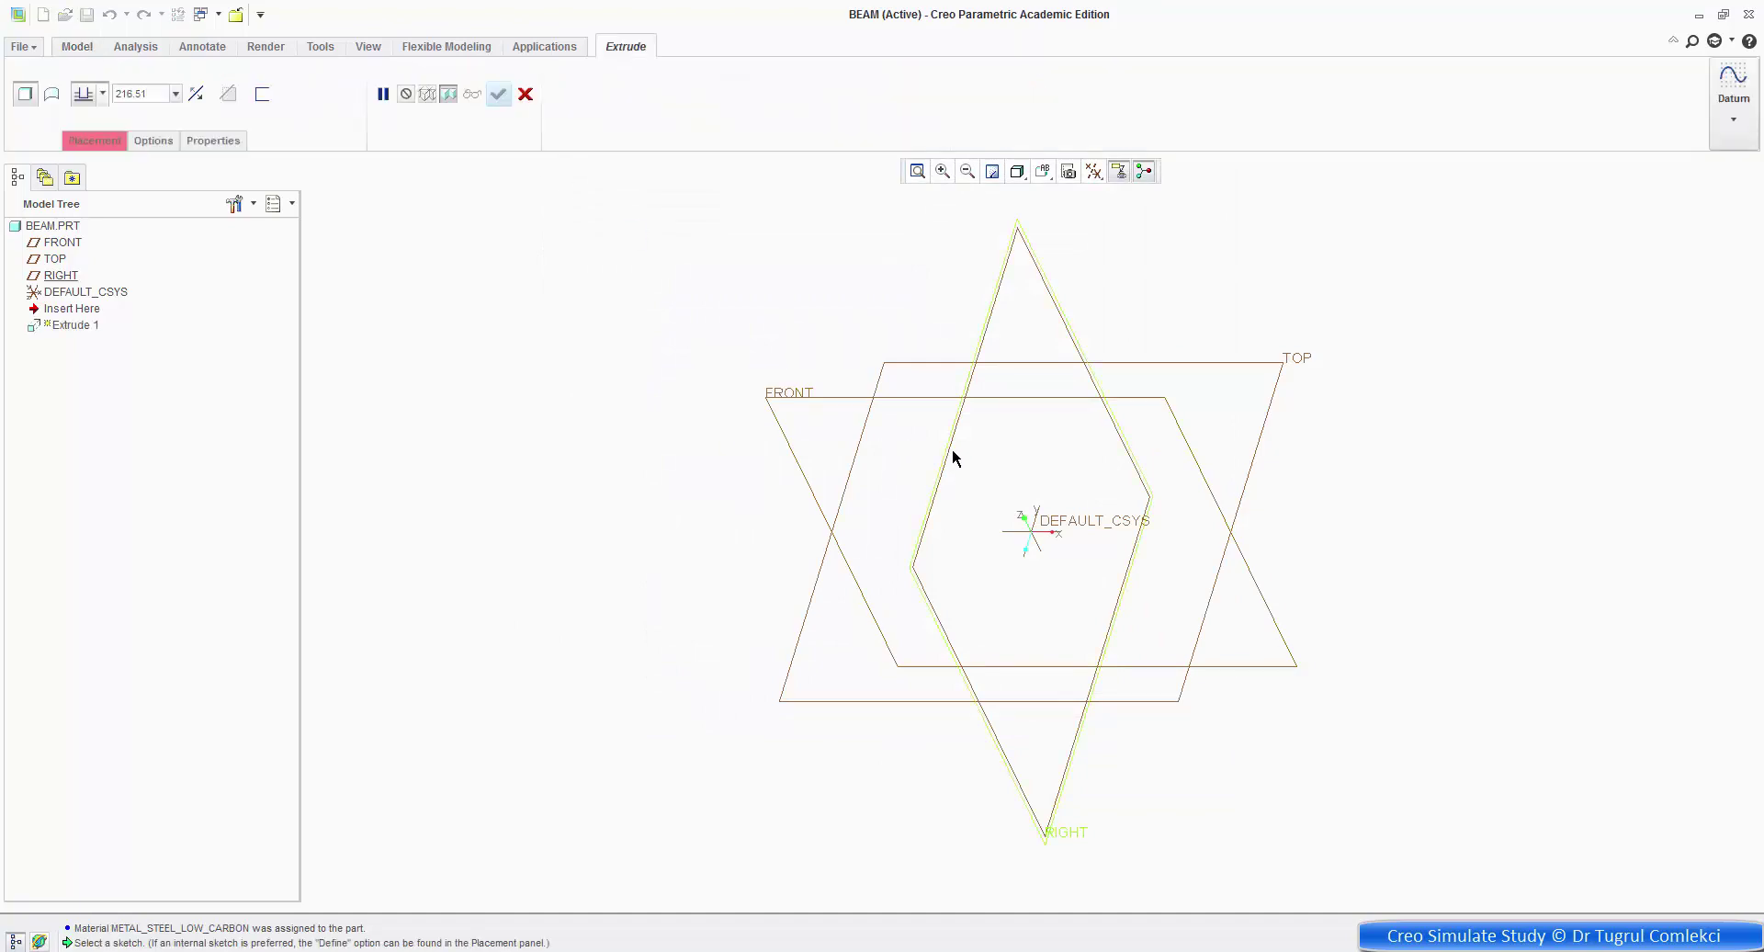
pyautogui.click(955, 454)
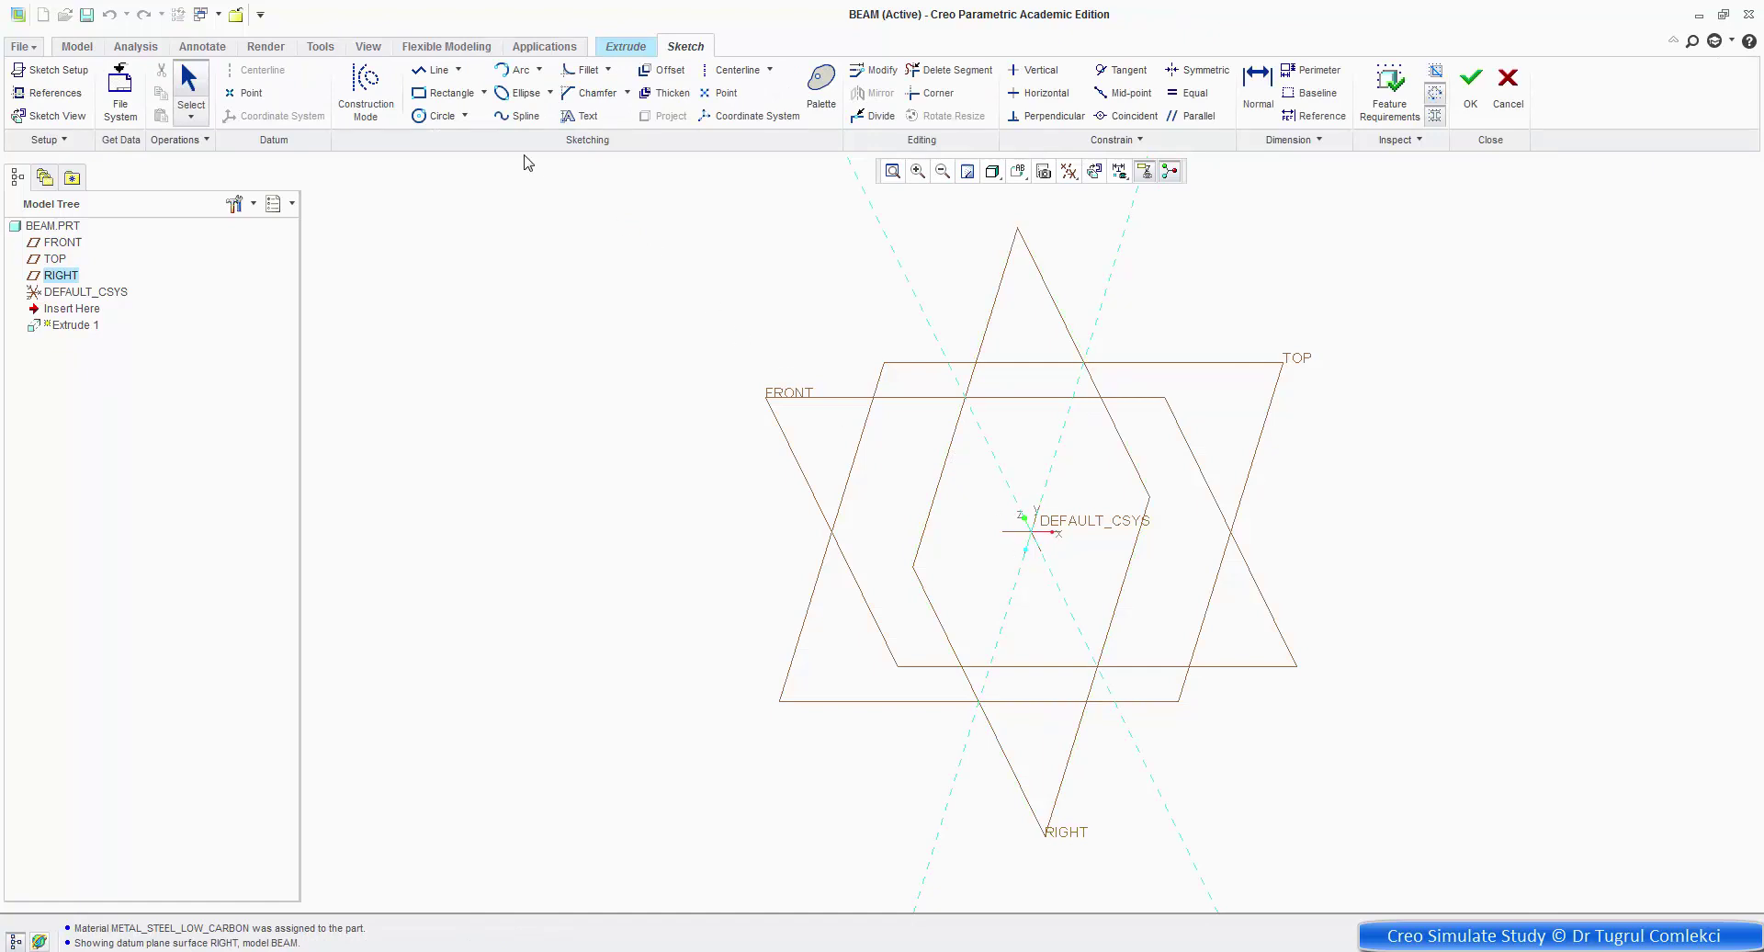
pyautogui.click(484, 93)
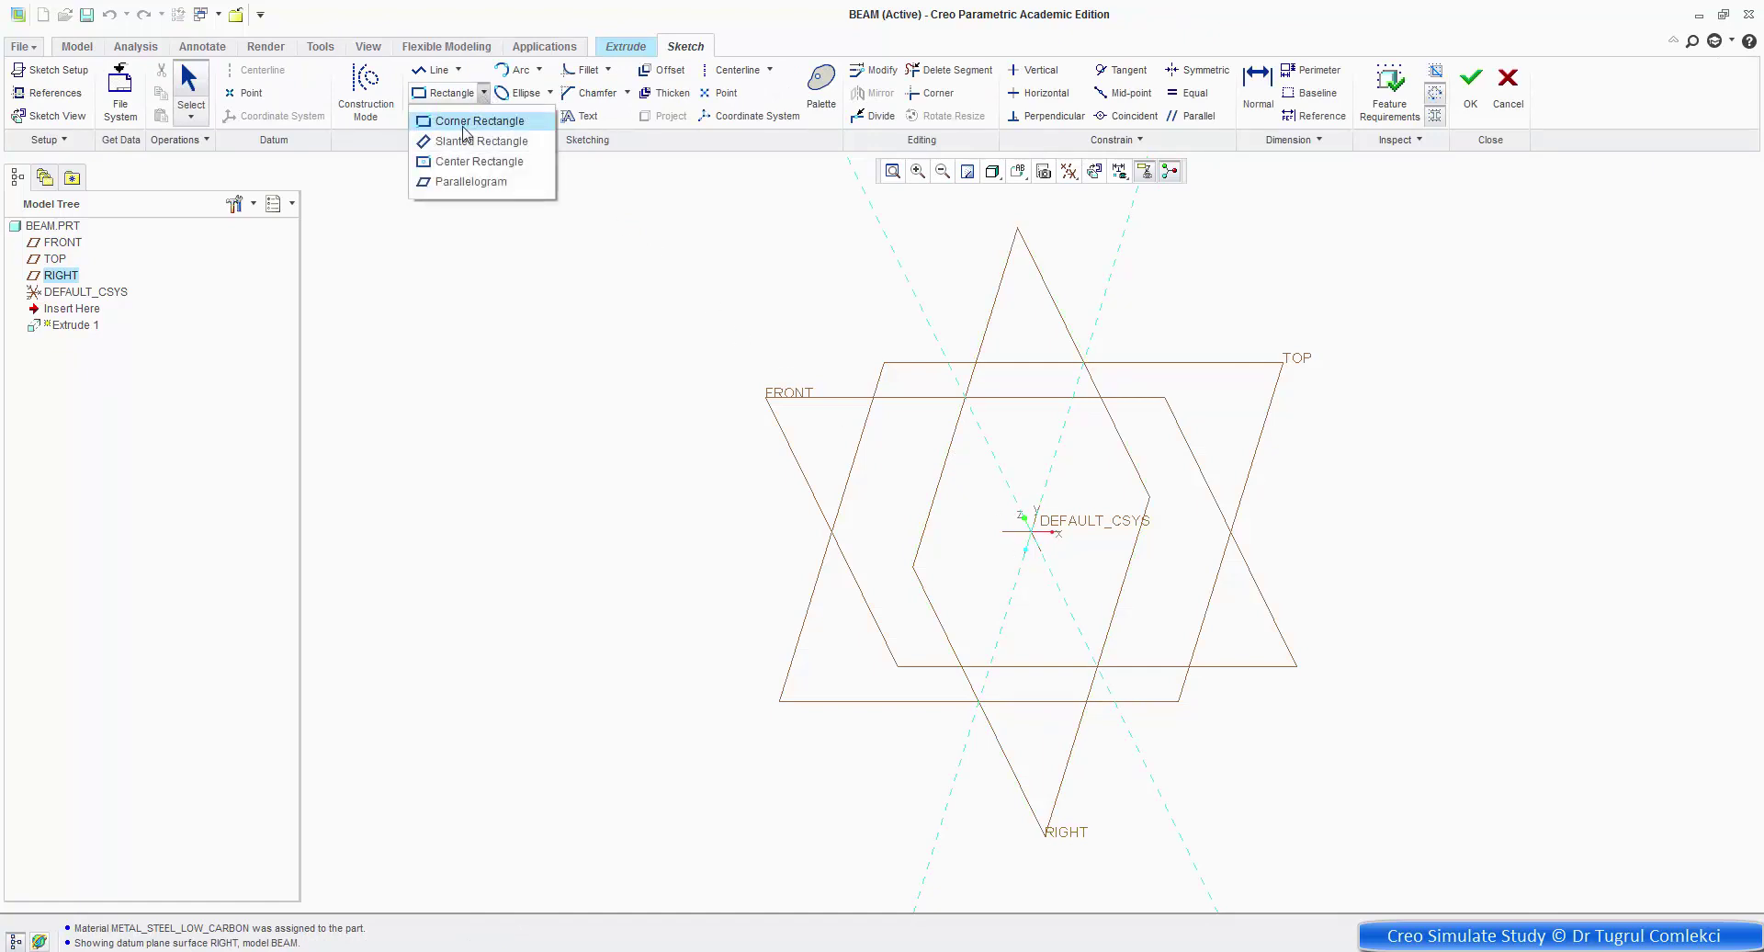
pyautogui.click(471, 163)
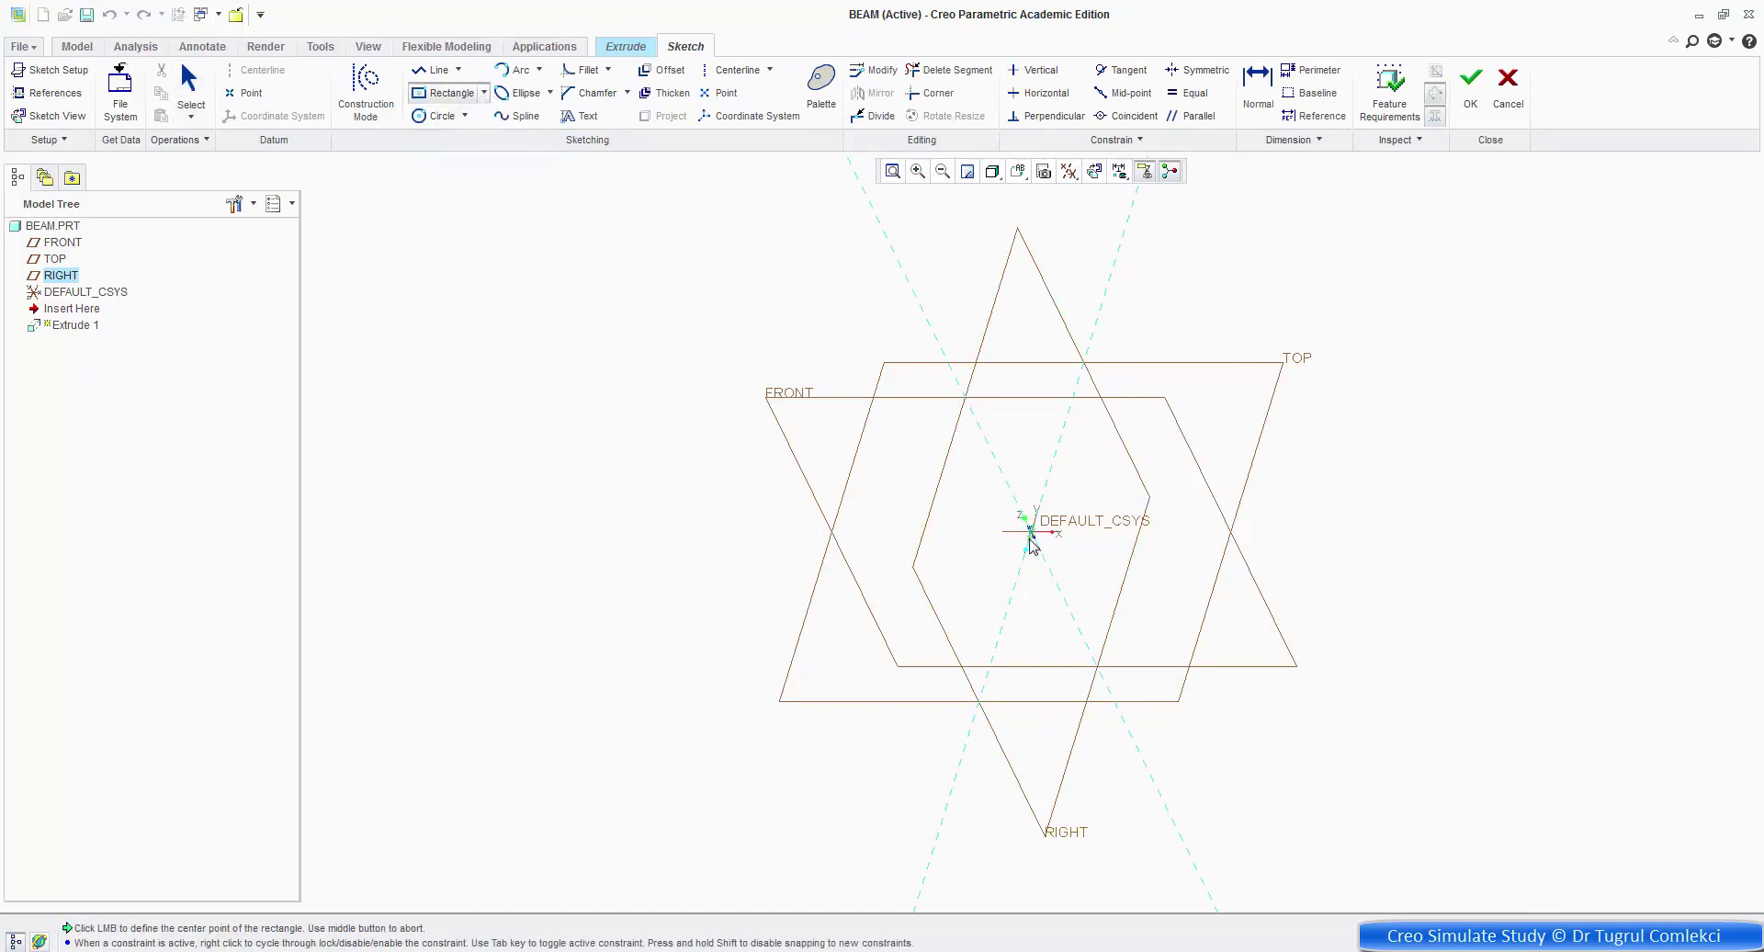
pyautogui.click(1031, 532)
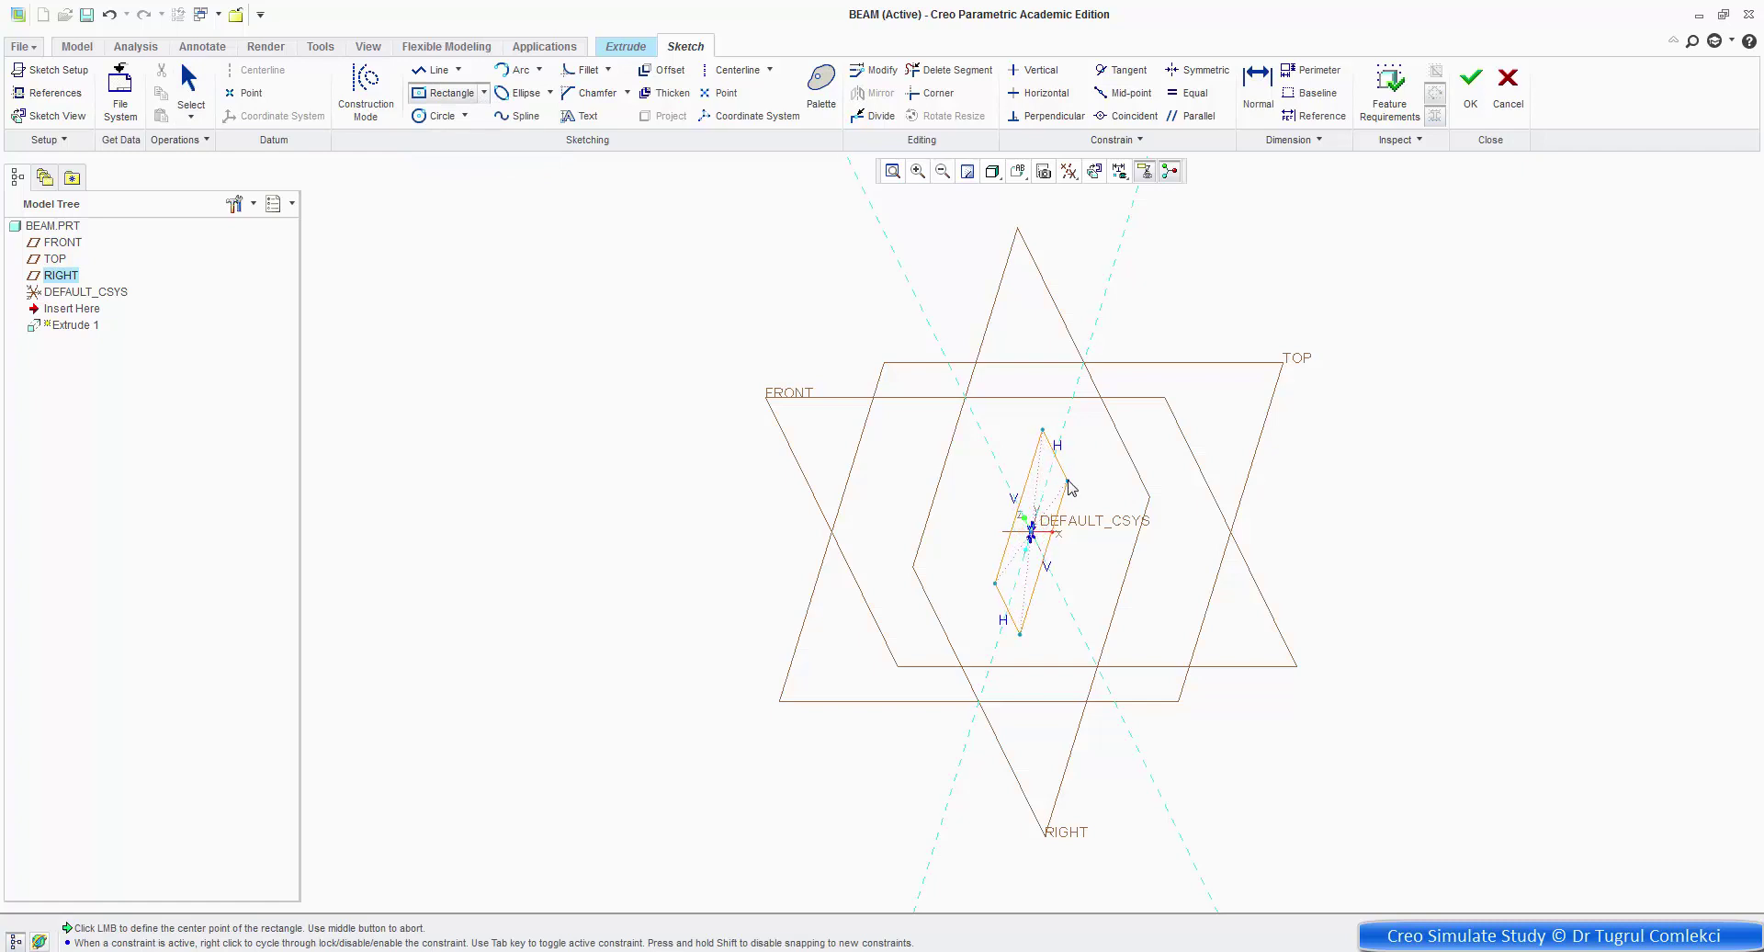
pyautogui.click(1255, 101)
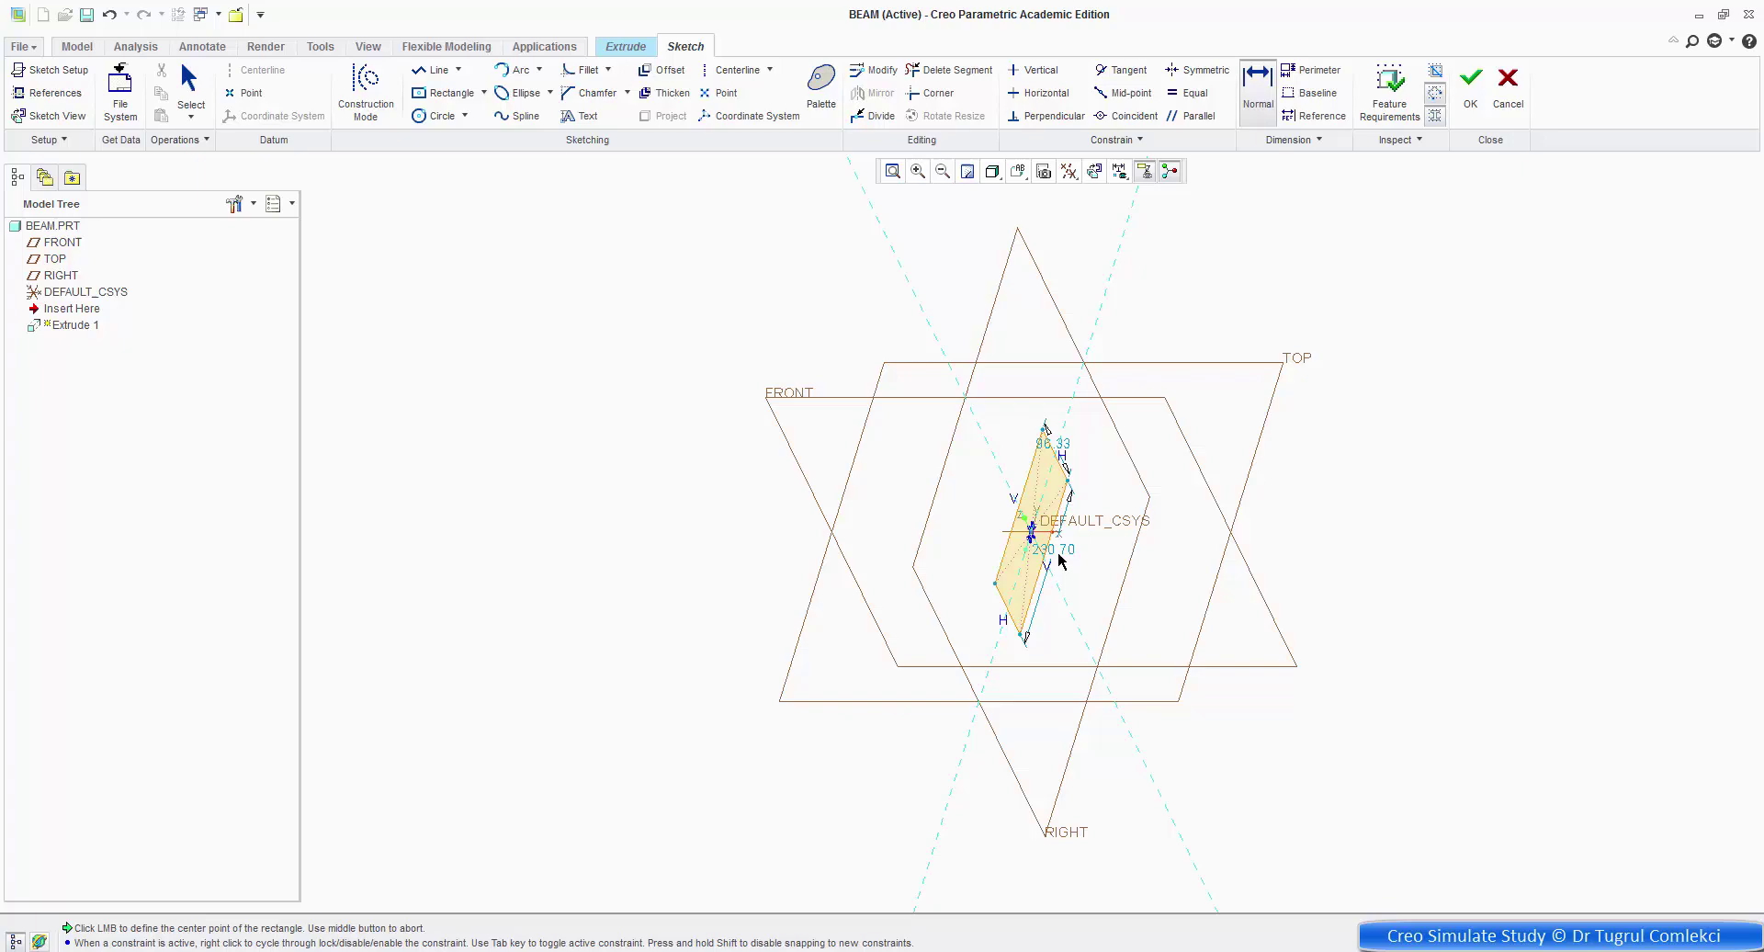
# Dimension the rectangle to 20 by 20 and accept the sketch.
pyautogui.doubleClick(1057, 549)
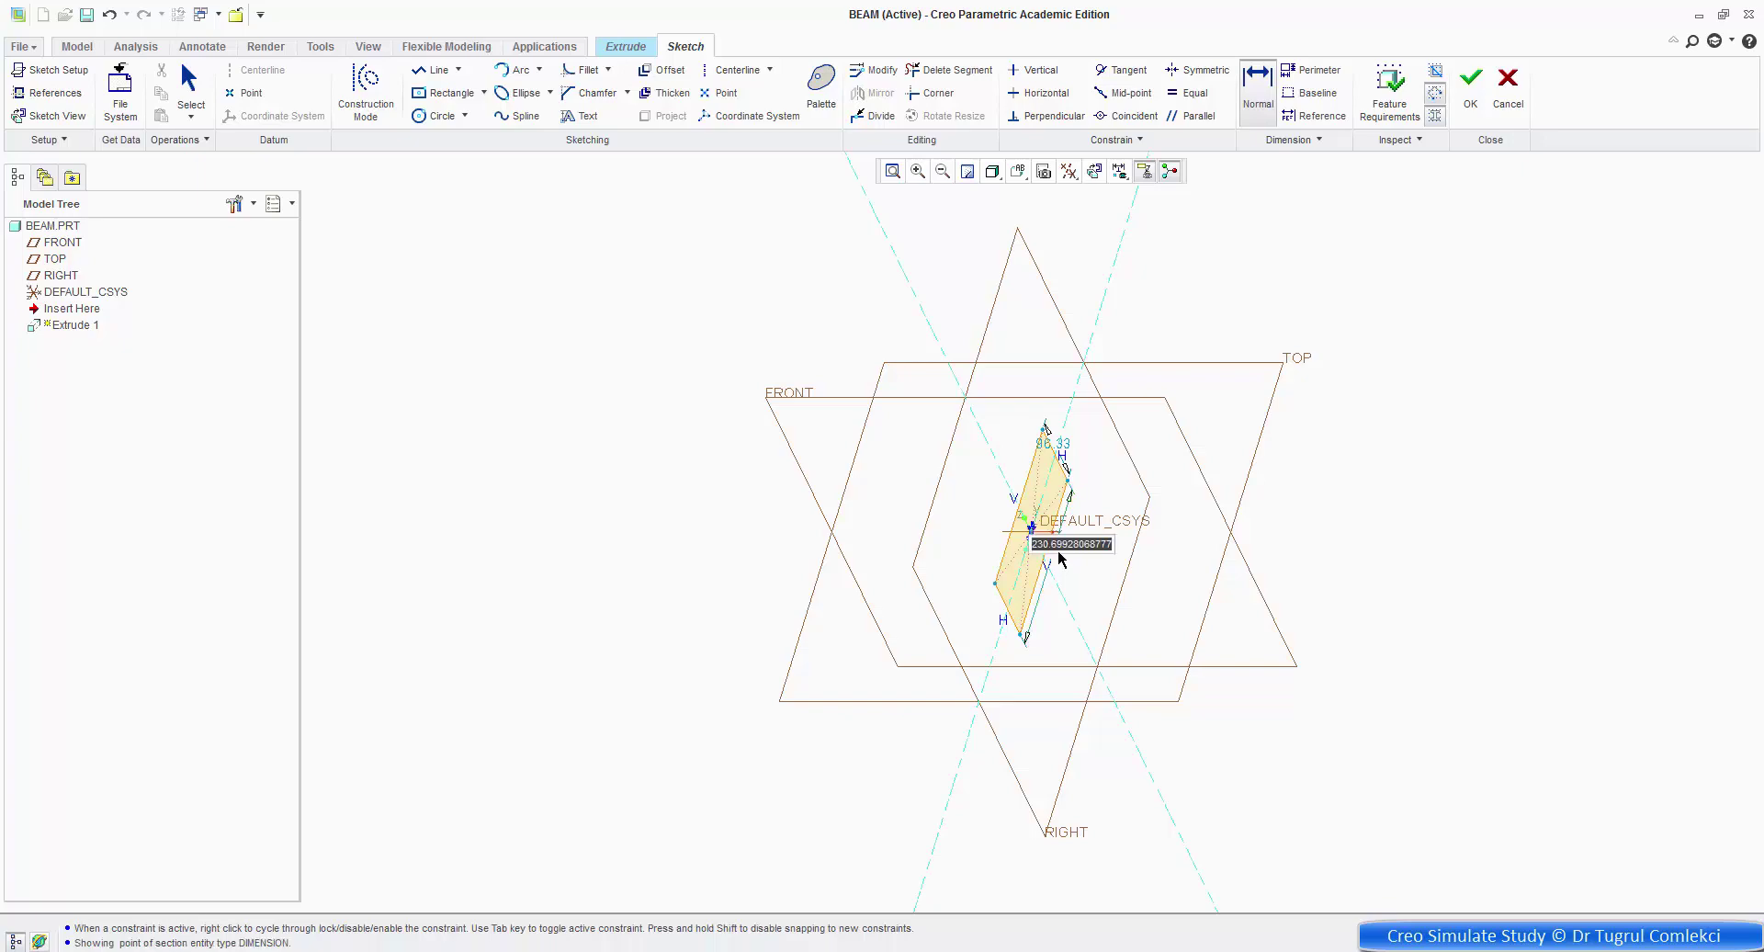
pyautogui.write('20')
pyautogui.press('Return')
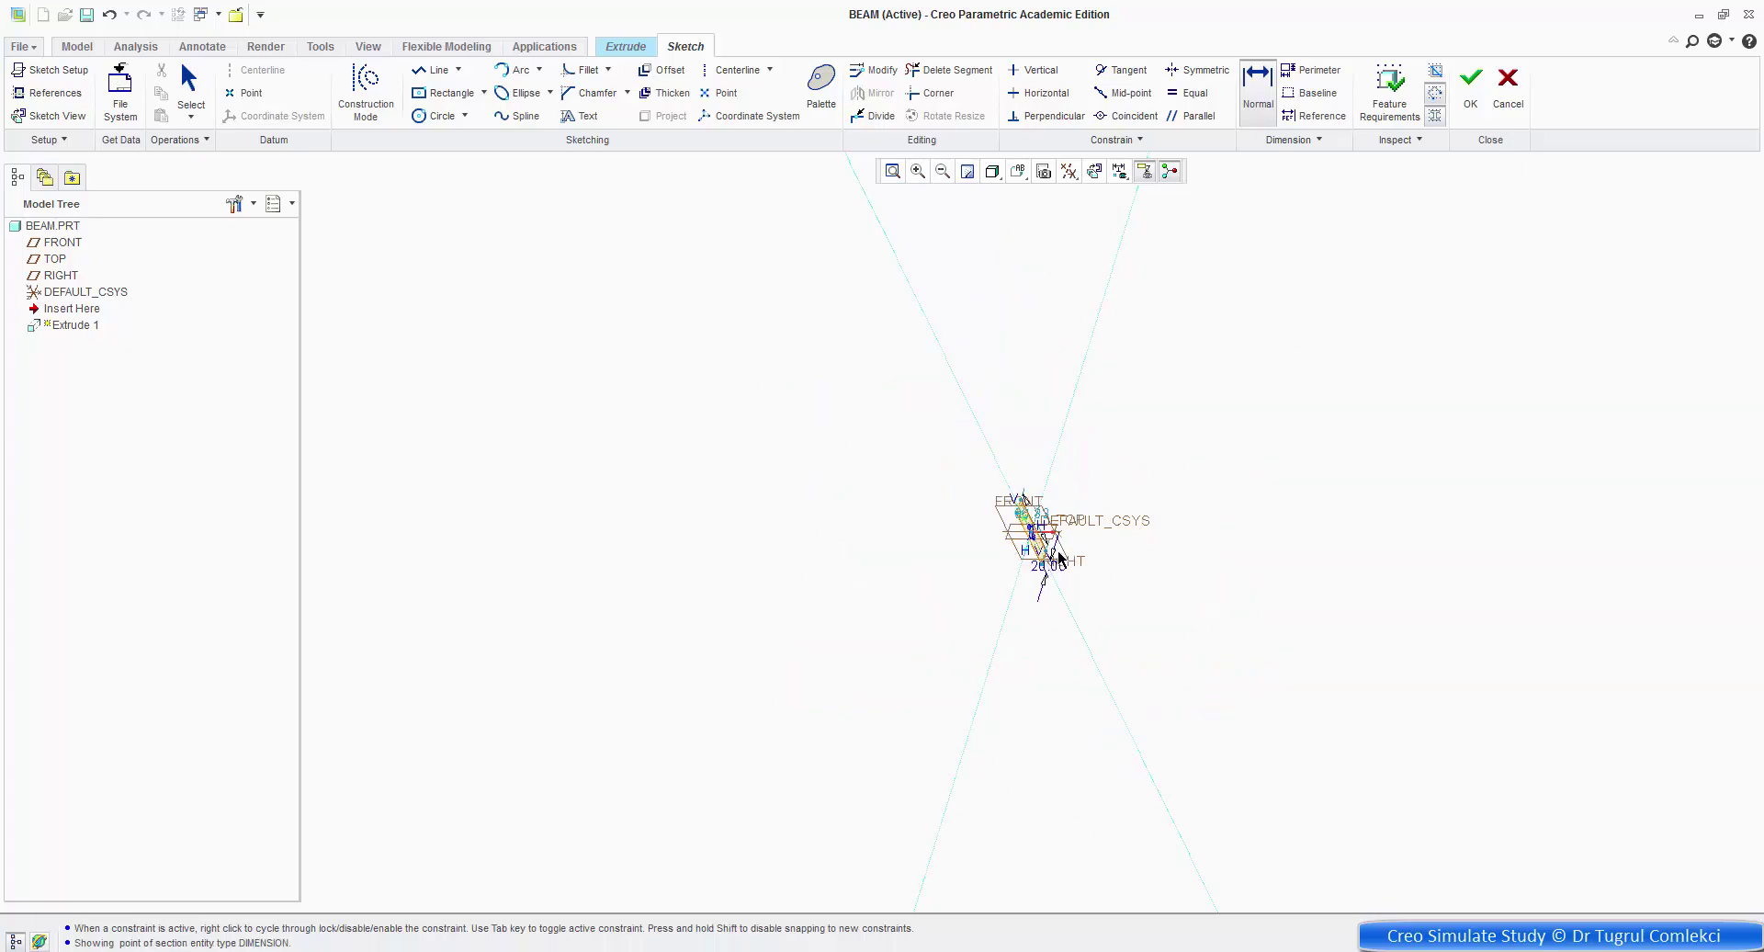
pyautogui.scroll(-8, 1047, 537)
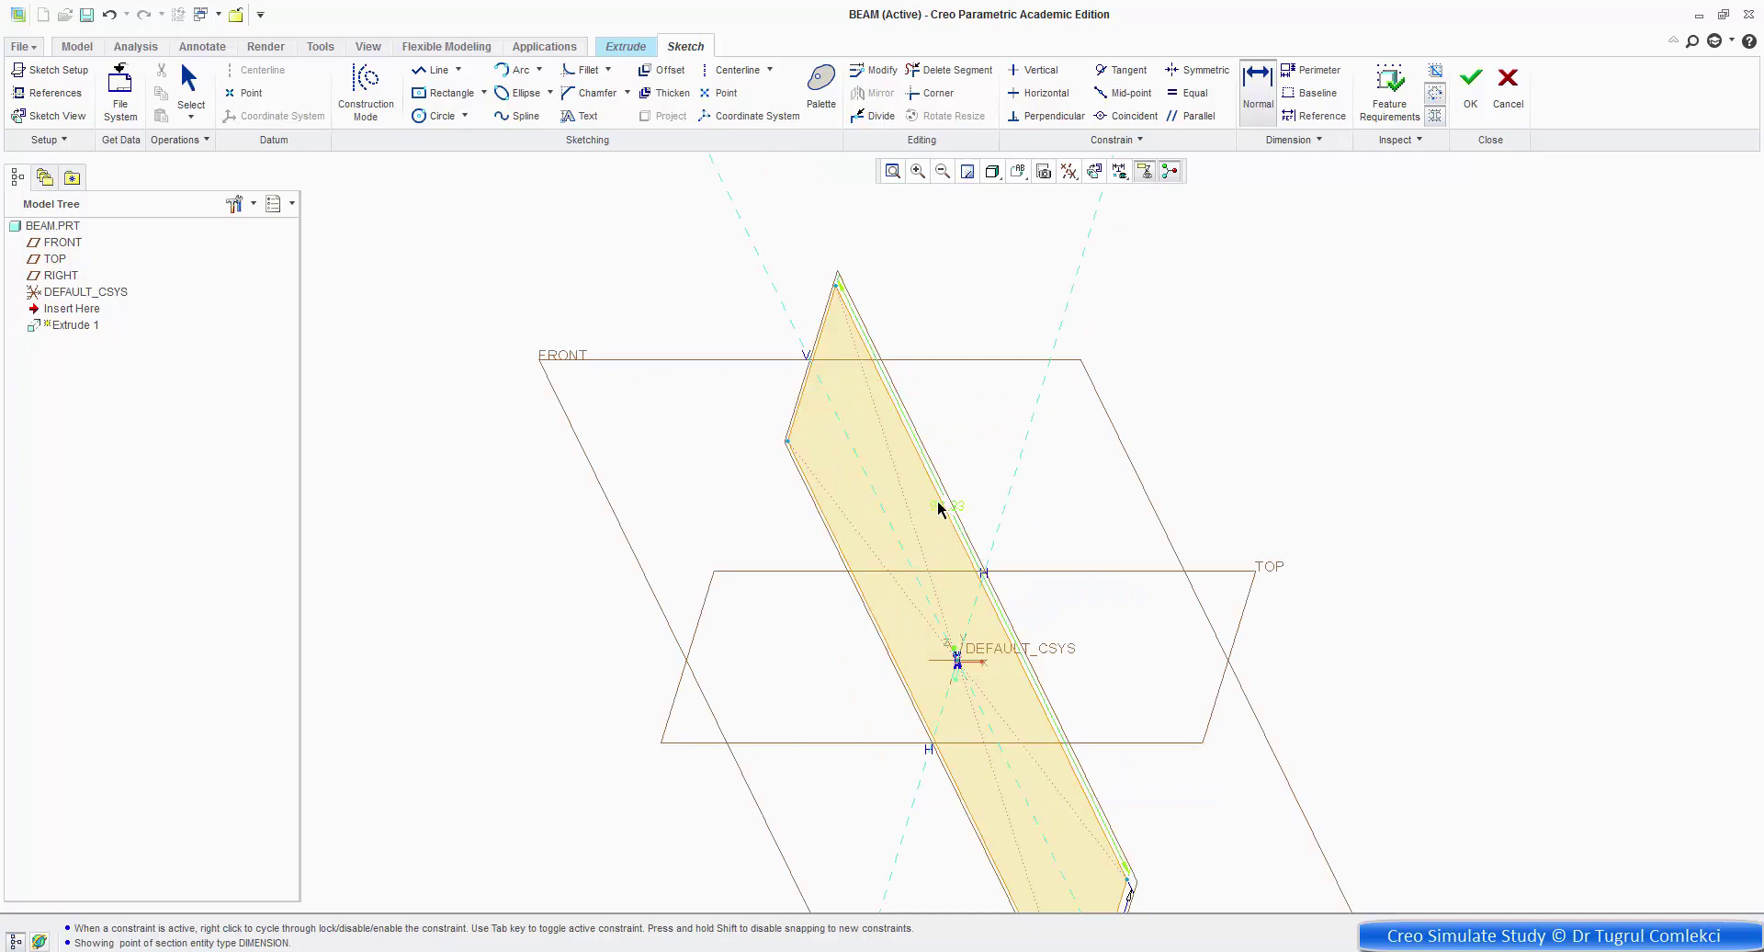
pyautogui.doubleClick(938, 505)
pyautogui.write('20')
pyautogui.press('Return')
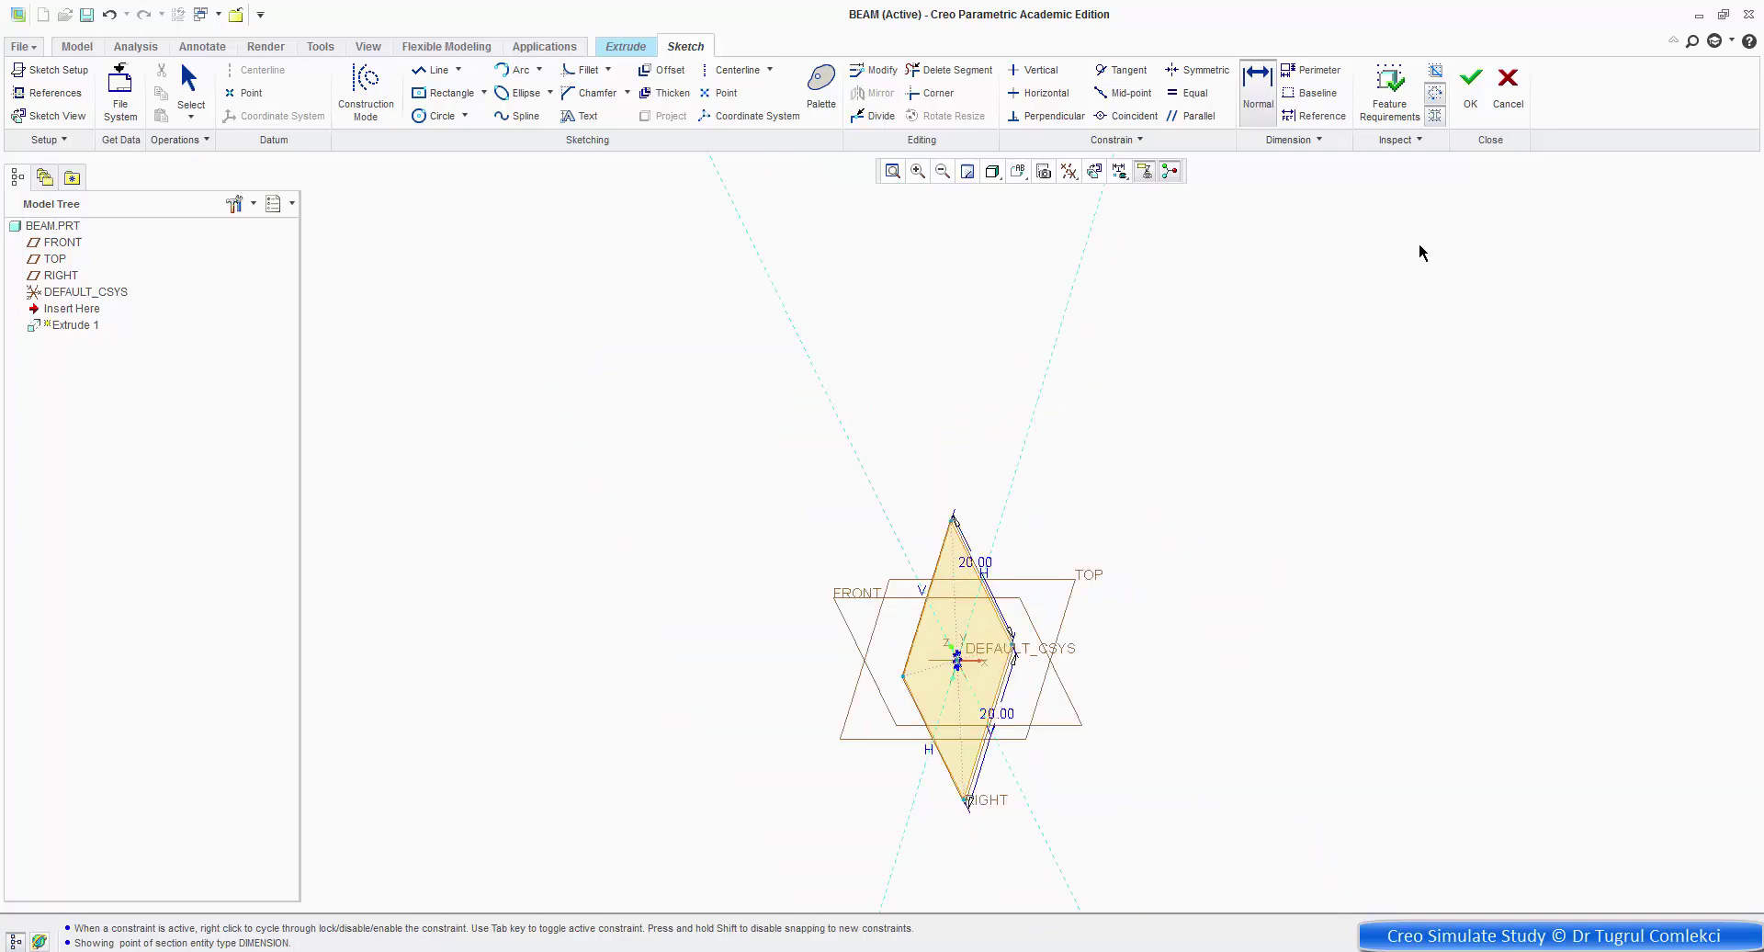
pyautogui.click(1463, 97)
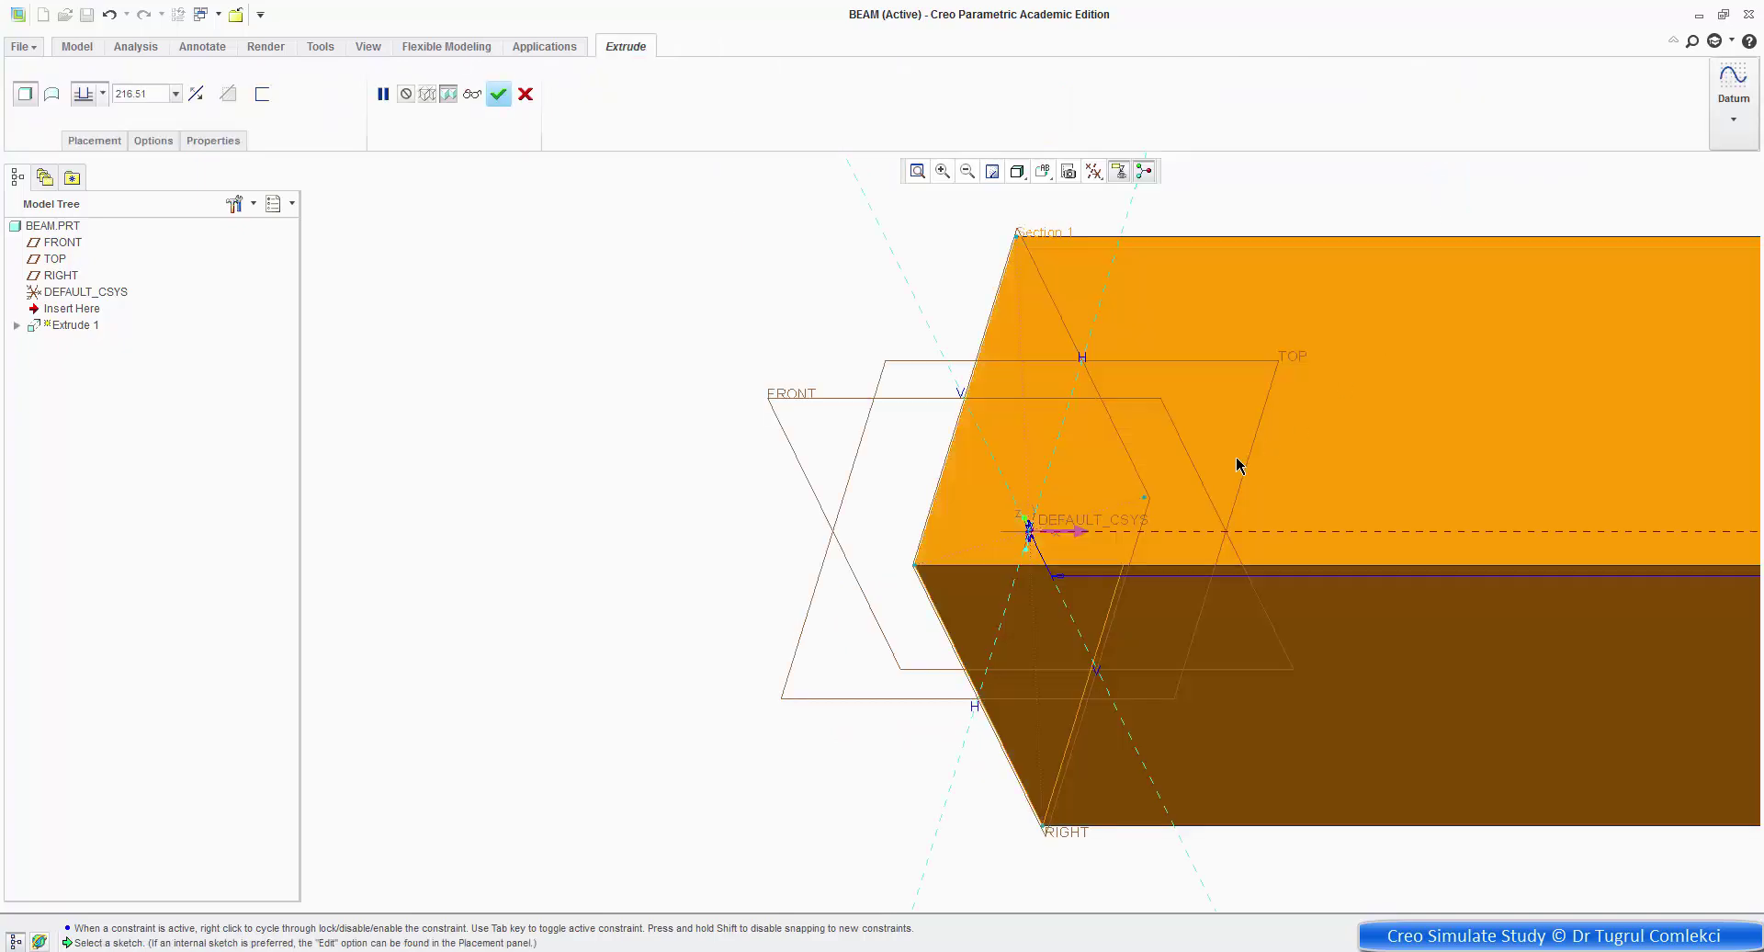
# Set the extrusion depth to 500.00 mm and finish Extrude 1.
pyautogui.doubleClick(129, 93)
pyautogui.write('50')
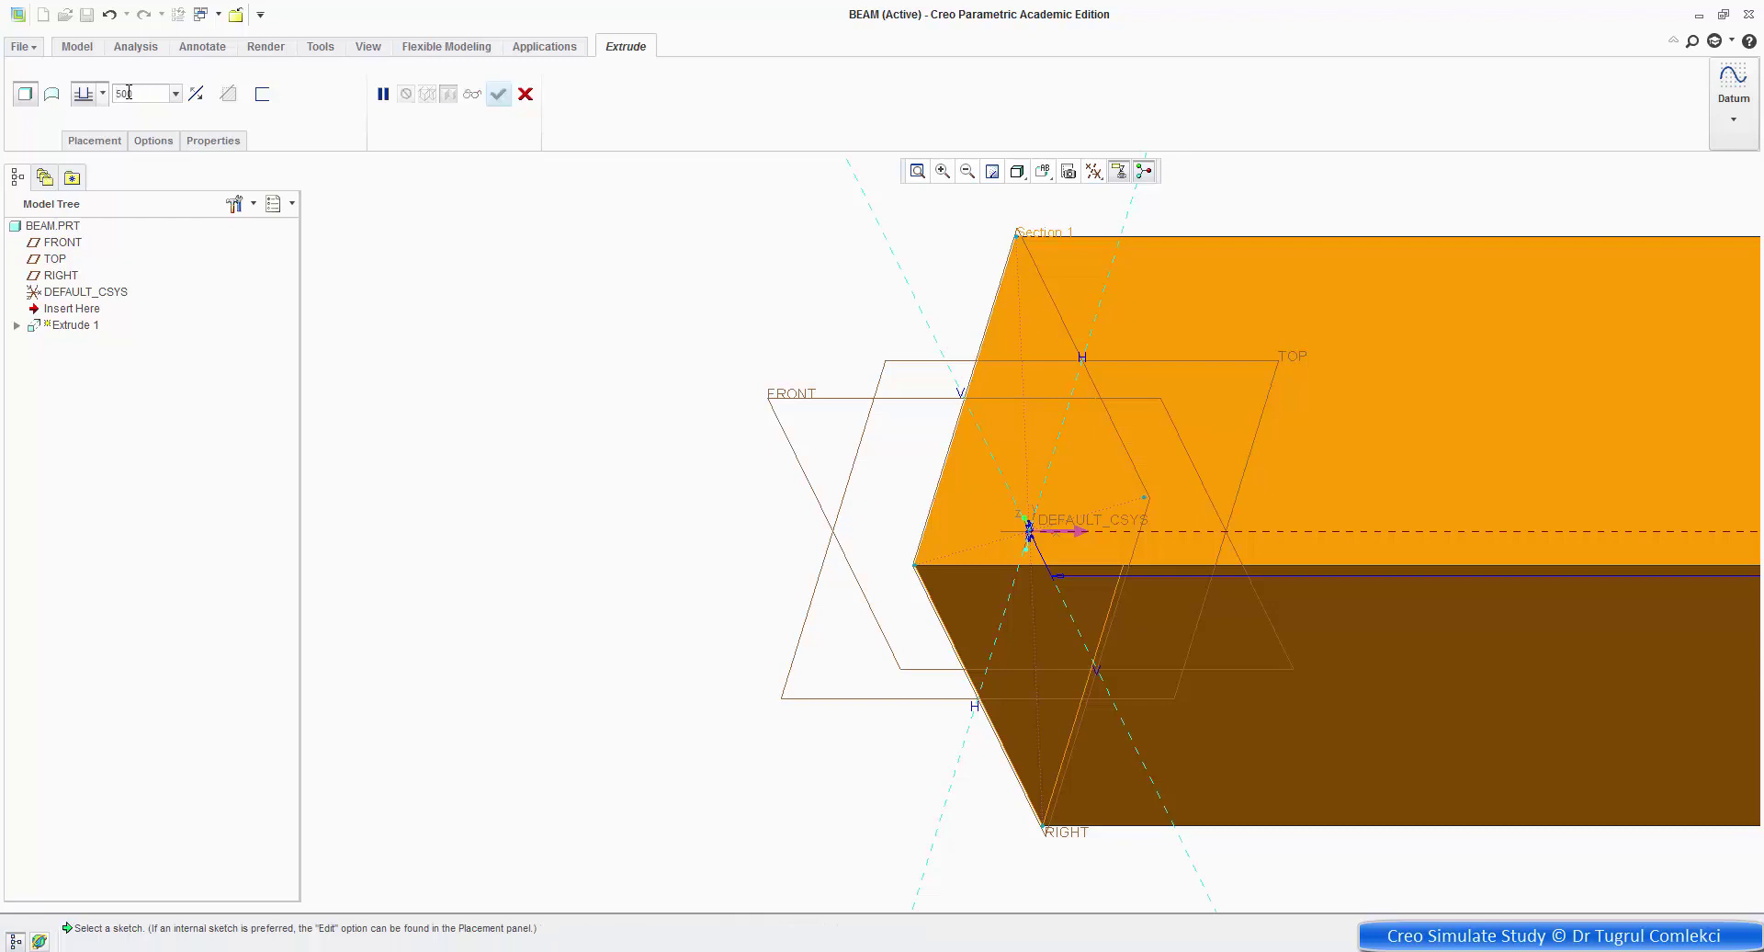
pyautogui.press('Return')
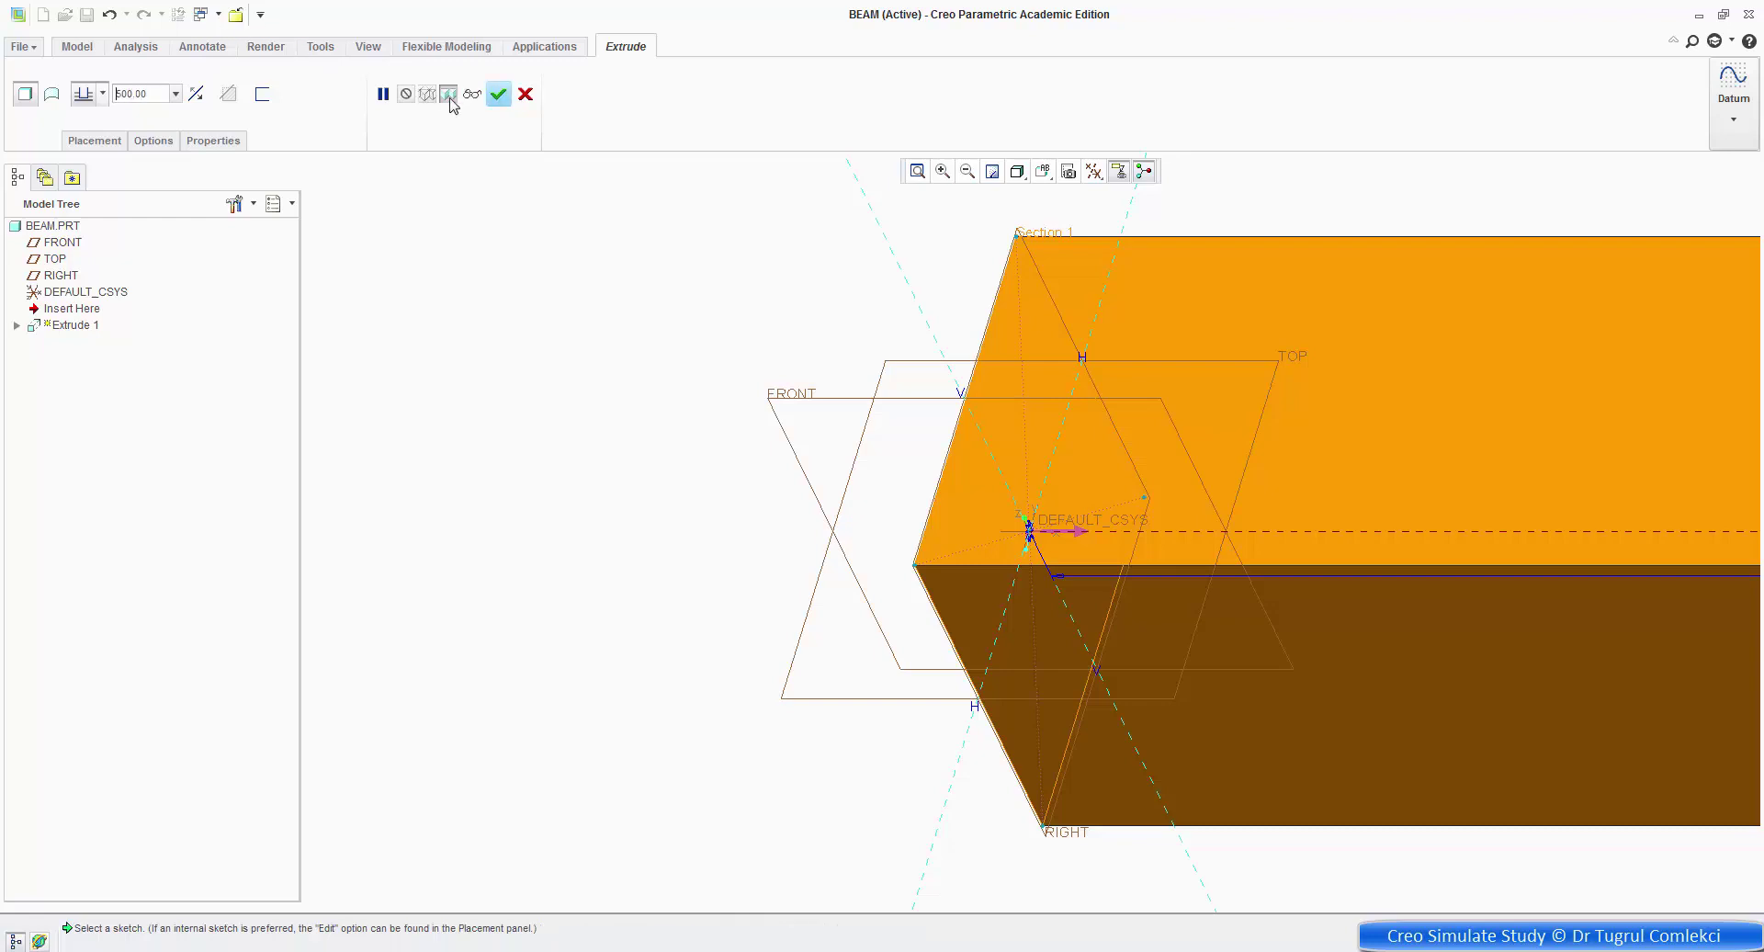
pyautogui.click(498, 94)
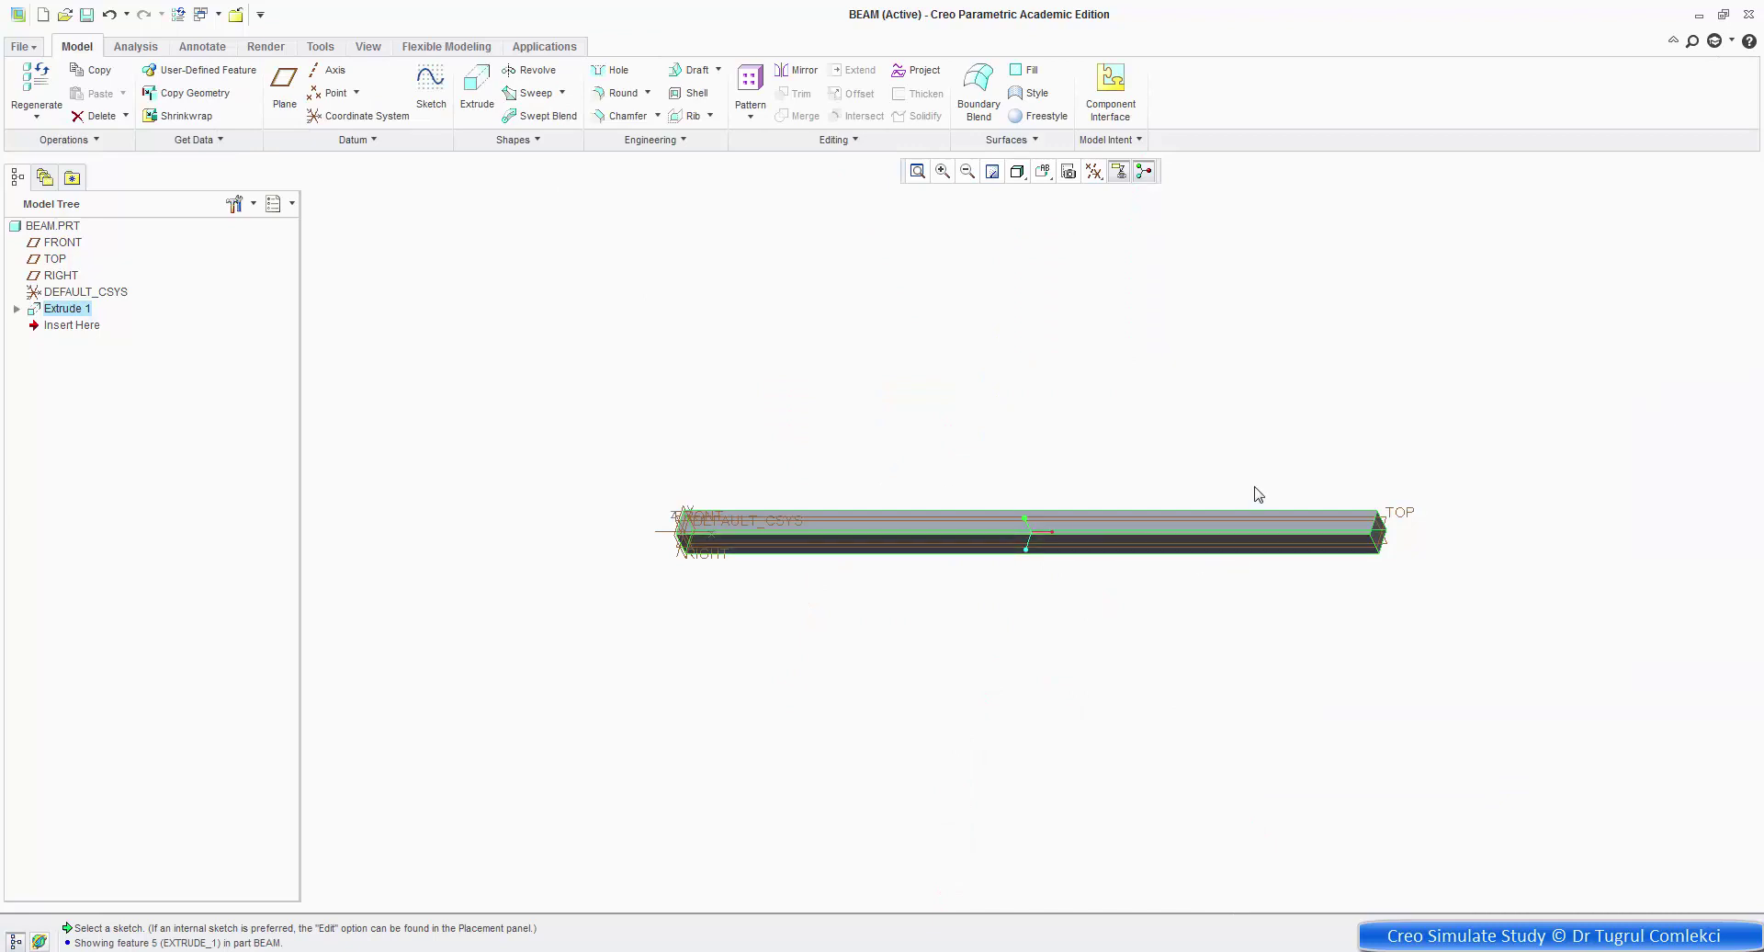
pyautogui.moveTo(1259, 494)
pyautogui.mouseDown(button='middle')
pyautogui.moveTo(1253, 540)
pyautogui.moveTo(1312, 508)
pyautogui.moveTo(1263, 462)
pyautogui.mouseUp(button='middle')
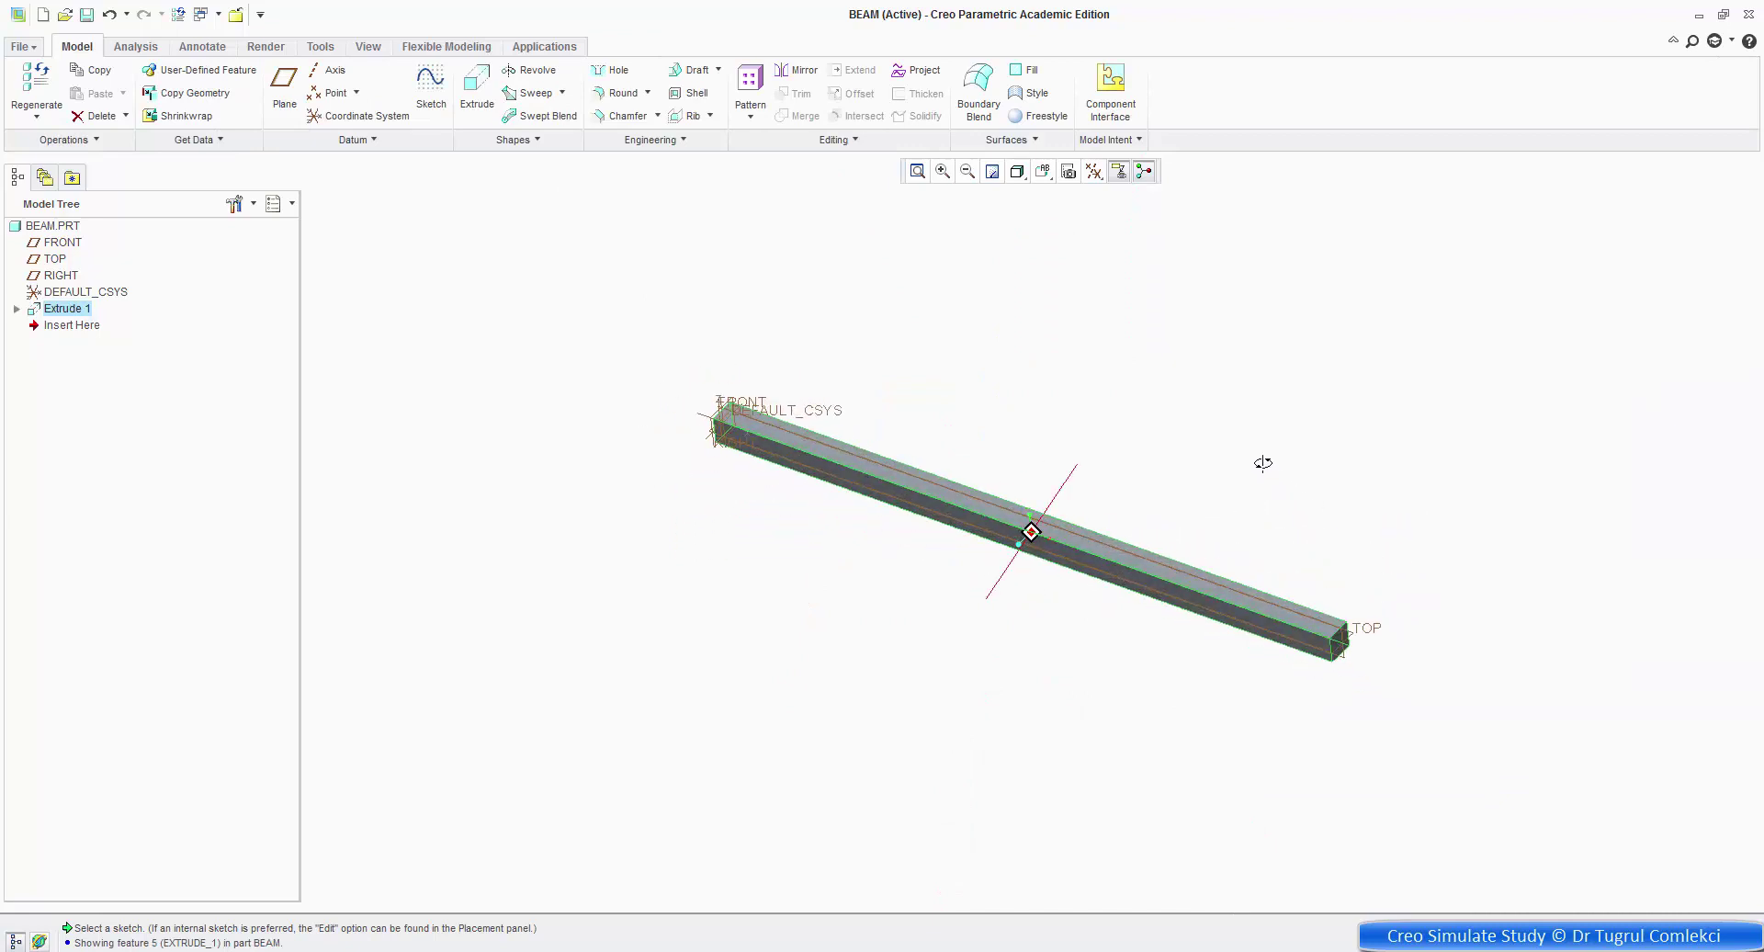
pyautogui.keyDown('shift'); pyautogui.moveTo(1303, 553); pyautogui.dragTo(1208, 499, button='middle'); pyautogui.keyUp('shift')
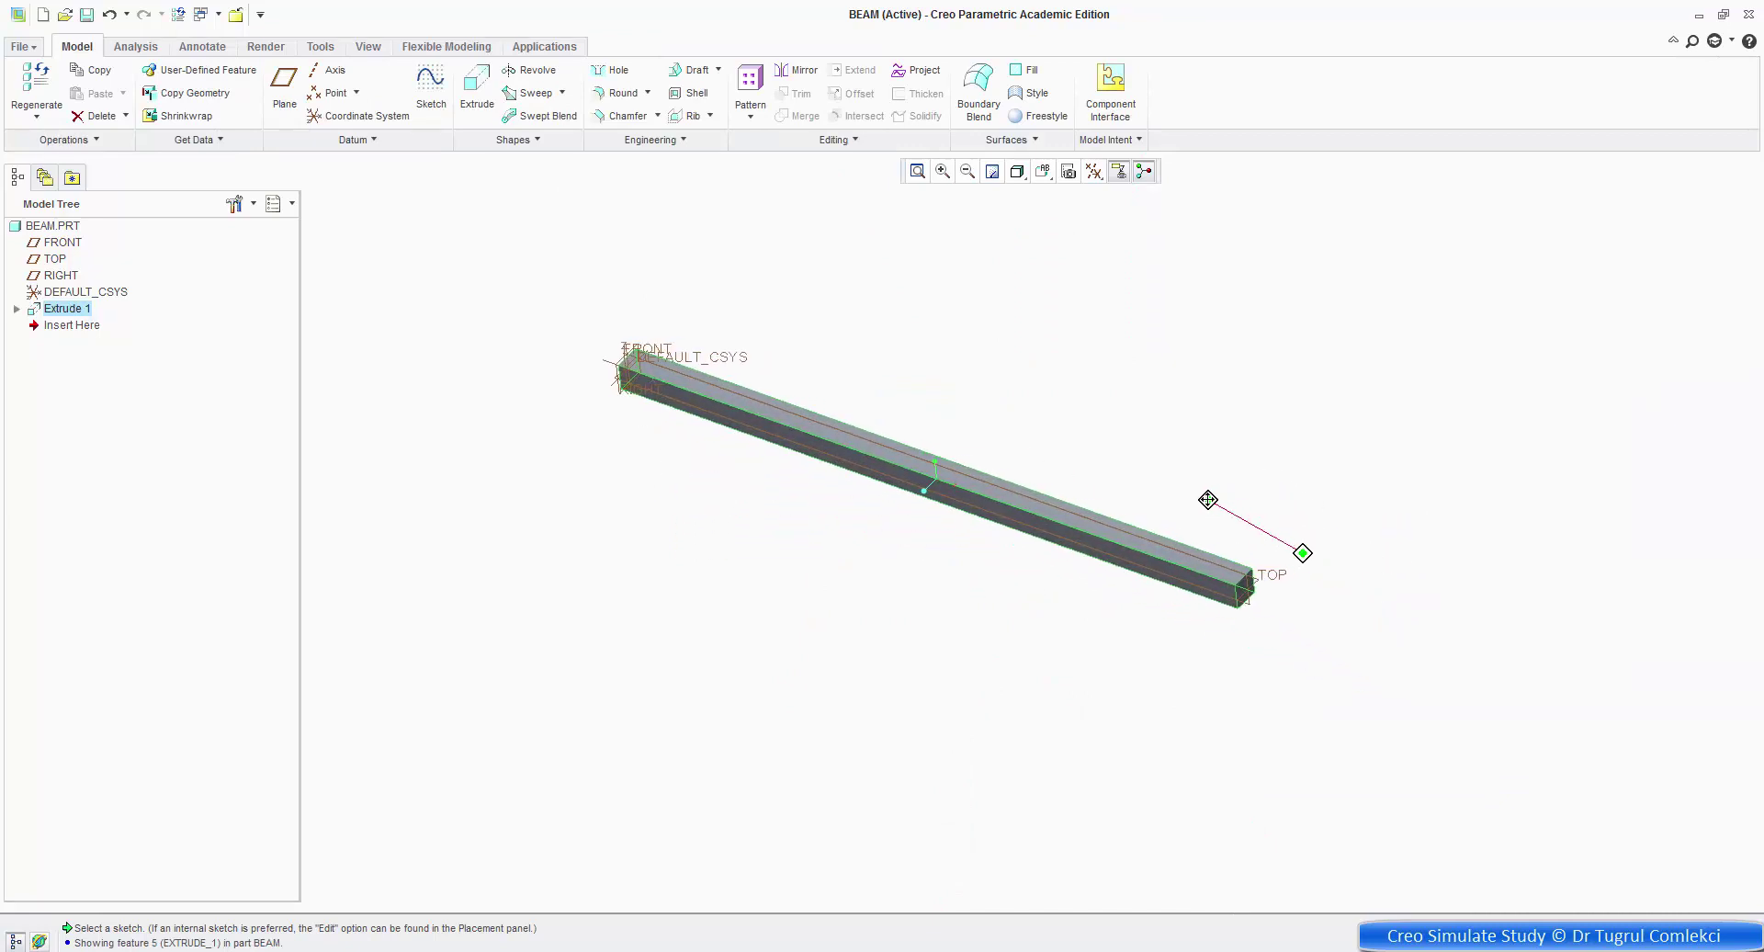
pyautogui.scroll(2, 902, 390)
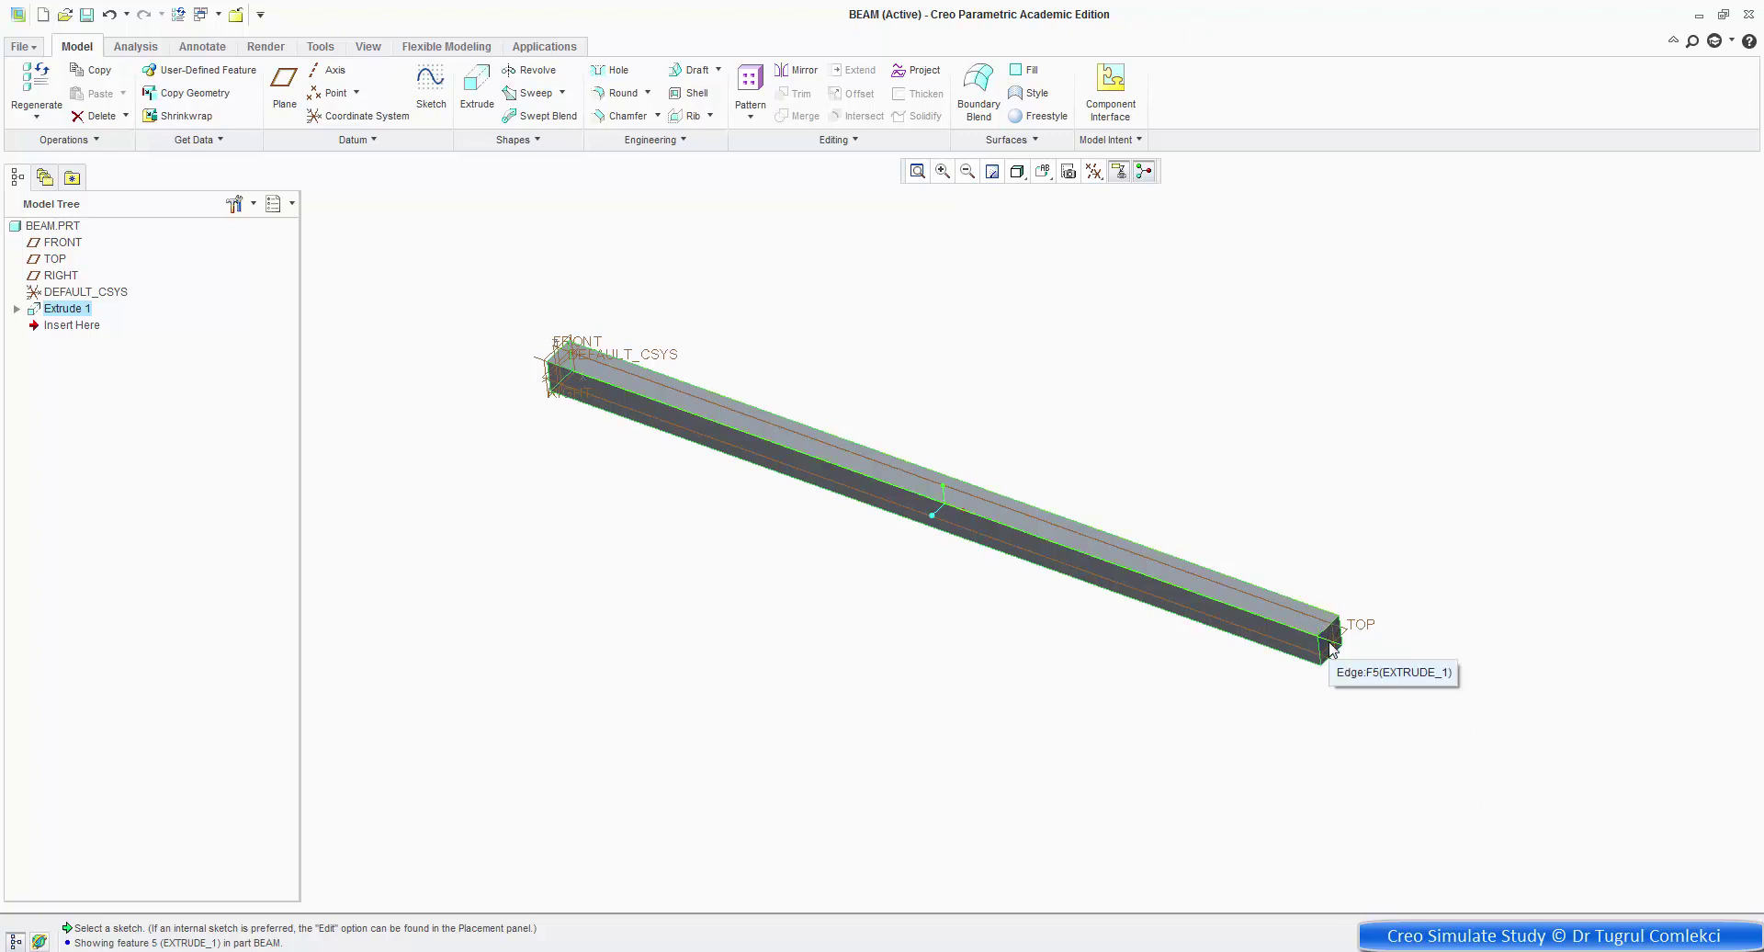
pyautogui.scroll(-1, 1332, 648)
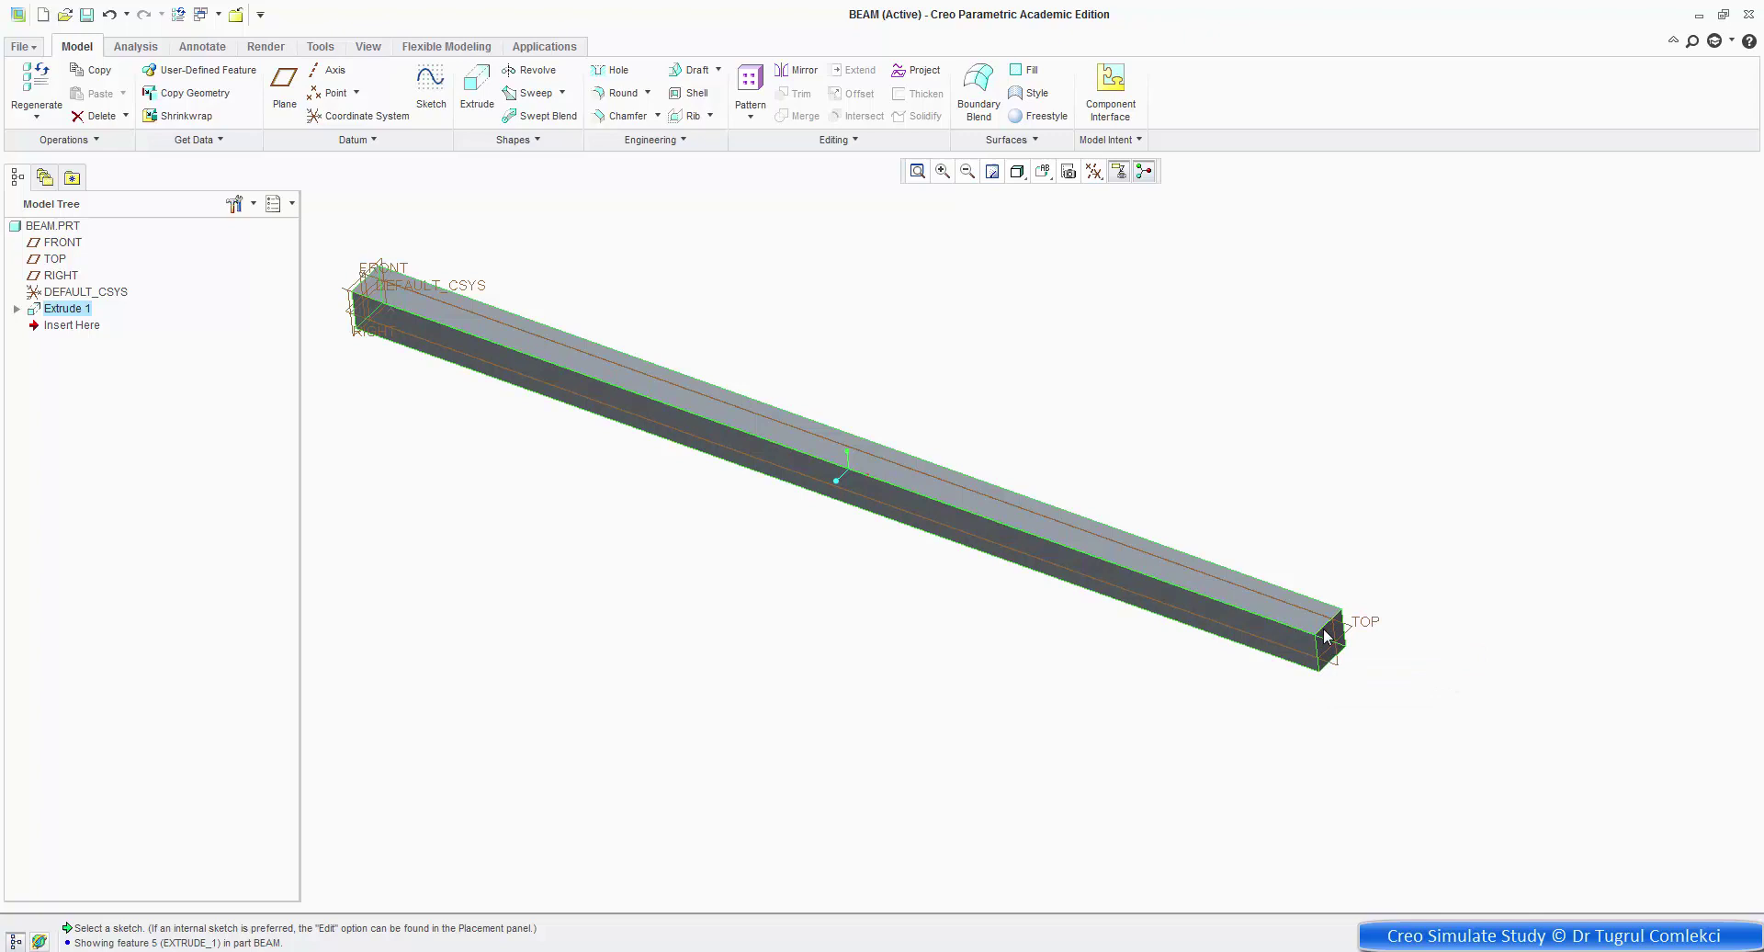
pyautogui.scroll(3, 1330, 640)
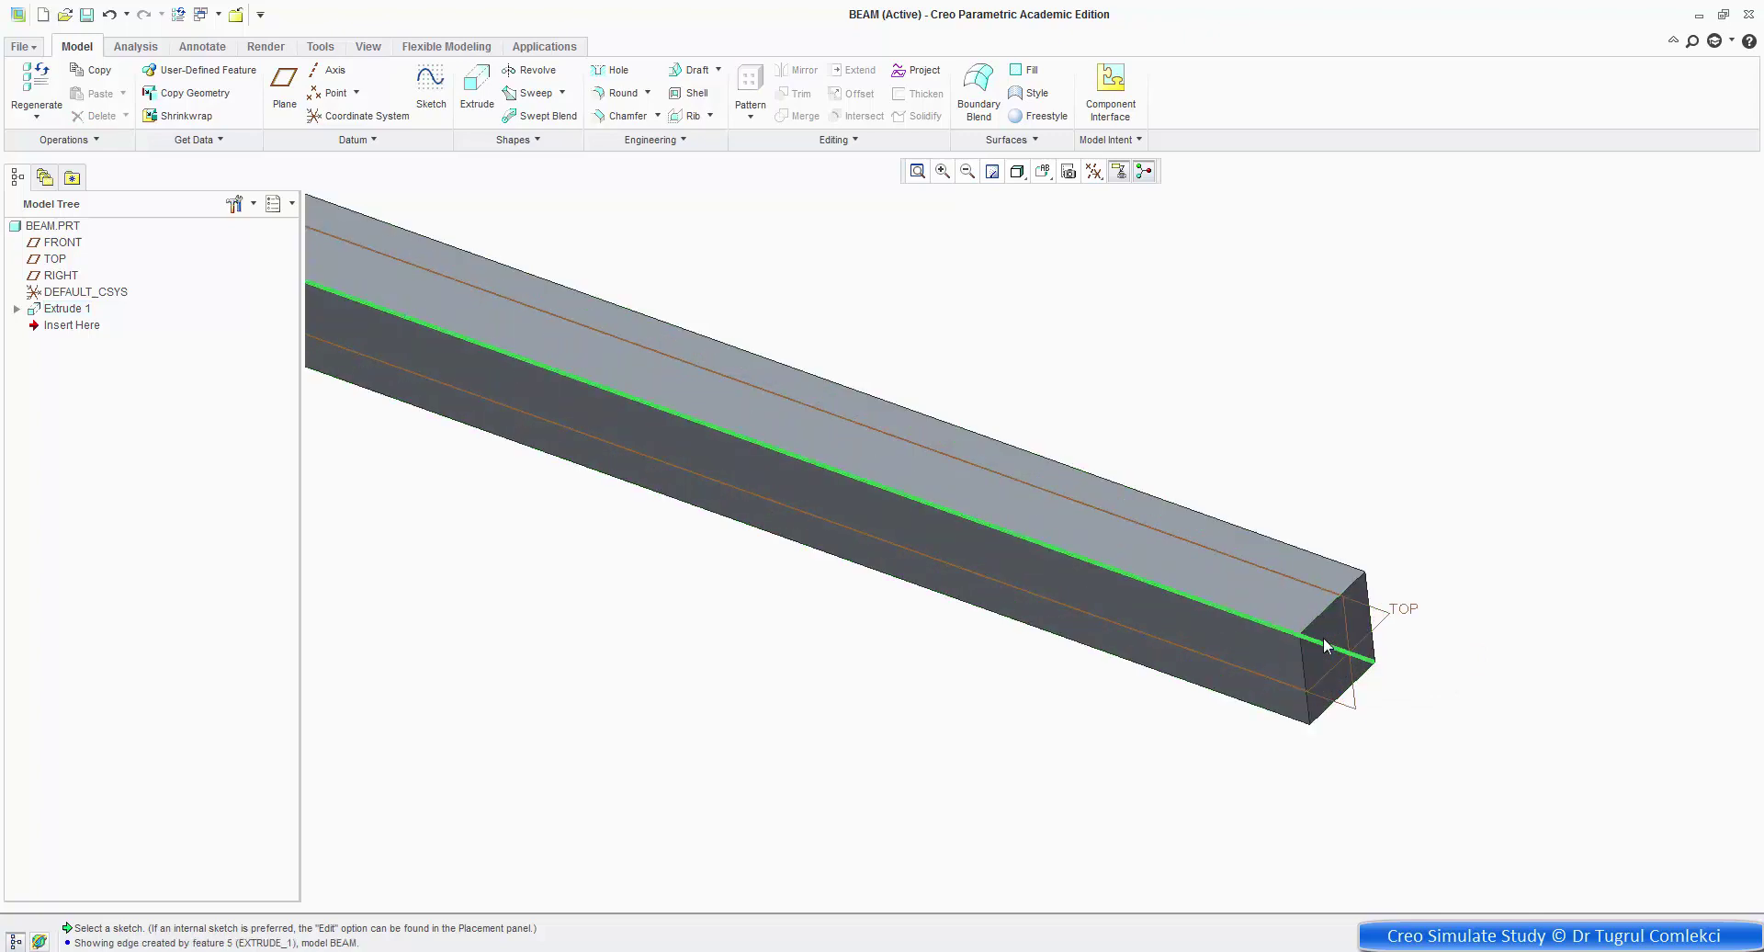
pyautogui.click(1325, 628)
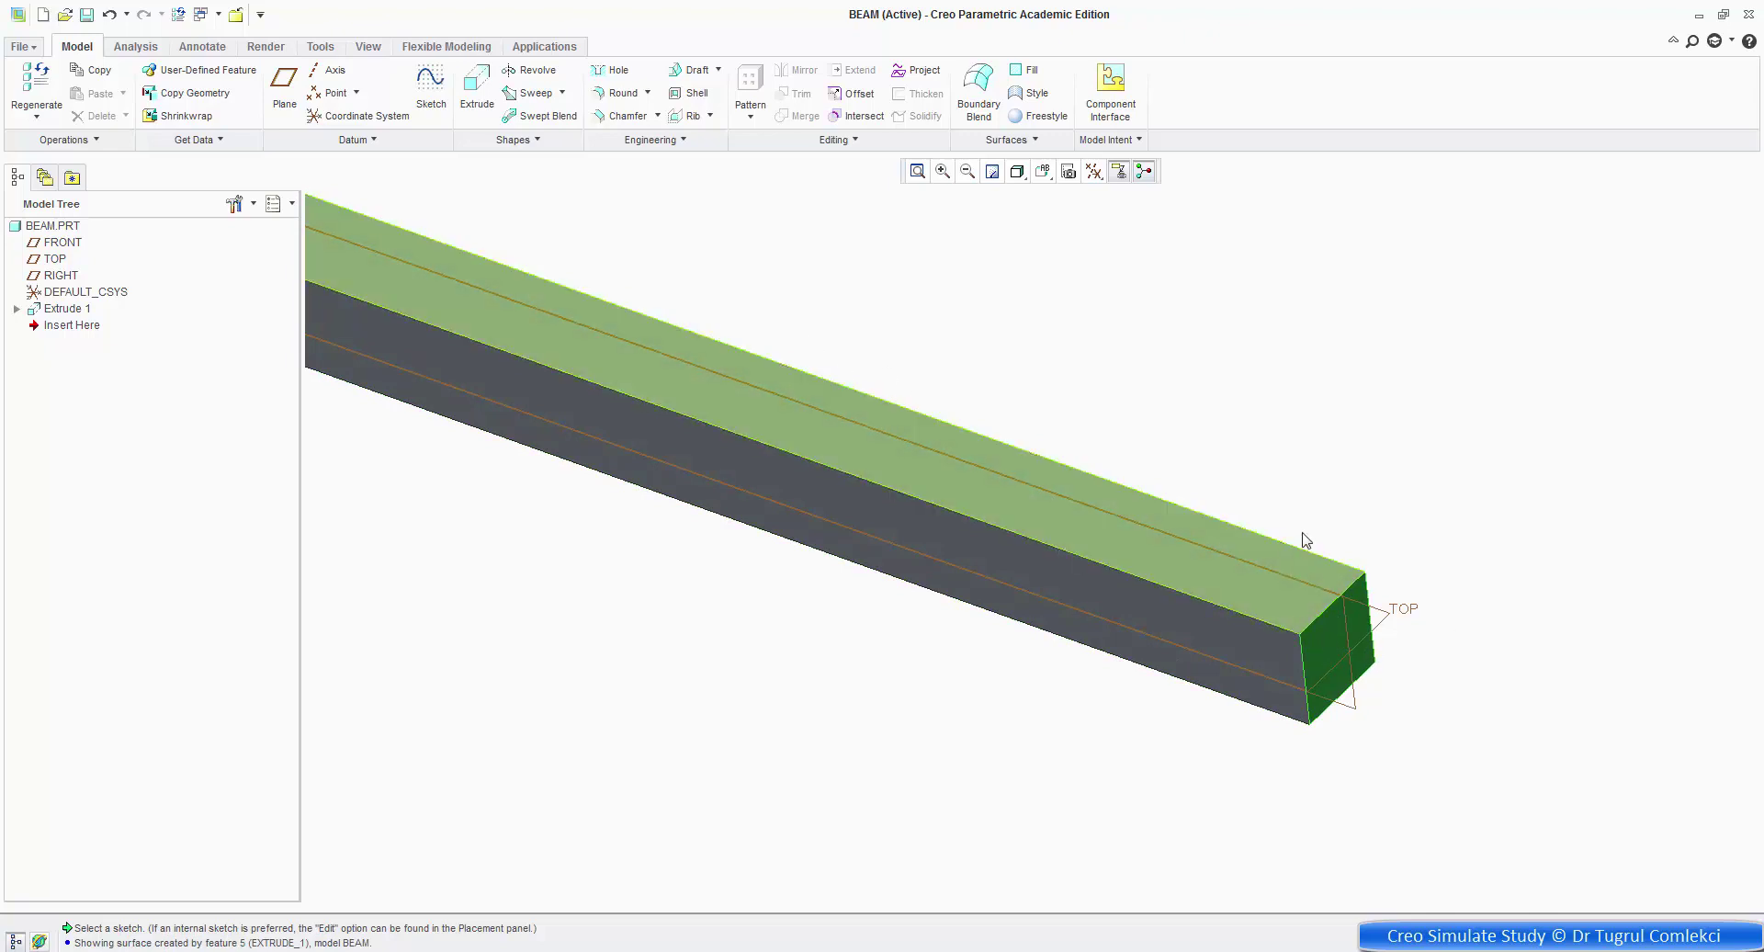
pyautogui.click(1319, 496)
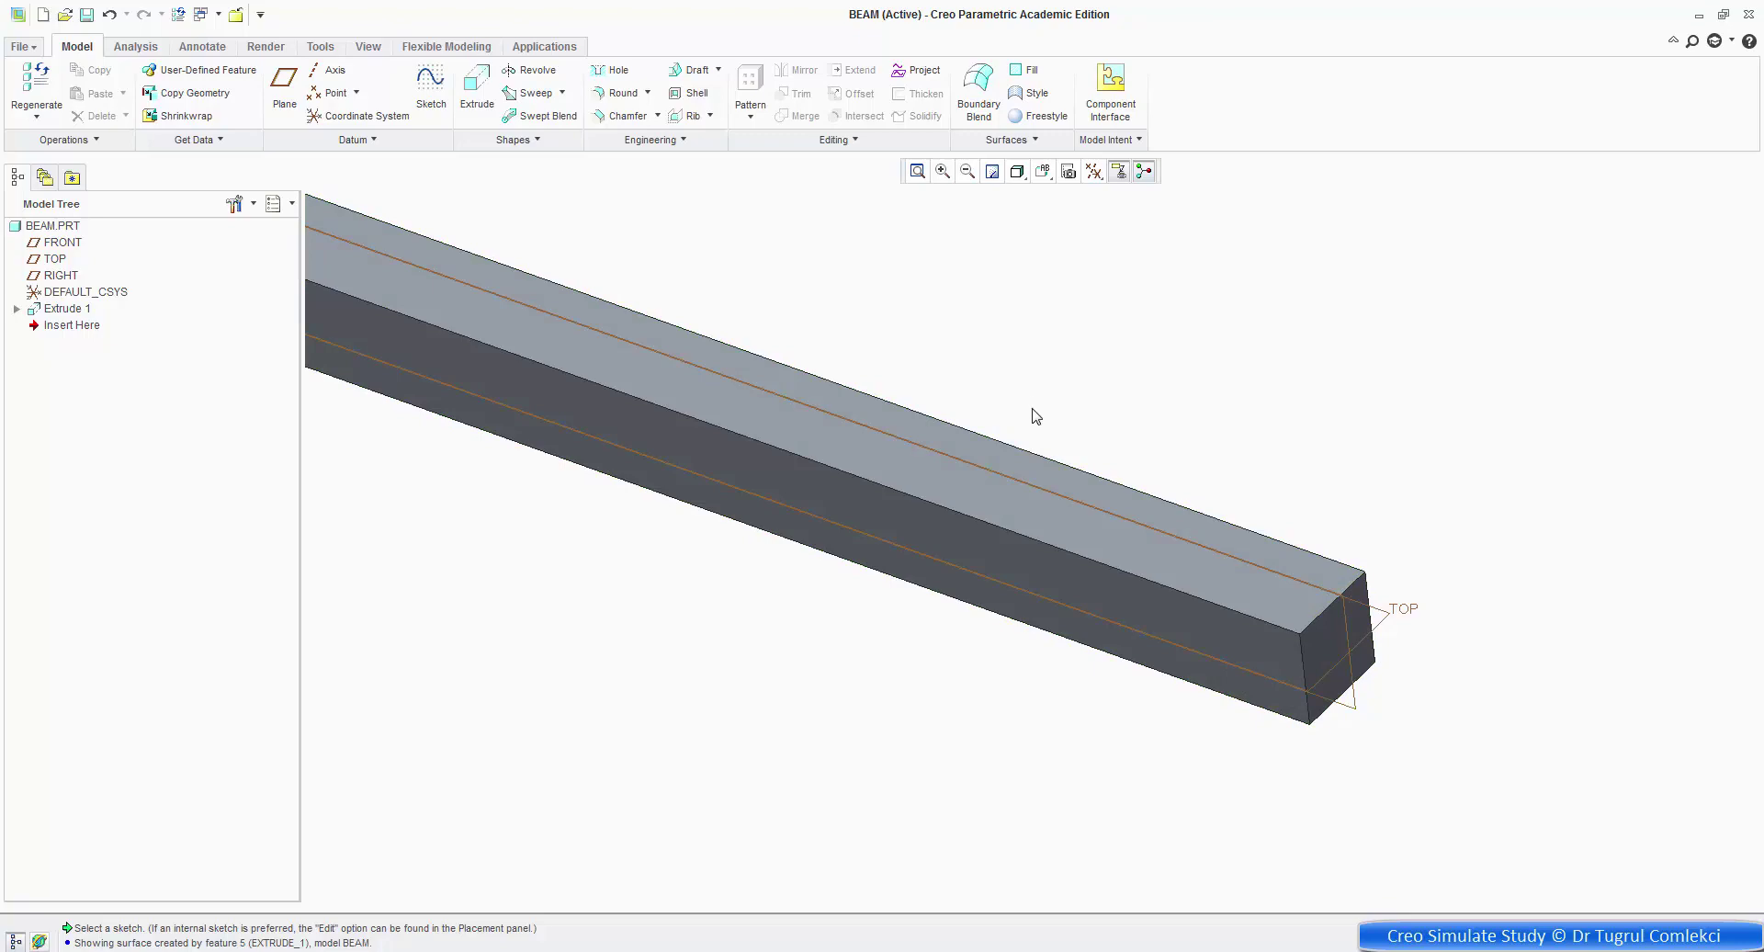
# Enter Simulate's Structure mode from Applications and show the Refine Model tools.
pyautogui.click(539, 50)
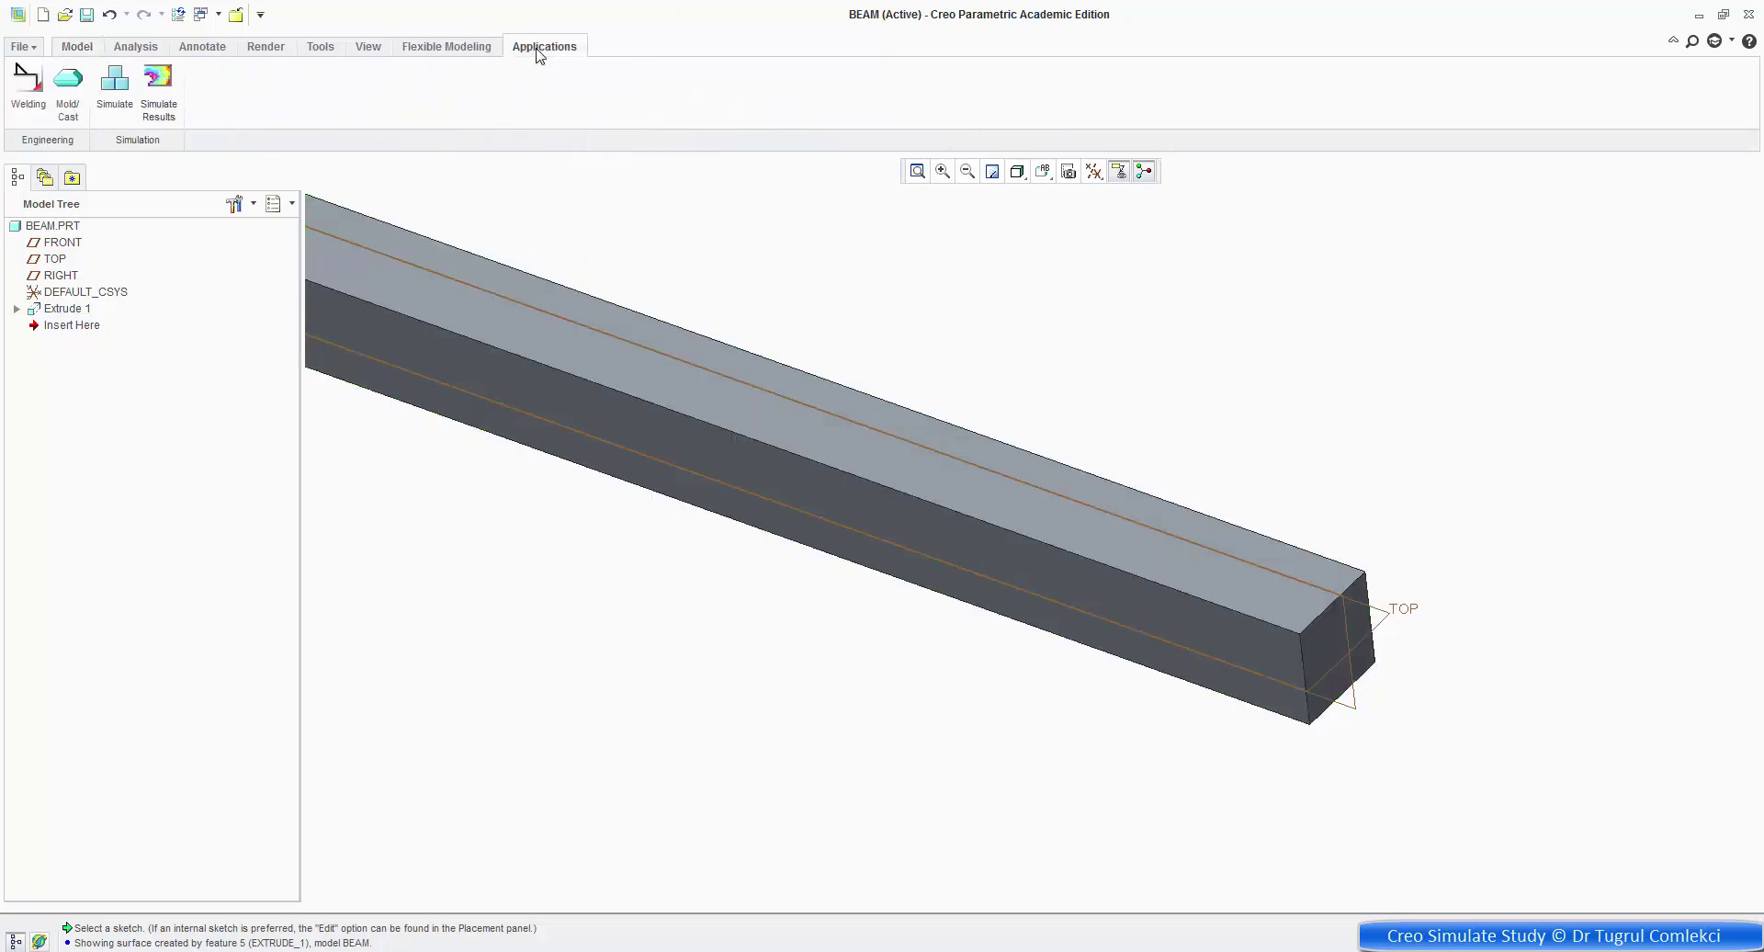
pyautogui.click(116, 103)
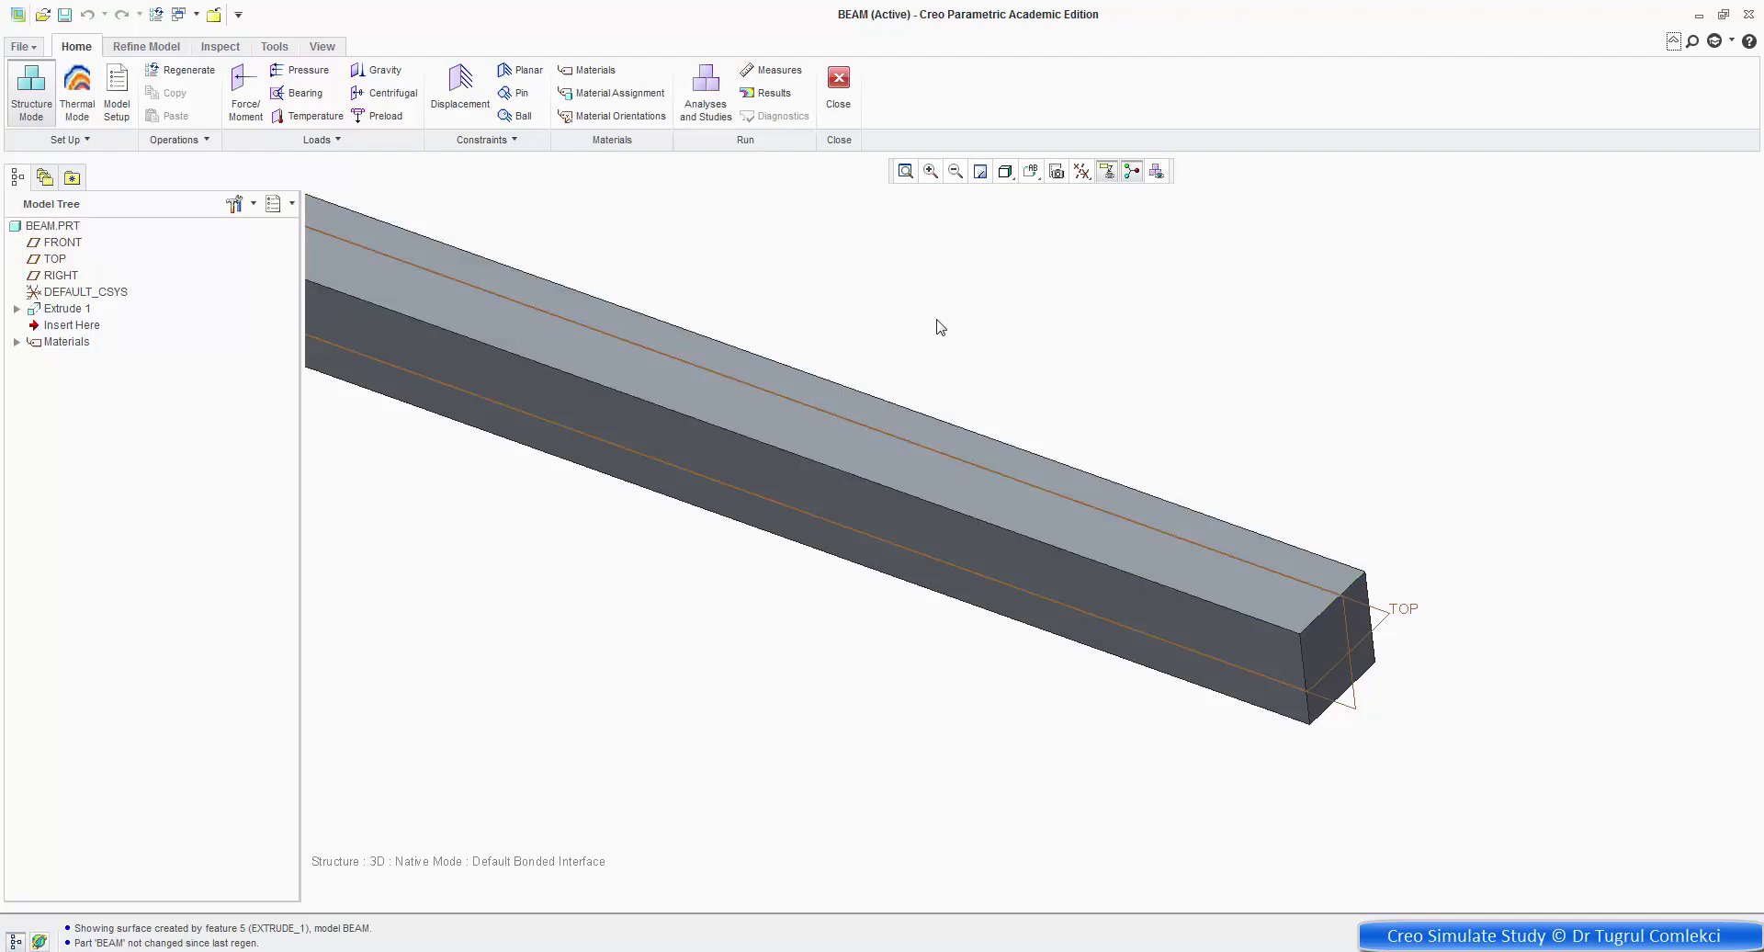
pyautogui.click(144, 46)
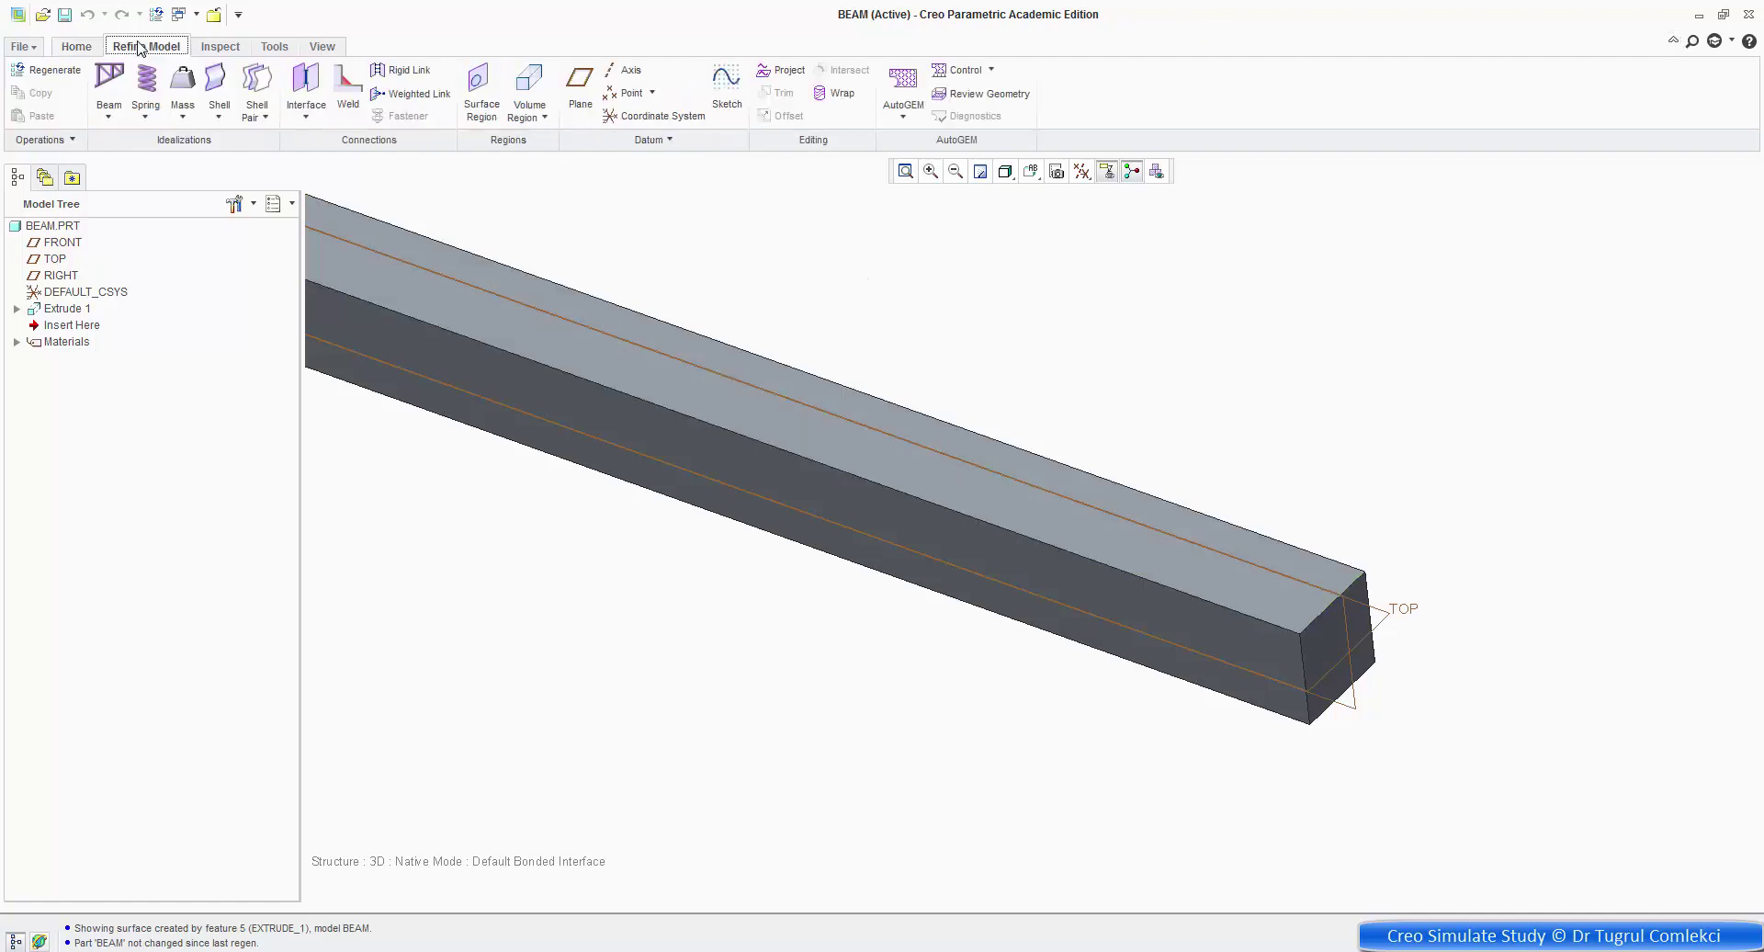
# Start Surface Region 1 and open its splitting sketch on the TOP datum plane.
pyautogui.click(482, 104)
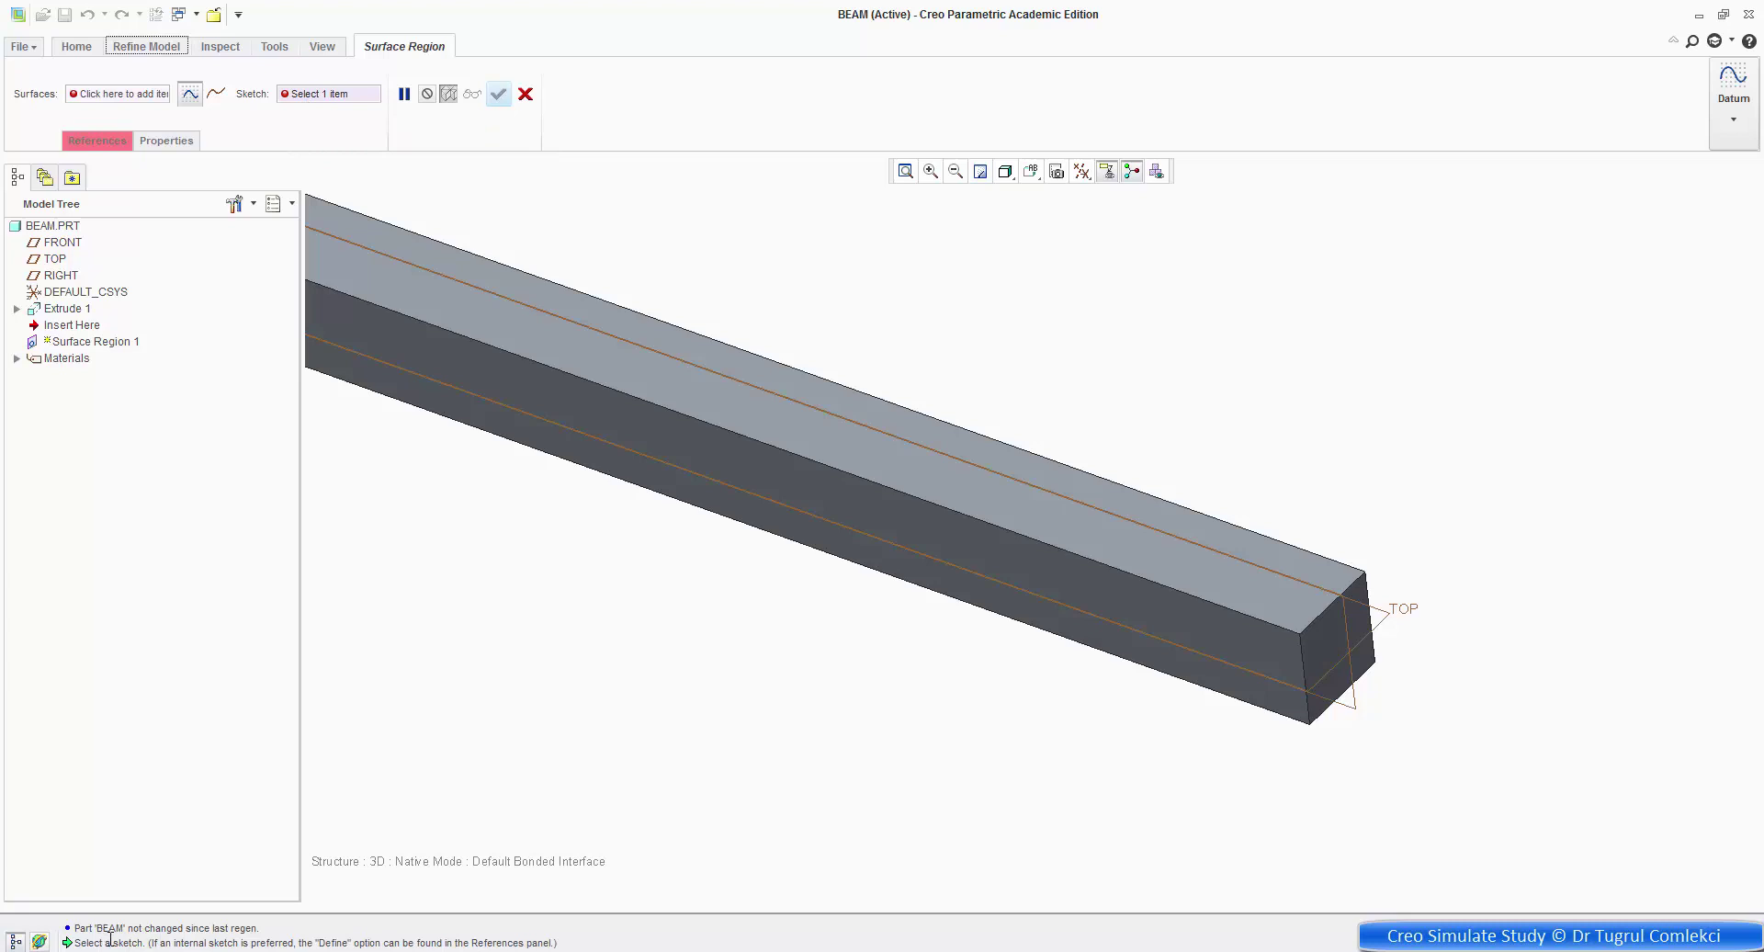
pyautogui.moveTo(141, 944); pyautogui.dragTo(96, 932)
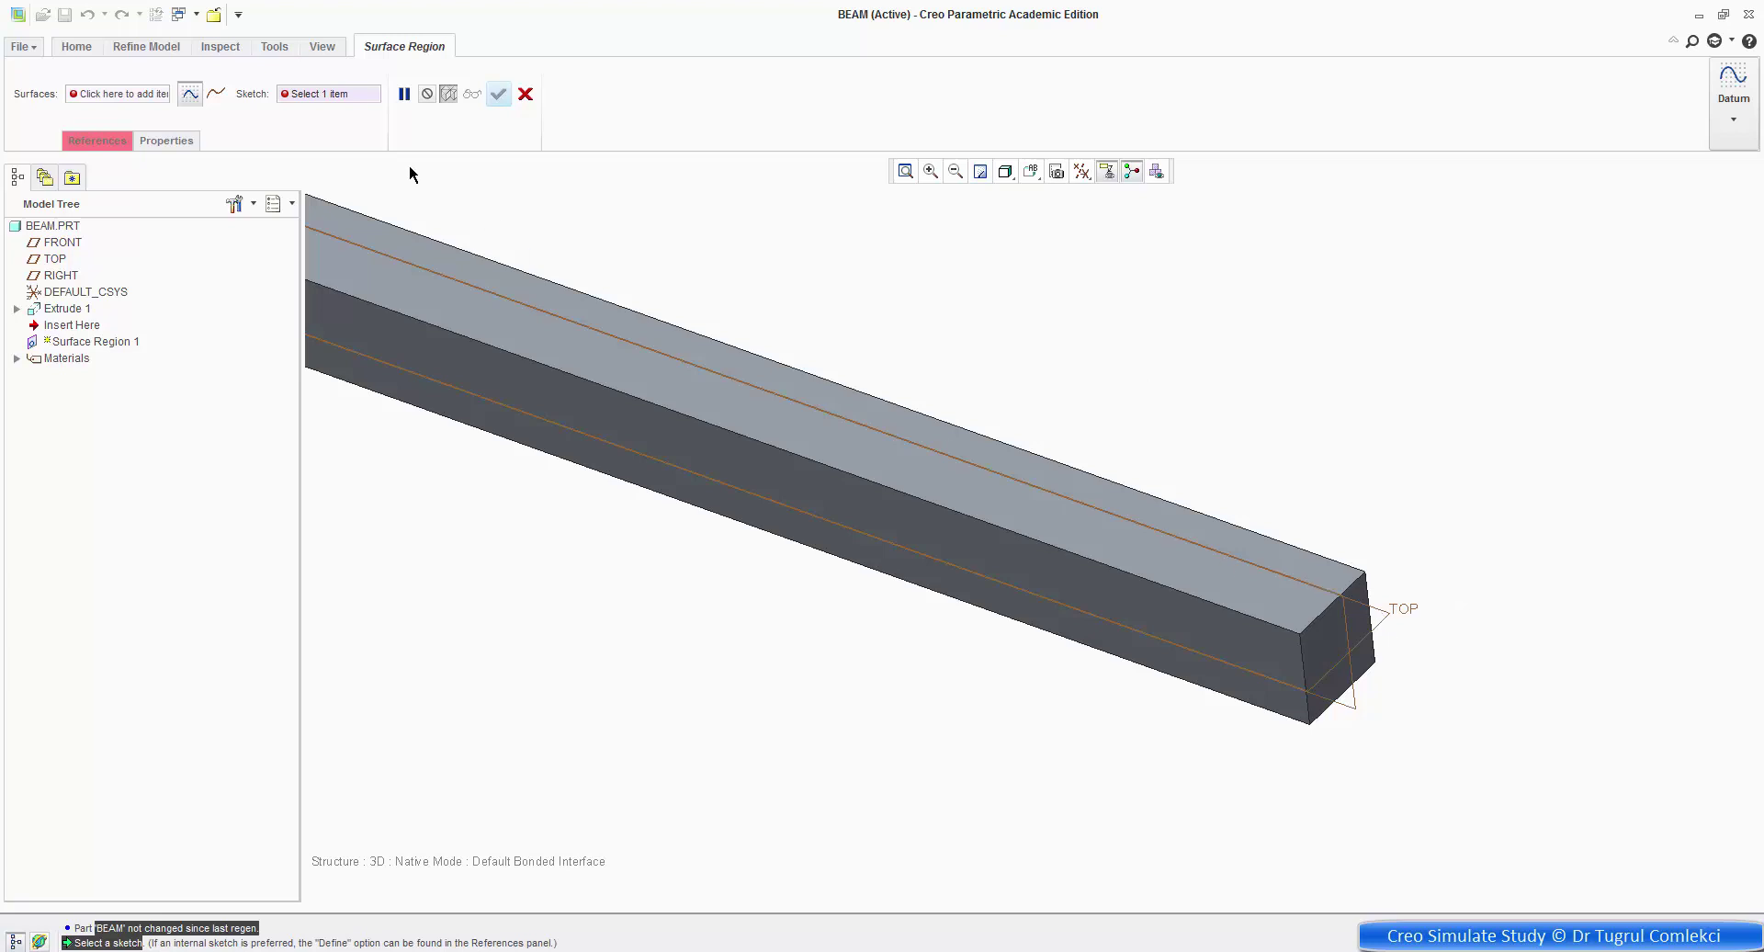
pyautogui.click(103, 143)
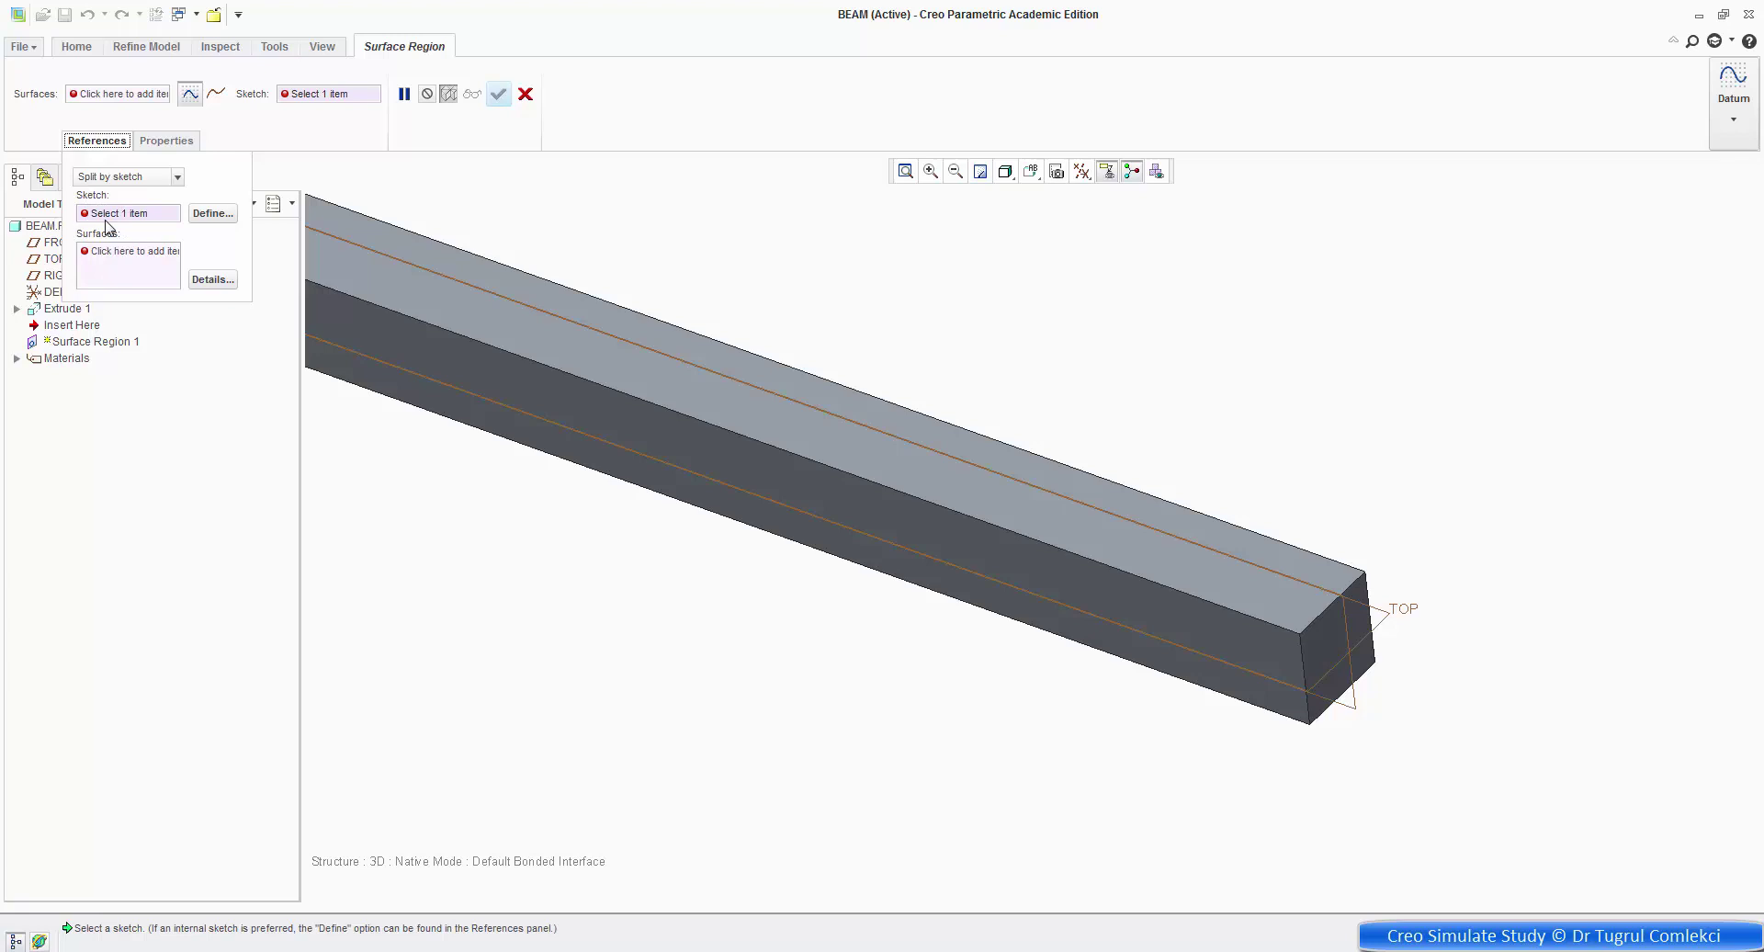
pyautogui.click(212, 213)
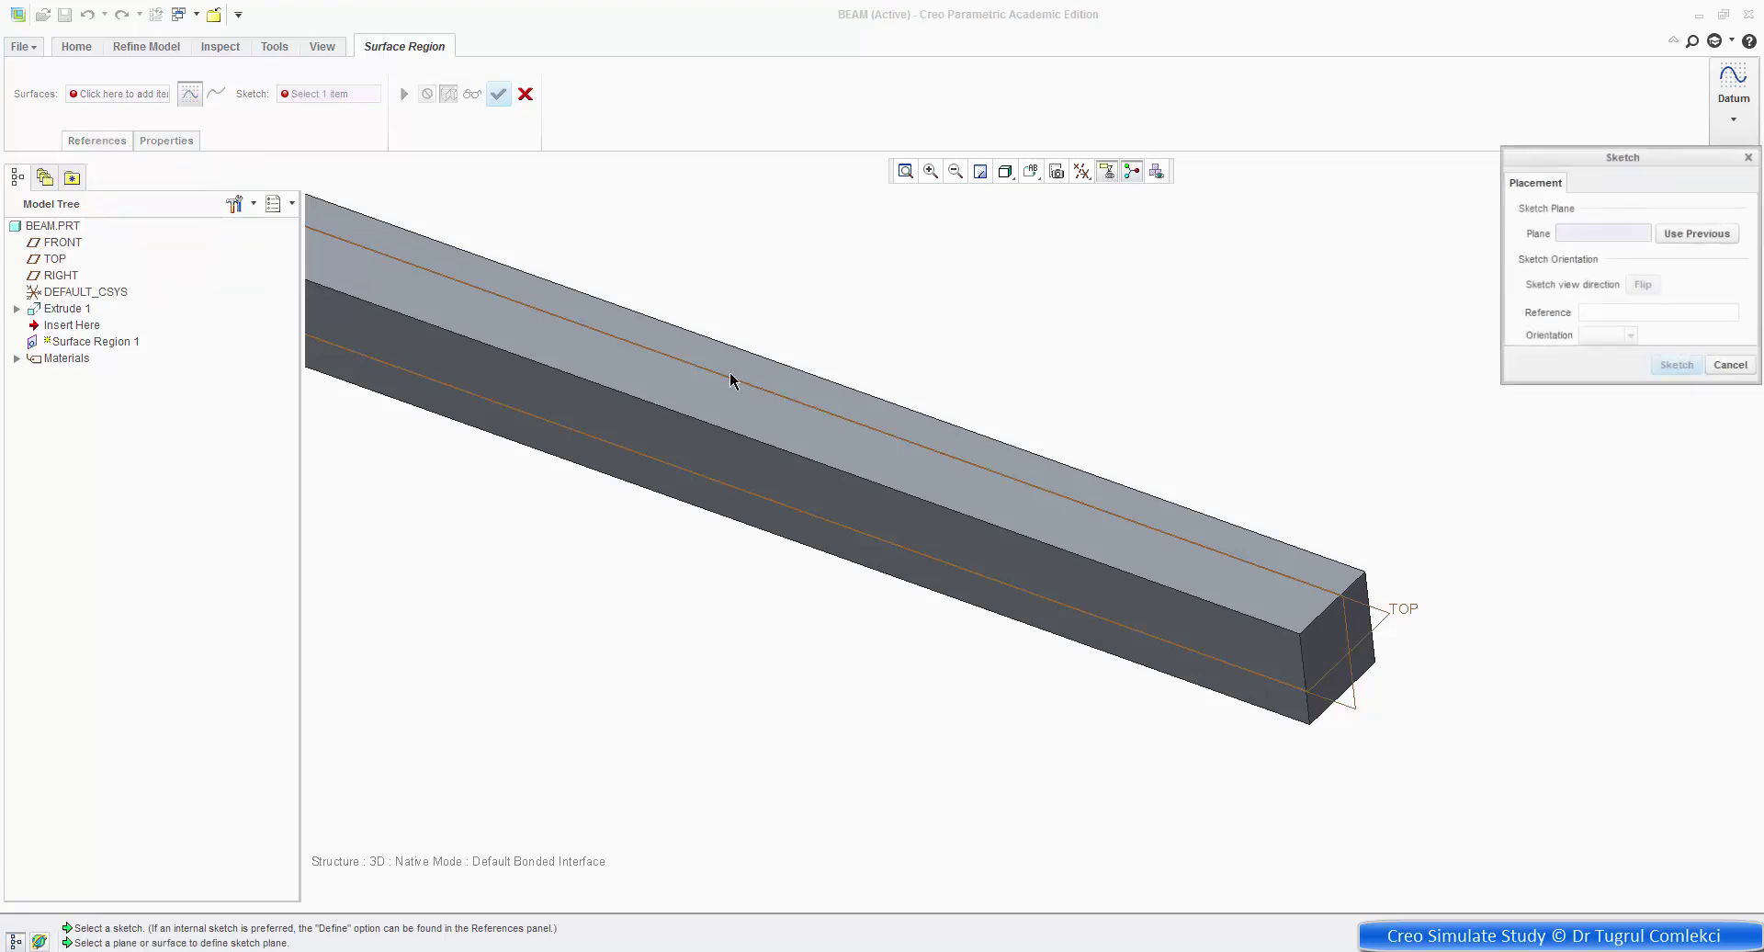
pyautogui.click(1387, 605)
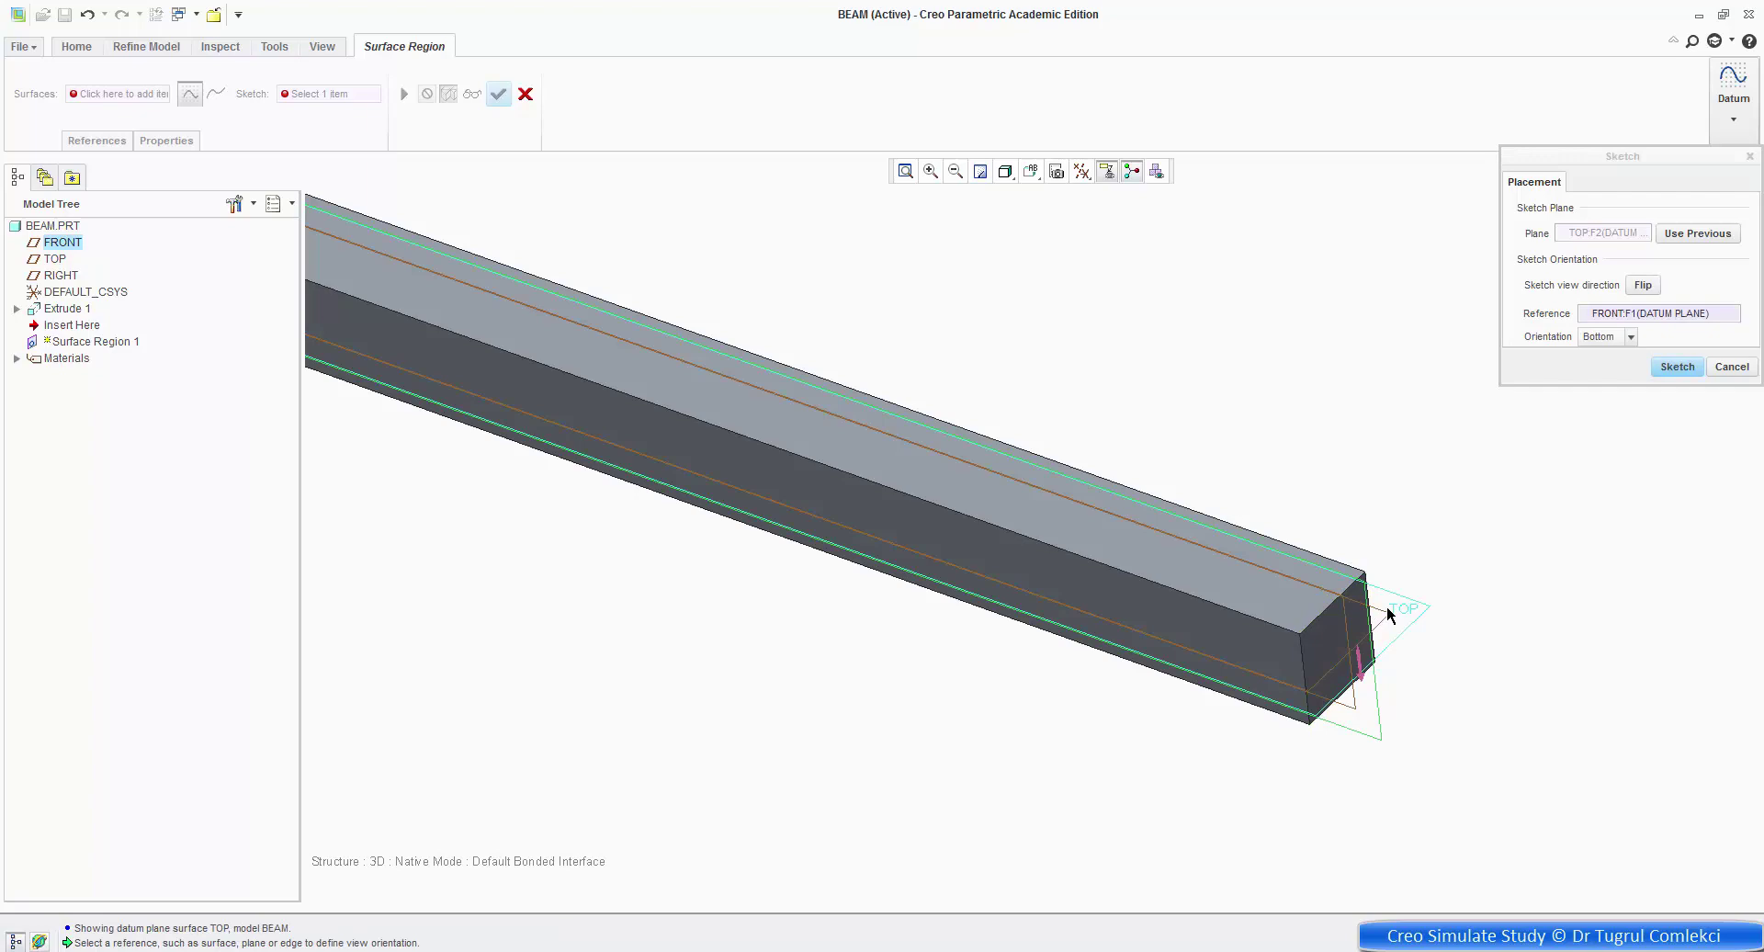
pyautogui.click(1674, 367)
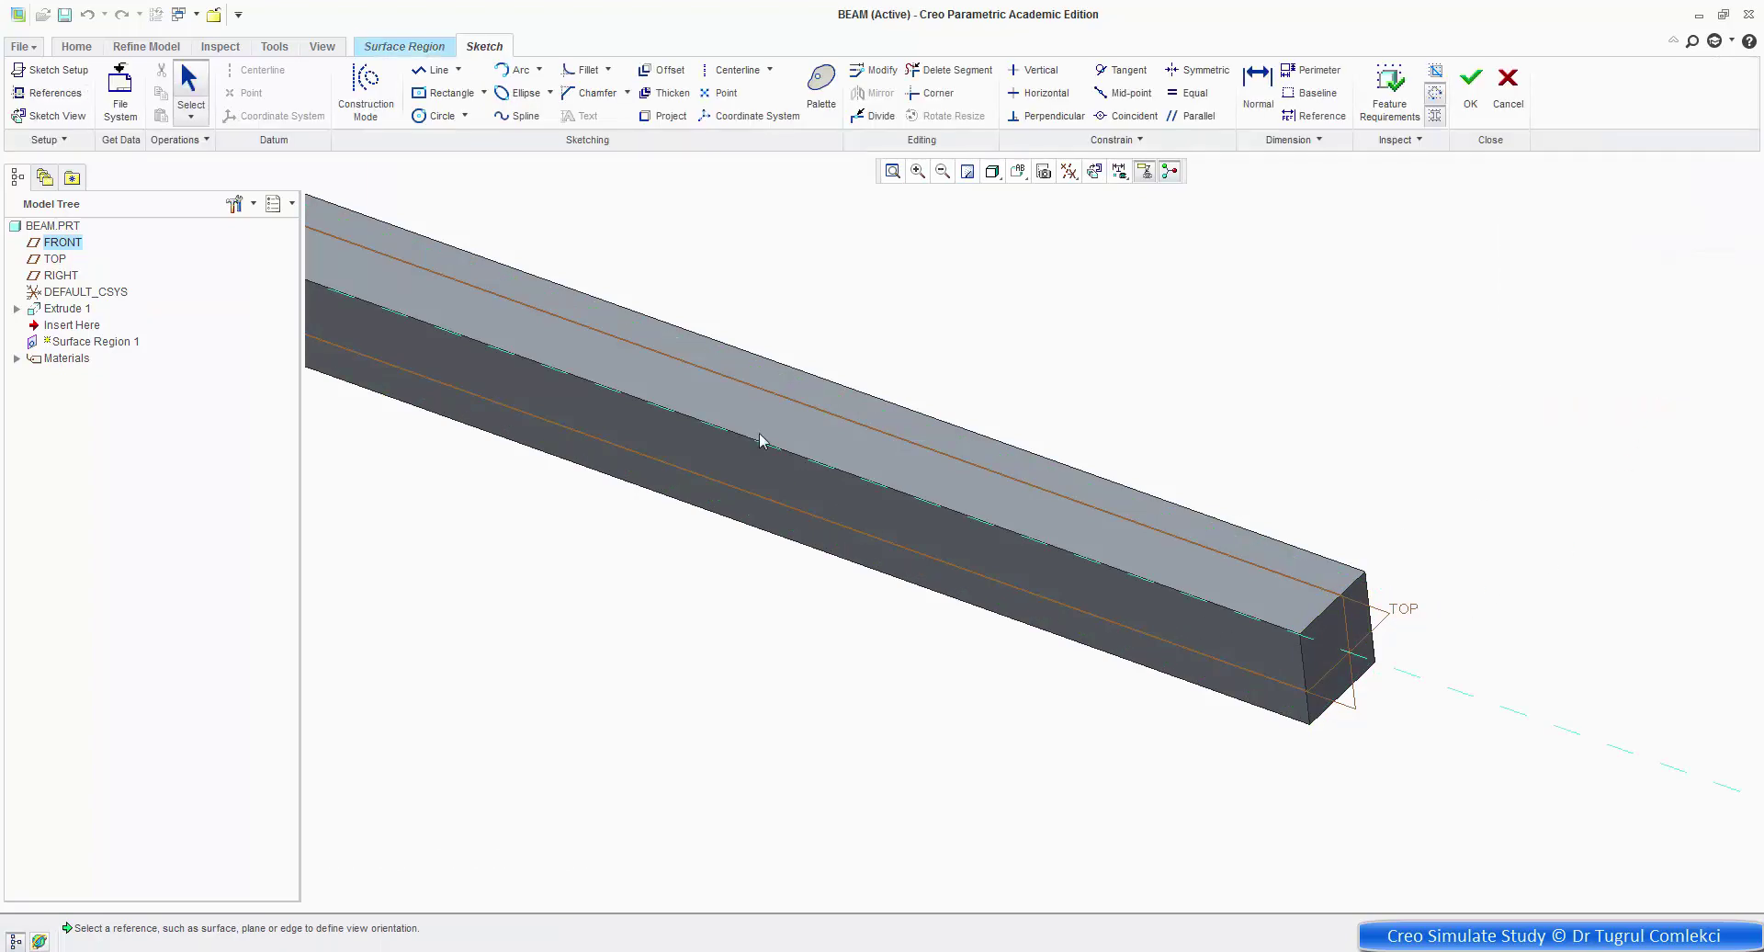
# Draw a line across the beam's top face near its far end.
pyautogui.click(432, 72)
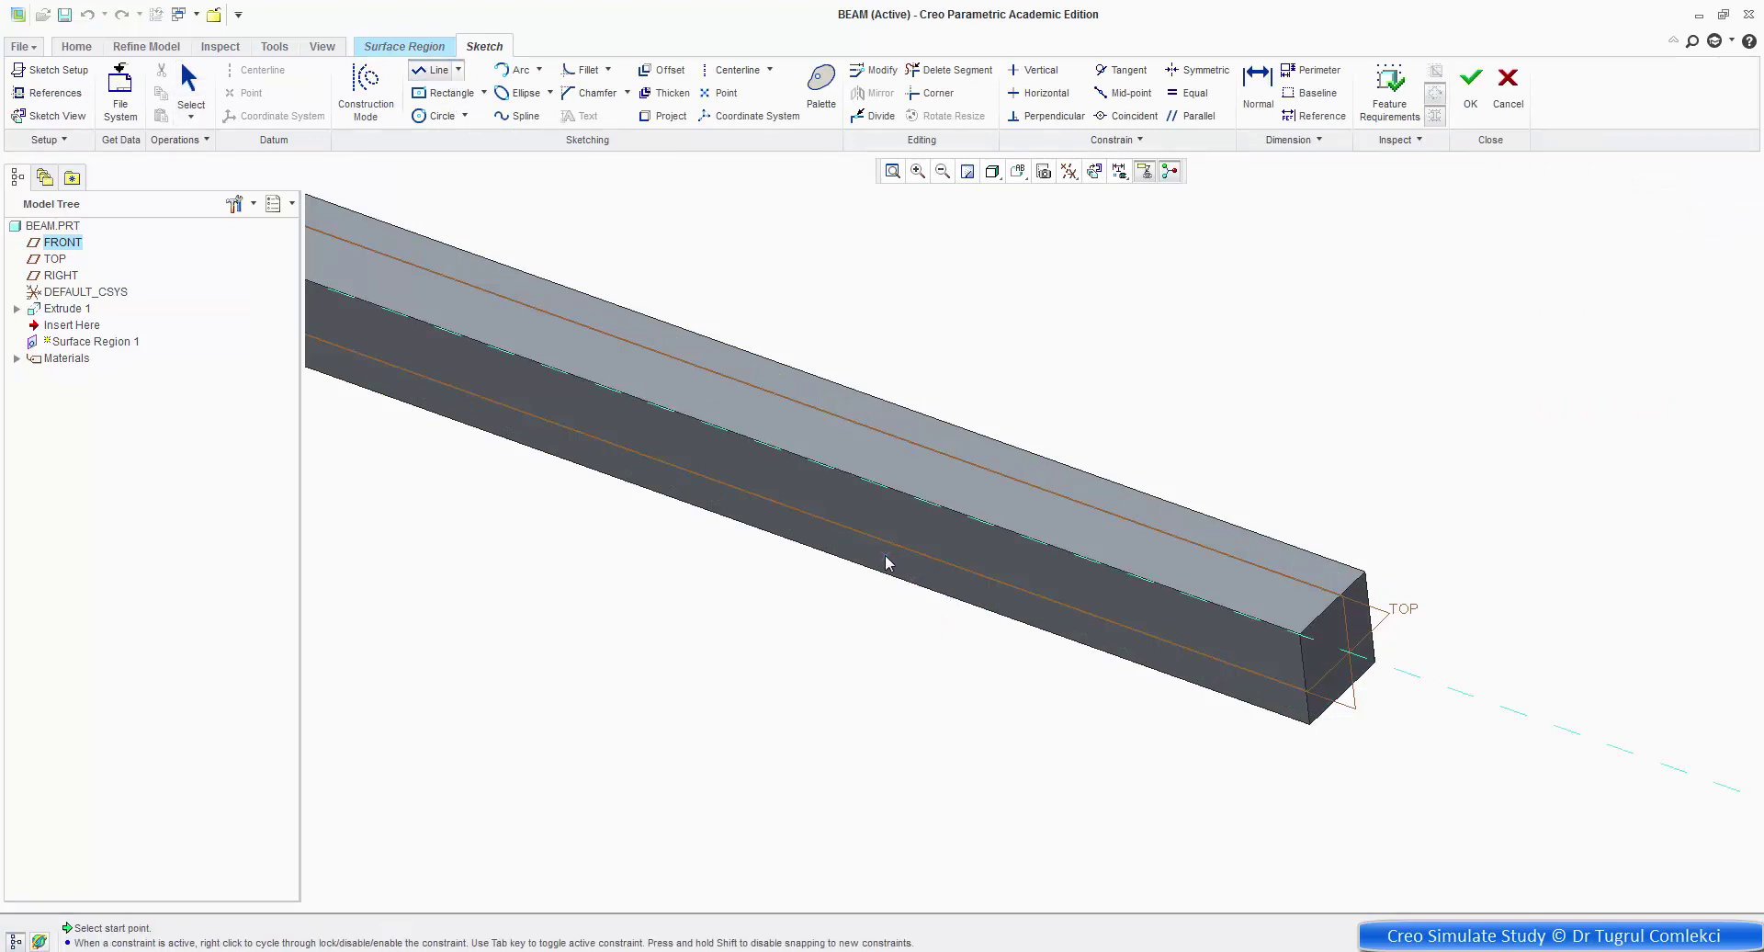
pyautogui.moveTo(902, 533); pyautogui.dragTo(897, 528, button='middle')
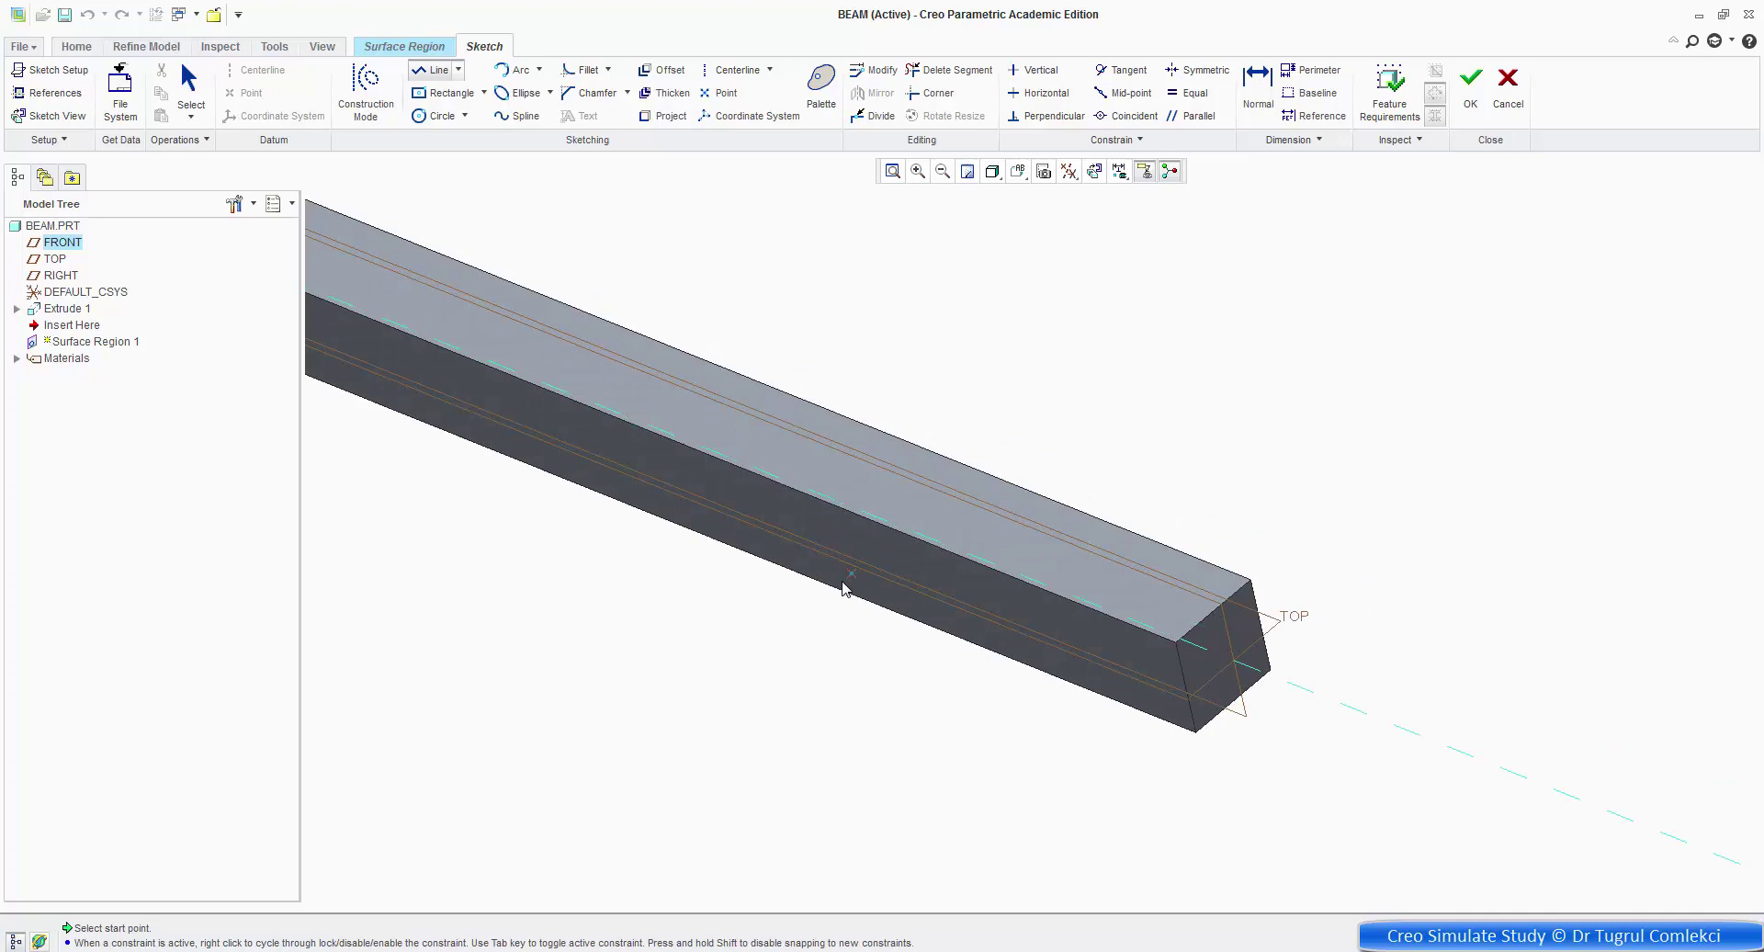
pyautogui.click(775, 583)
pyautogui.click(999, 402)
pyautogui.middleClick(998, 402)
# Dimension the split line at 400.00 along the beam and 100.00.
pyautogui.click(1252, 108)
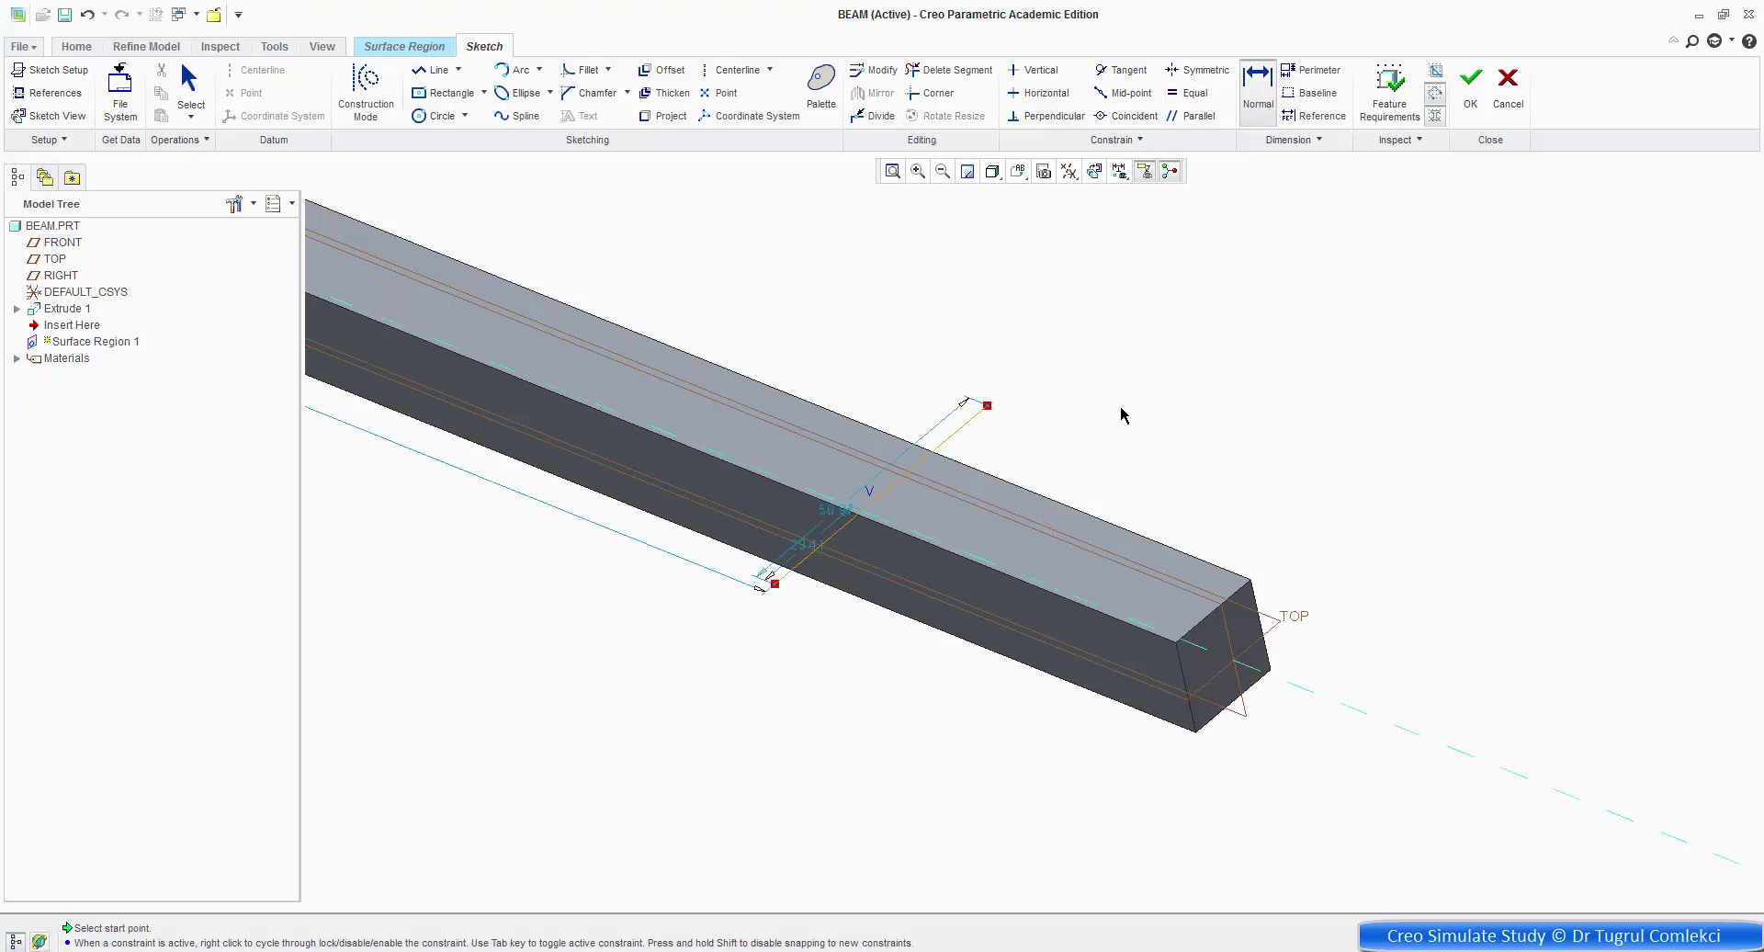
pyautogui.scroll(-5, 583, 489)
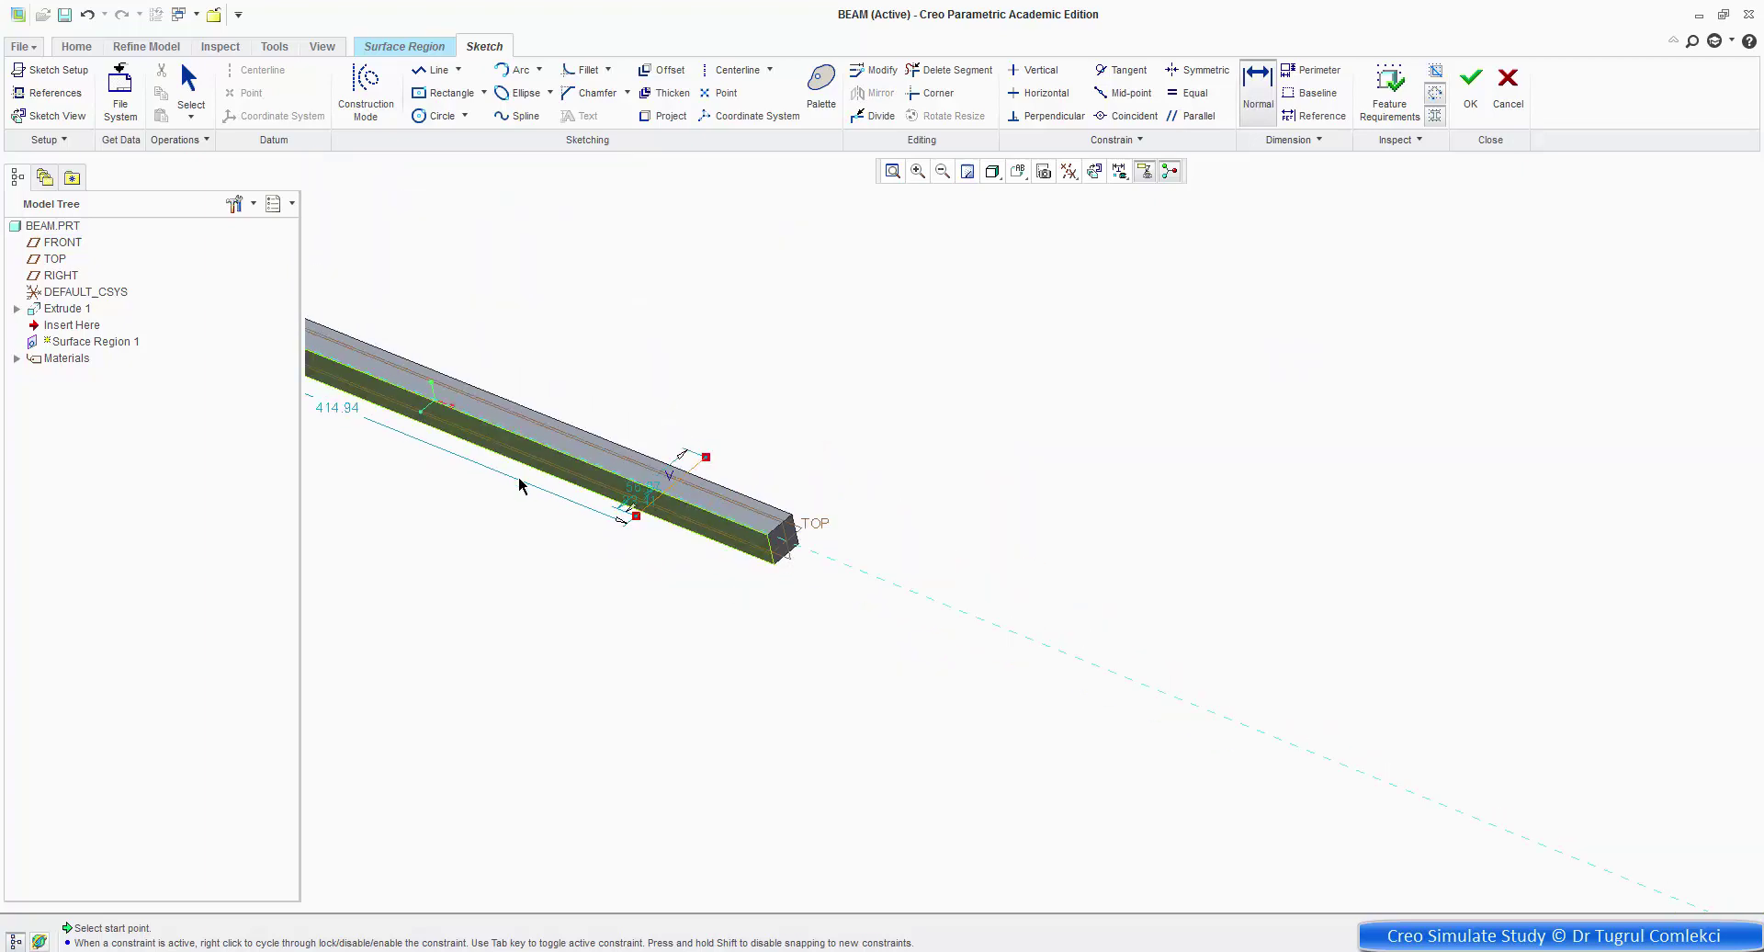
pyautogui.keyDown('shift'); pyautogui.moveTo(520, 439); pyautogui.dragTo(947, 545, button='middle'); pyautogui.keyUp('shift')
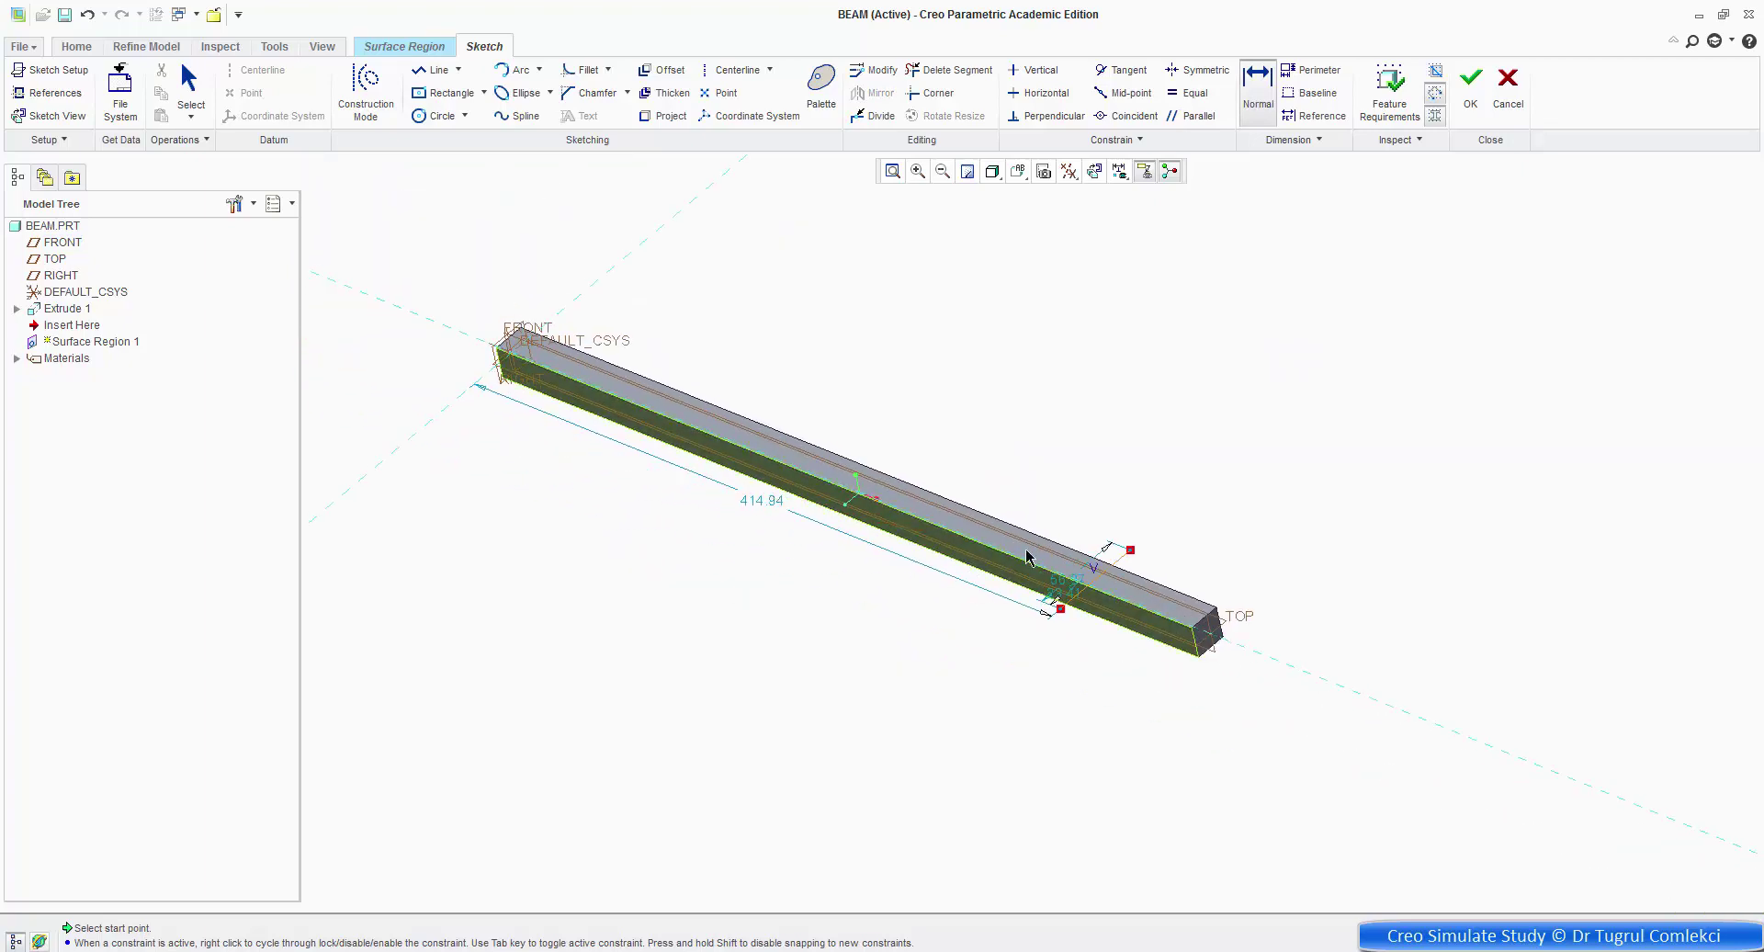
pyautogui.middleClick(749, 504)
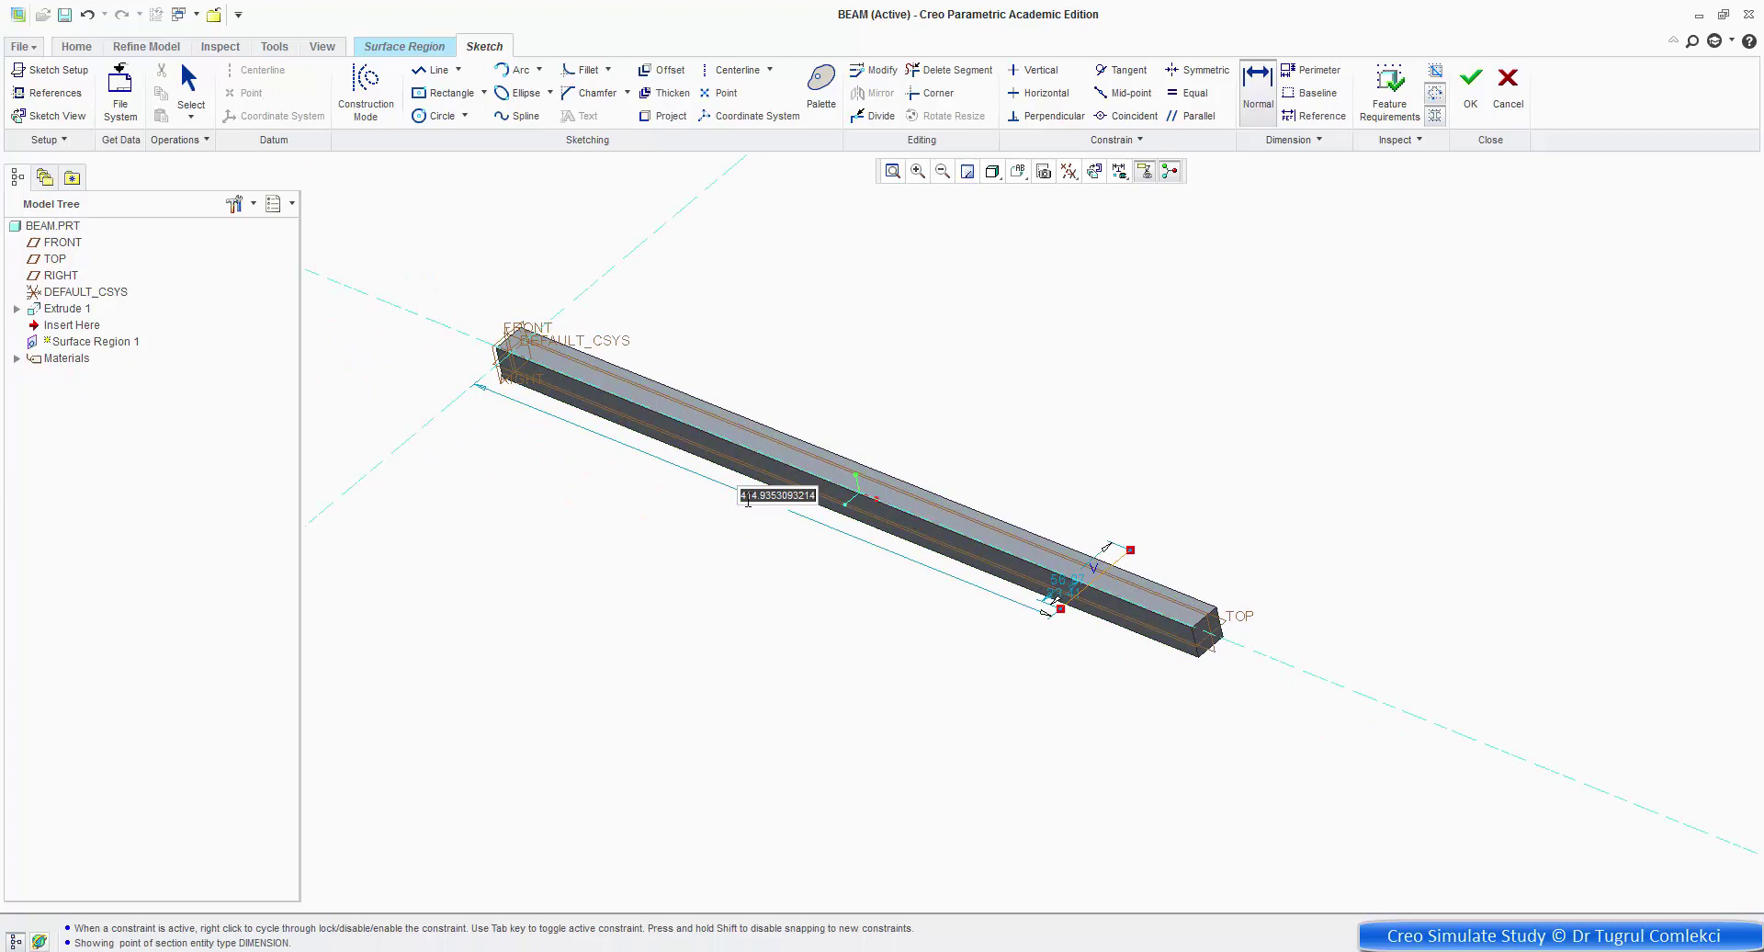
pyautogui.write('400')
pyautogui.press('Return')
pyautogui.scroll(4, 1021, 512)
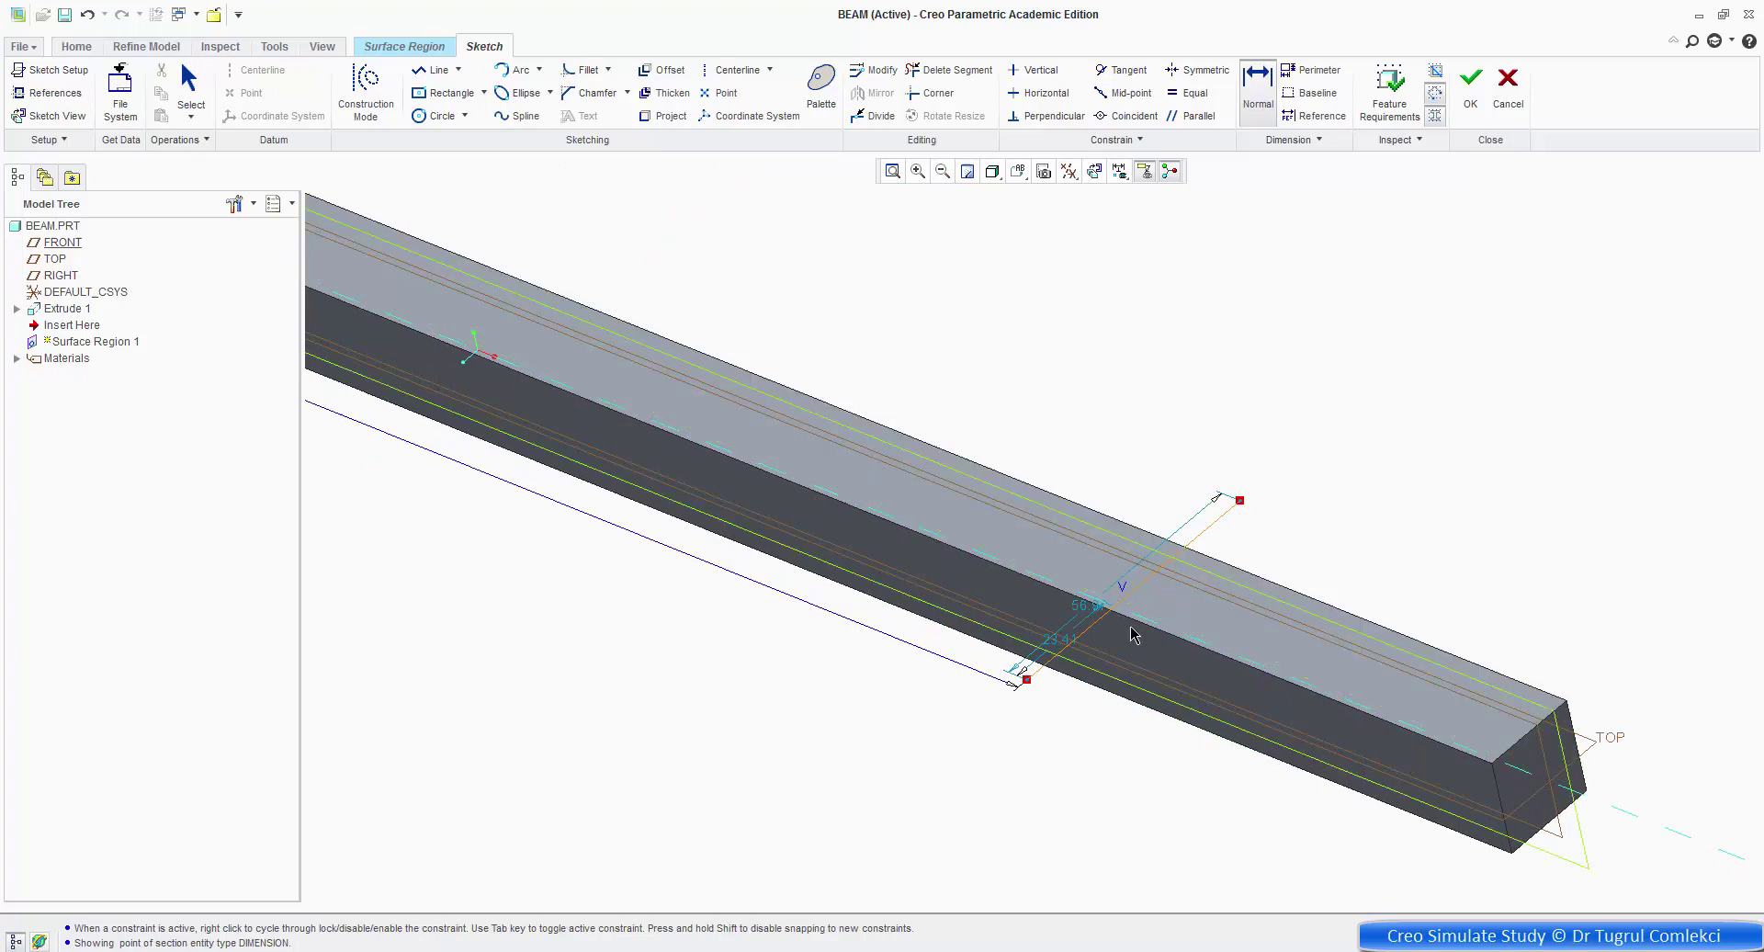
pyautogui.scroll(3, 1088, 614)
pyautogui.scroll(1, 1094, 615)
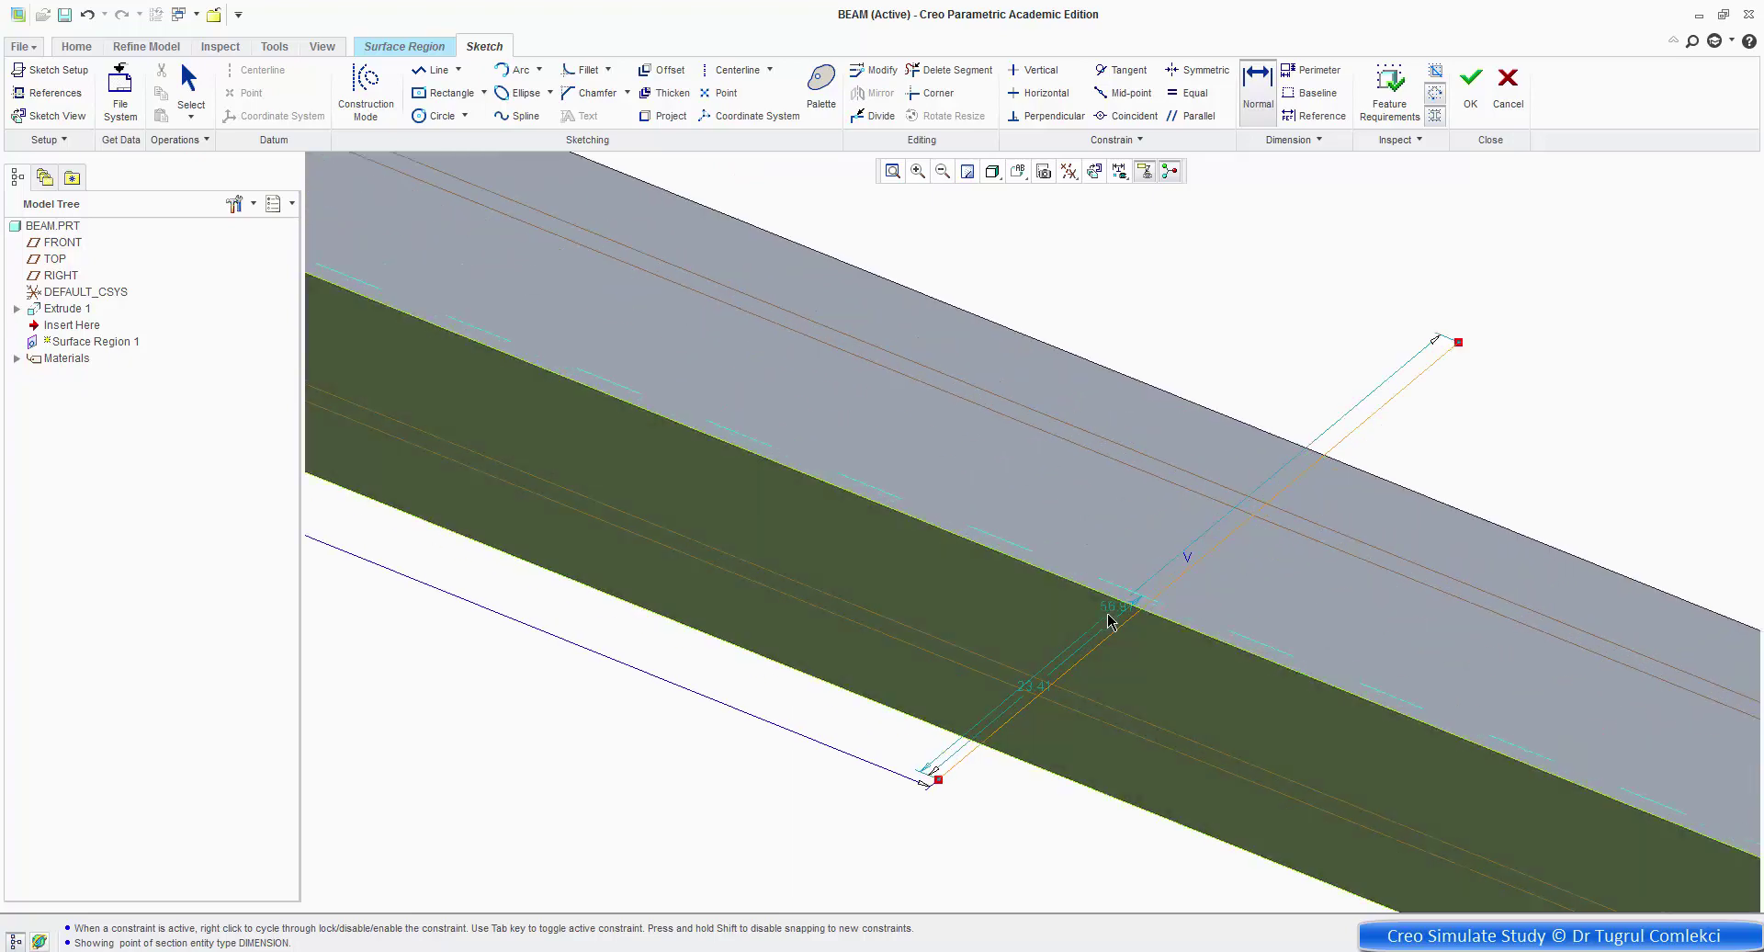
pyautogui.scroll(-2, 1109, 622)
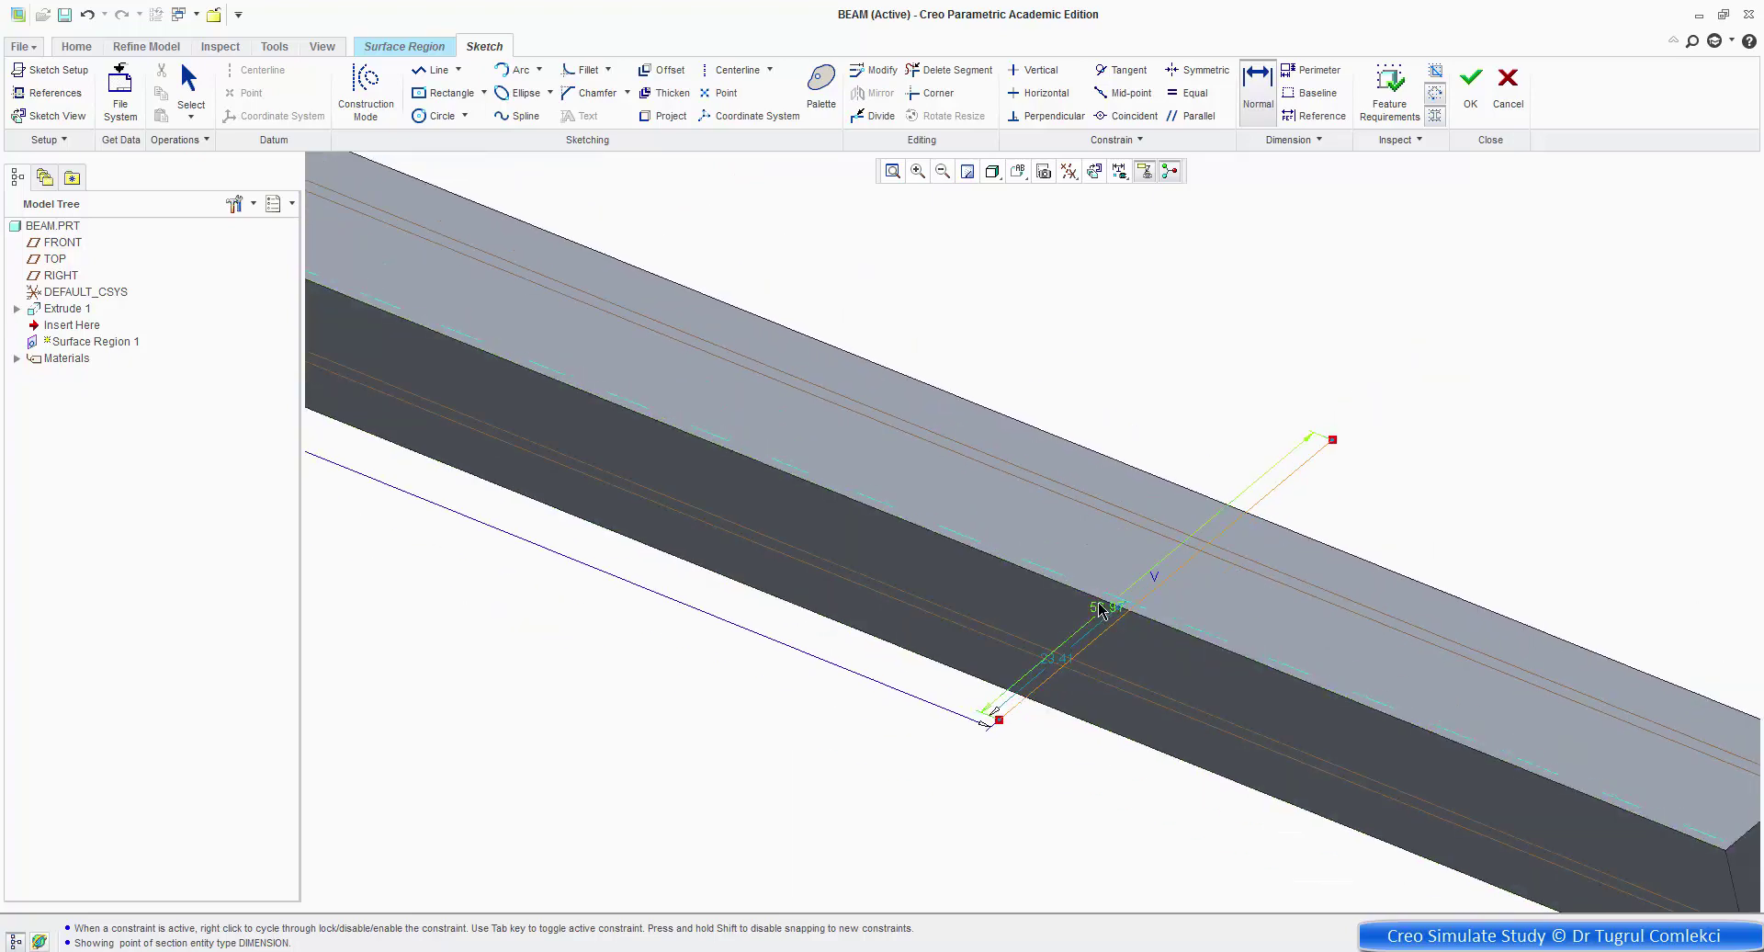
pyautogui.doubleClick(1102, 609)
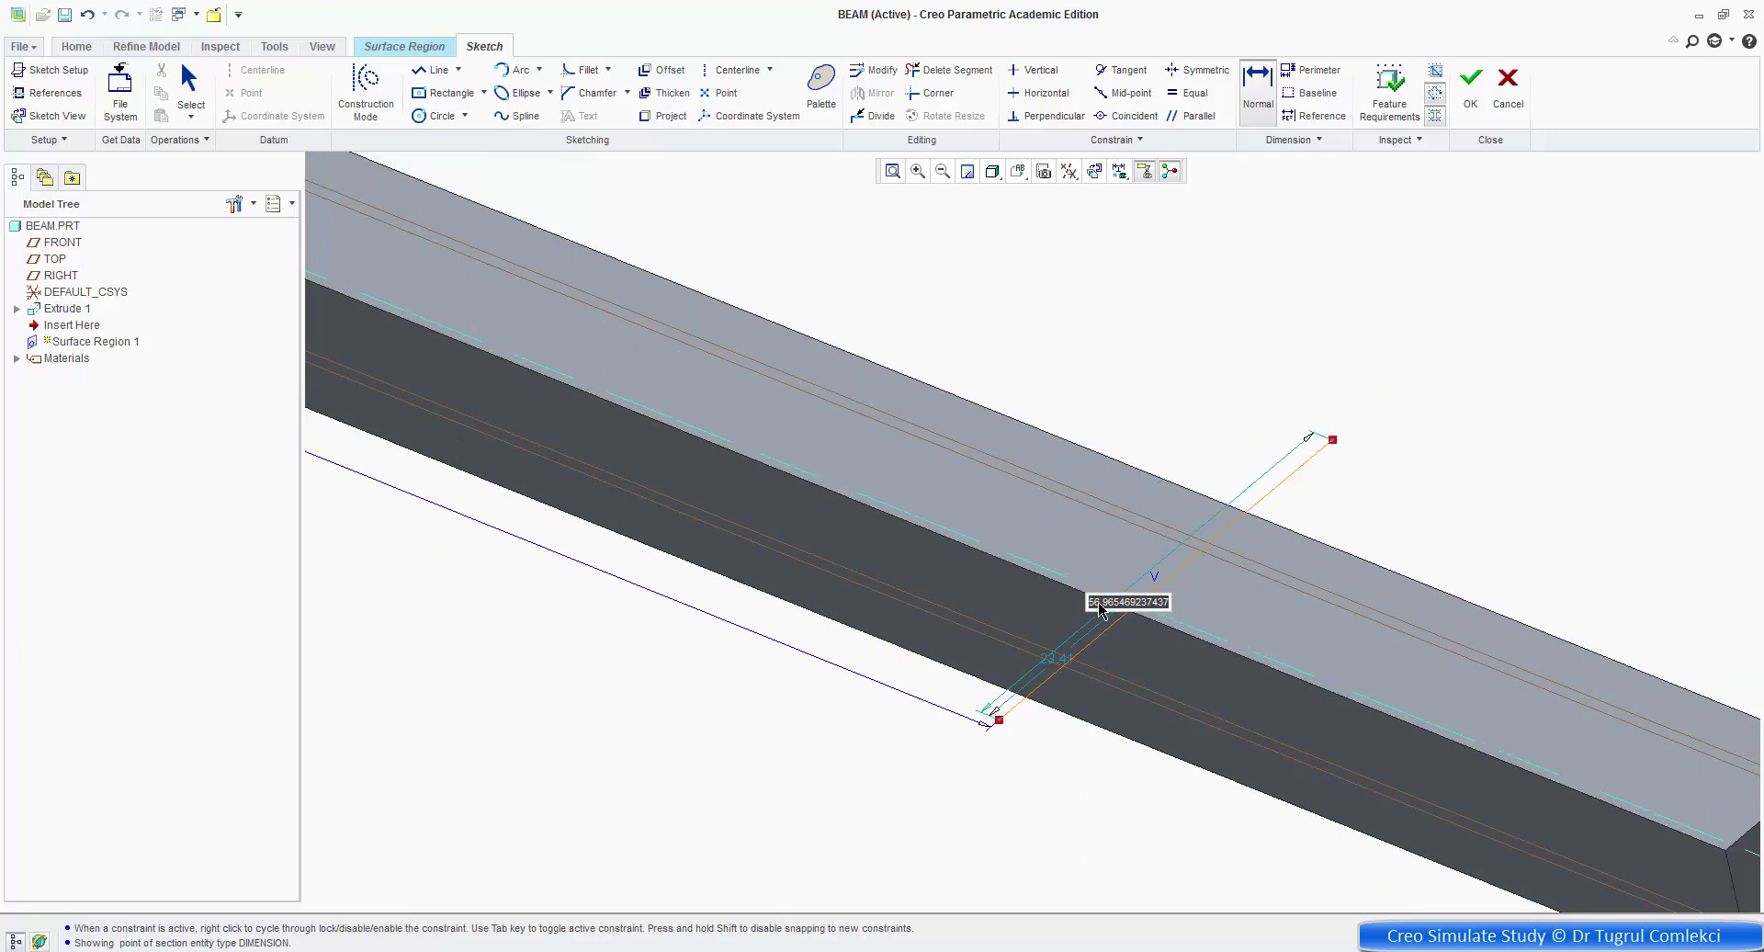
pyautogui.write('100')
pyautogui.press('Return')
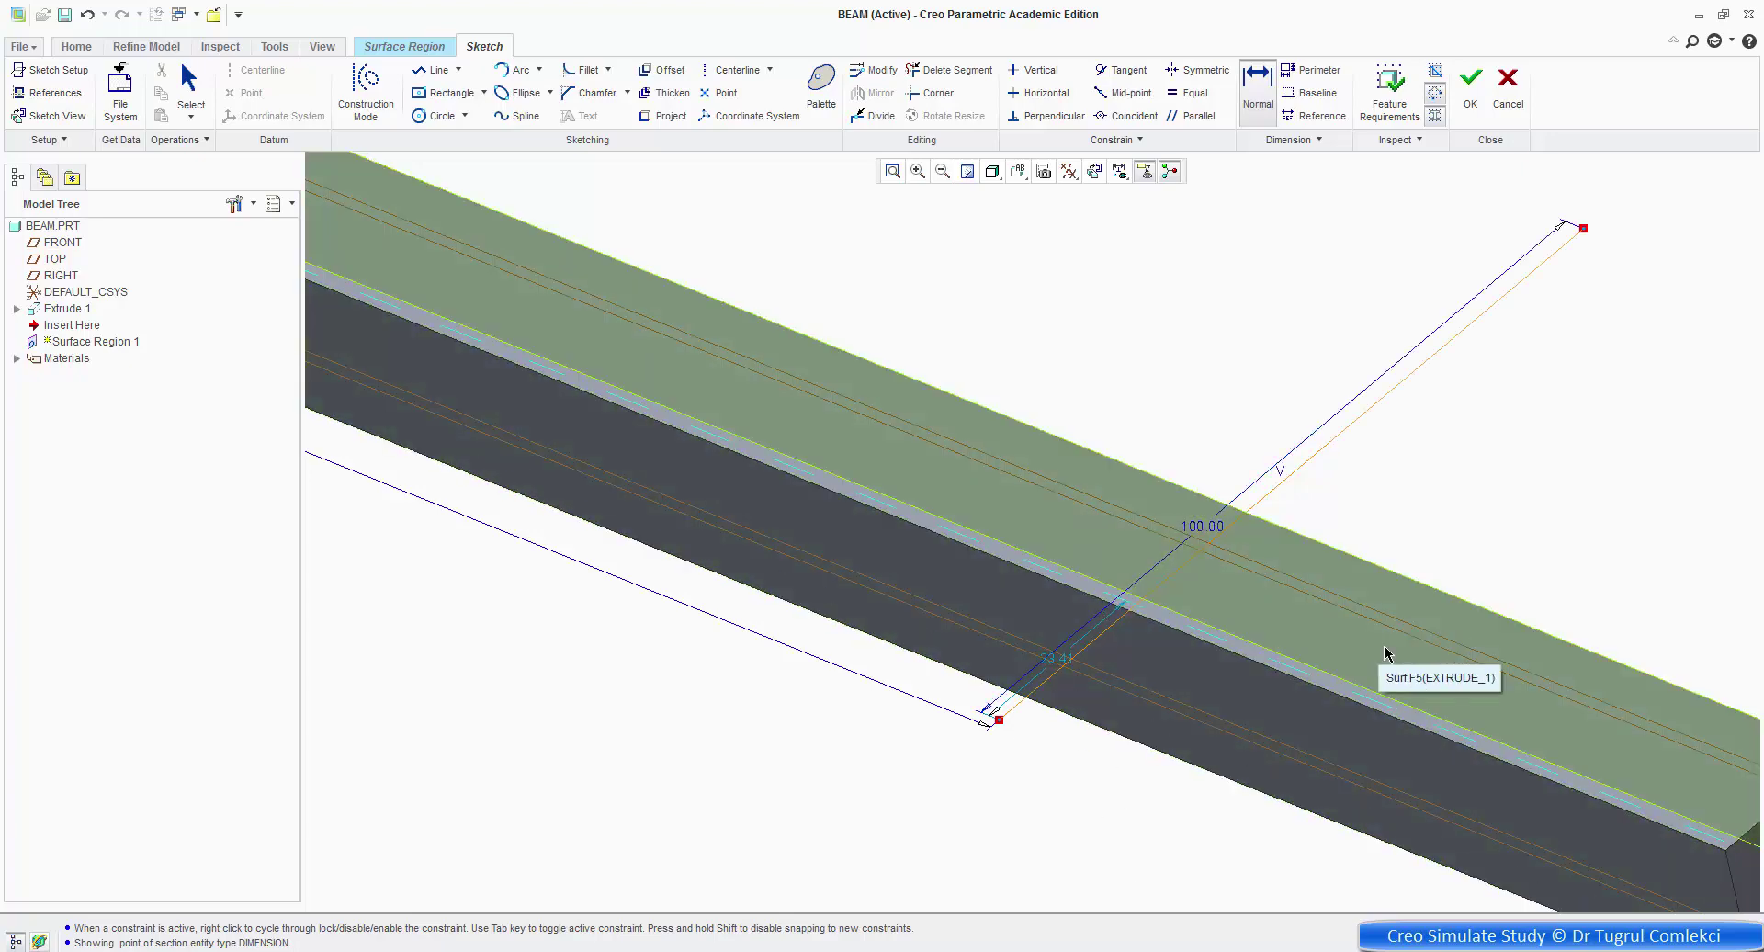
pyautogui.scroll(-5, 1379, 643)
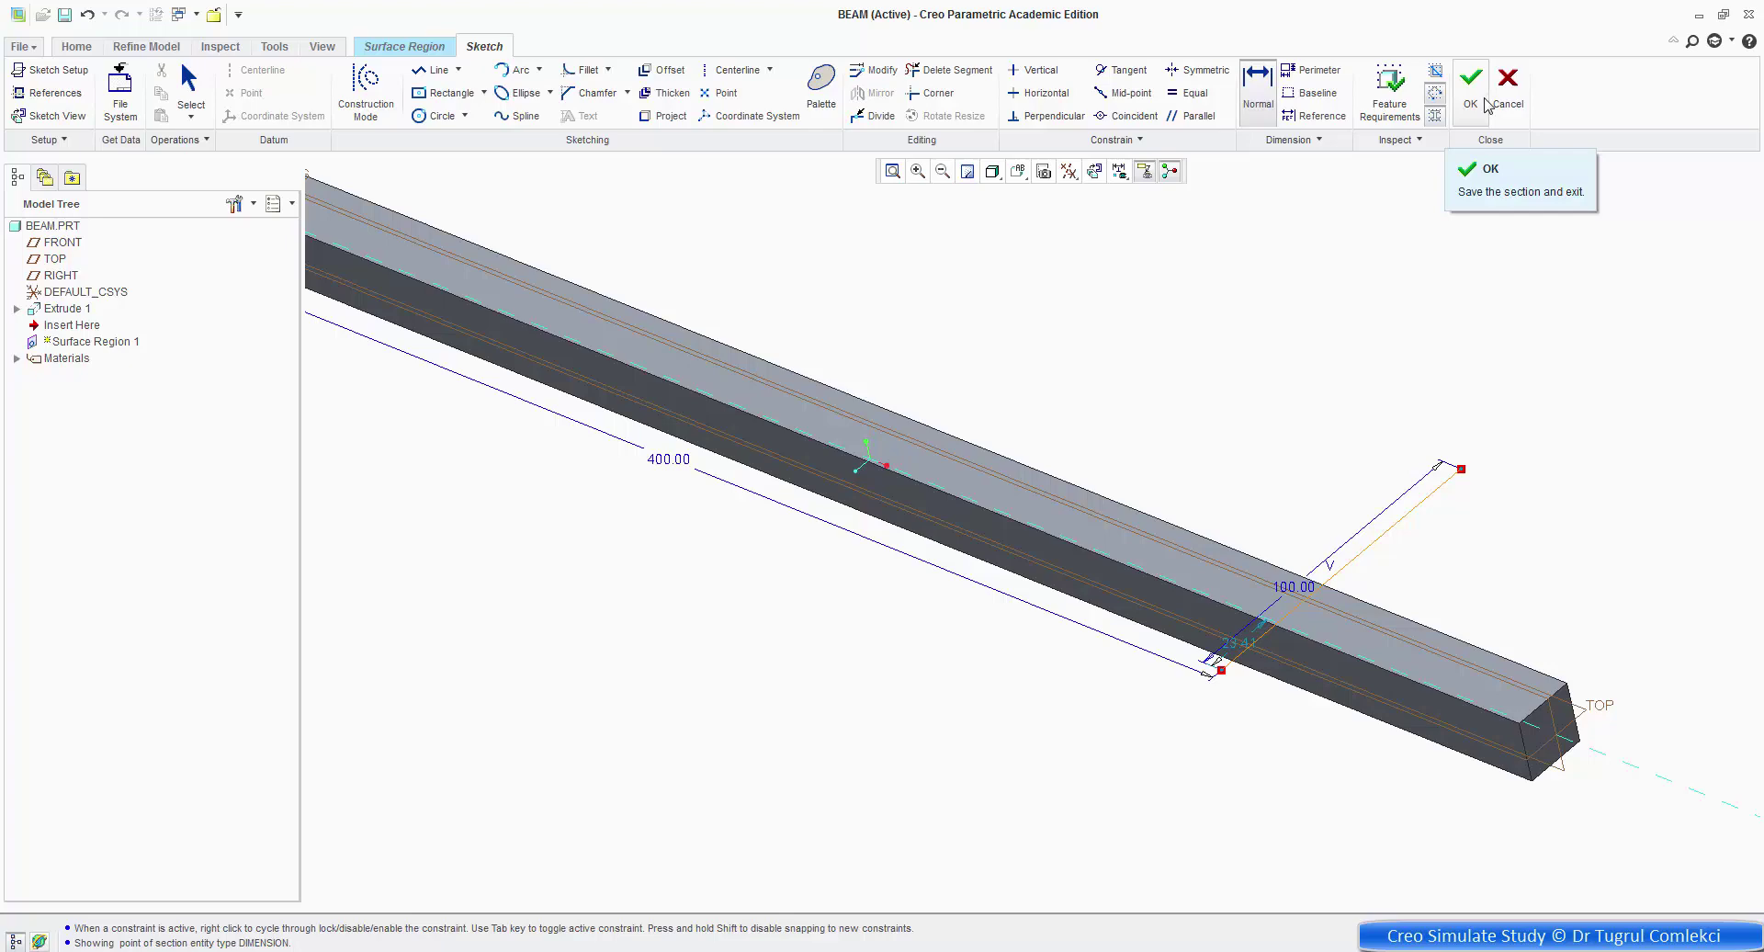
# Accept the sketch and use it to split the beam's top face into a 100 mm end patch.
pyautogui.click(1474, 103)
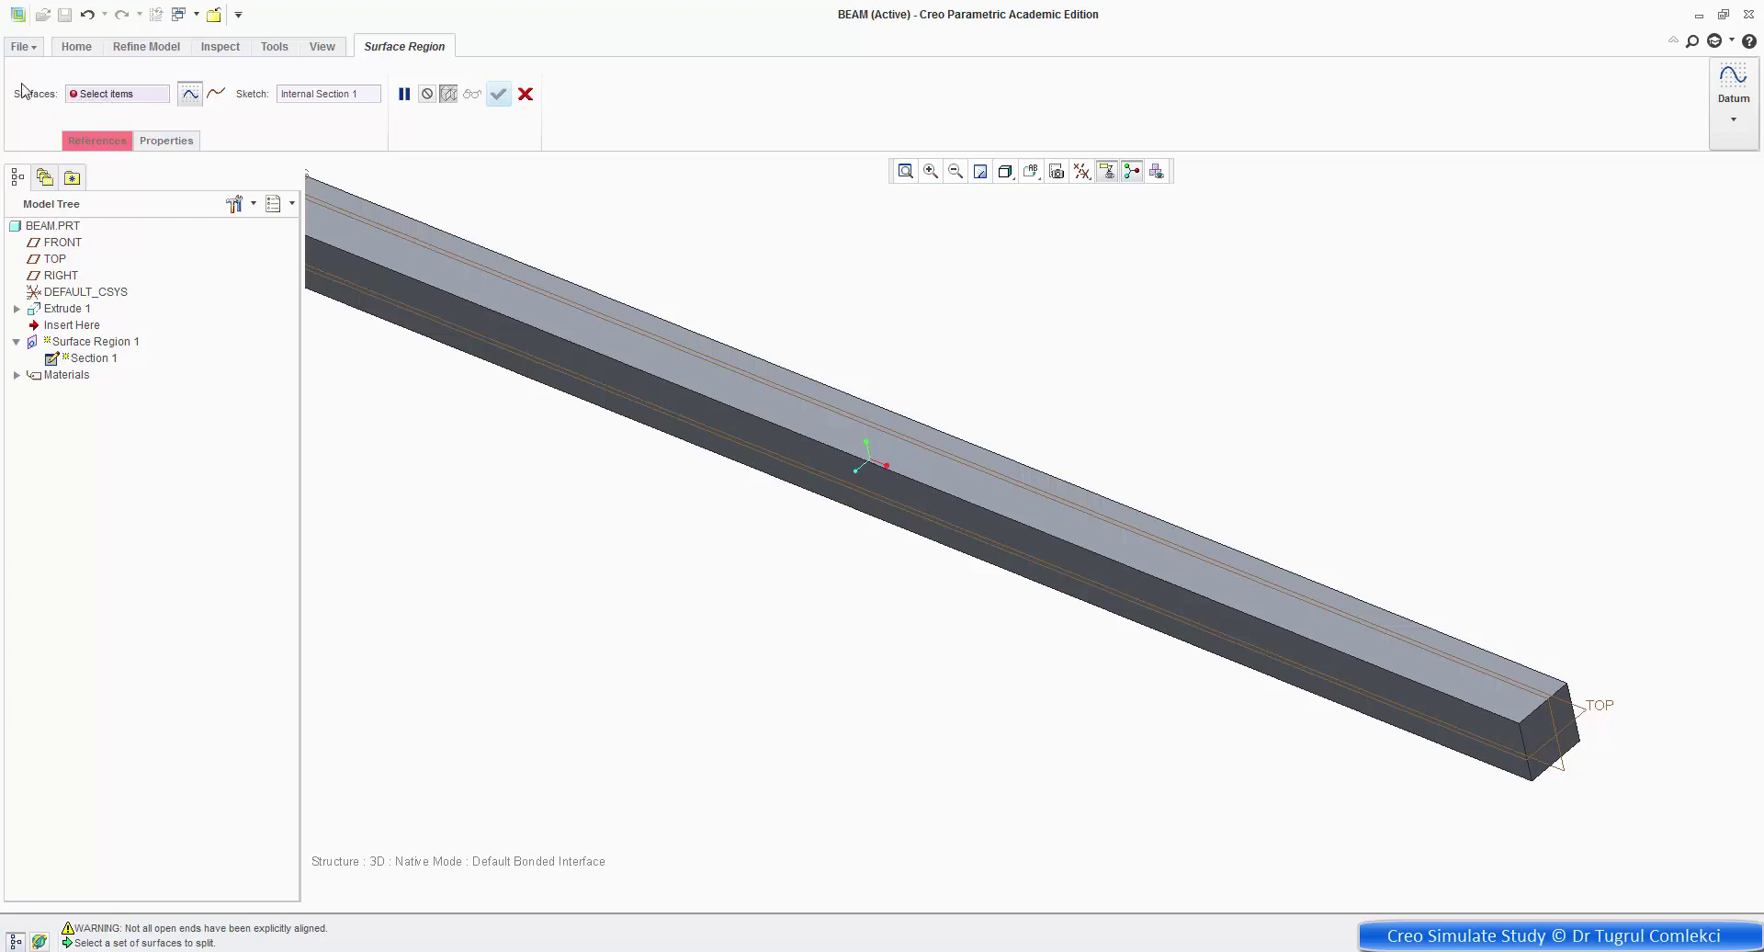
pyautogui.click(98, 141)
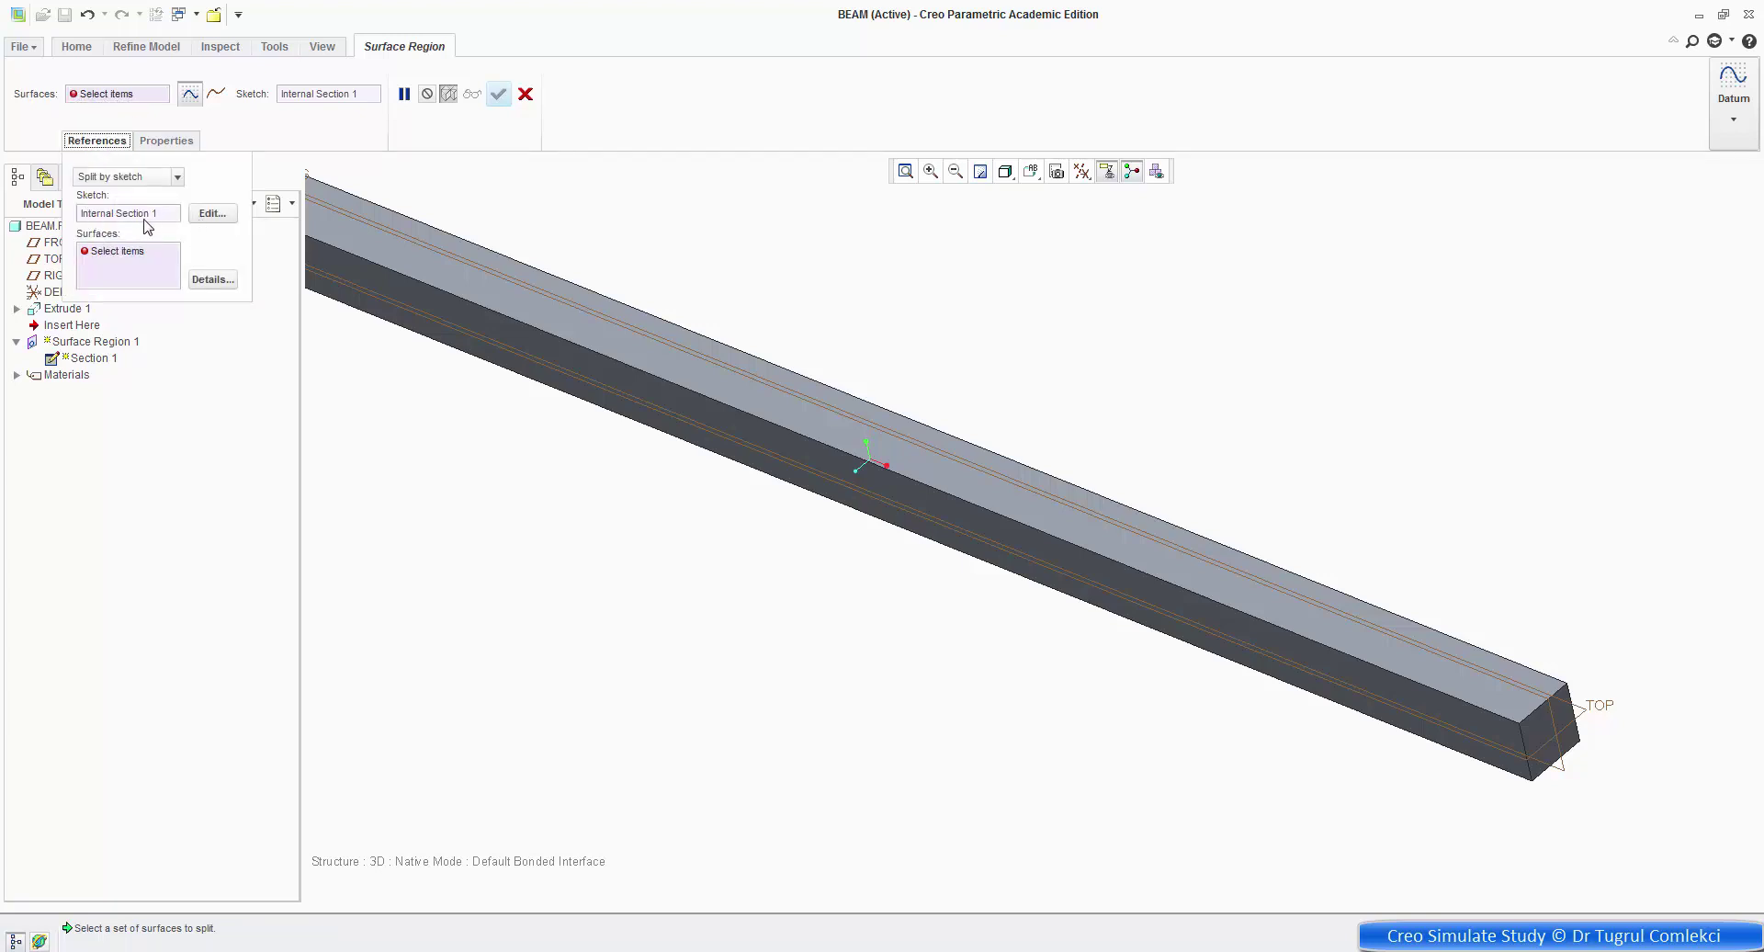
pyautogui.click(774, 401)
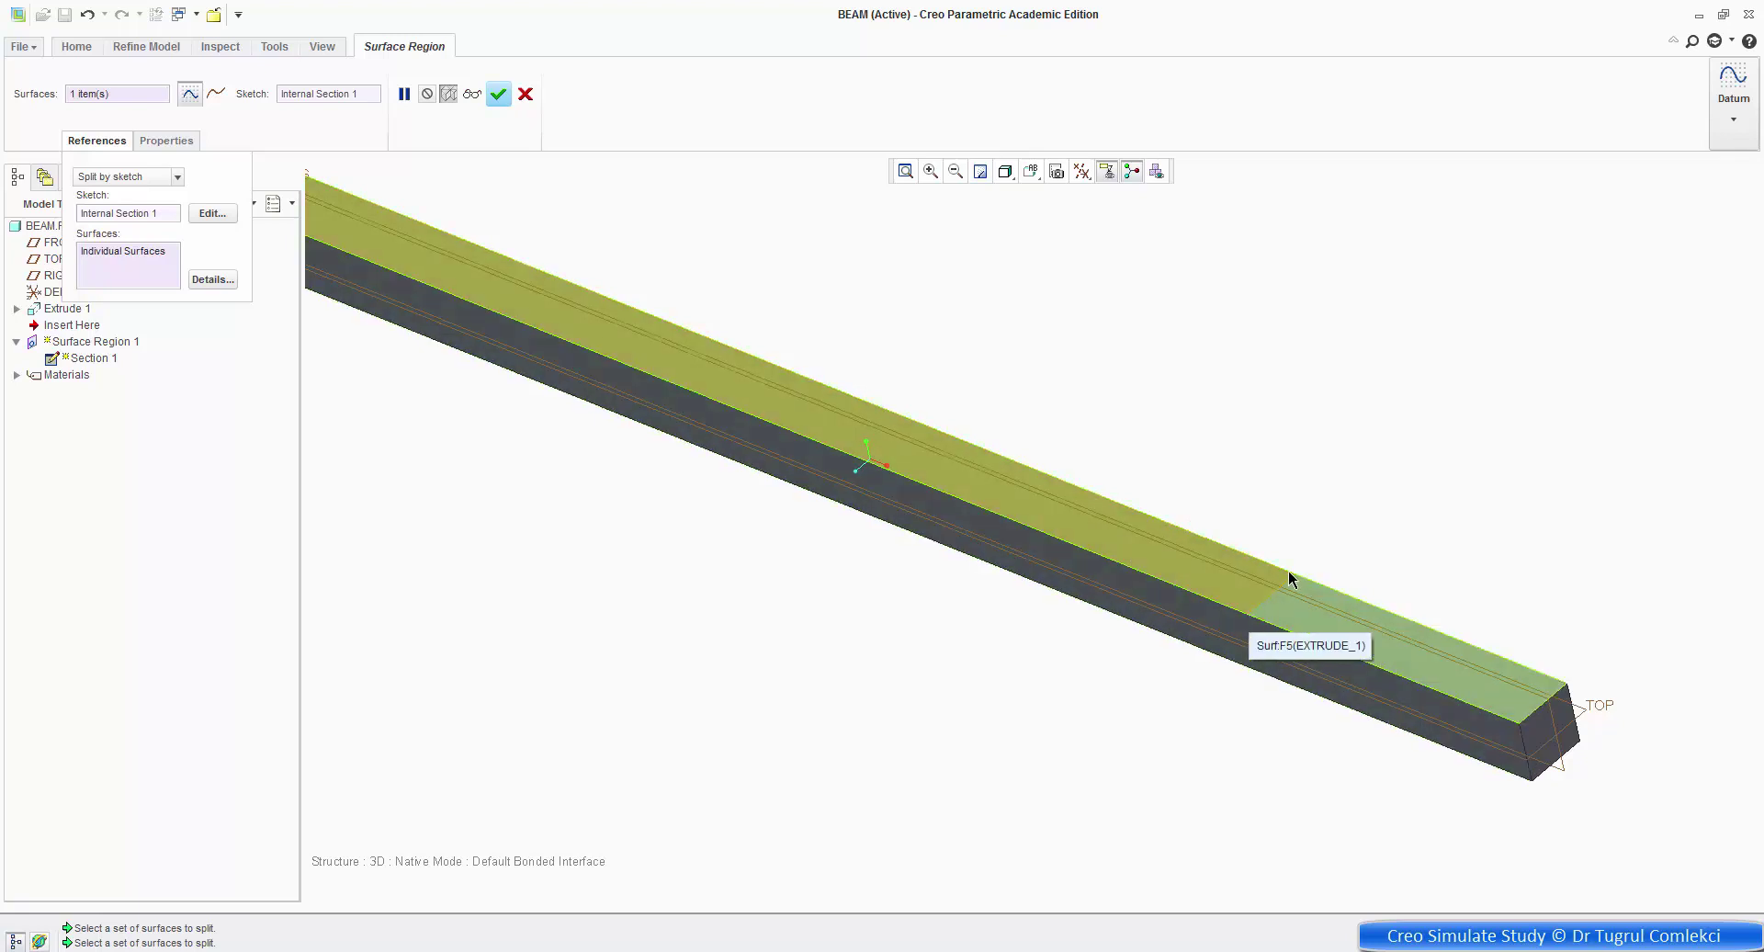
pyautogui.click(496, 98)
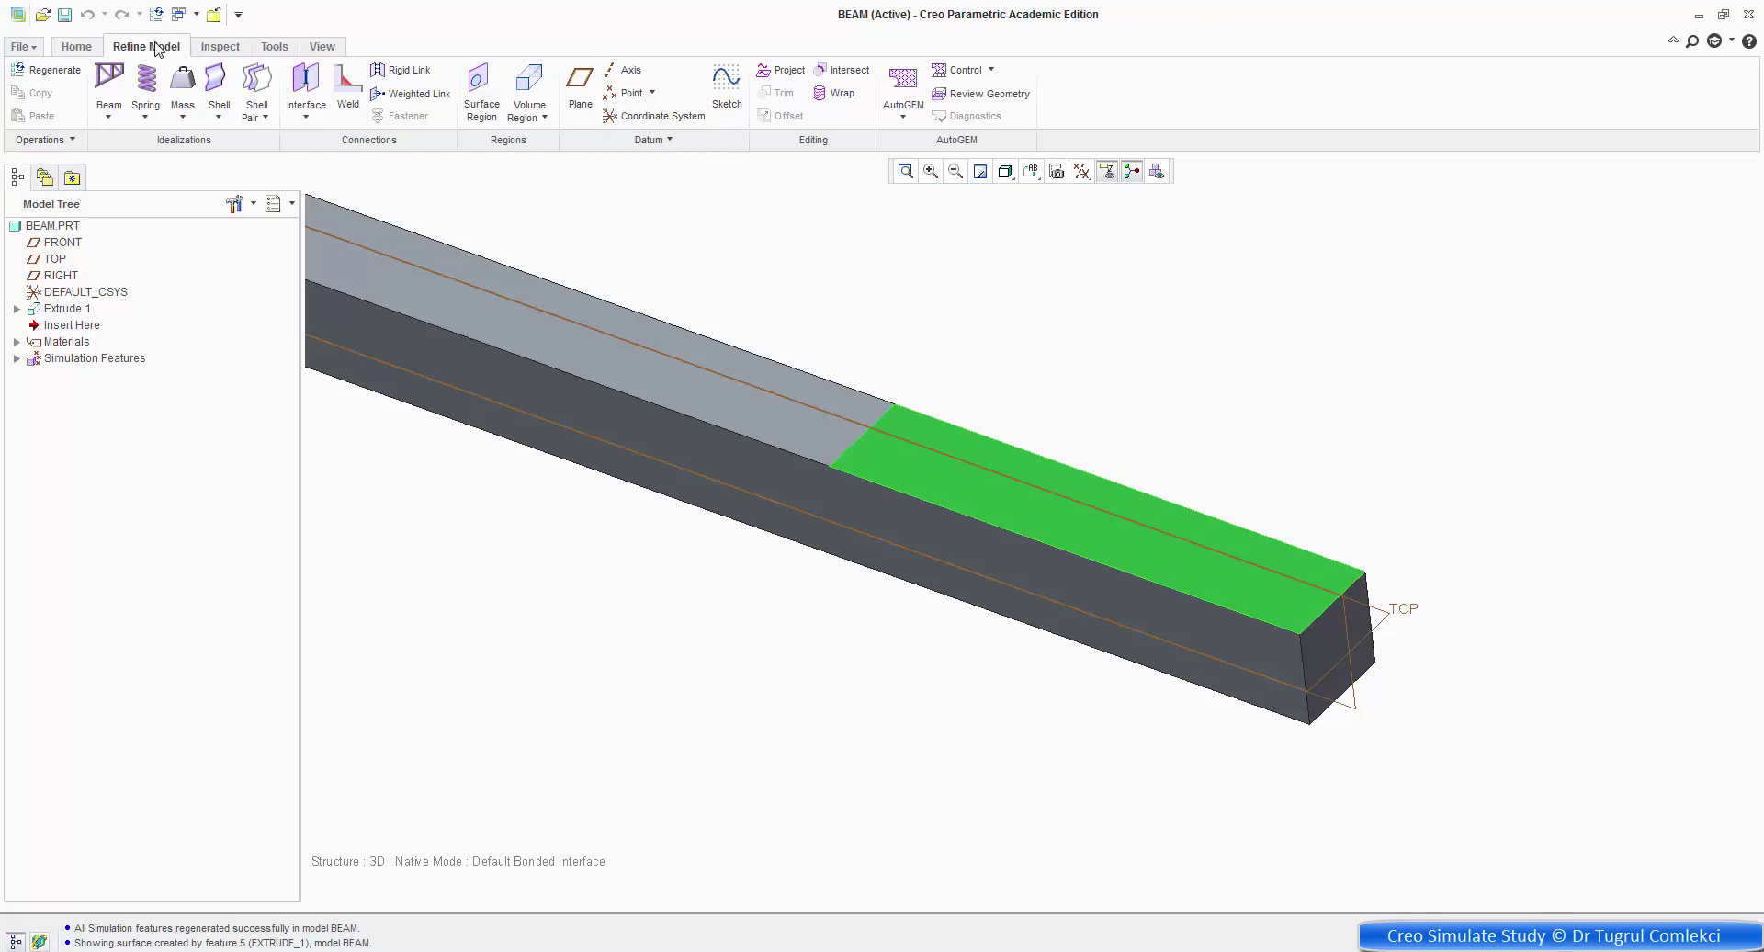
# Add Load1, a -10000 N force in Y, on the beam's 100 mm end patch.
pyautogui.click(74, 47)
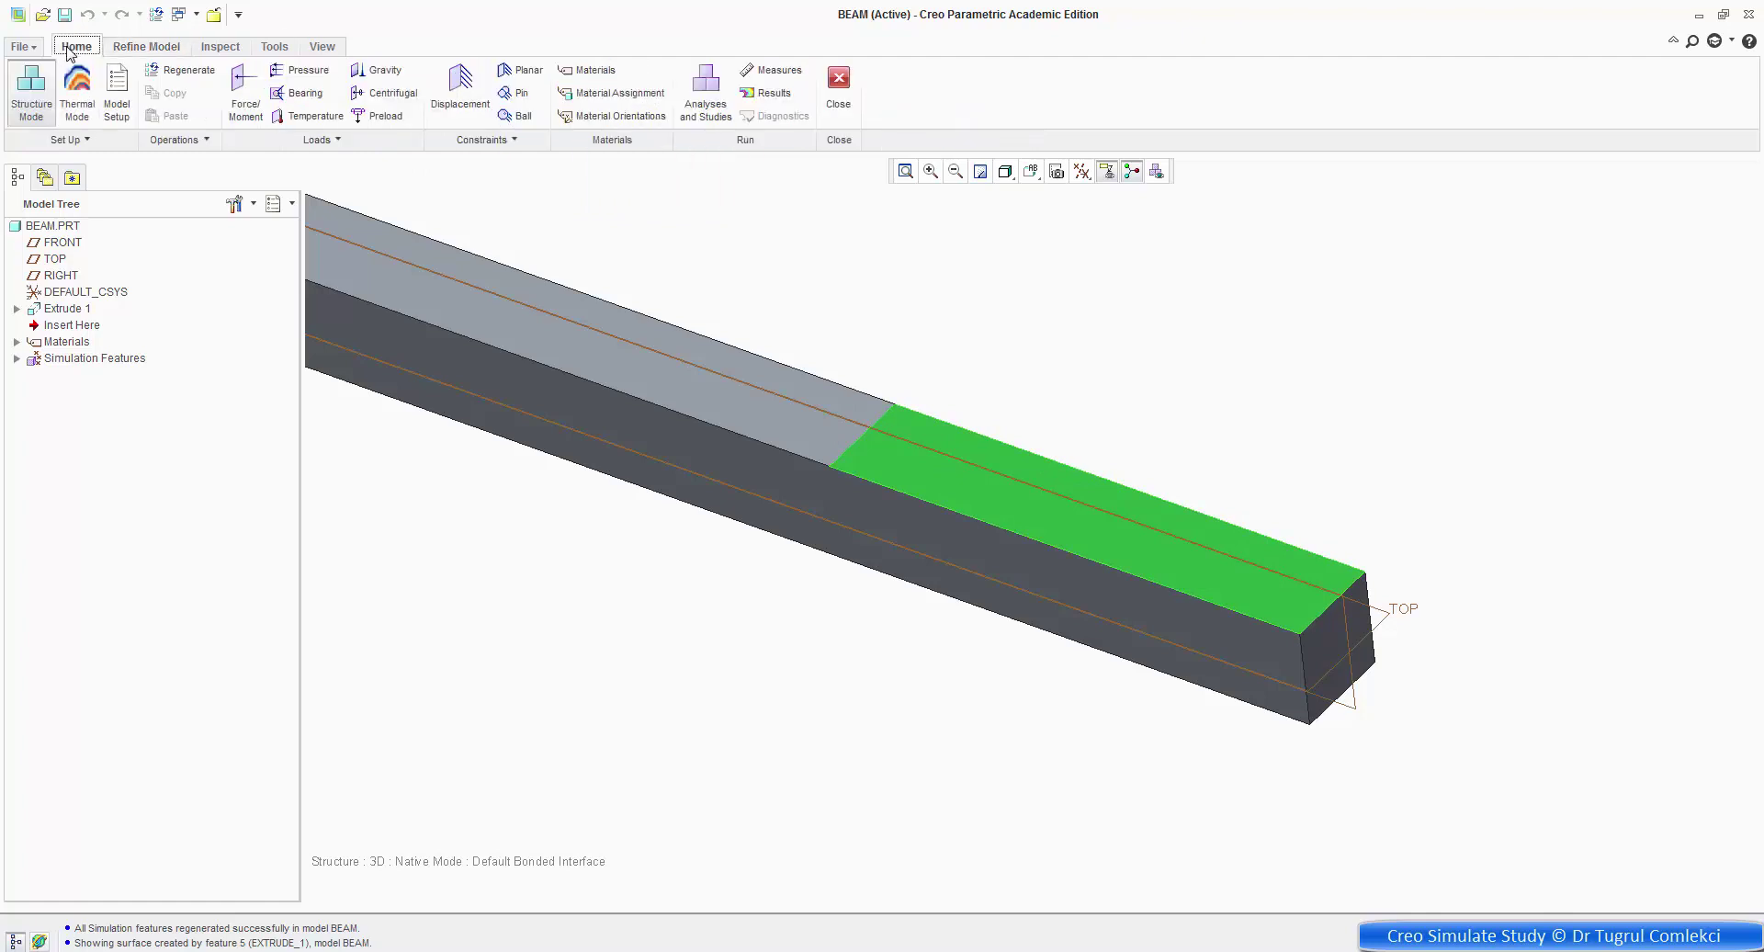
pyautogui.click(242, 87)
pyautogui.click(1062, 529)
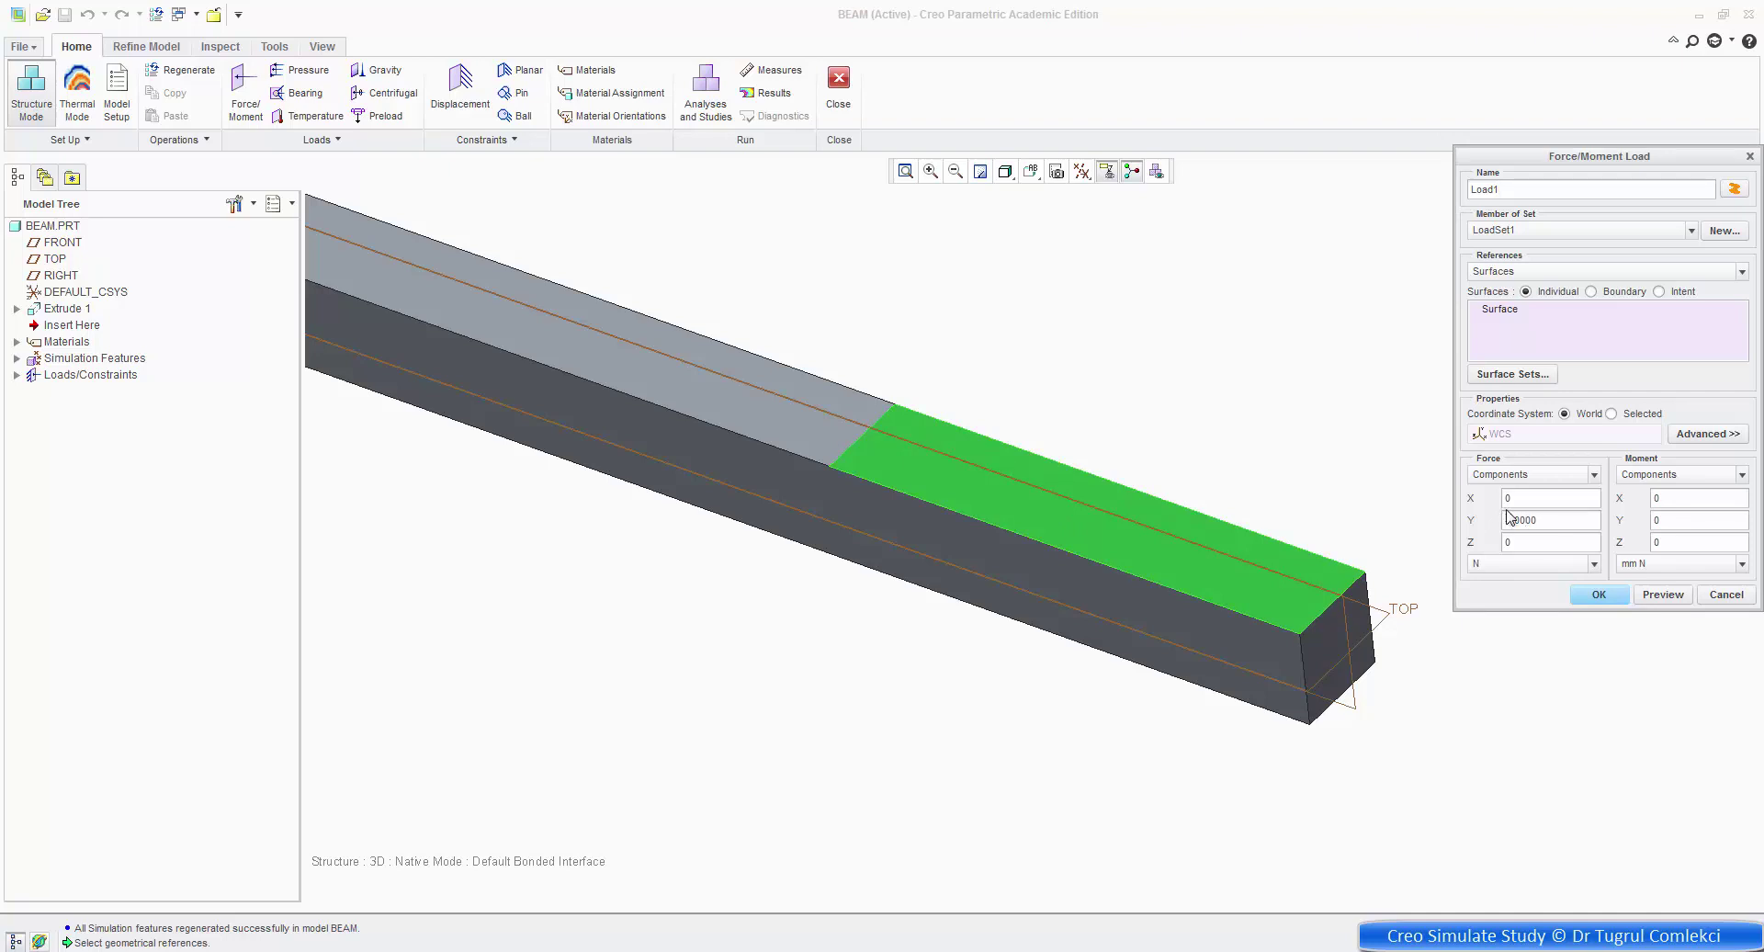
pyautogui.click(1663, 595)
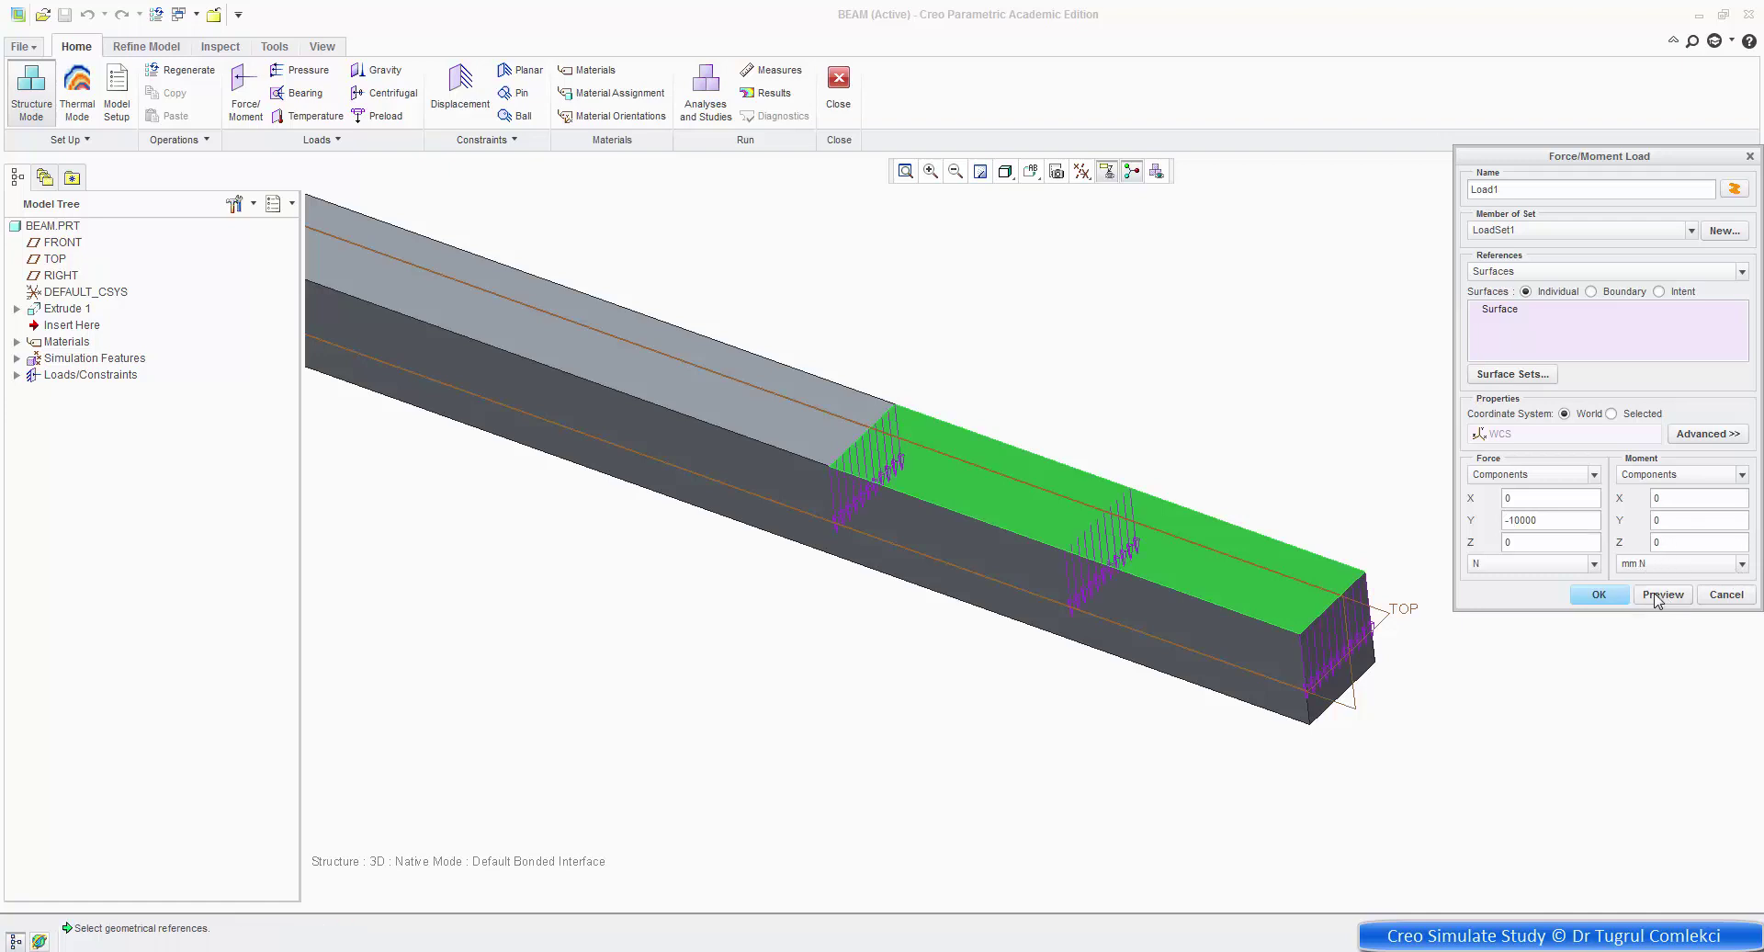
pyautogui.click(1600, 595)
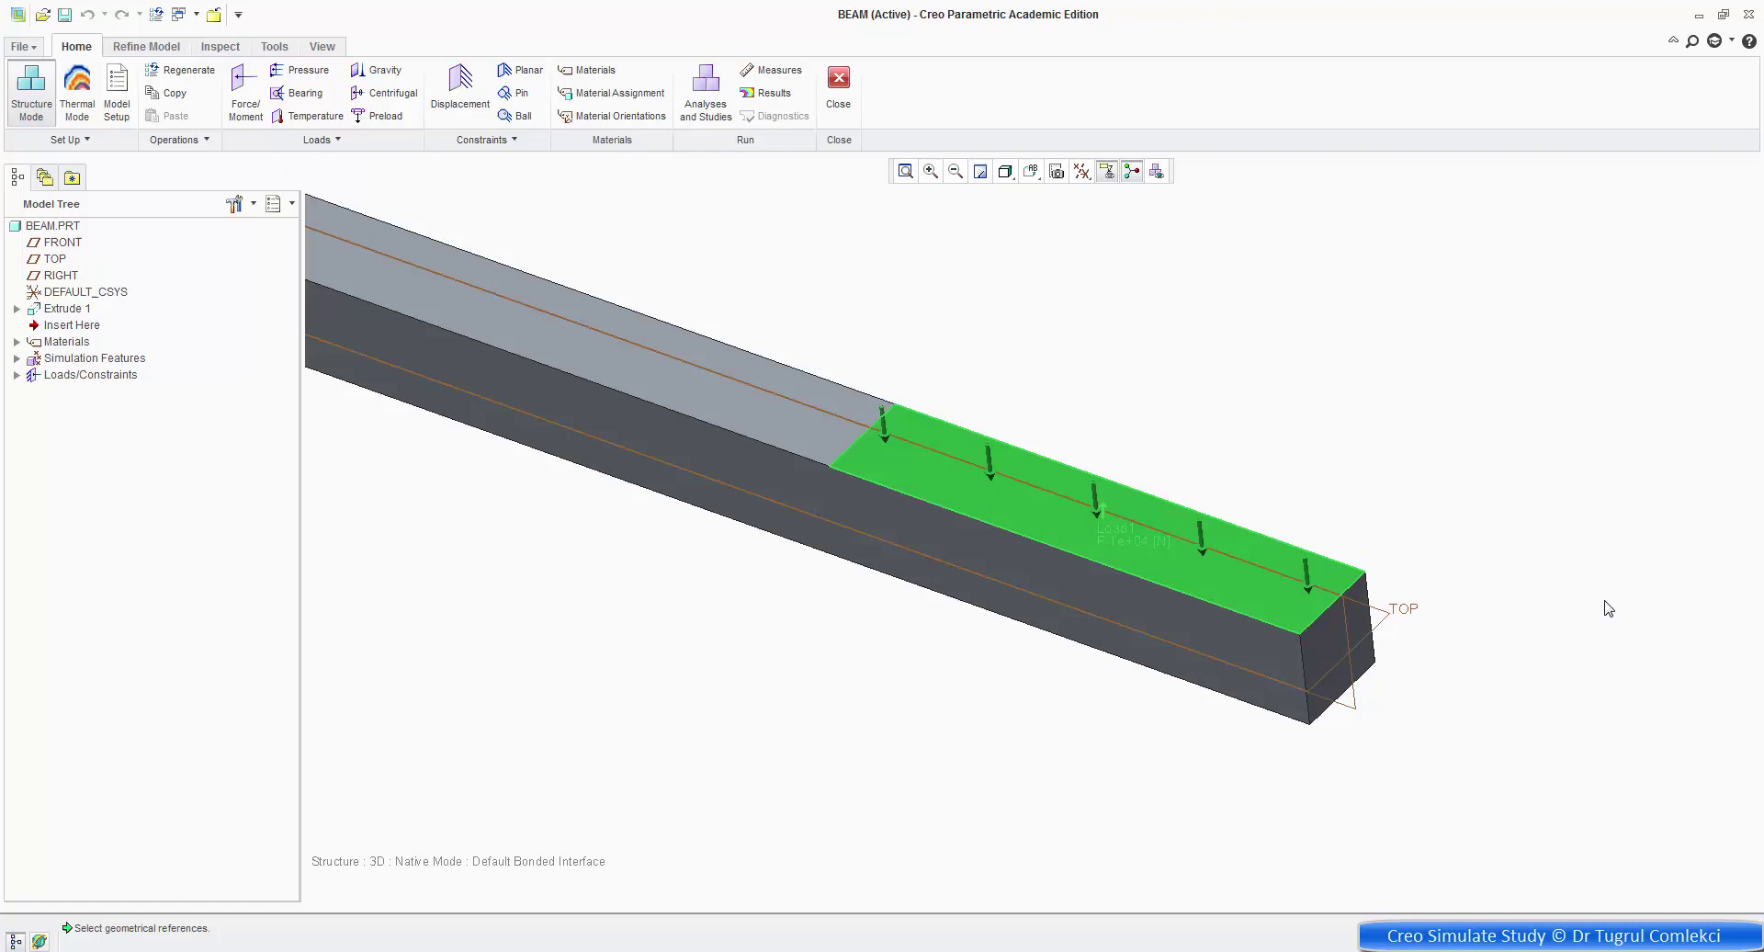
pyautogui.scroll(-3, 918, 563)
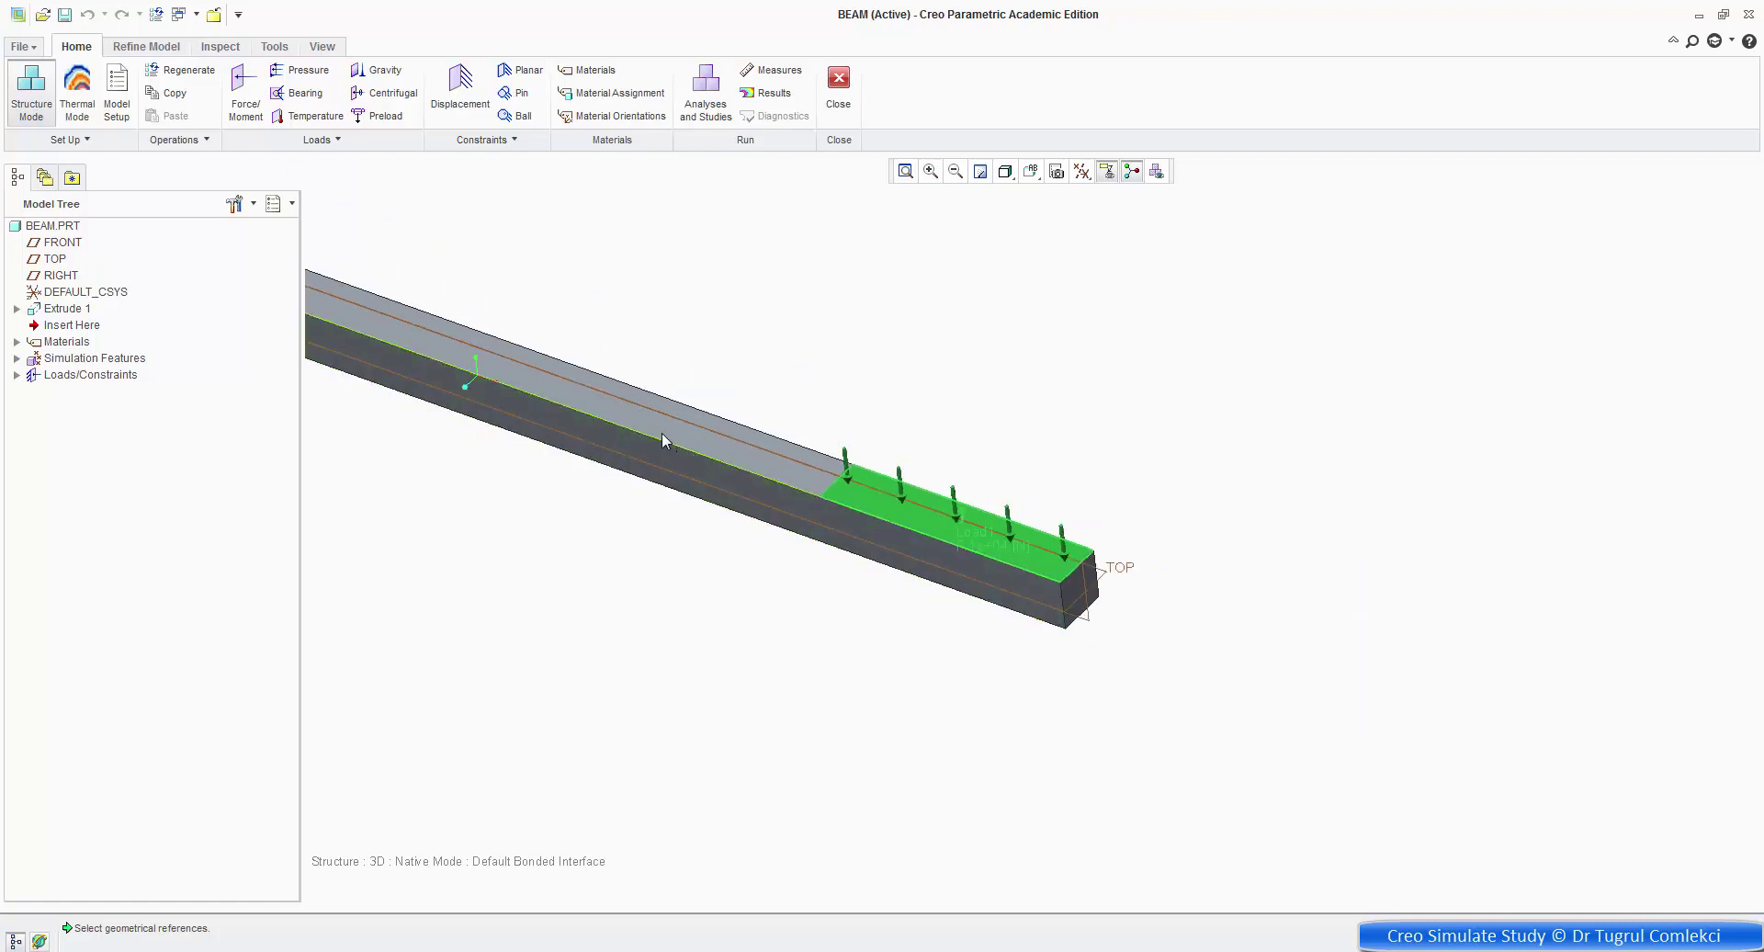
pyautogui.scroll(-5, 898, 473)
pyautogui.scroll(3, 1165, 548)
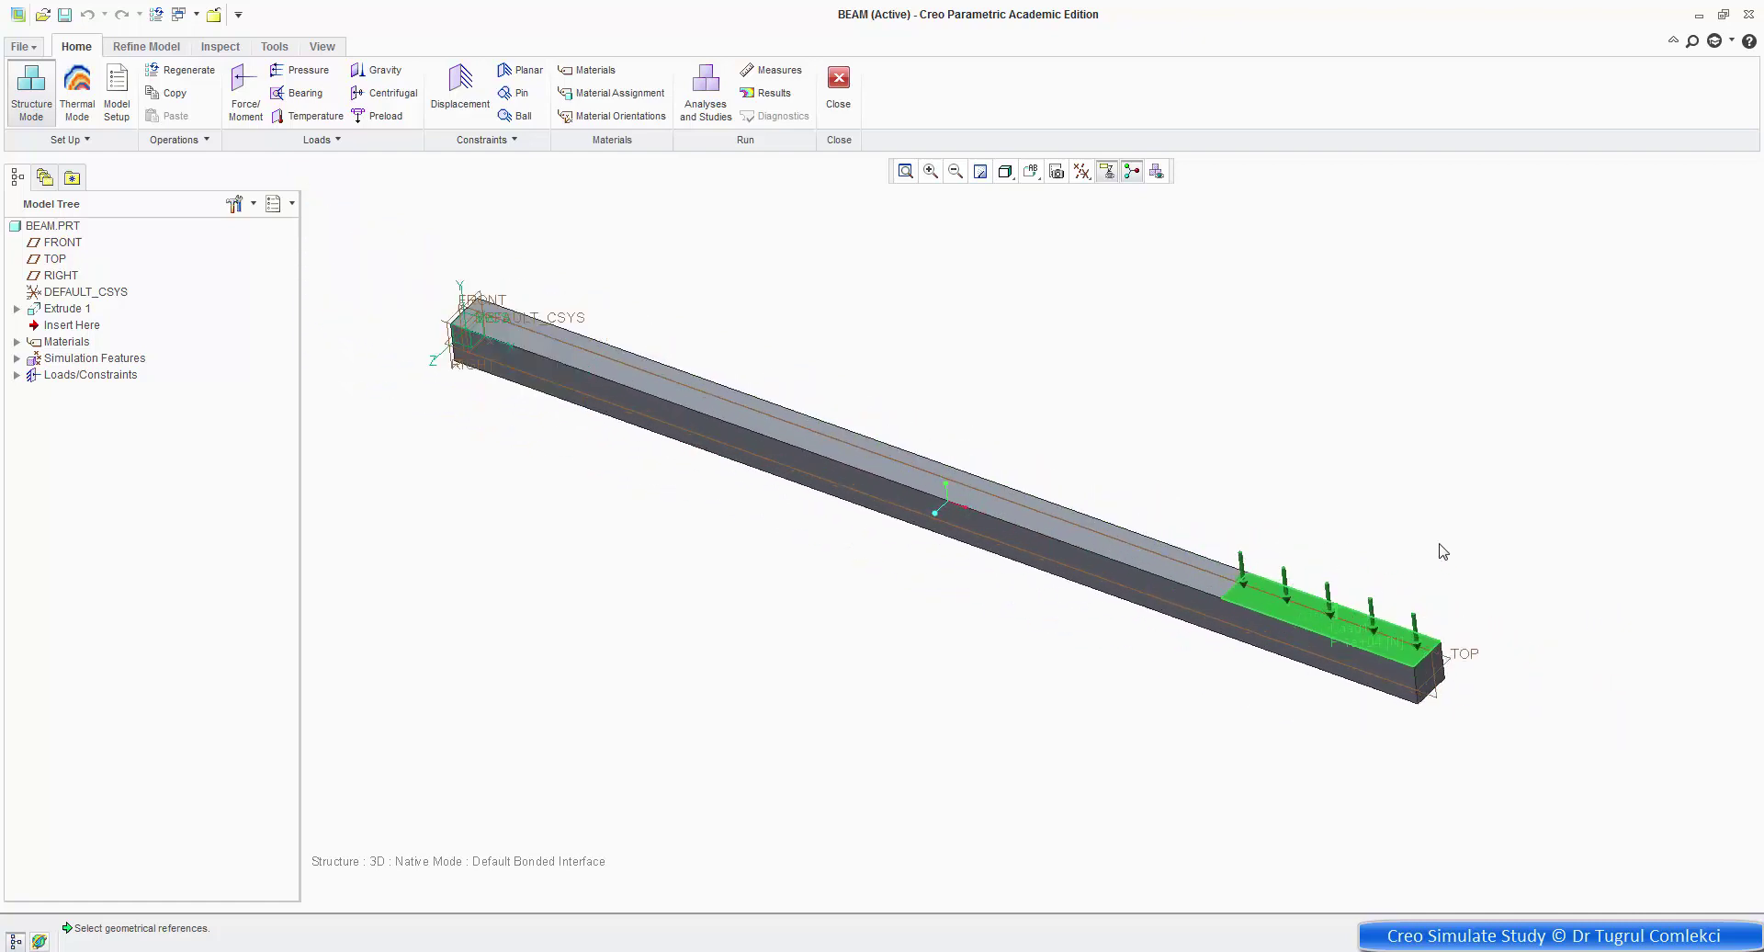
pyautogui.scroll(-3, 1112, 504)
pyautogui.moveTo(909, 499); pyautogui.dragTo(1063, 528)
pyautogui.keyDown('shift'); pyautogui.moveTo(1085, 533); pyautogui.dragTo(1121, 540, button='middle'); pyautogui.keyUp('shift')
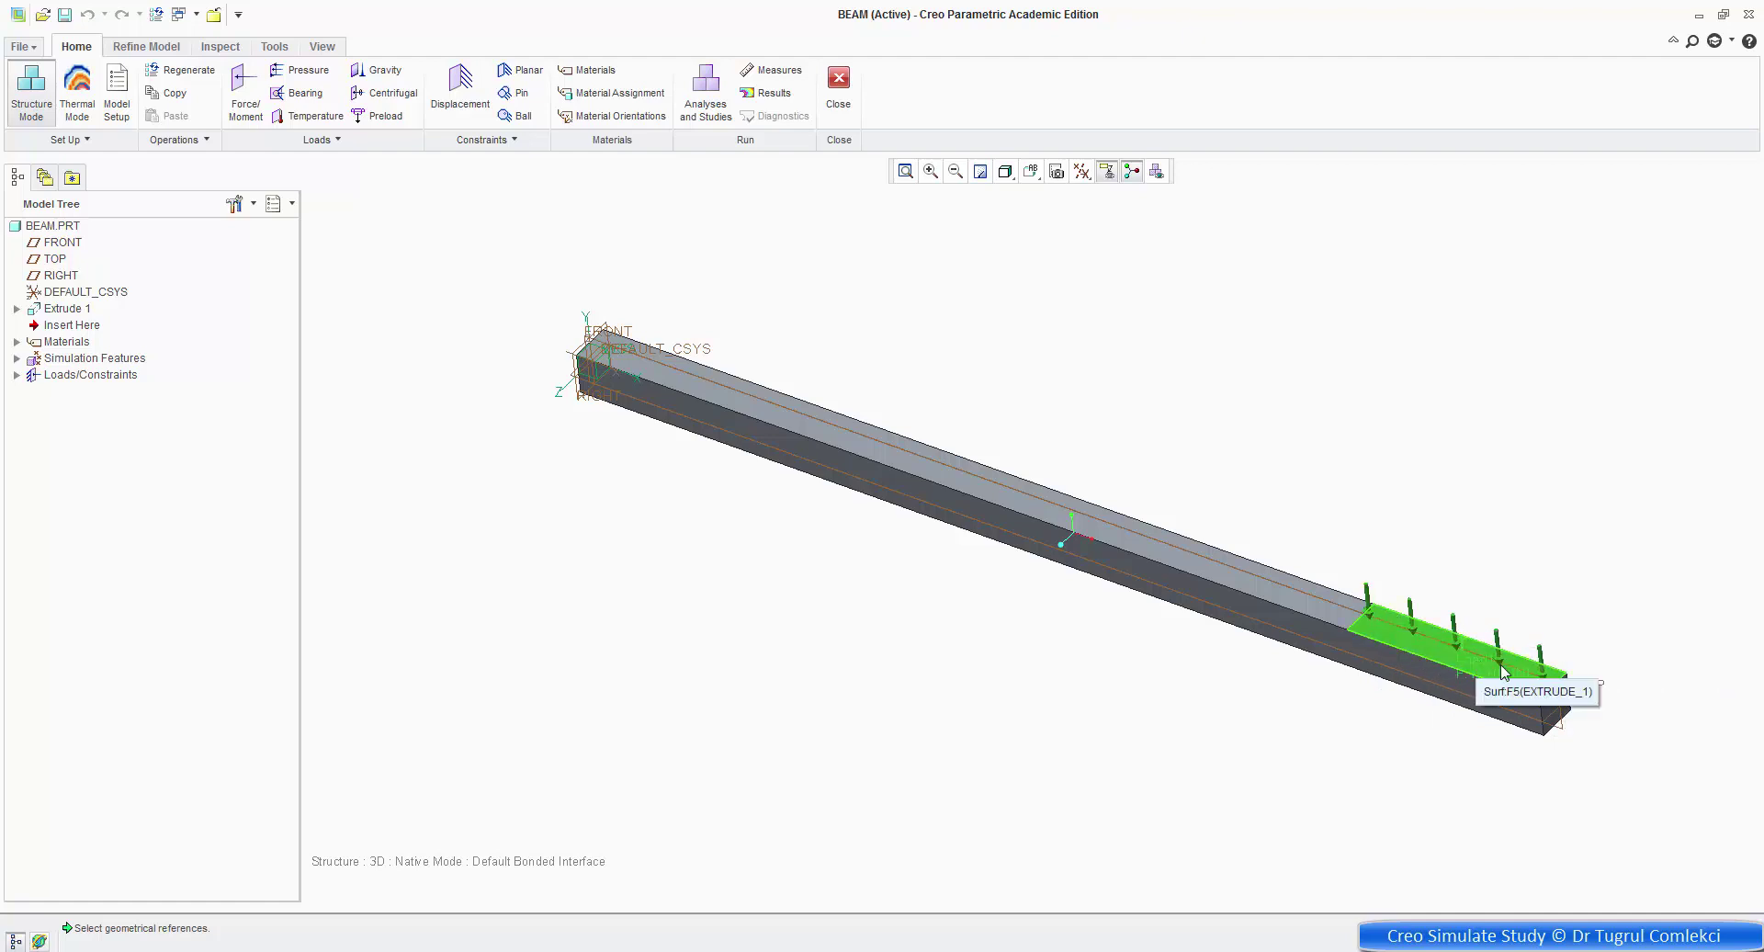
pyautogui.scroll(1, 1525, 671)
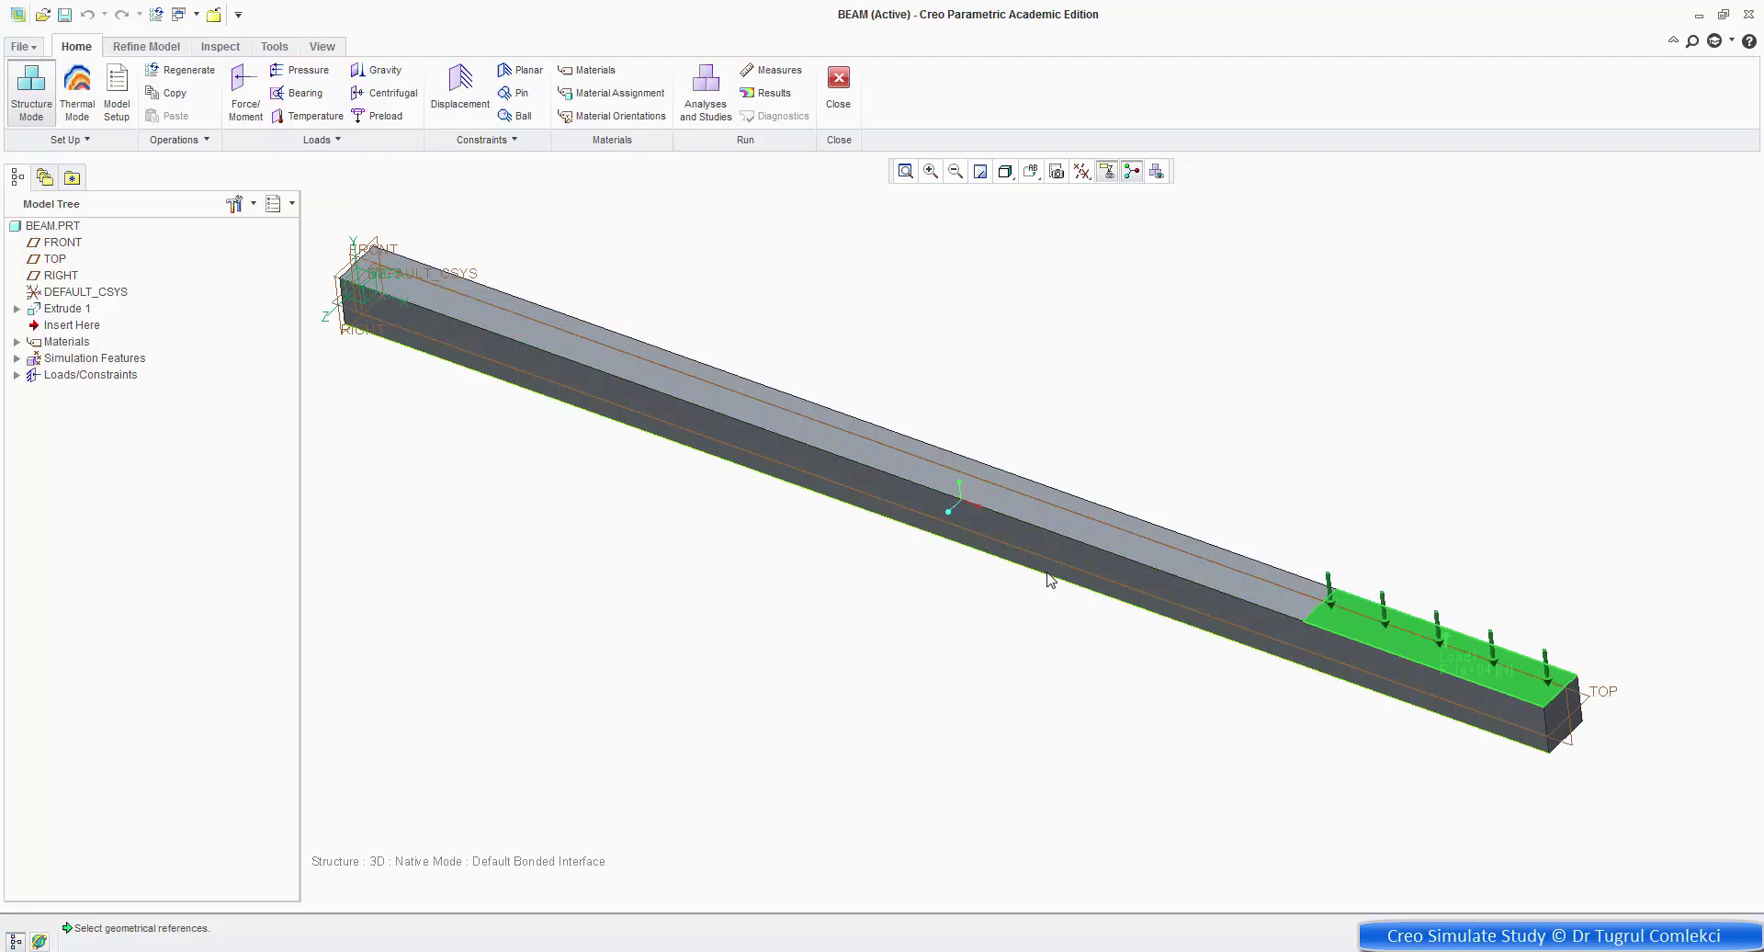
pyautogui.keyDown('shift'); pyautogui.moveTo(1022, 540); pyautogui.dragTo(1047, 527, button='middle'); pyautogui.keyUp('shift')
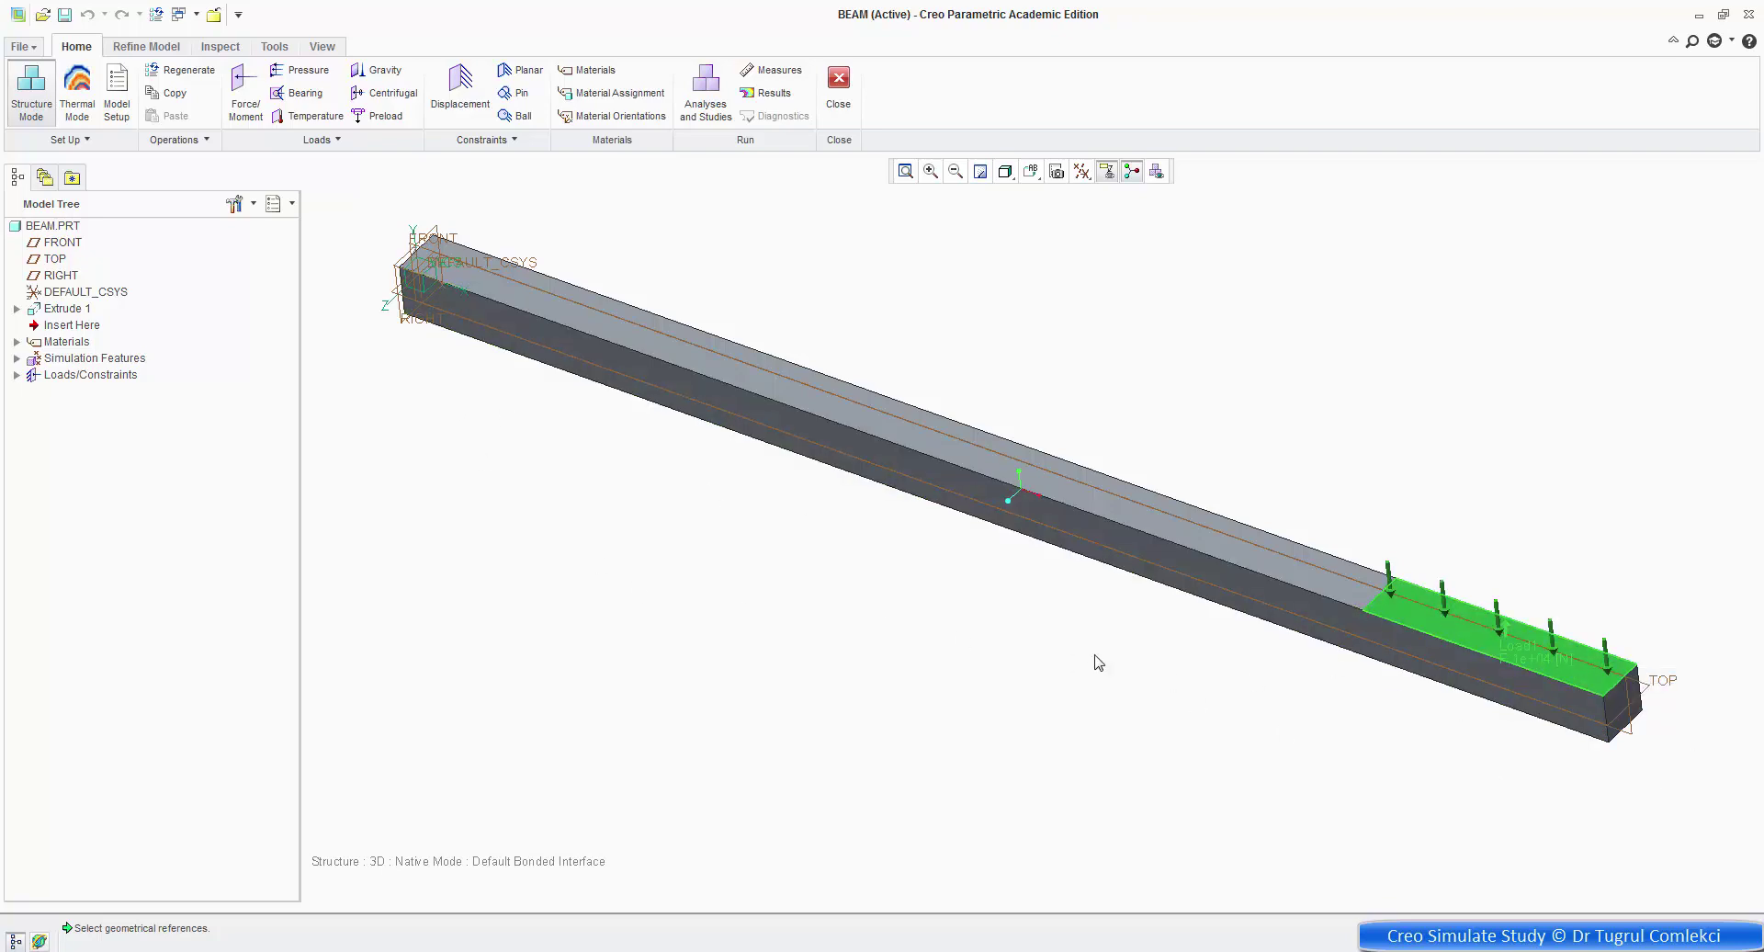
# Fix all translations of the beam's unloaded end face with a displacement constraint, Constraint1.
pyautogui.moveTo(1099, 661)
pyautogui.mouseDown(button='middle')
pyautogui.moveTo(1039, 599)
pyautogui.moveTo(1085, 551)
pyautogui.moveTo(1138, 634)
pyautogui.moveTo(628, 583)
pyautogui.mouseUp(button='middle')
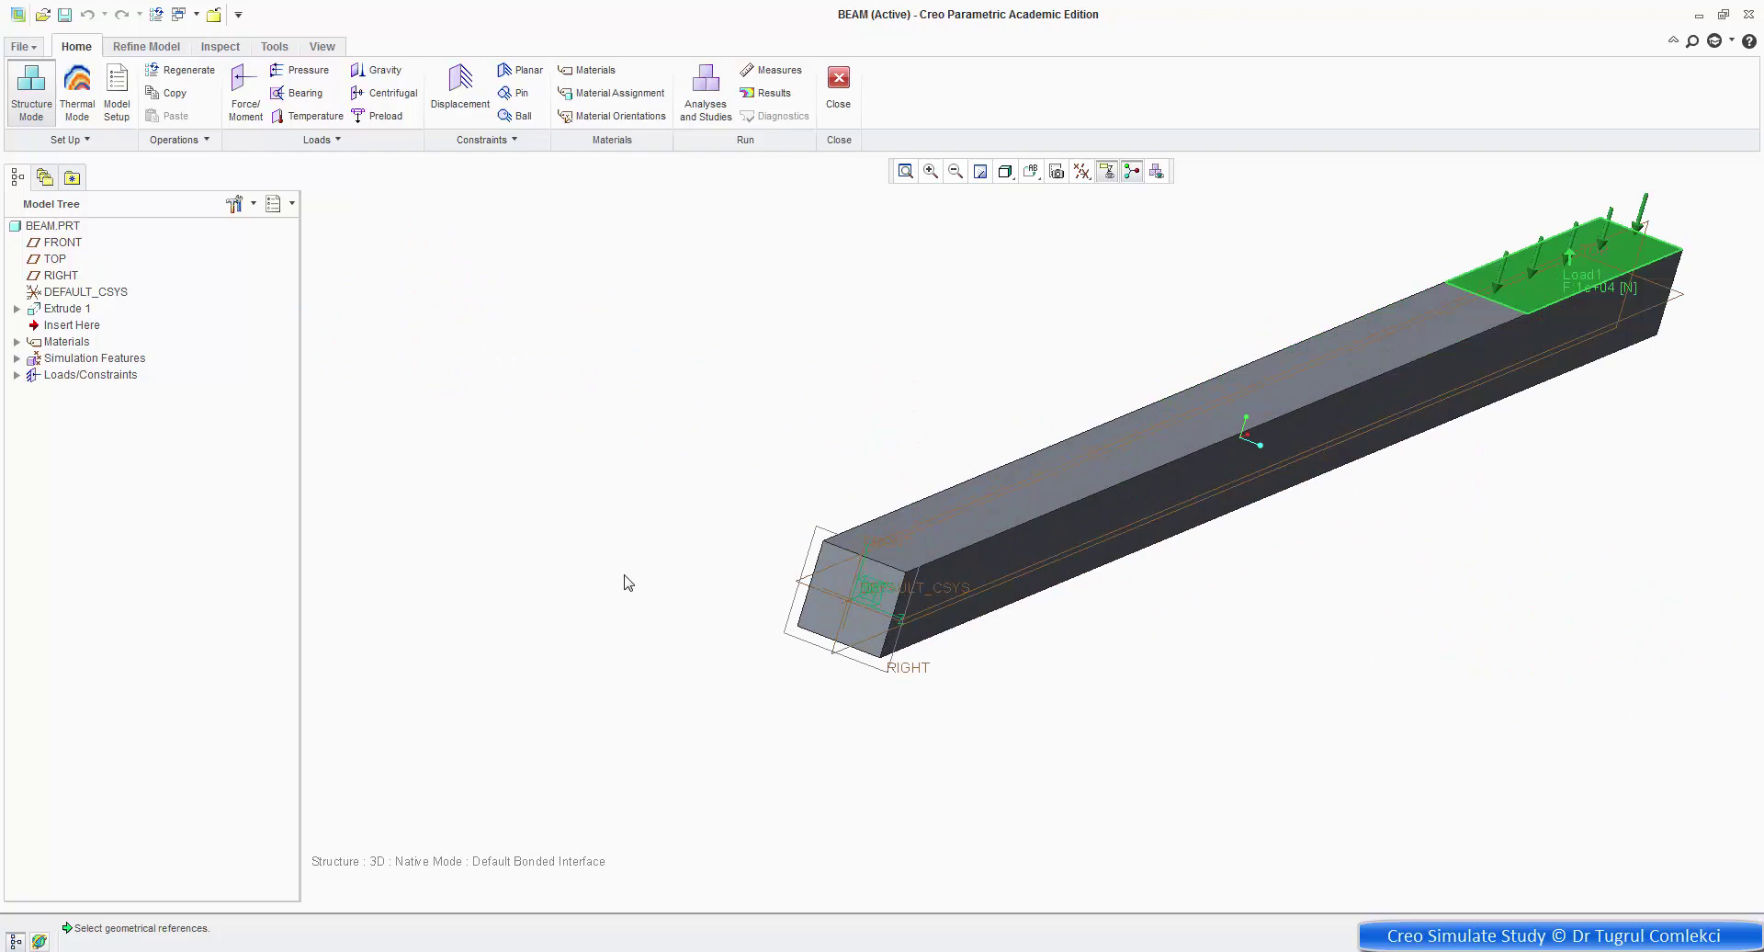
pyautogui.scroll(-3, 628, 583)
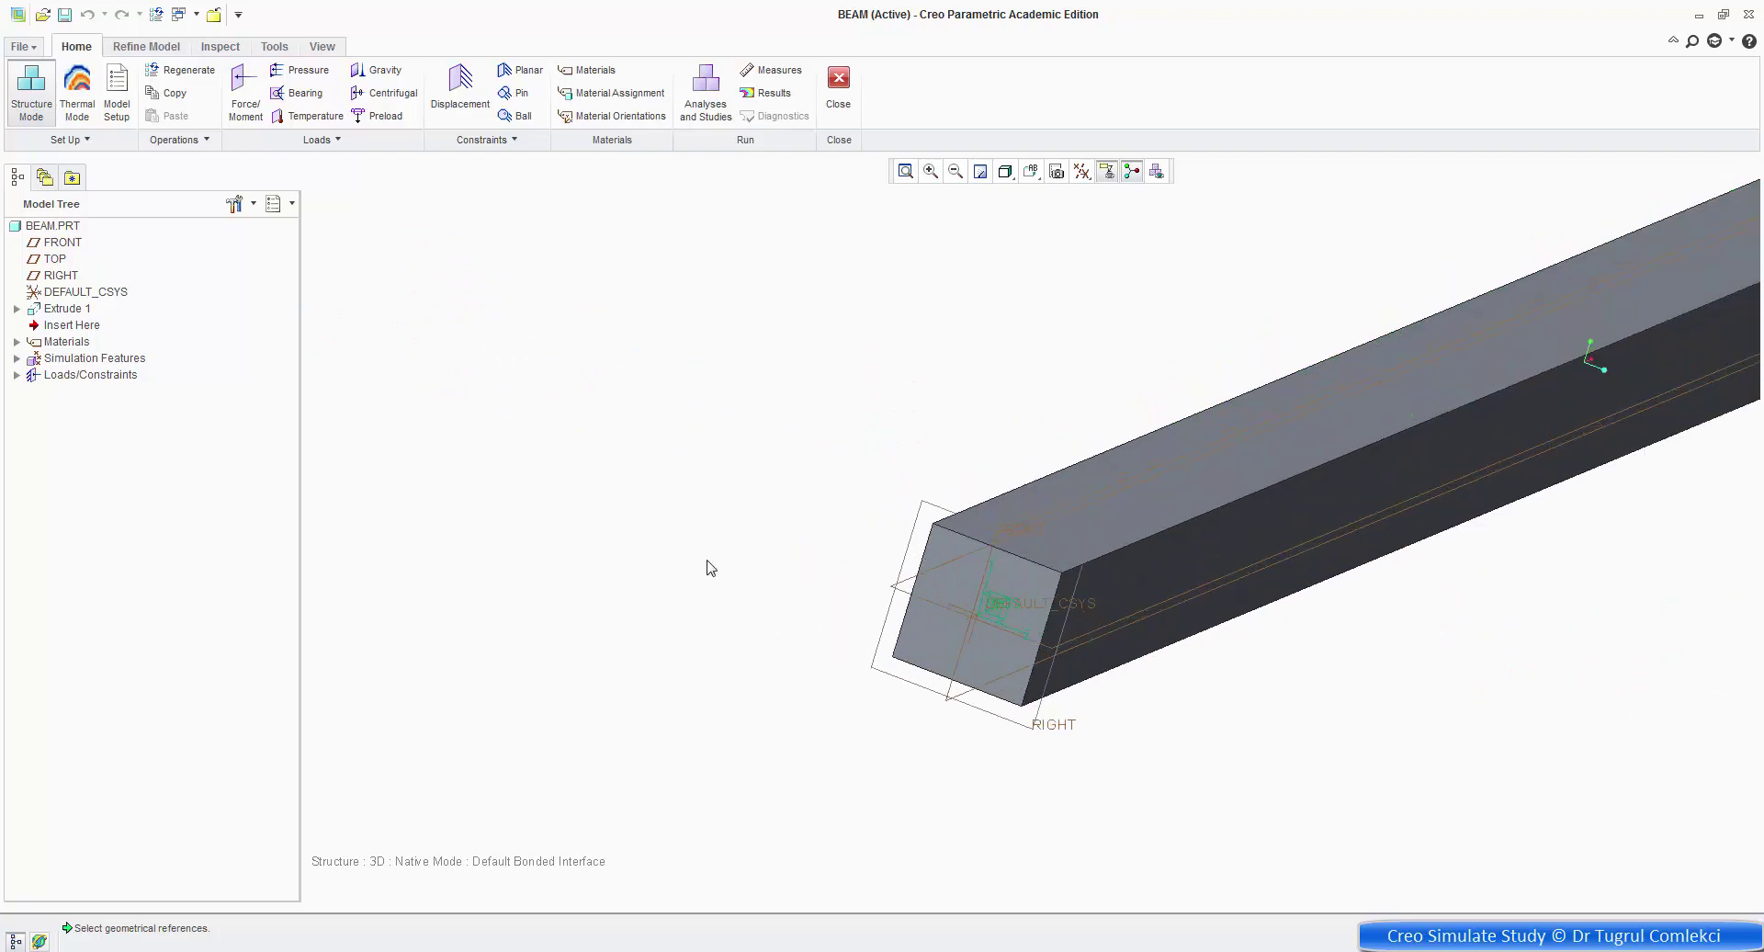
pyautogui.click(1000, 589)
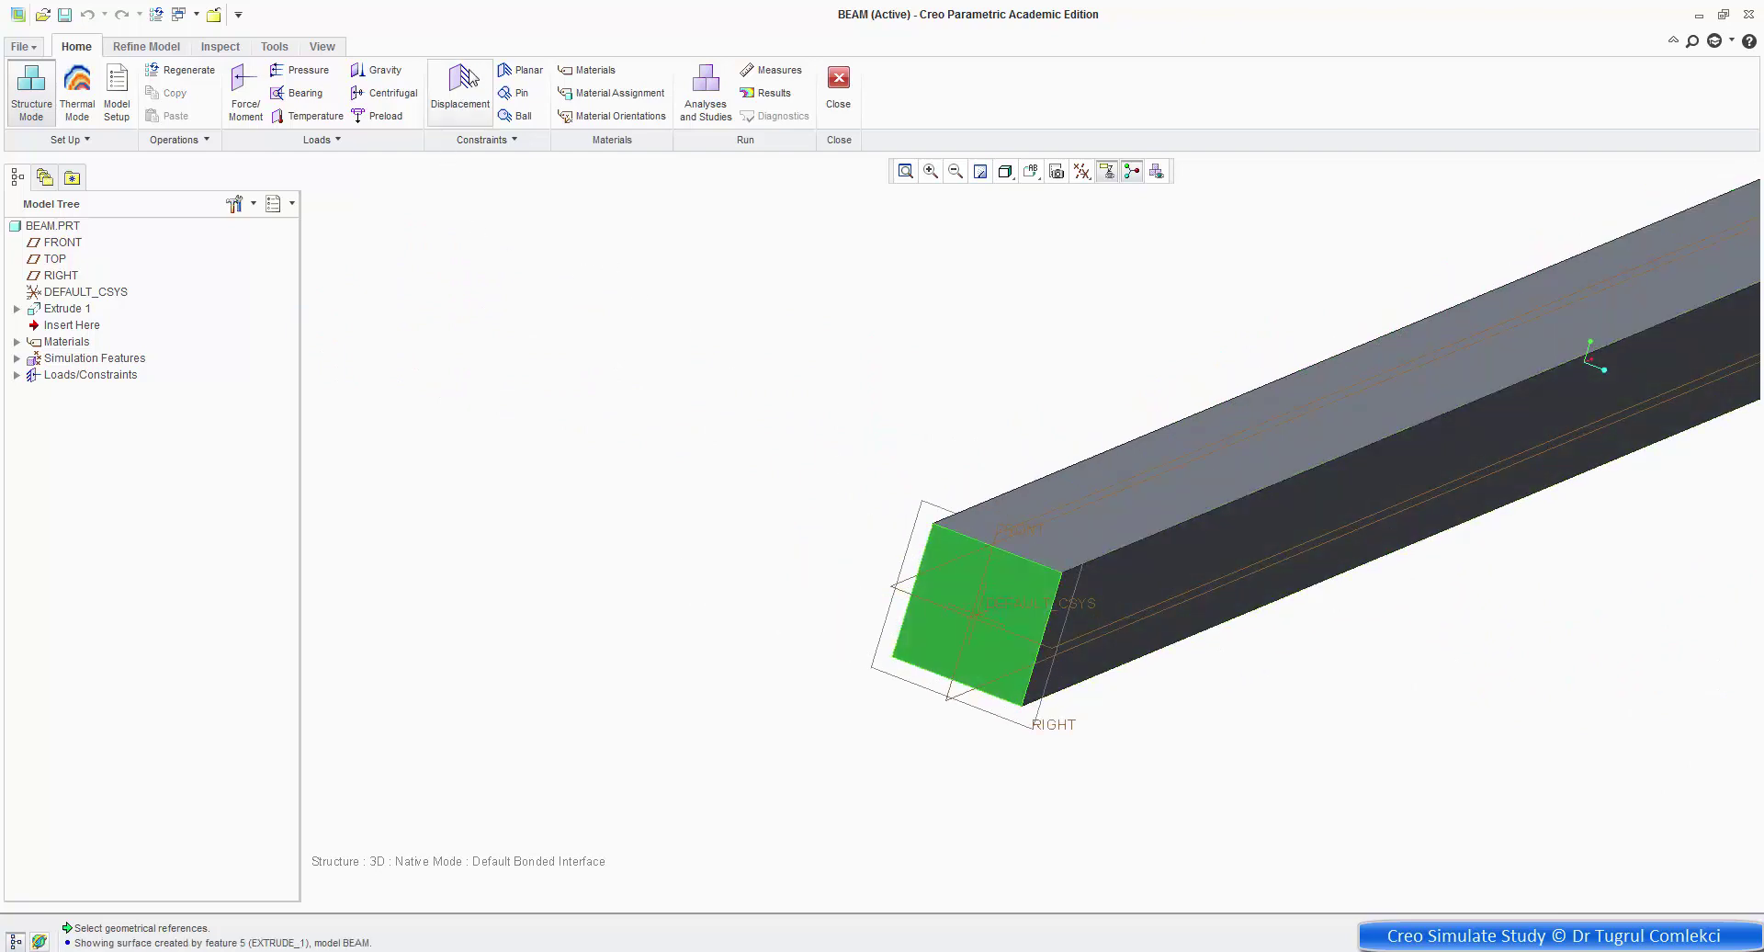
pyautogui.click(464, 87)
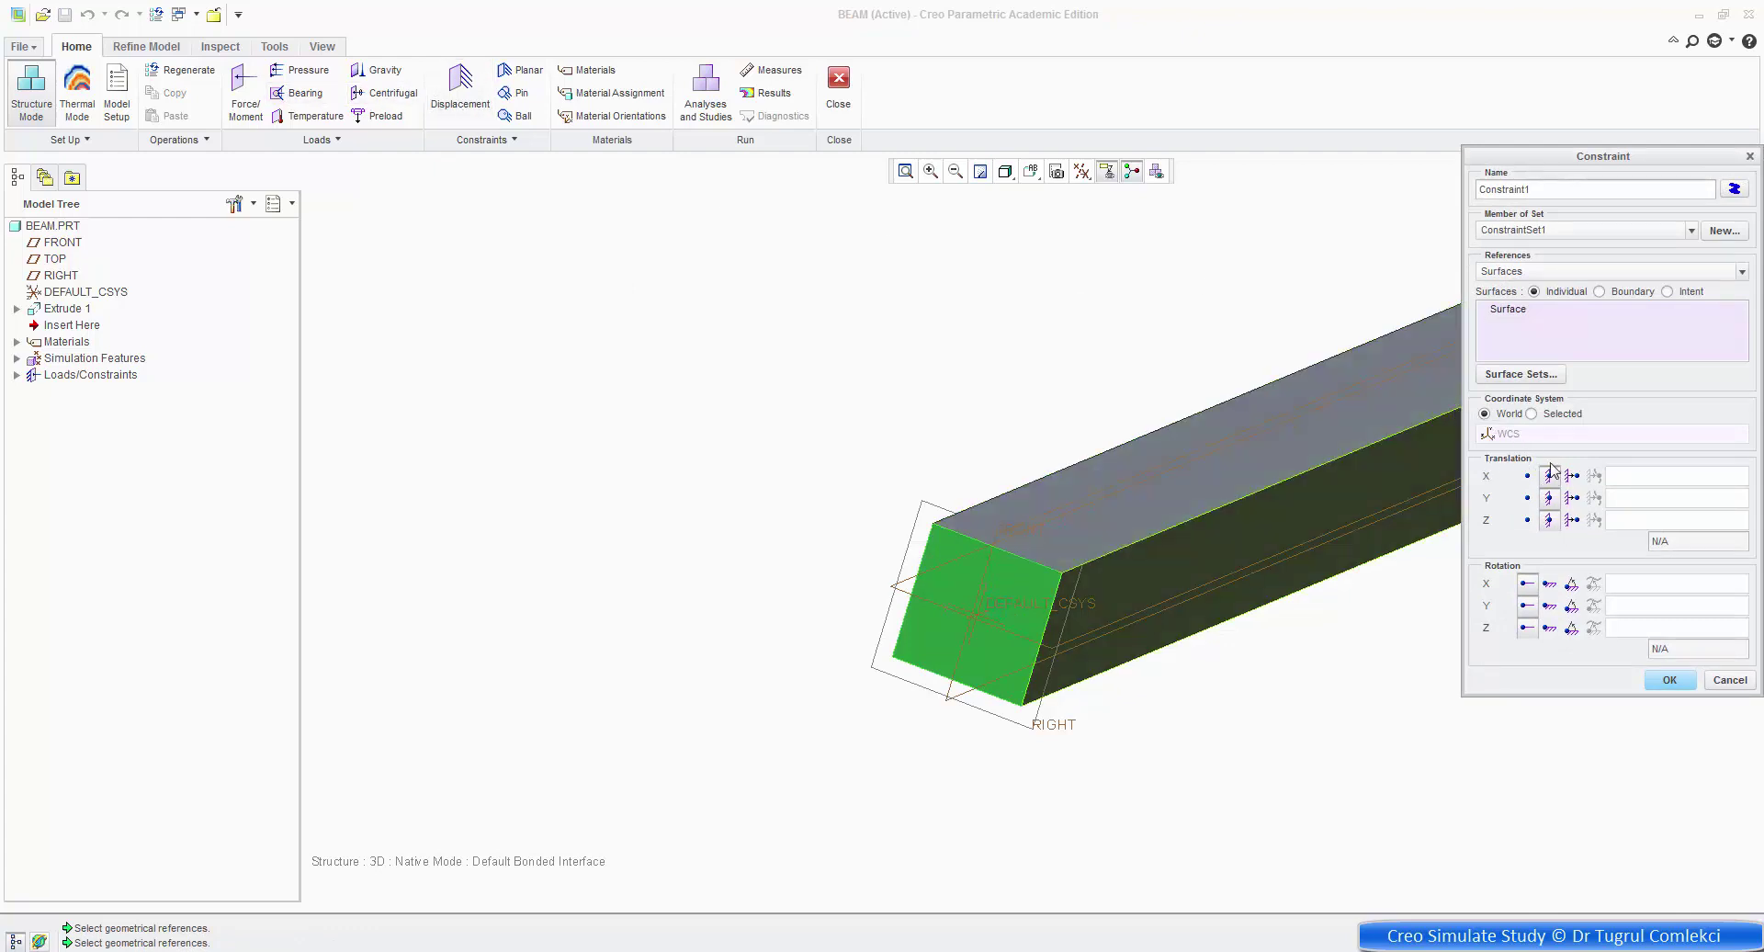
pyautogui.click(1670, 681)
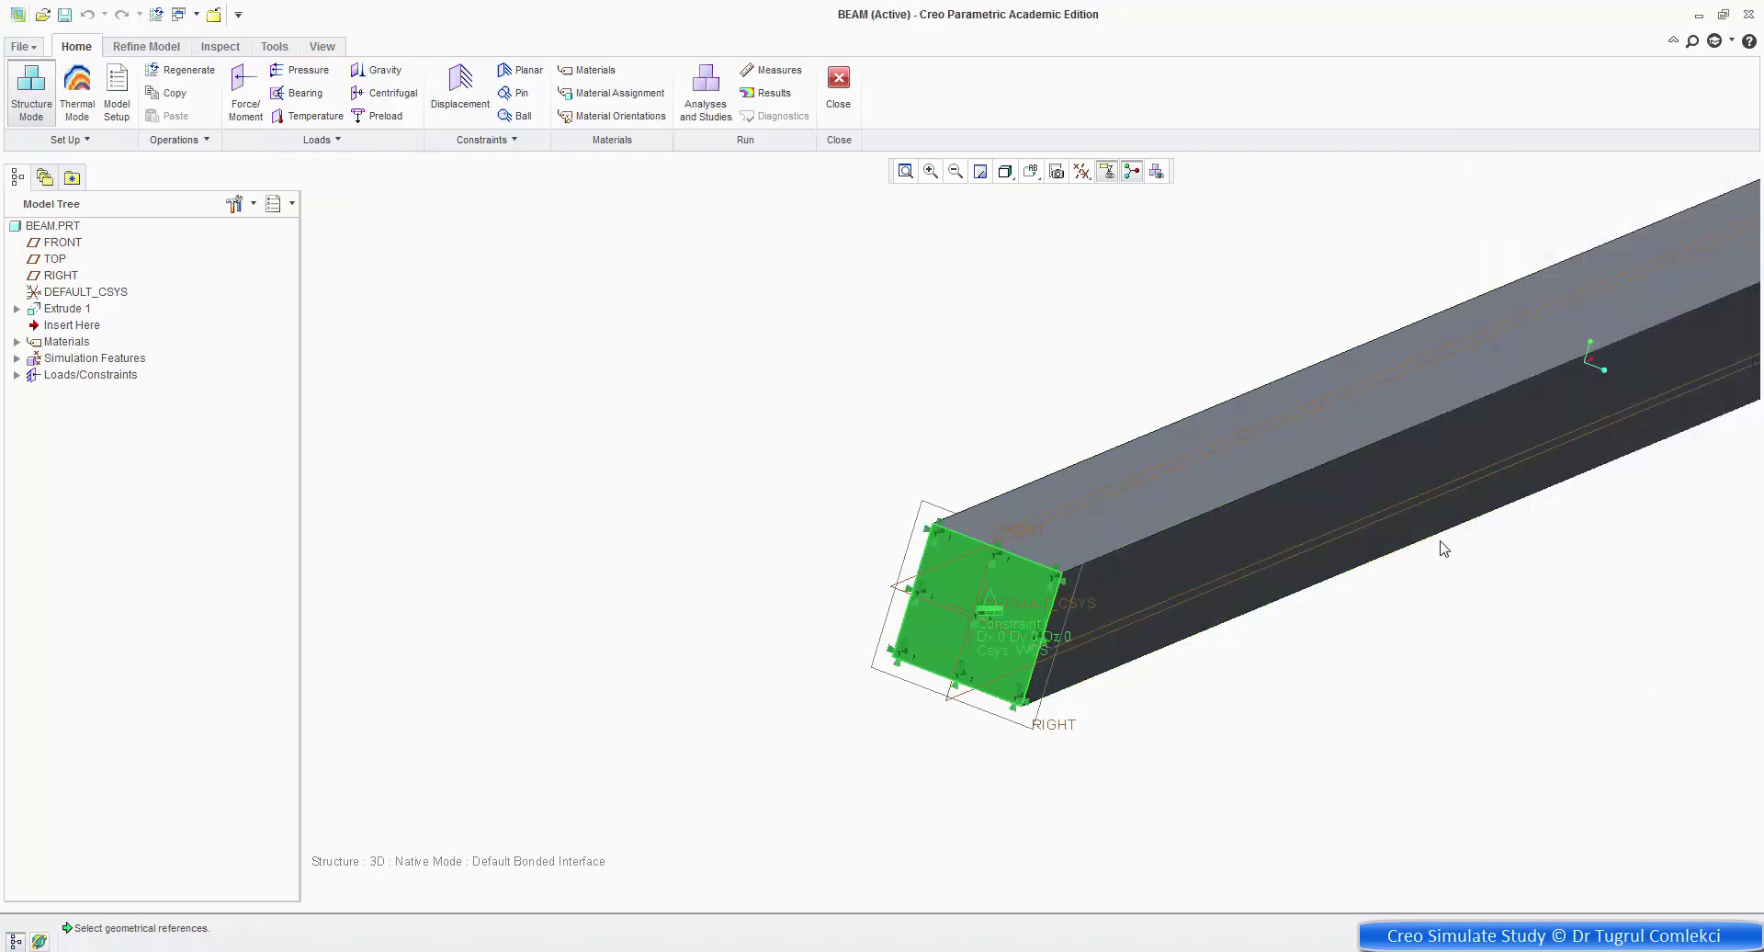
pyautogui.scroll(-3, 1490, 472)
pyautogui.keyDown('shift'); pyautogui.moveTo(1557, 428); pyautogui.dragTo(959, 469, button='middle'); pyautogui.keyUp('shift')
pyautogui.moveTo(1136, 507); pyautogui.dragTo(1099, 504, button='middle')
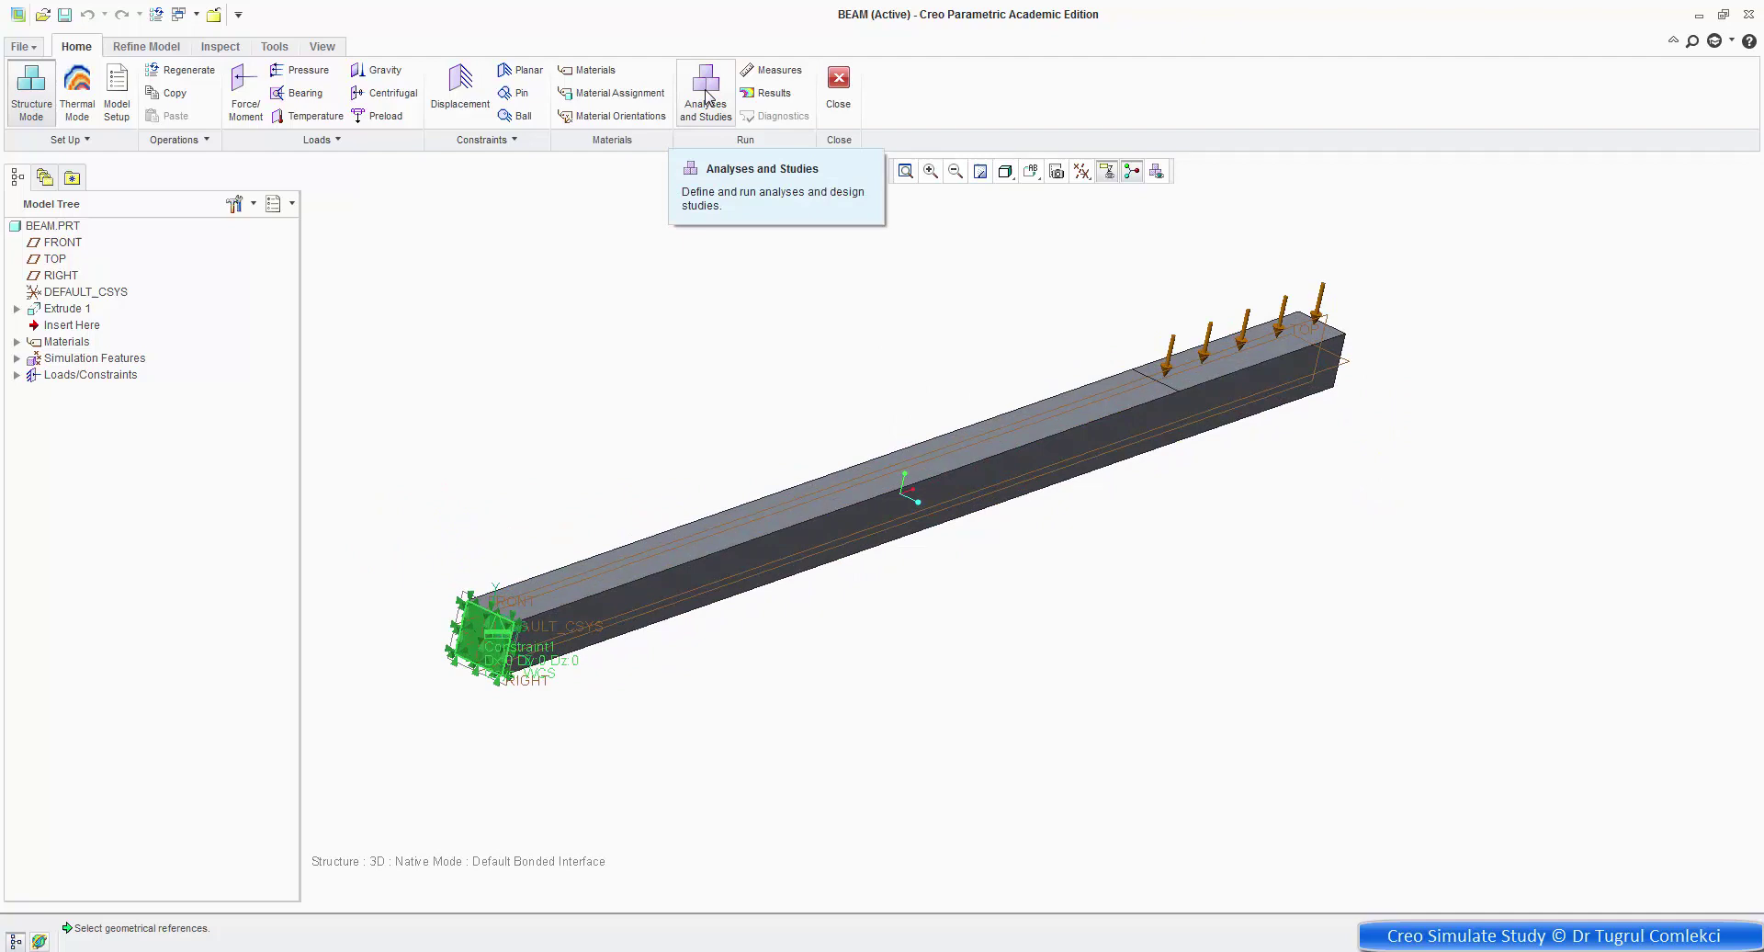
# Create a new Standard/Static analysis, Analysis1, in Analyses and Design Studies.
pyautogui.click(707, 97)
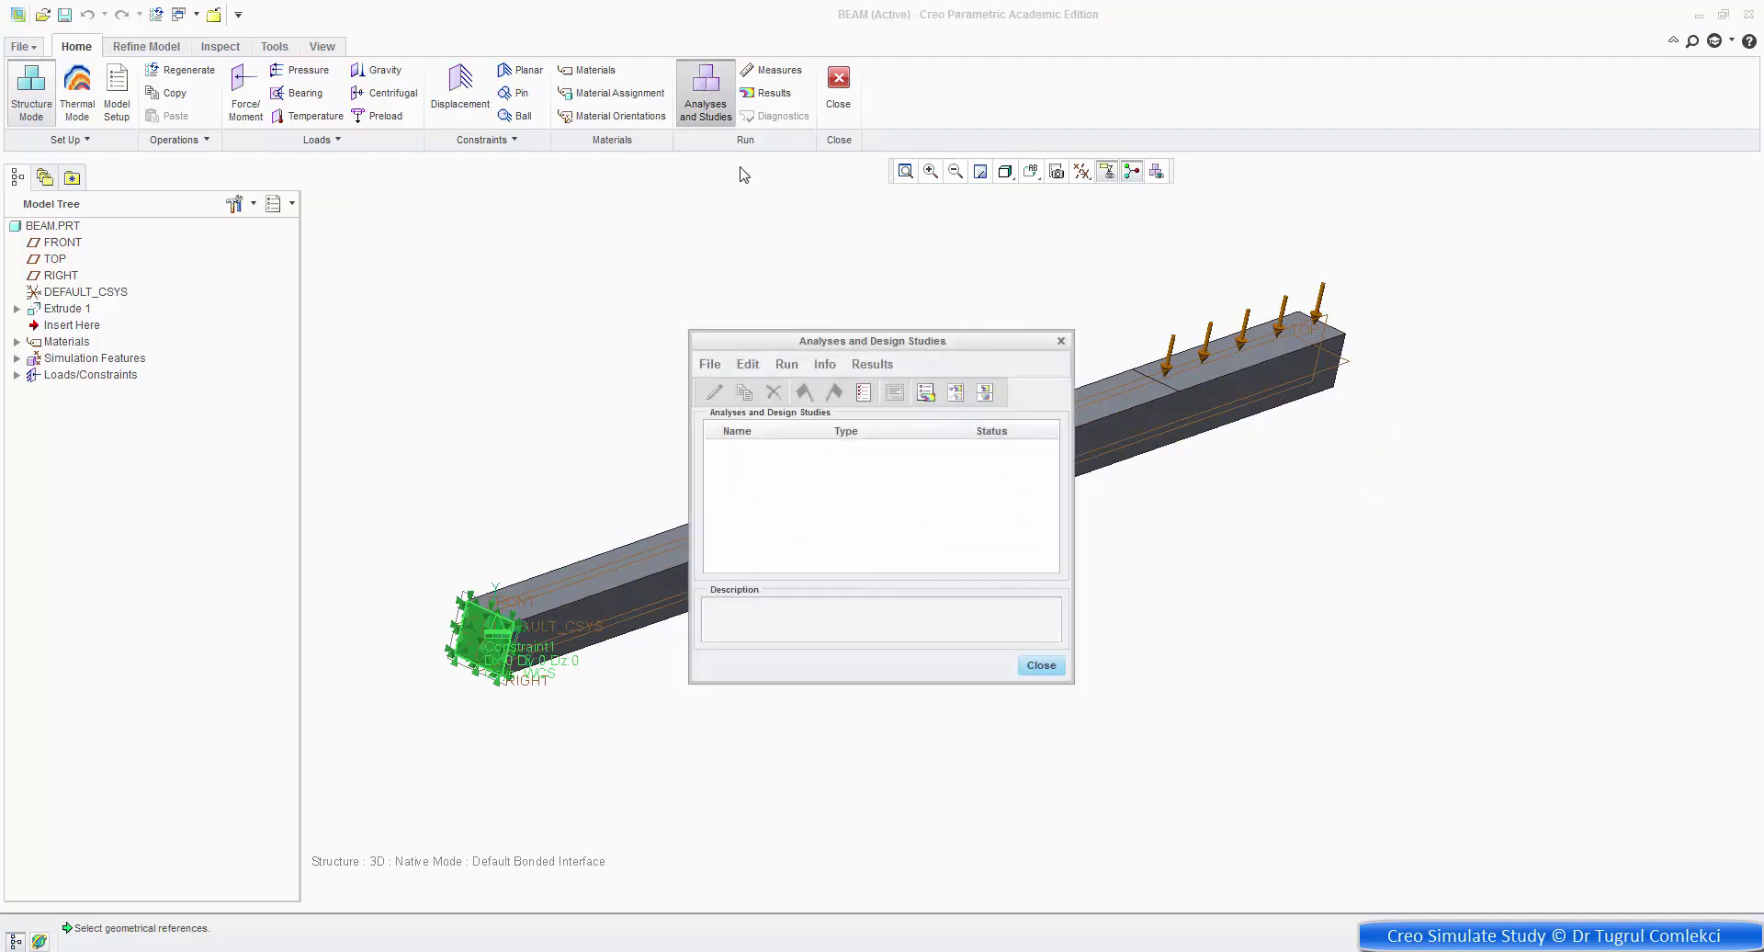
pyautogui.click(708, 363)
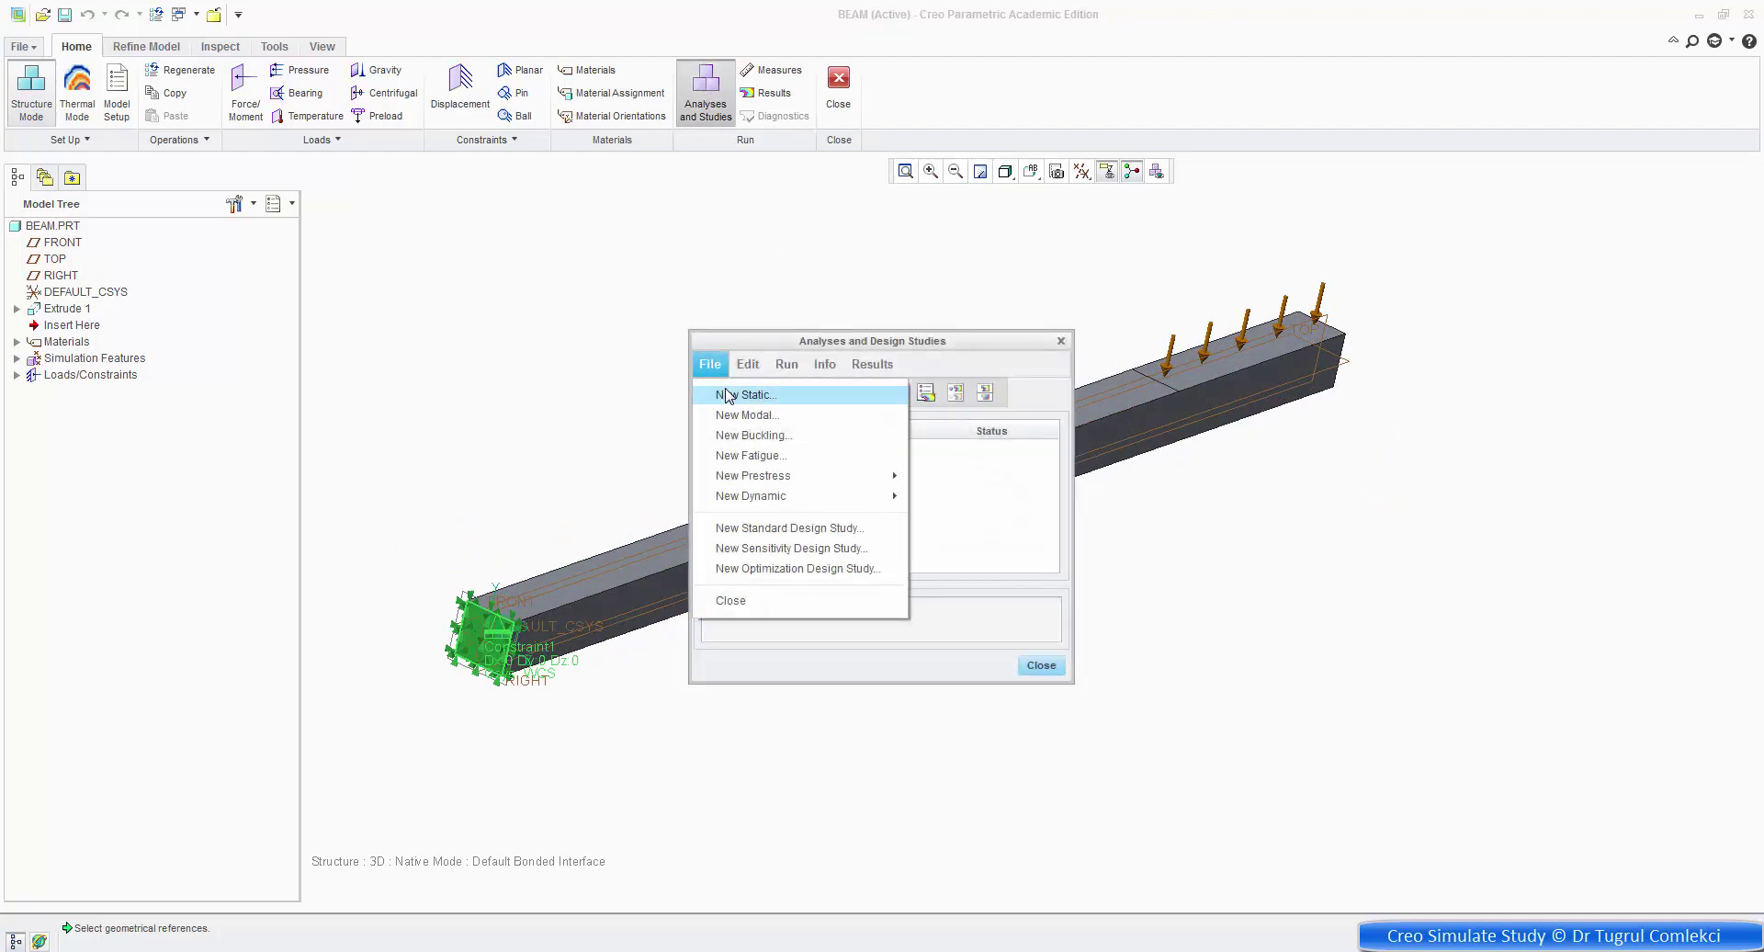
pyautogui.click(728, 394)
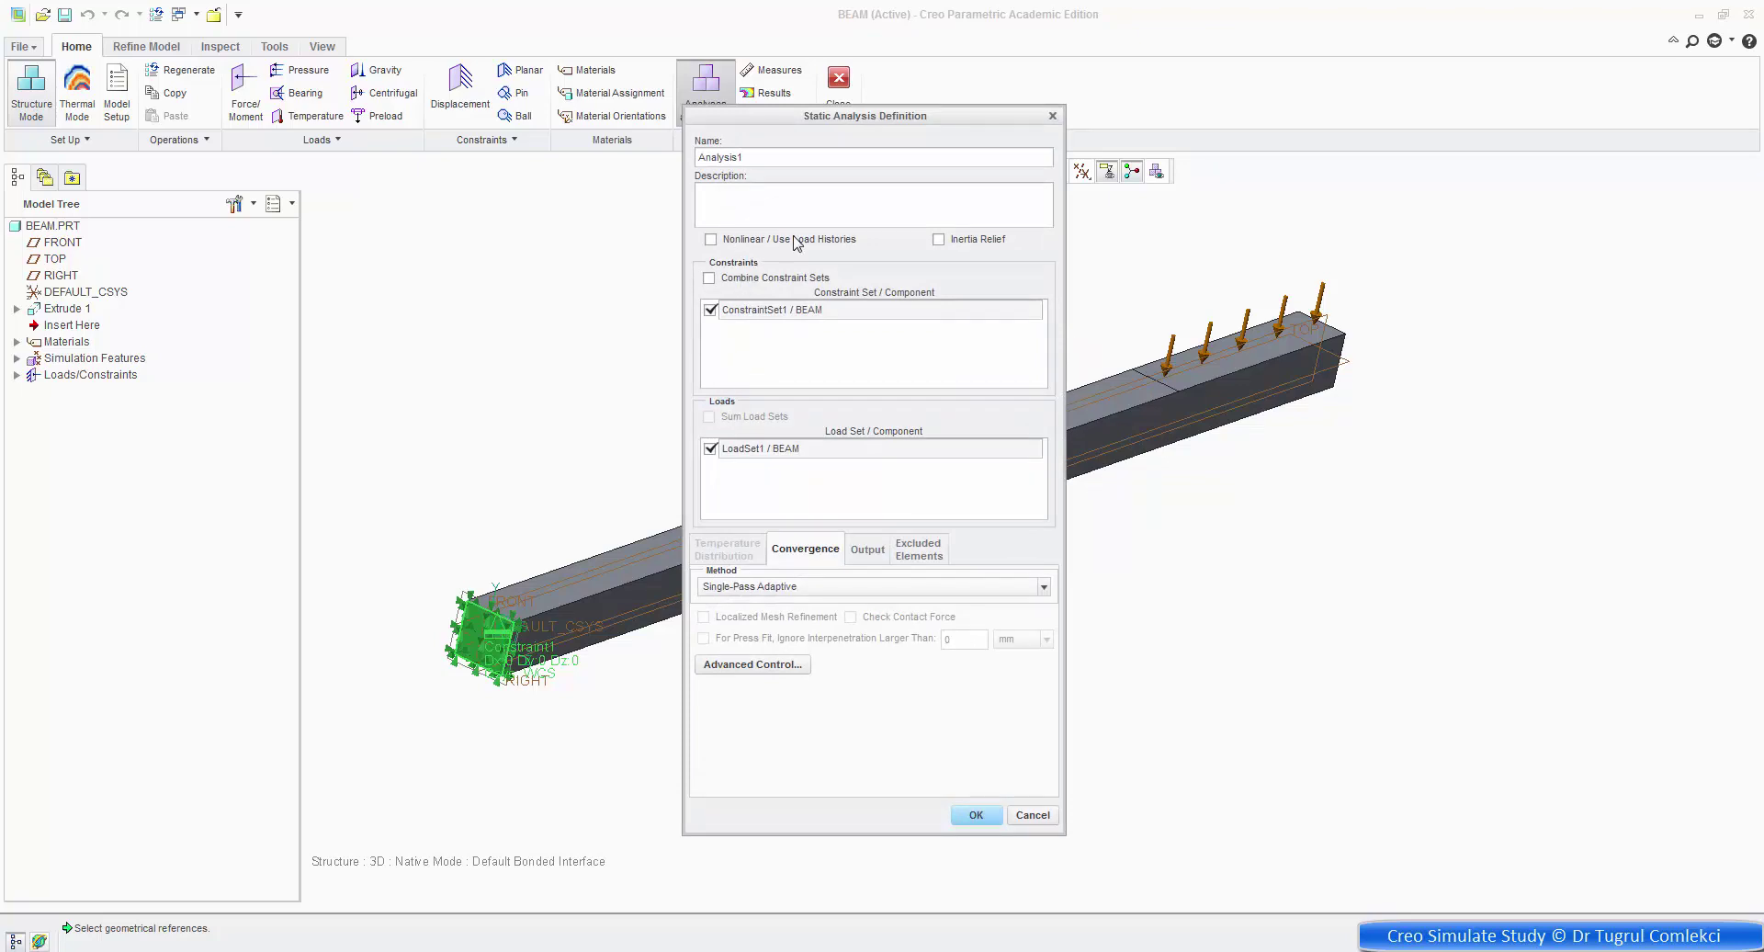
pyautogui.click(978, 825)
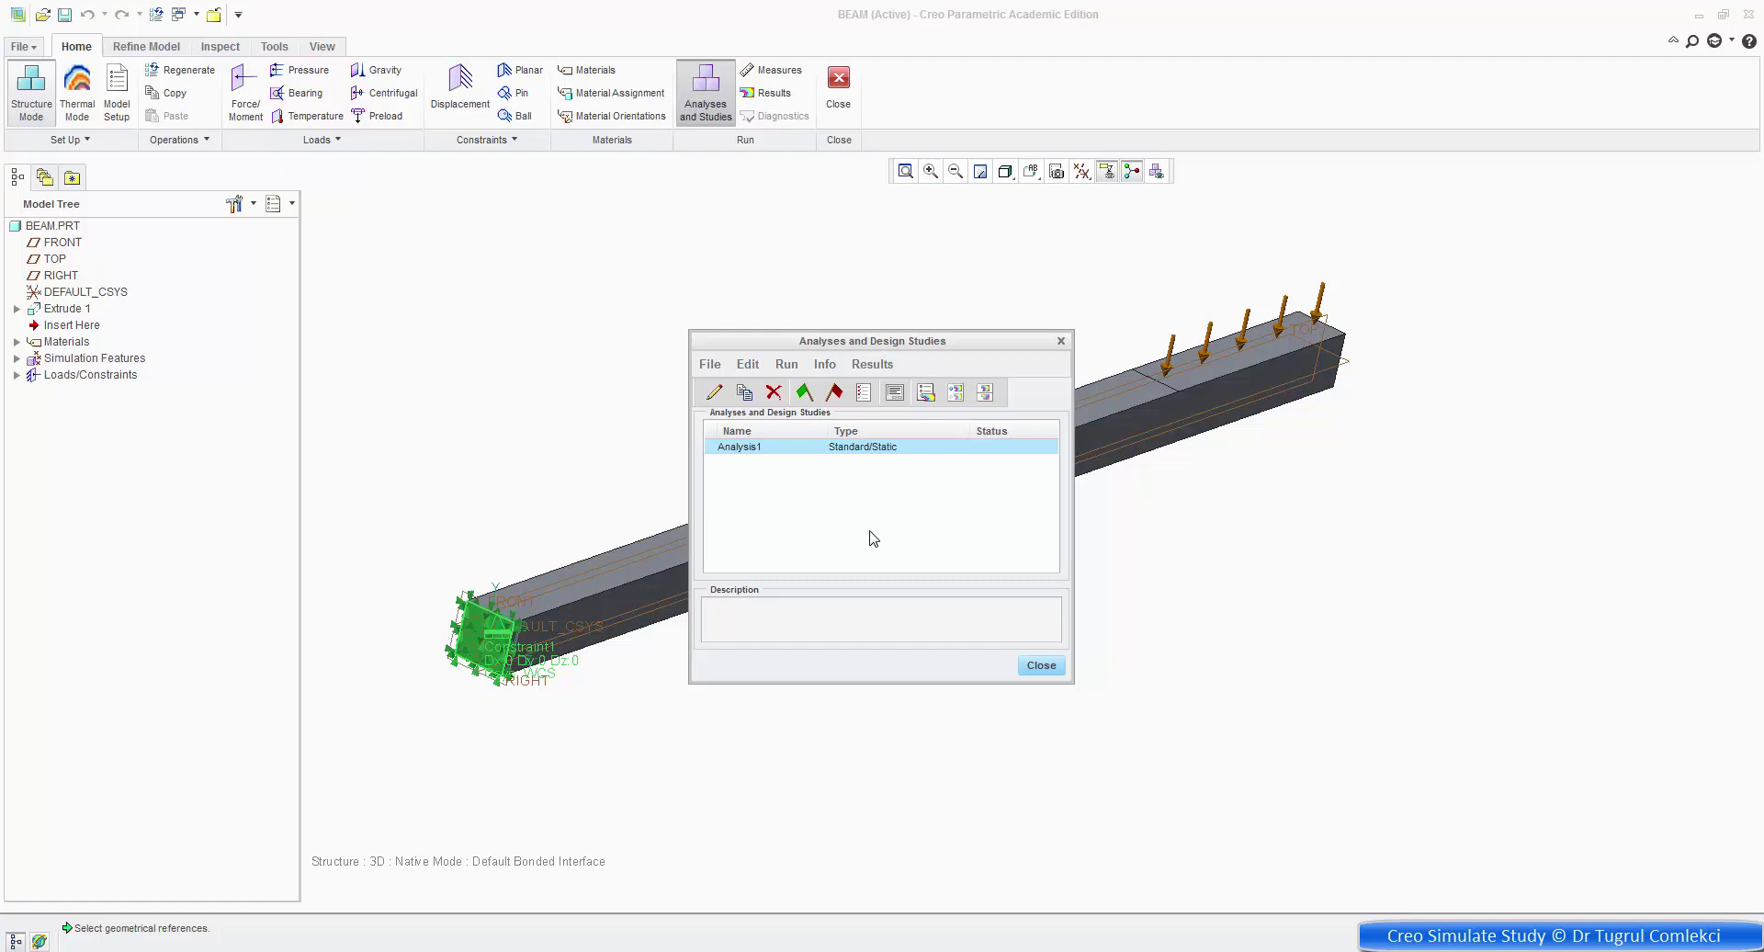
# Run Analysis1 with interactive diagnostics and open its results for review.
pyautogui.click(804, 393)
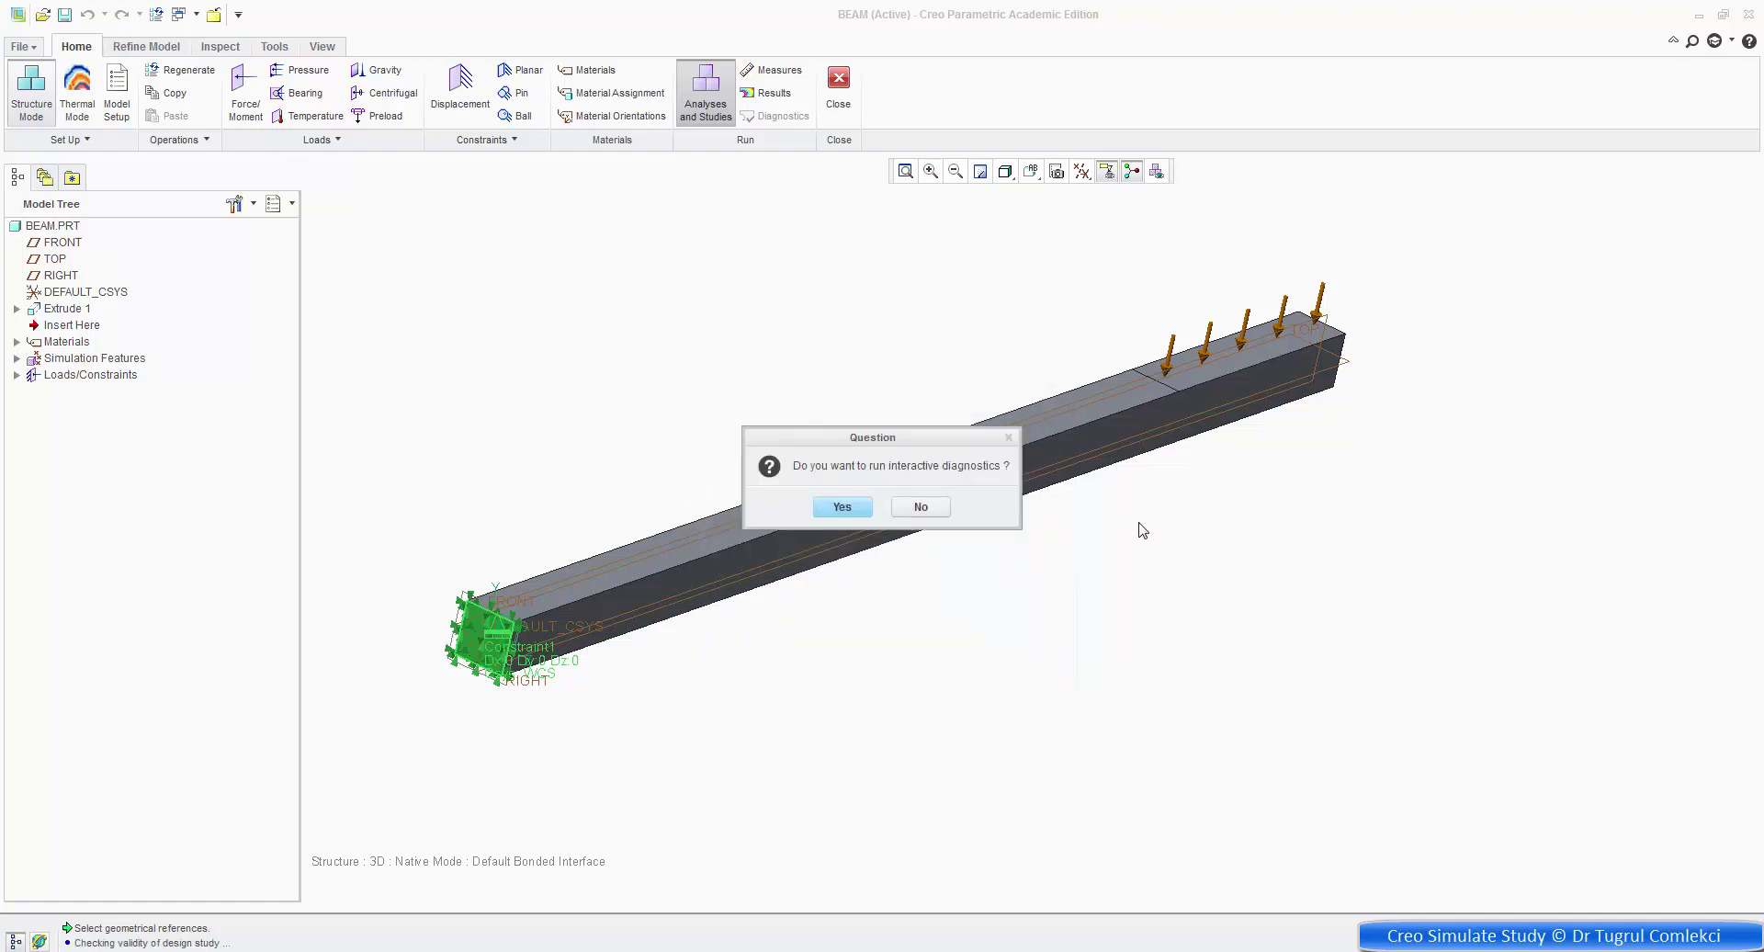
pyautogui.click(841, 505)
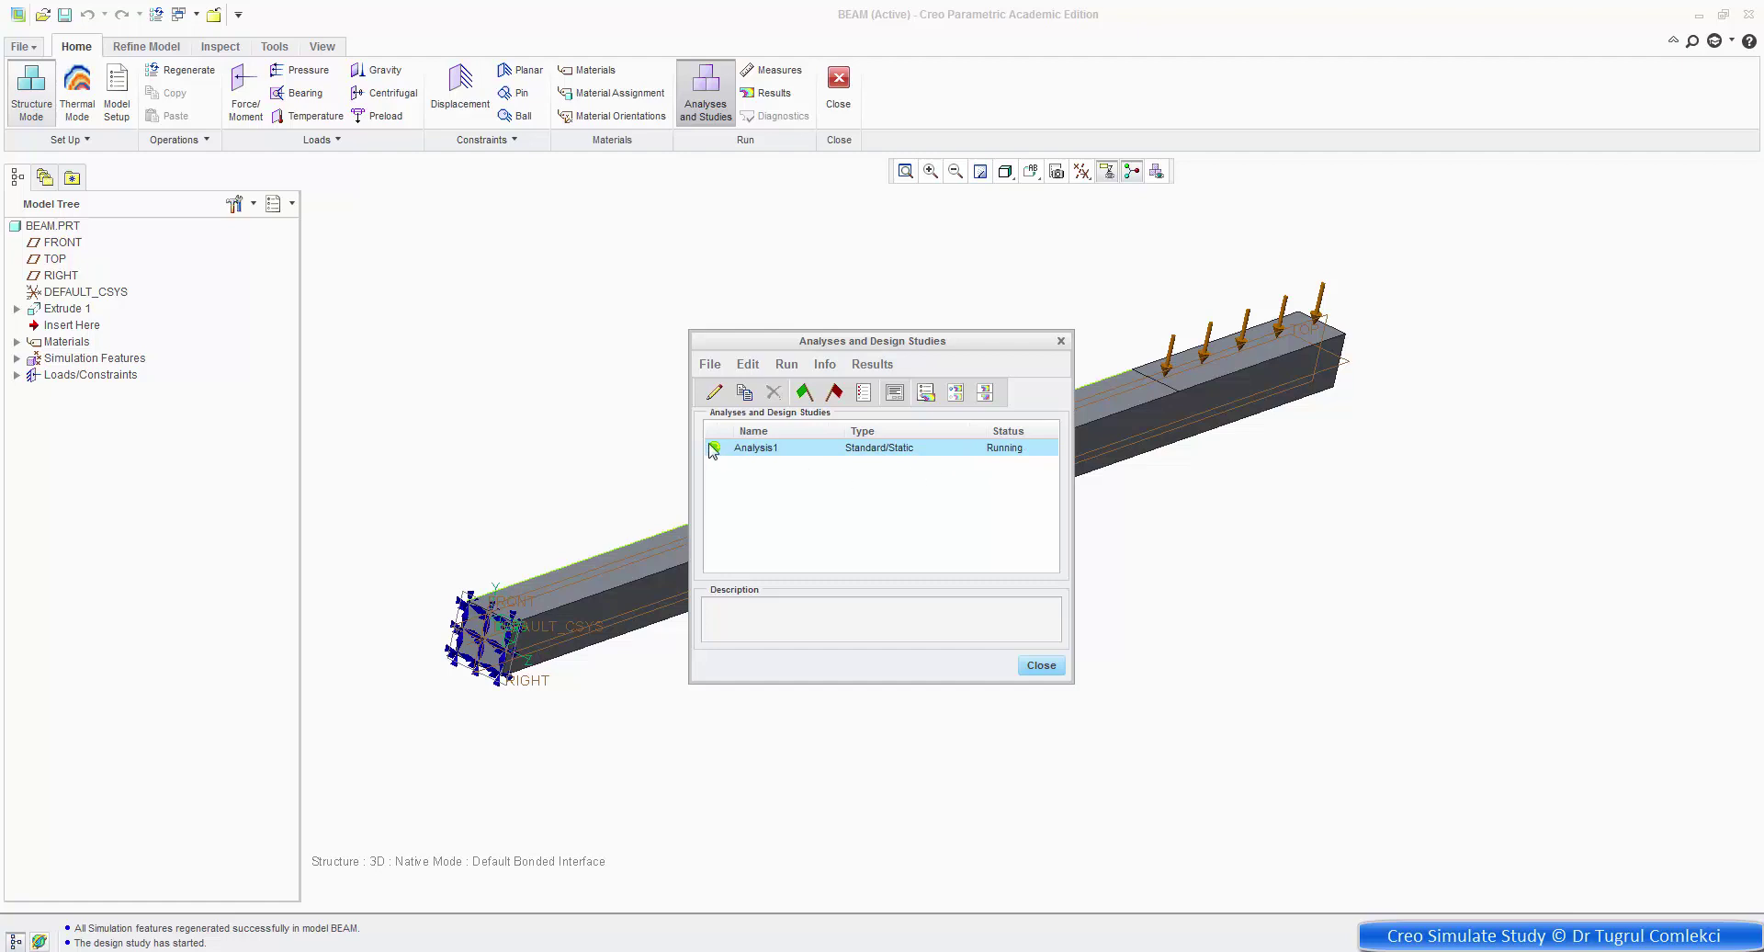
pyautogui.moveTo(877, 343); pyautogui.dragTo(1346, 472)
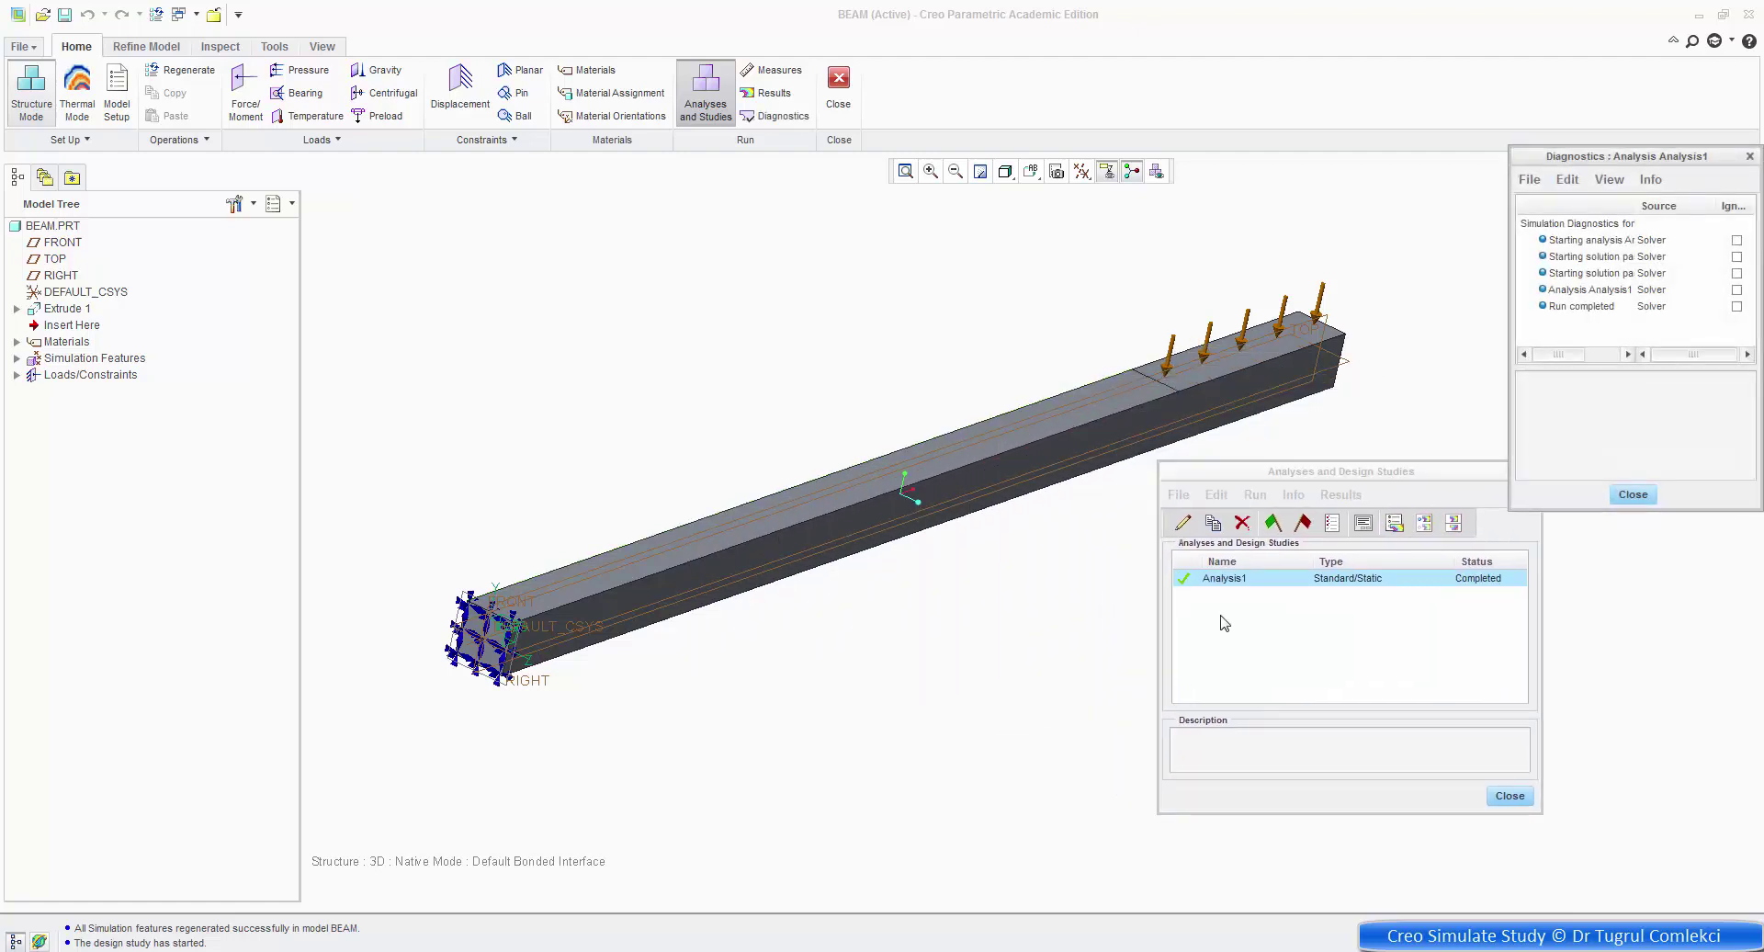
pyautogui.click(1634, 496)
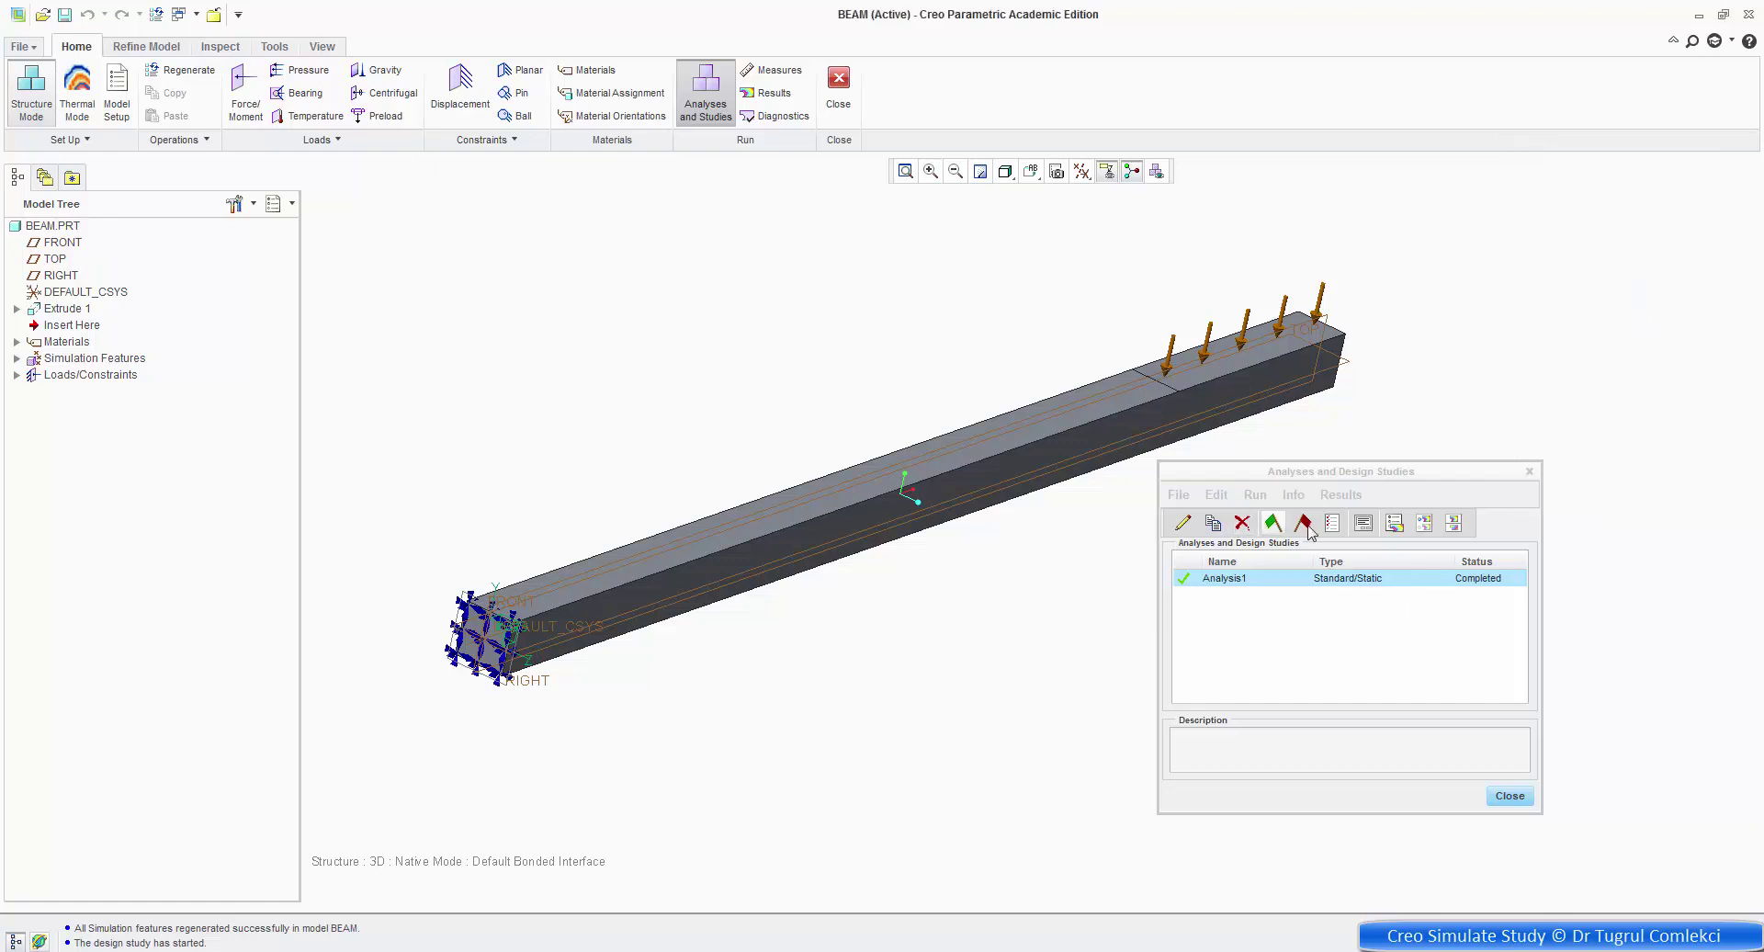
pyautogui.click(1394, 525)
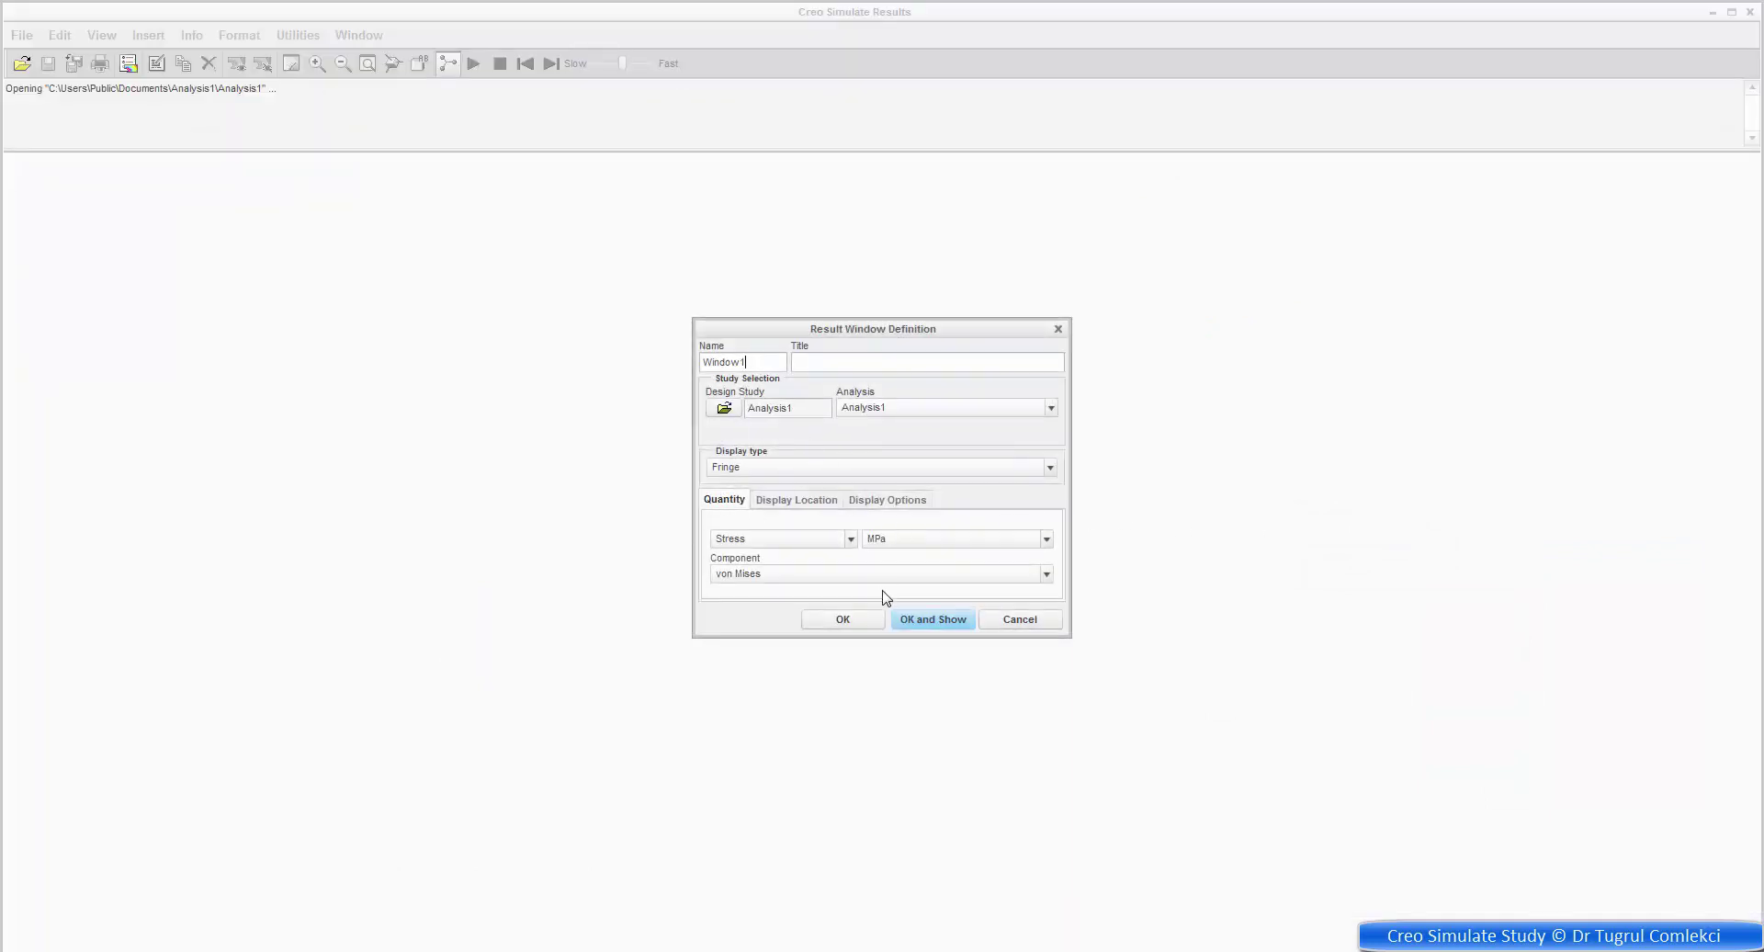
# Show the von Mises stress fringe (23.9464 to 3351.62 MPa) and reopen its result definition.
pyautogui.click(921, 621)
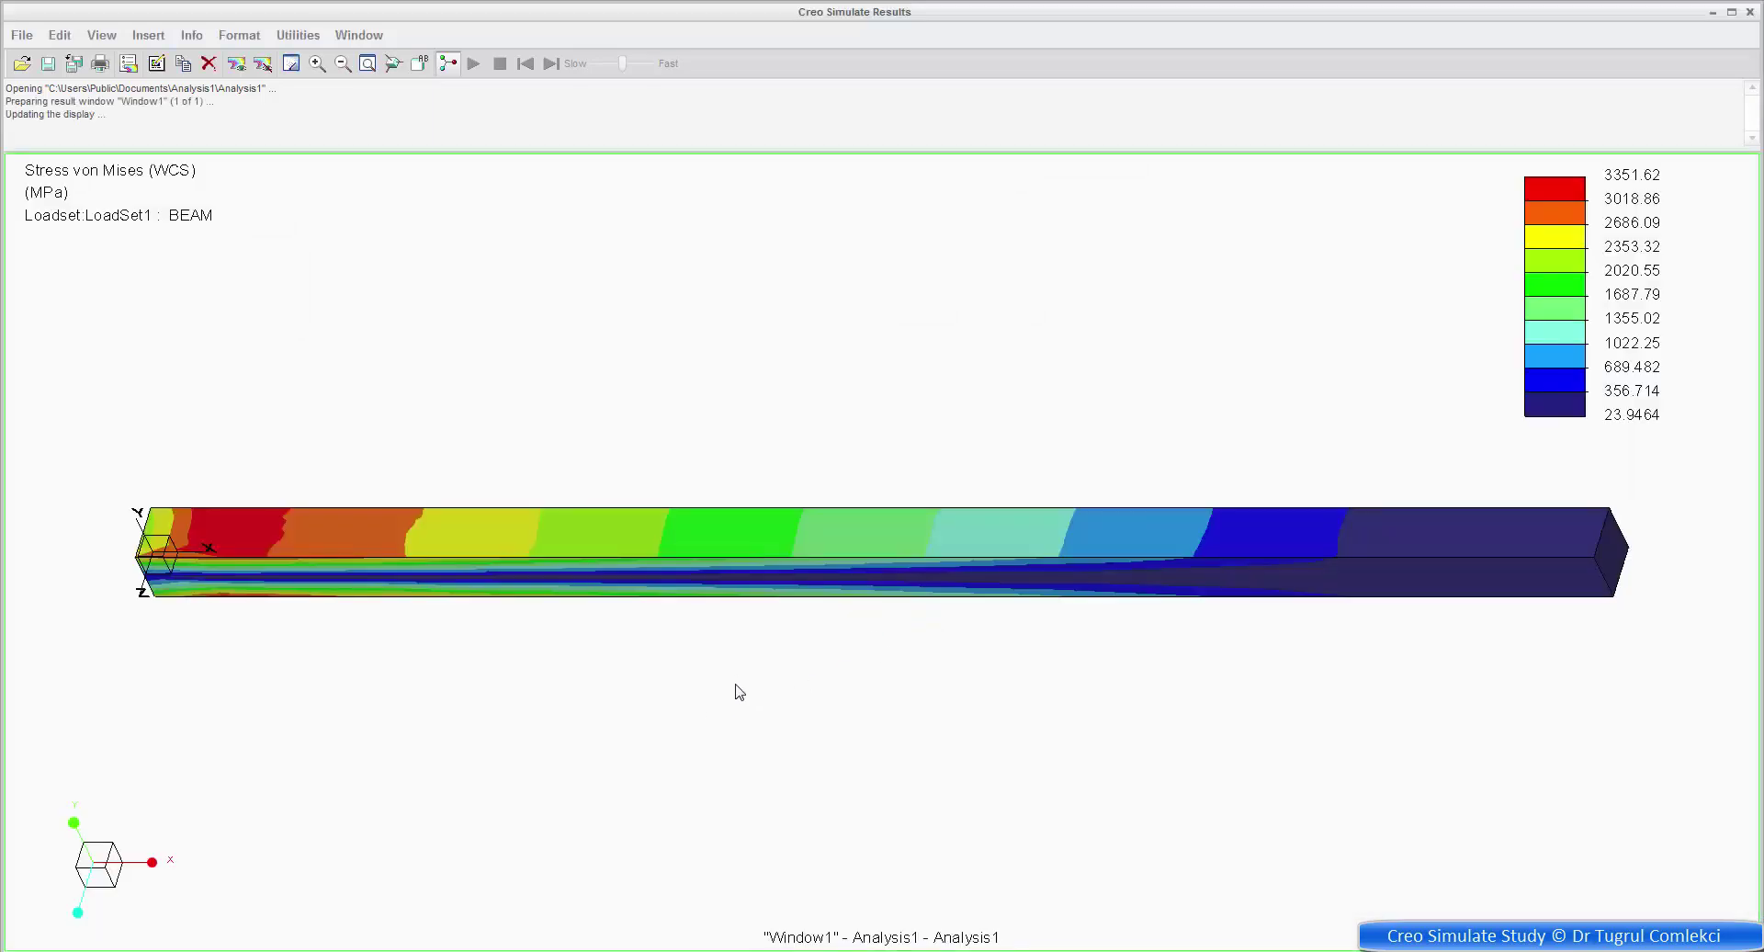
pyautogui.moveTo(736, 693)
pyautogui.mouseDown(button='middle')
pyautogui.moveTo(678, 717)
pyautogui.moveTo(716, 747)
pyautogui.moveTo(748, 701)
pyautogui.moveTo(708, 685)
pyautogui.mouseUp(button='middle')
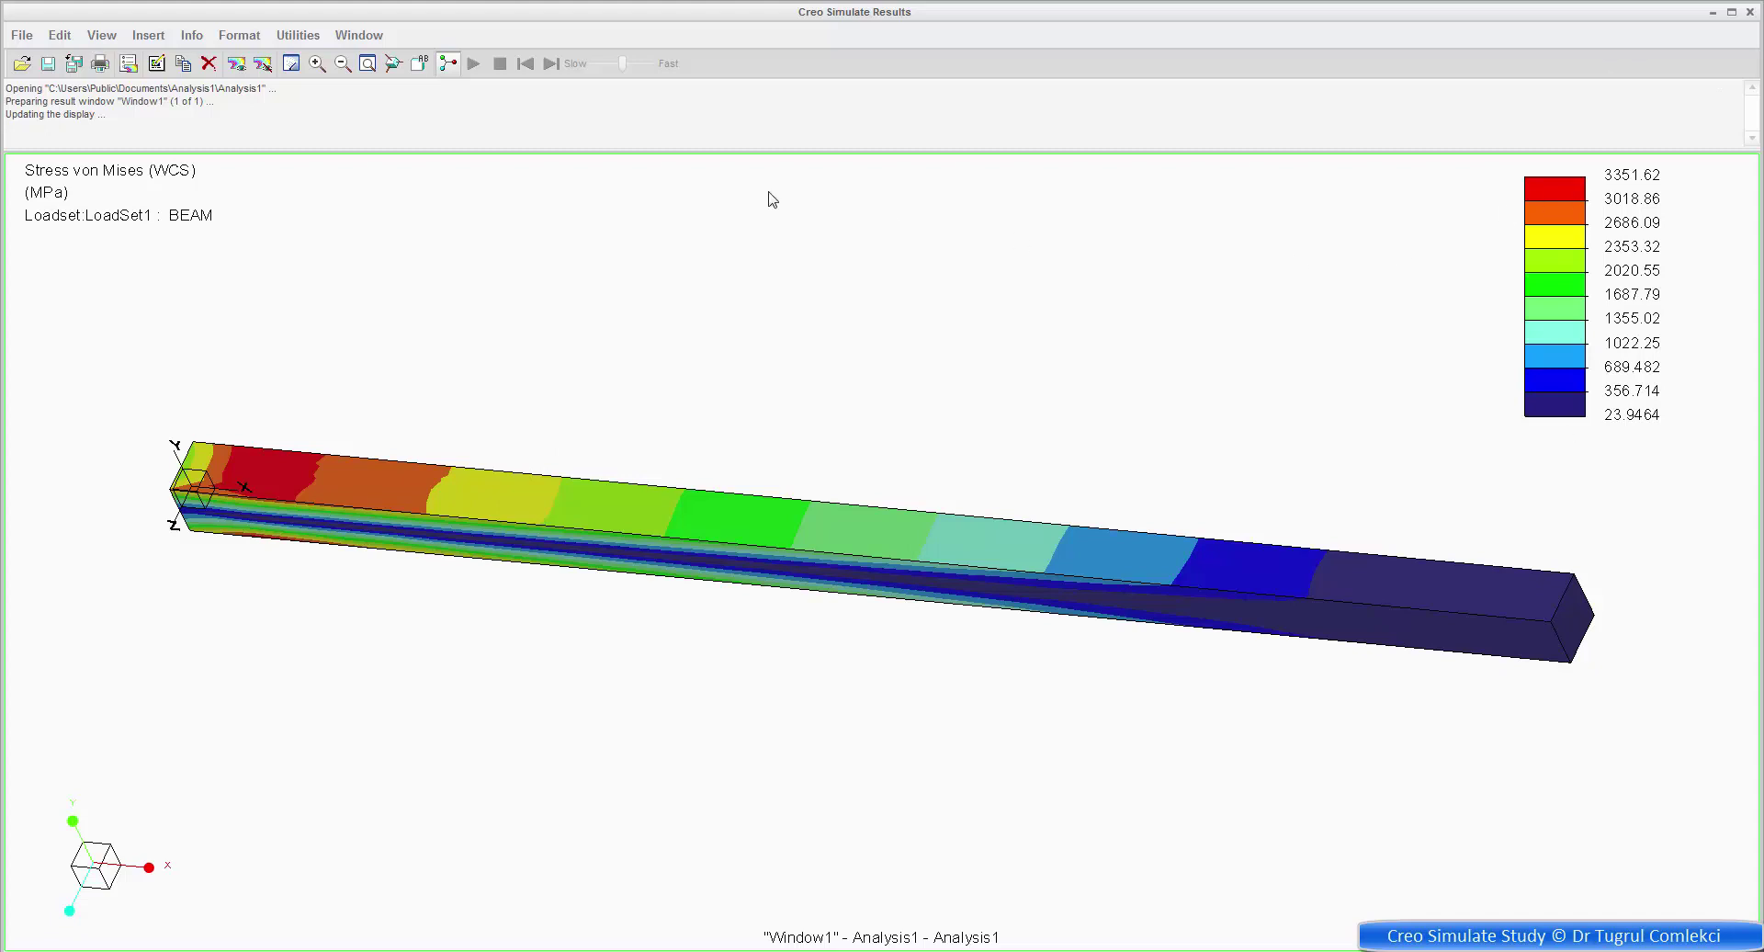
pyautogui.click(156, 67)
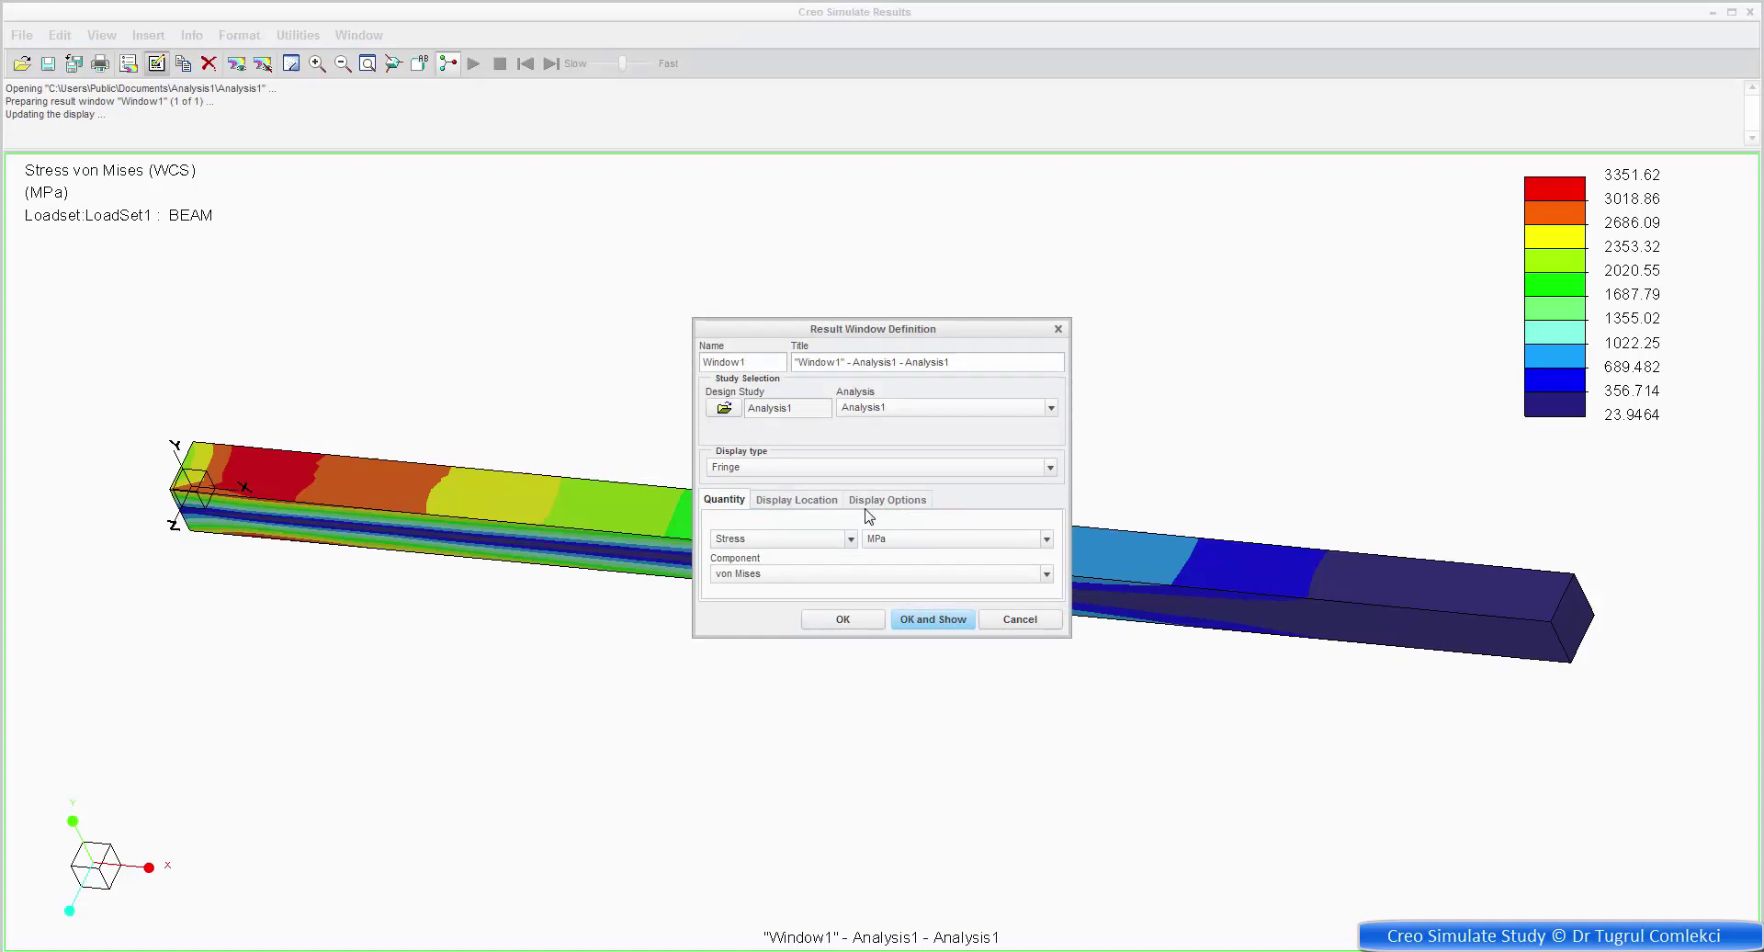
# Switch the plot to Y displacement, showing -131.375 mm deflection at the loaded end.
pyautogui.click(759, 540)
pyautogui.click(738, 573)
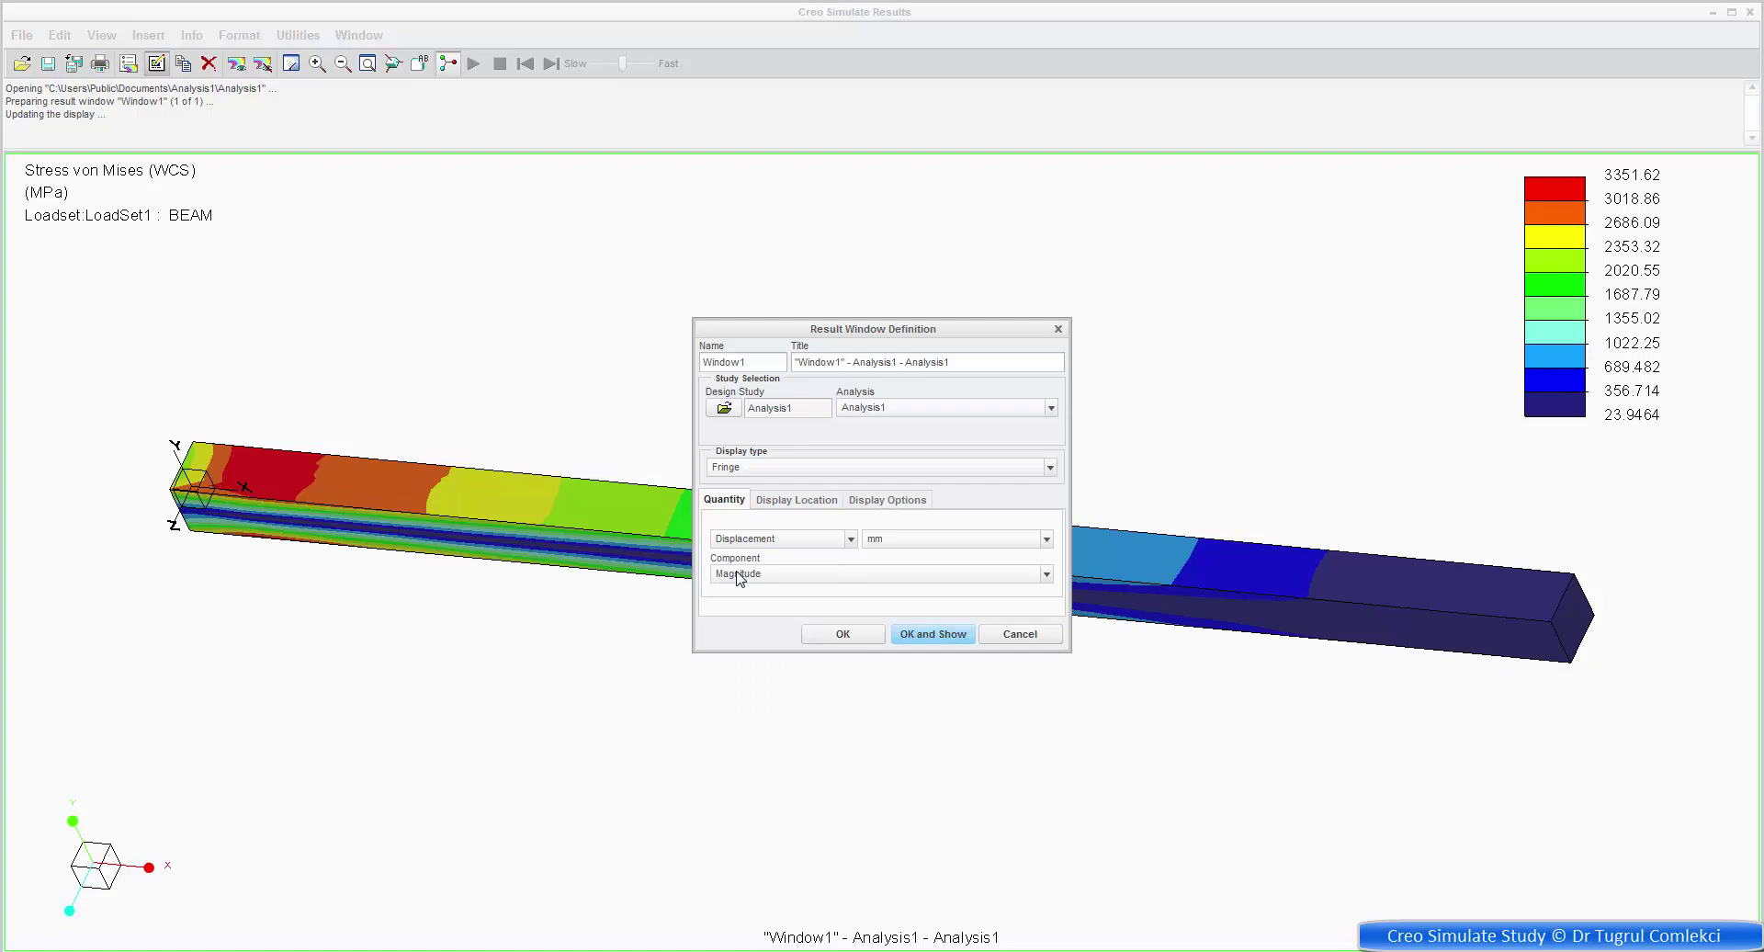
pyautogui.click(787, 575)
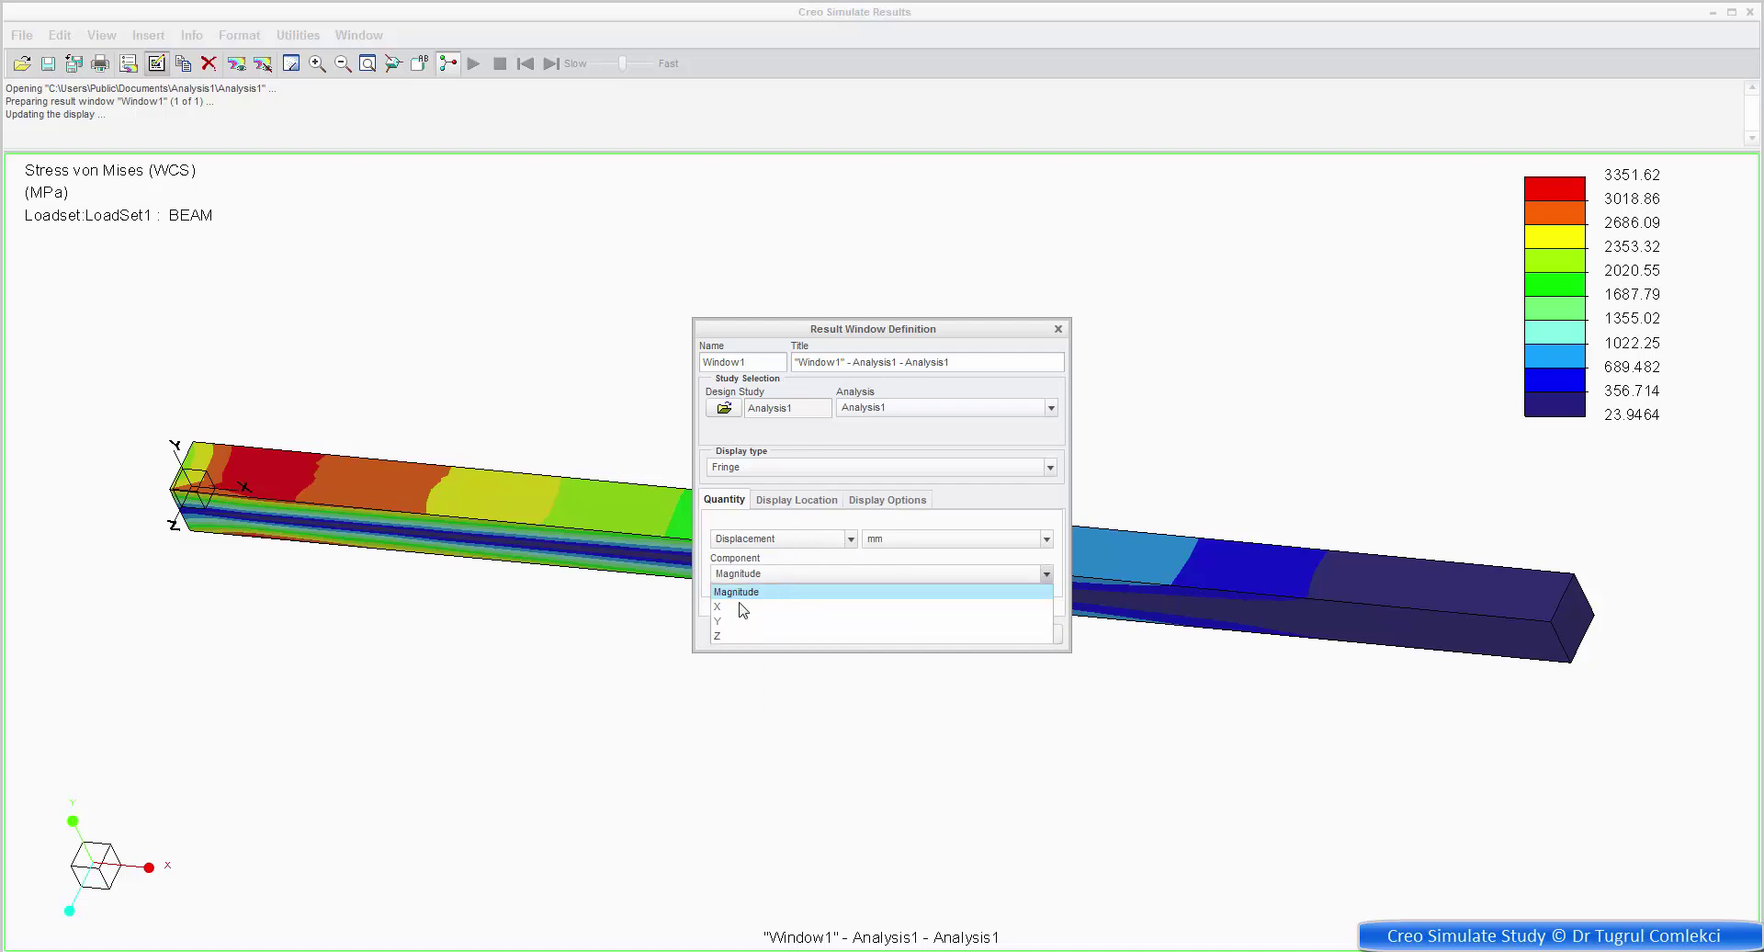
pyautogui.click(733, 625)
pyautogui.click(934, 669)
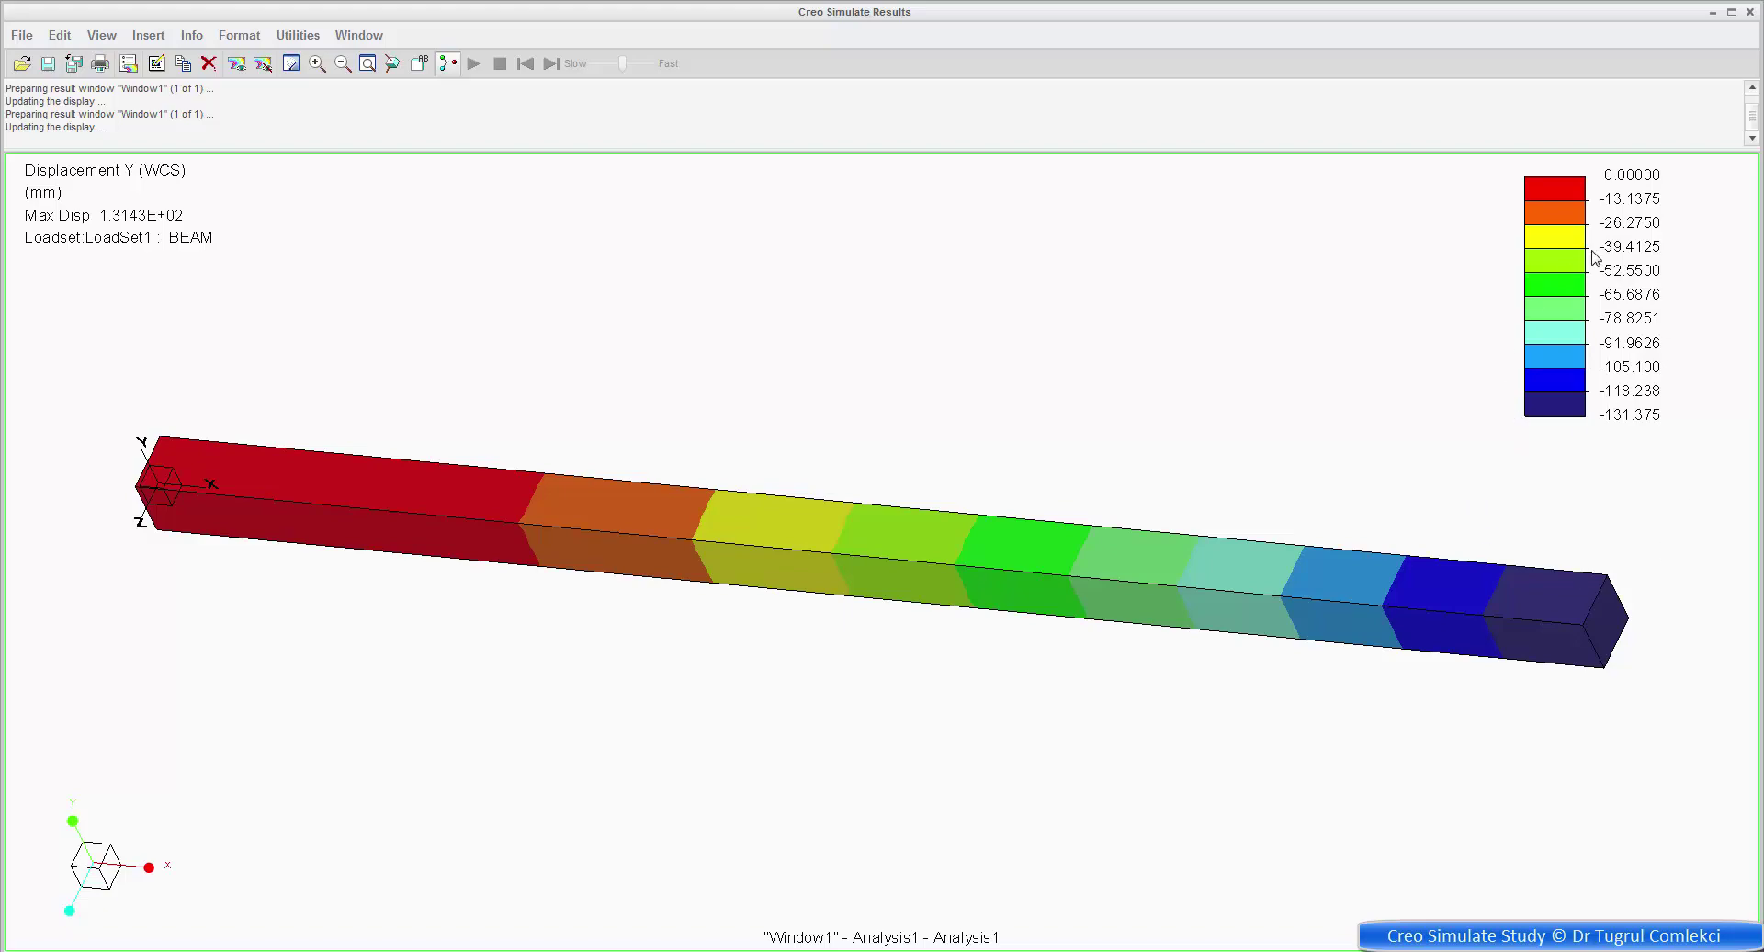
pyautogui.moveTo(1272, 523)
pyautogui.mouseDown(button='middle')
pyautogui.moveTo(1272, 560)
pyautogui.moveTo(1317, 558)
pyautogui.mouseUp(button='middle')
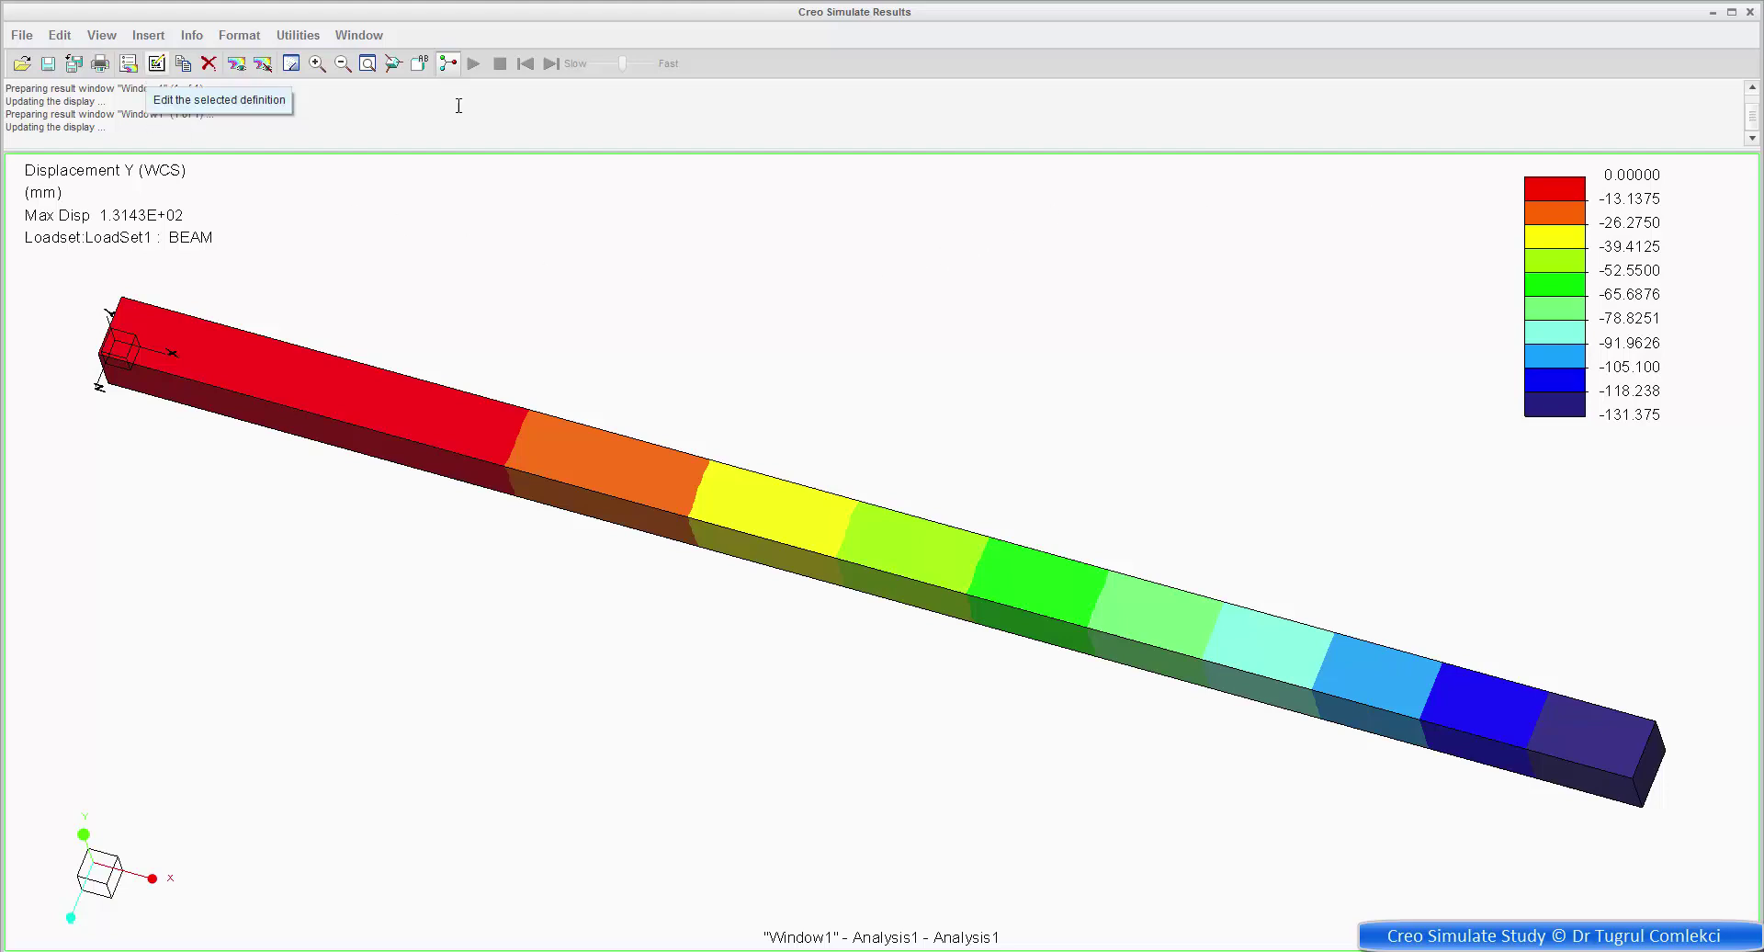
# Close the Simulate Results window to return to the BEAM model in Structure mode.
pyautogui.click(1750, 12)
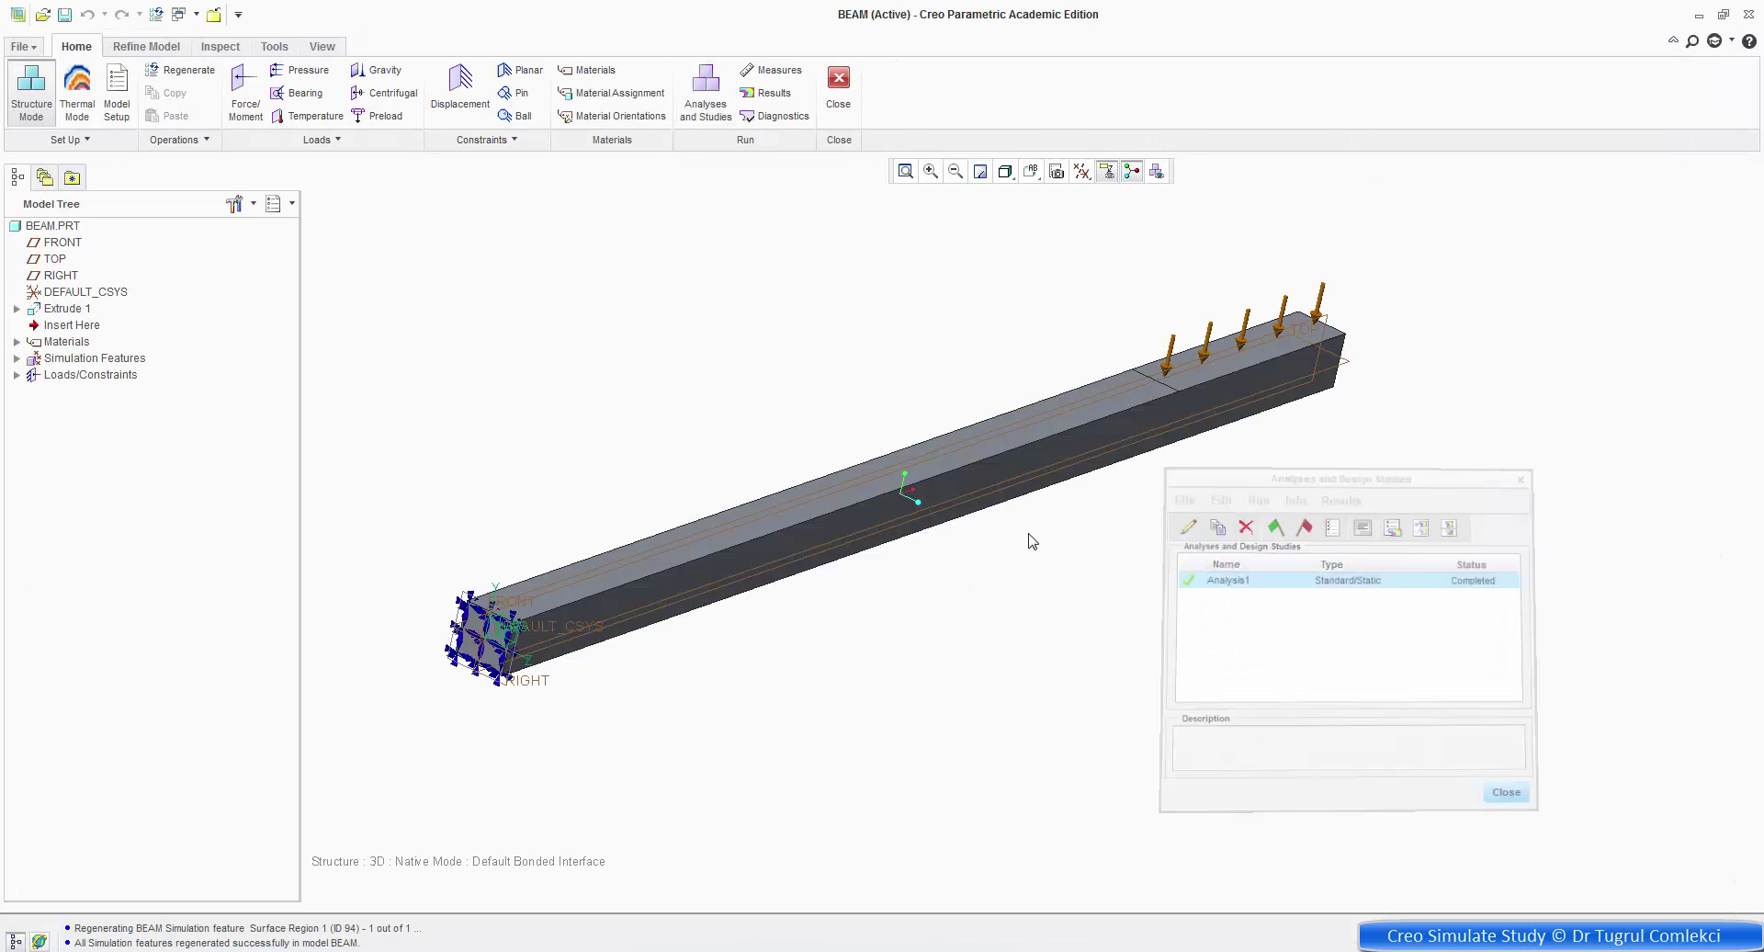
pyautogui.moveTo(1020, 511)
pyautogui.mouseDown(button='middle')
pyautogui.moveTo(1016, 481)
pyautogui.moveTo(952, 428)
pyautogui.moveTo(790, 439)
pyautogui.moveTo(914, 483)
pyautogui.mouseUp(button='middle')
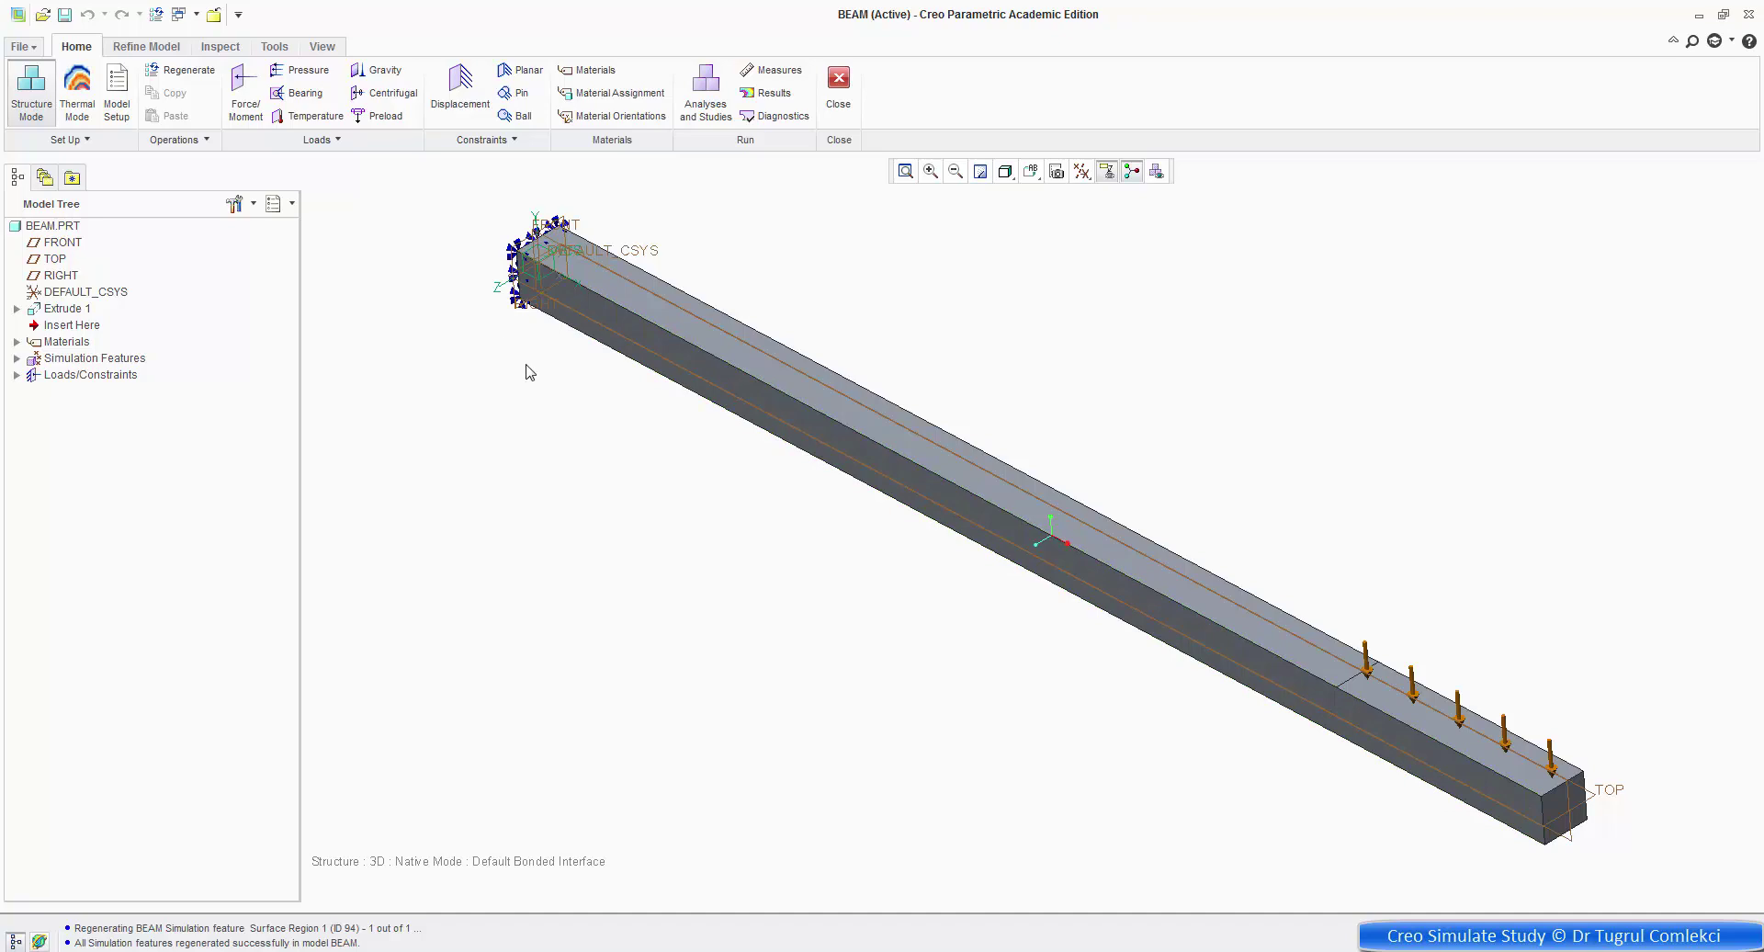
# Return to modelling and edit the definition of Extrude 1's Section 1 sketch.
pyautogui.click(838, 92)
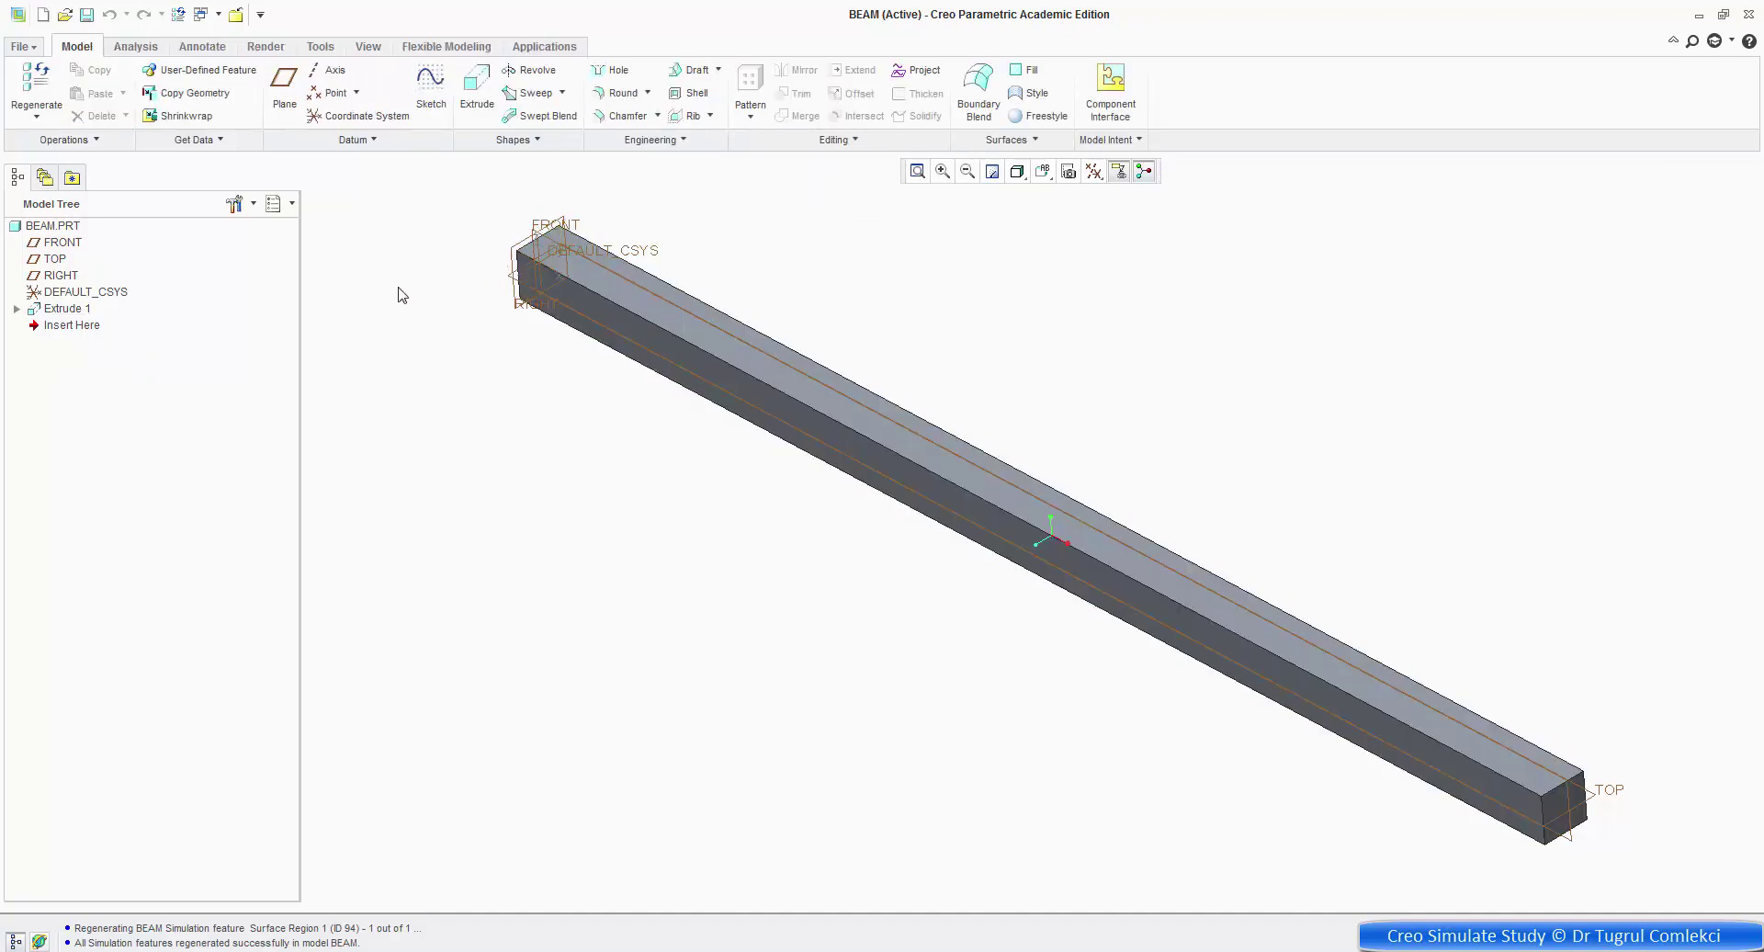
pyautogui.click(17, 310)
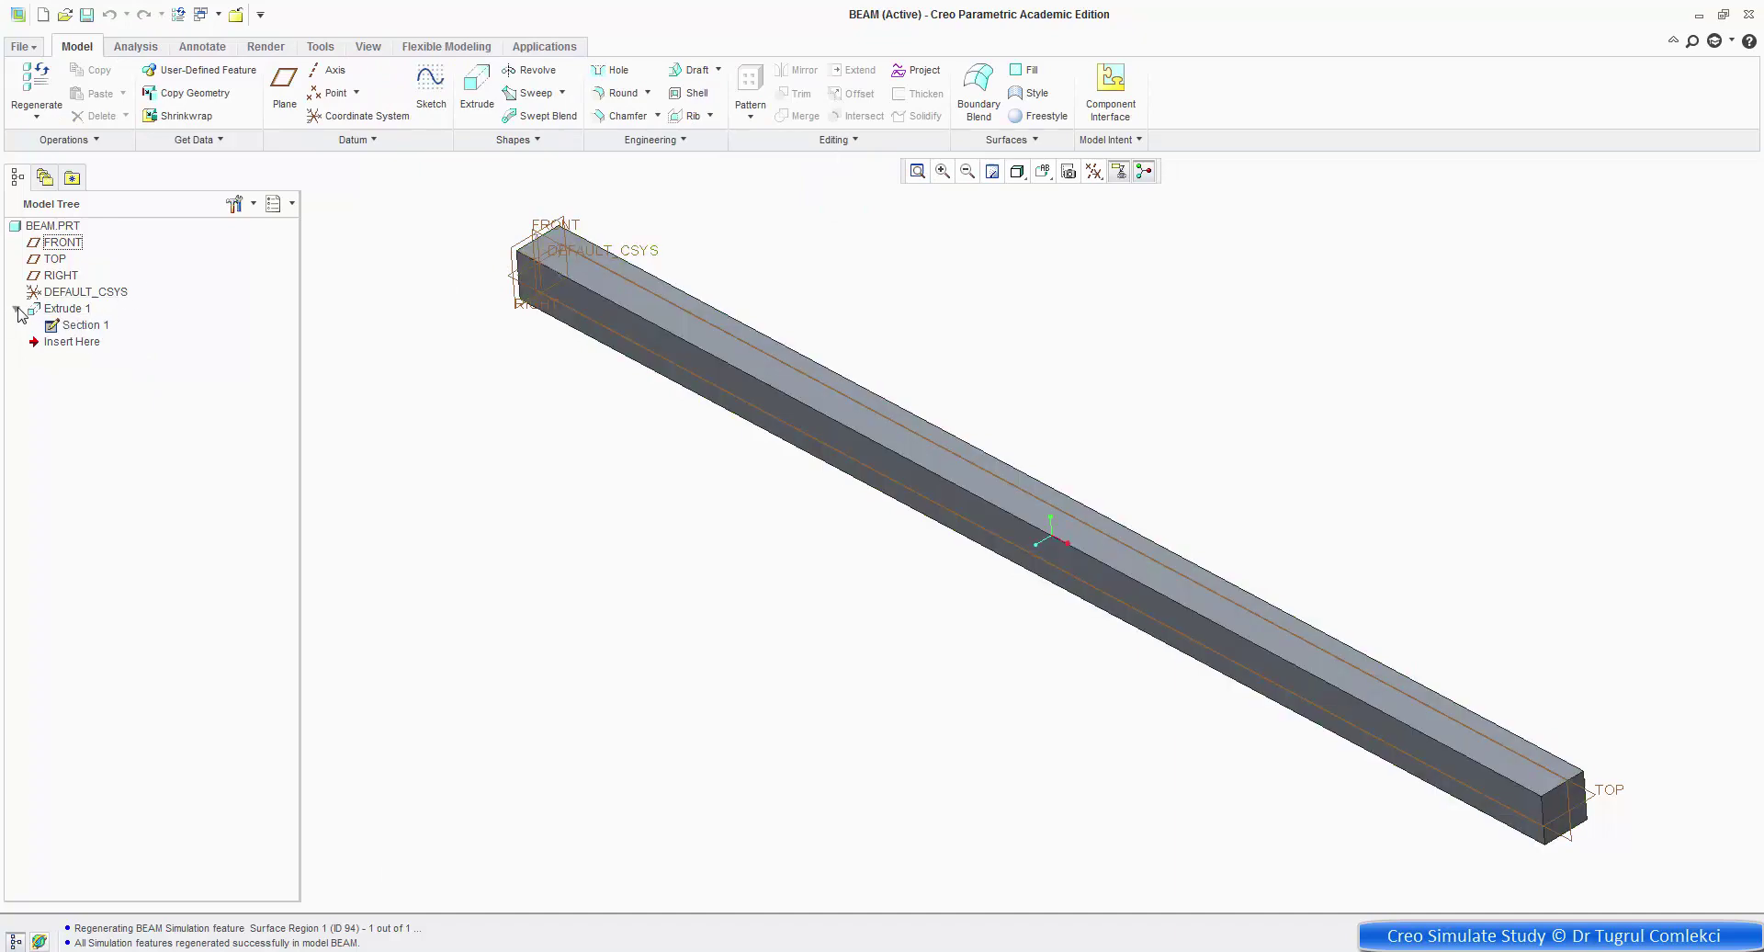
pyautogui.click(81, 325)
pyautogui.rightClick(81, 325)
pyautogui.click(133, 361)
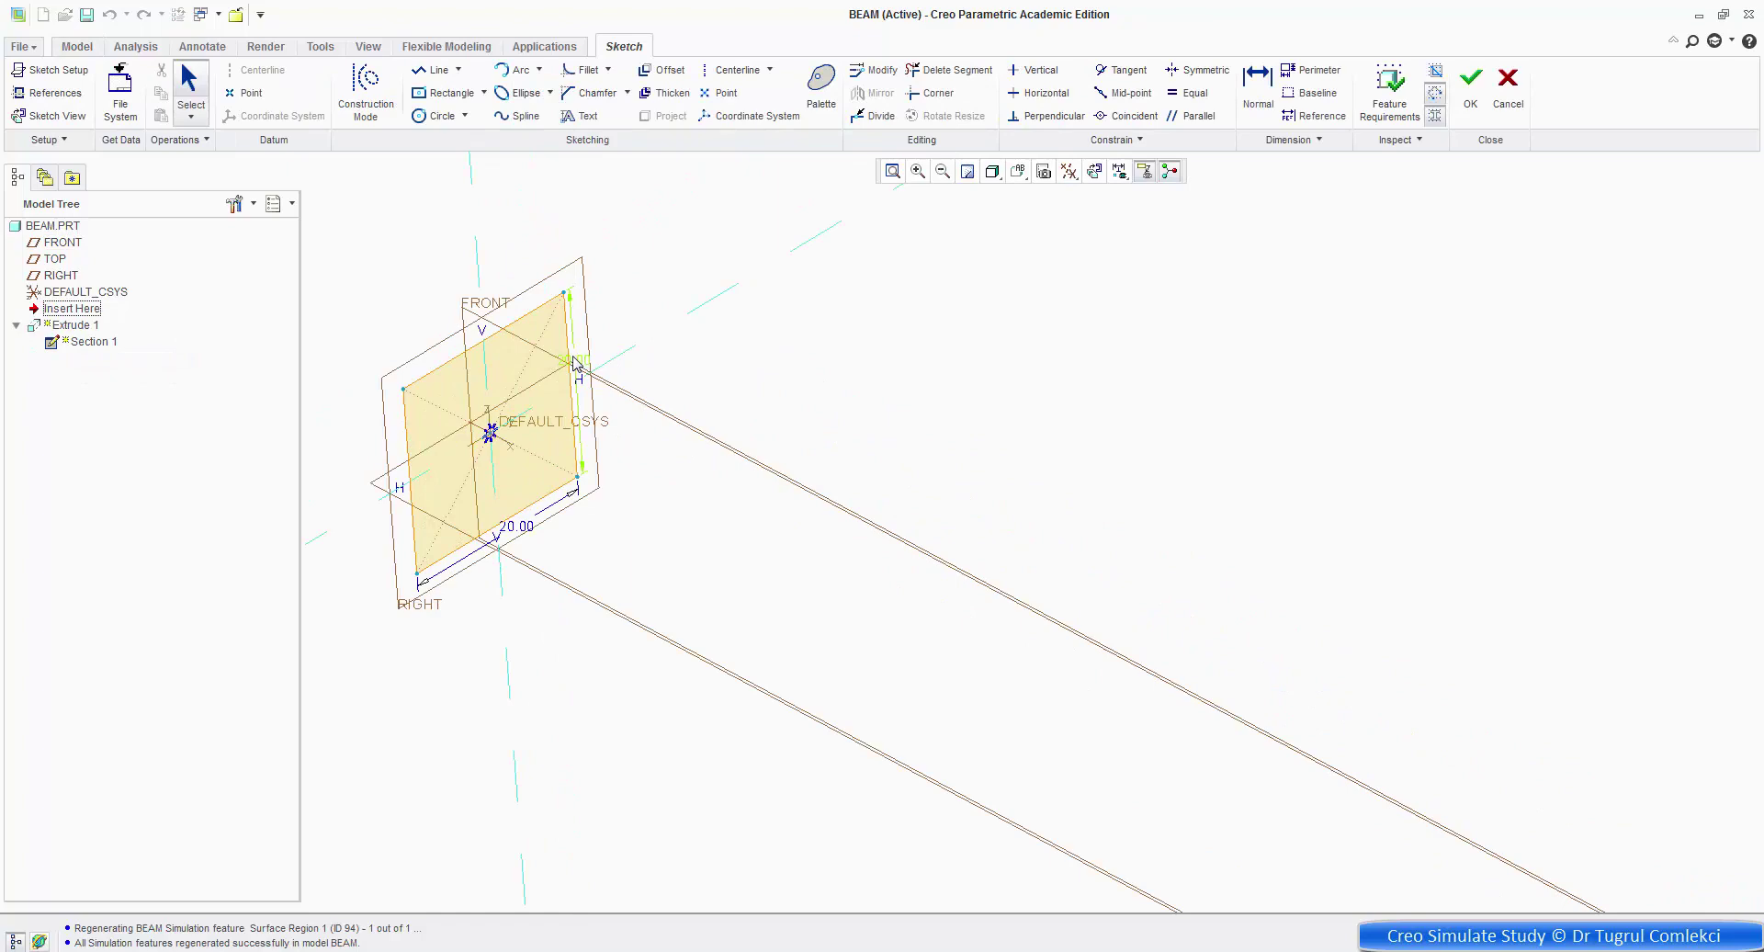
# Change the 20.00 section depth to 40 mm and accept the sketch.
pyautogui.doubleClick(573, 359)
pyautogui.write('40')
pyautogui.press('Return')
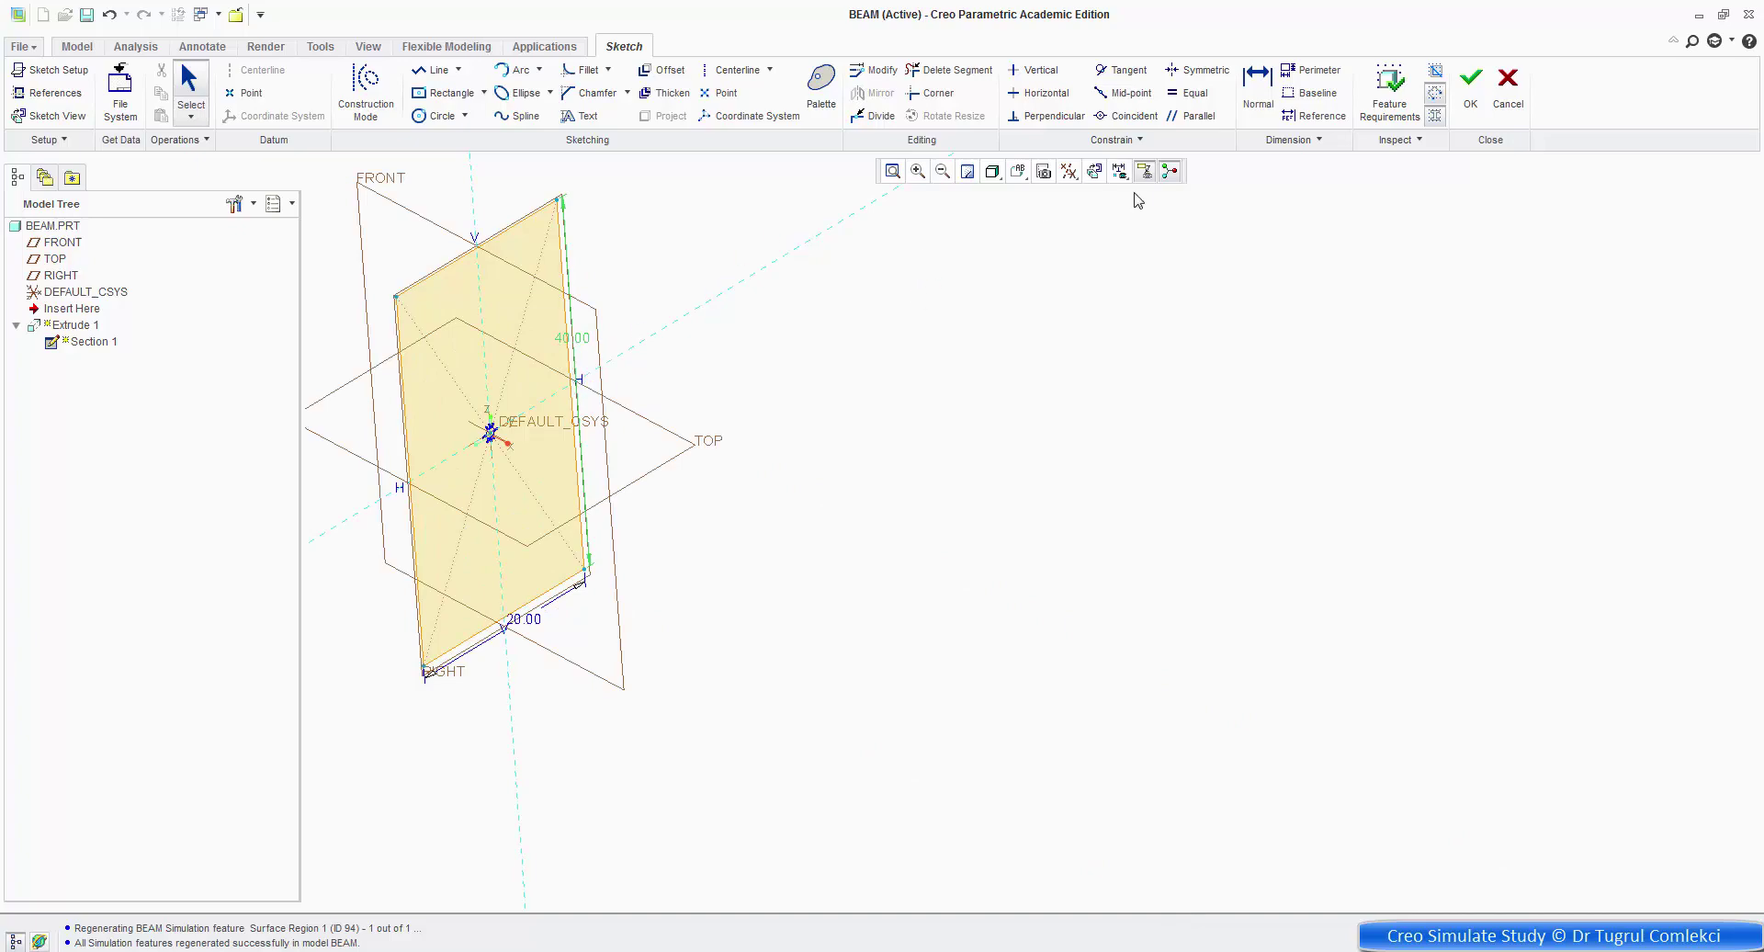
pyautogui.click(1466, 108)
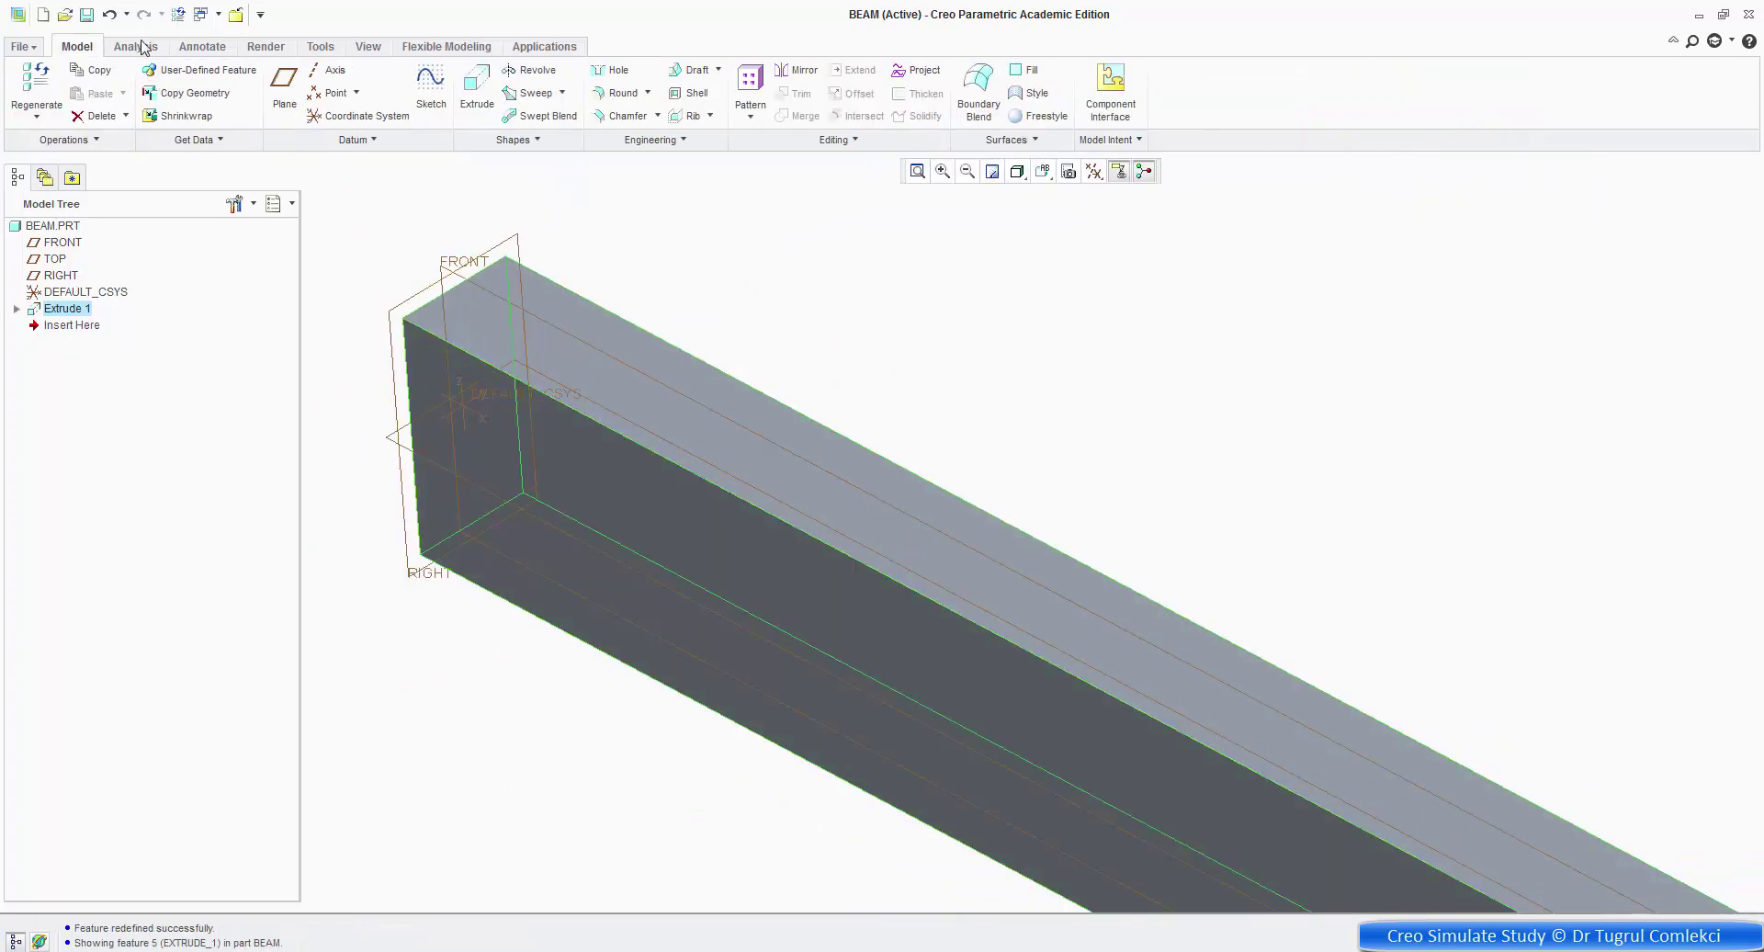
# Switch to Simulate and rerun Analysis1, deleting old output files and running diagnostics.
pyautogui.click(552, 47)
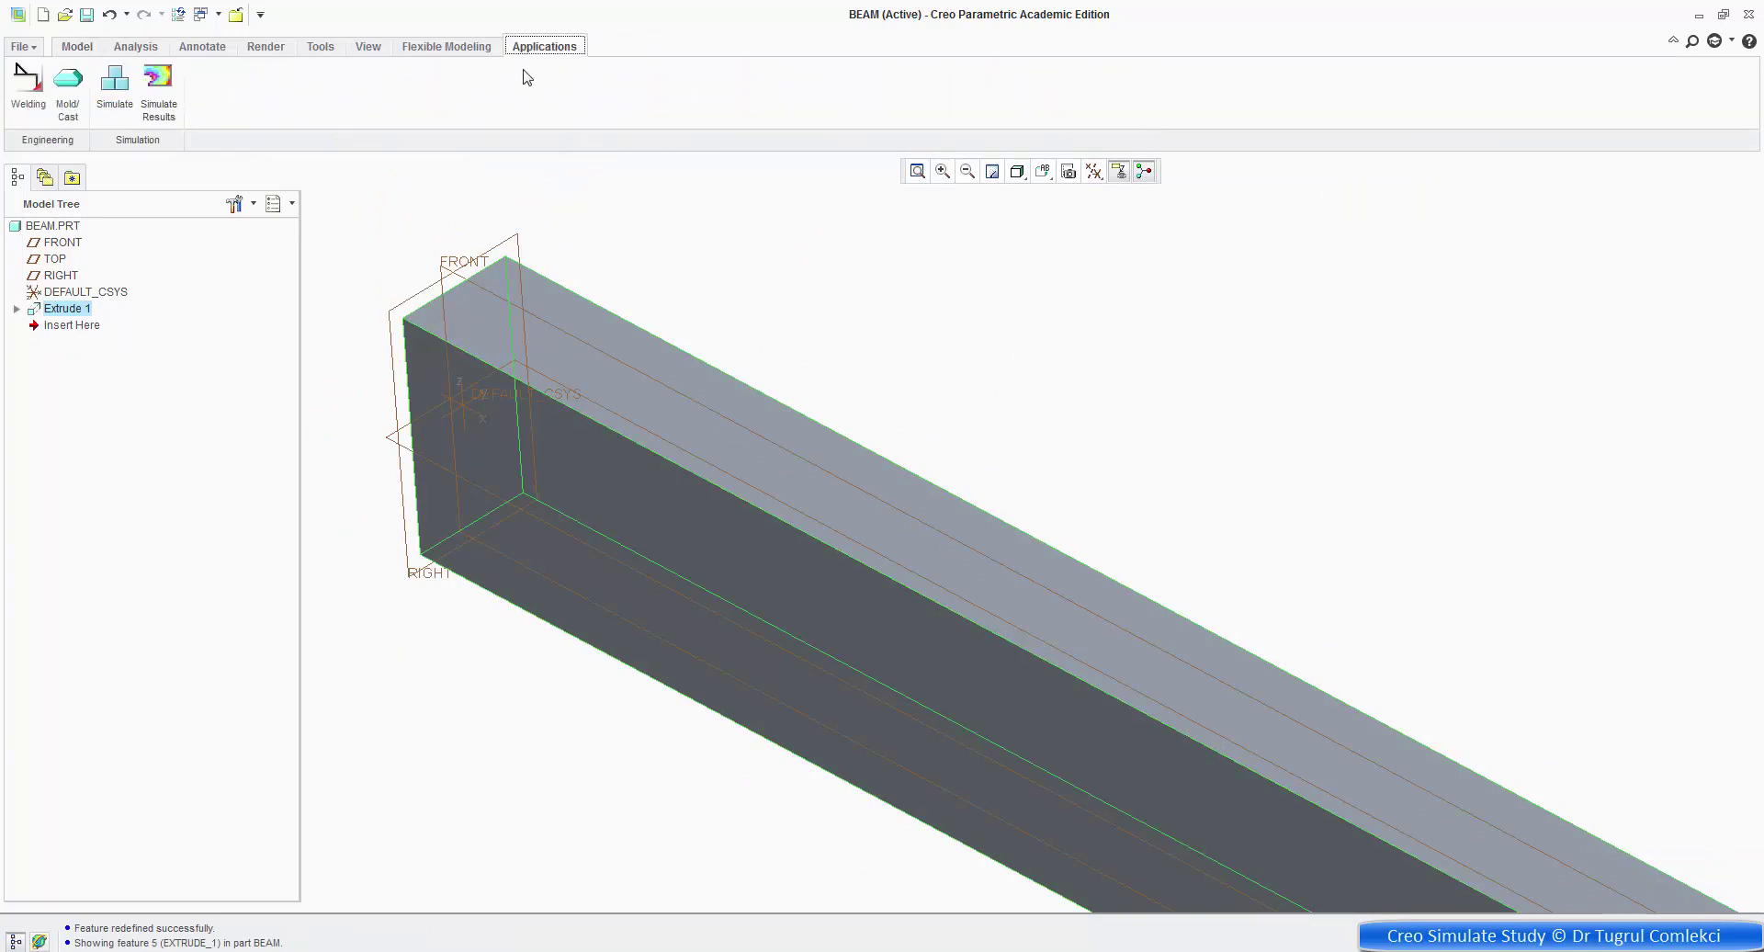
pyautogui.click(129, 90)
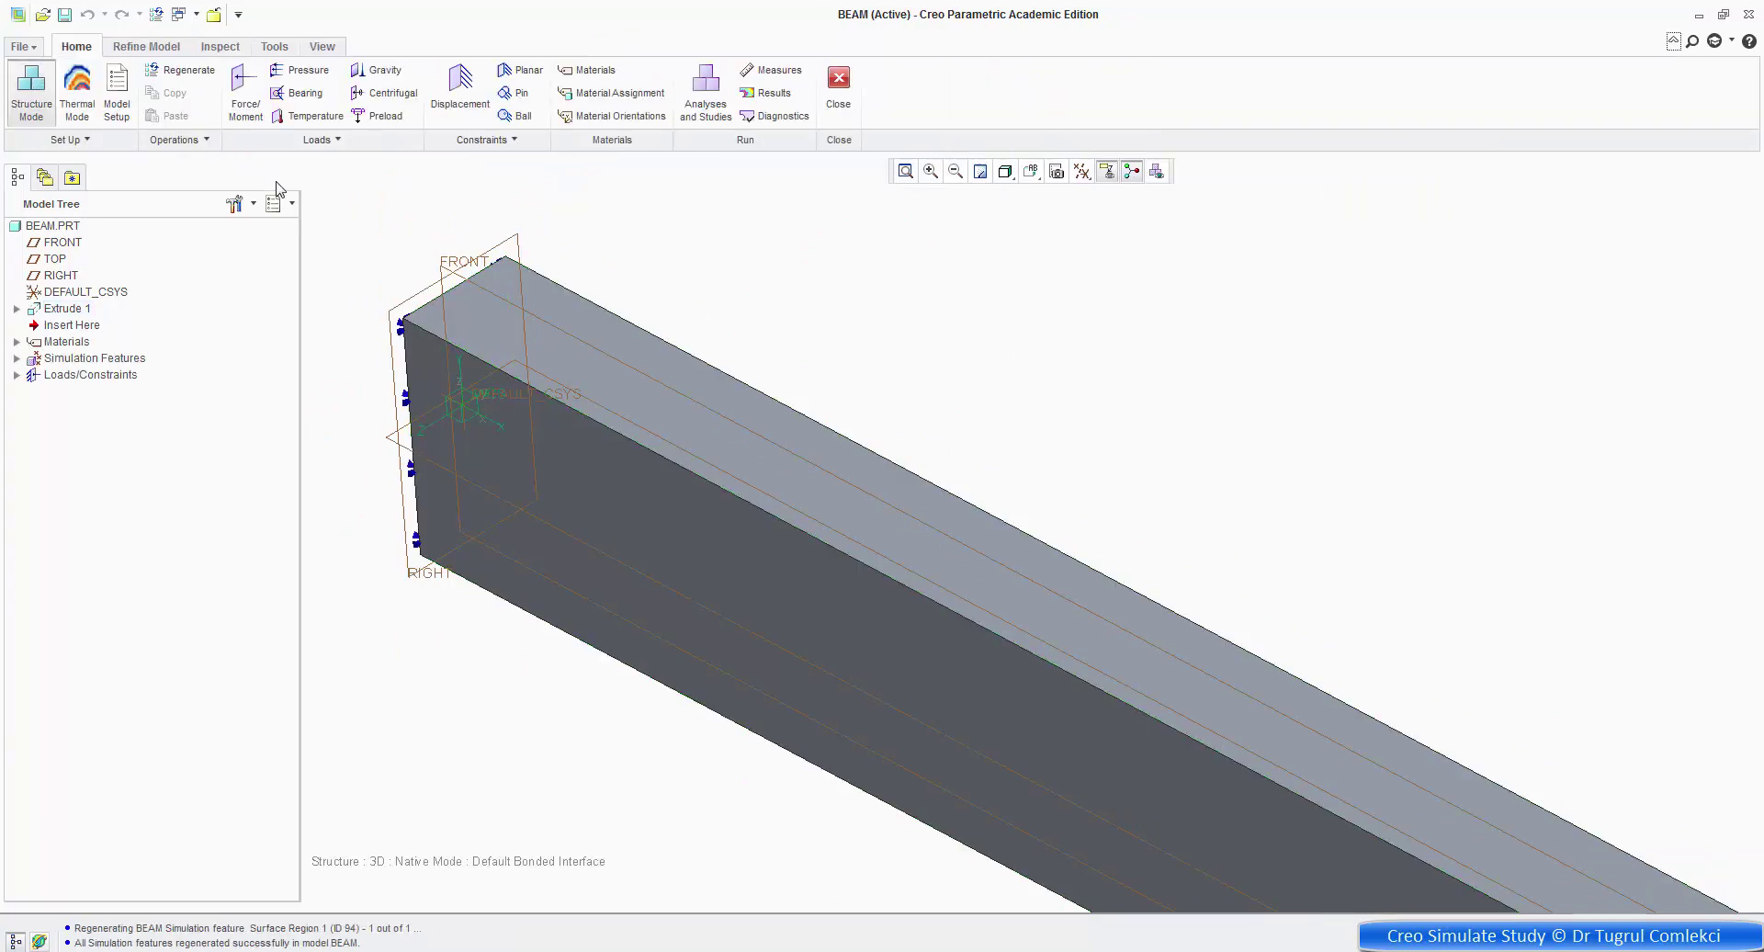
pyautogui.click(718, 95)
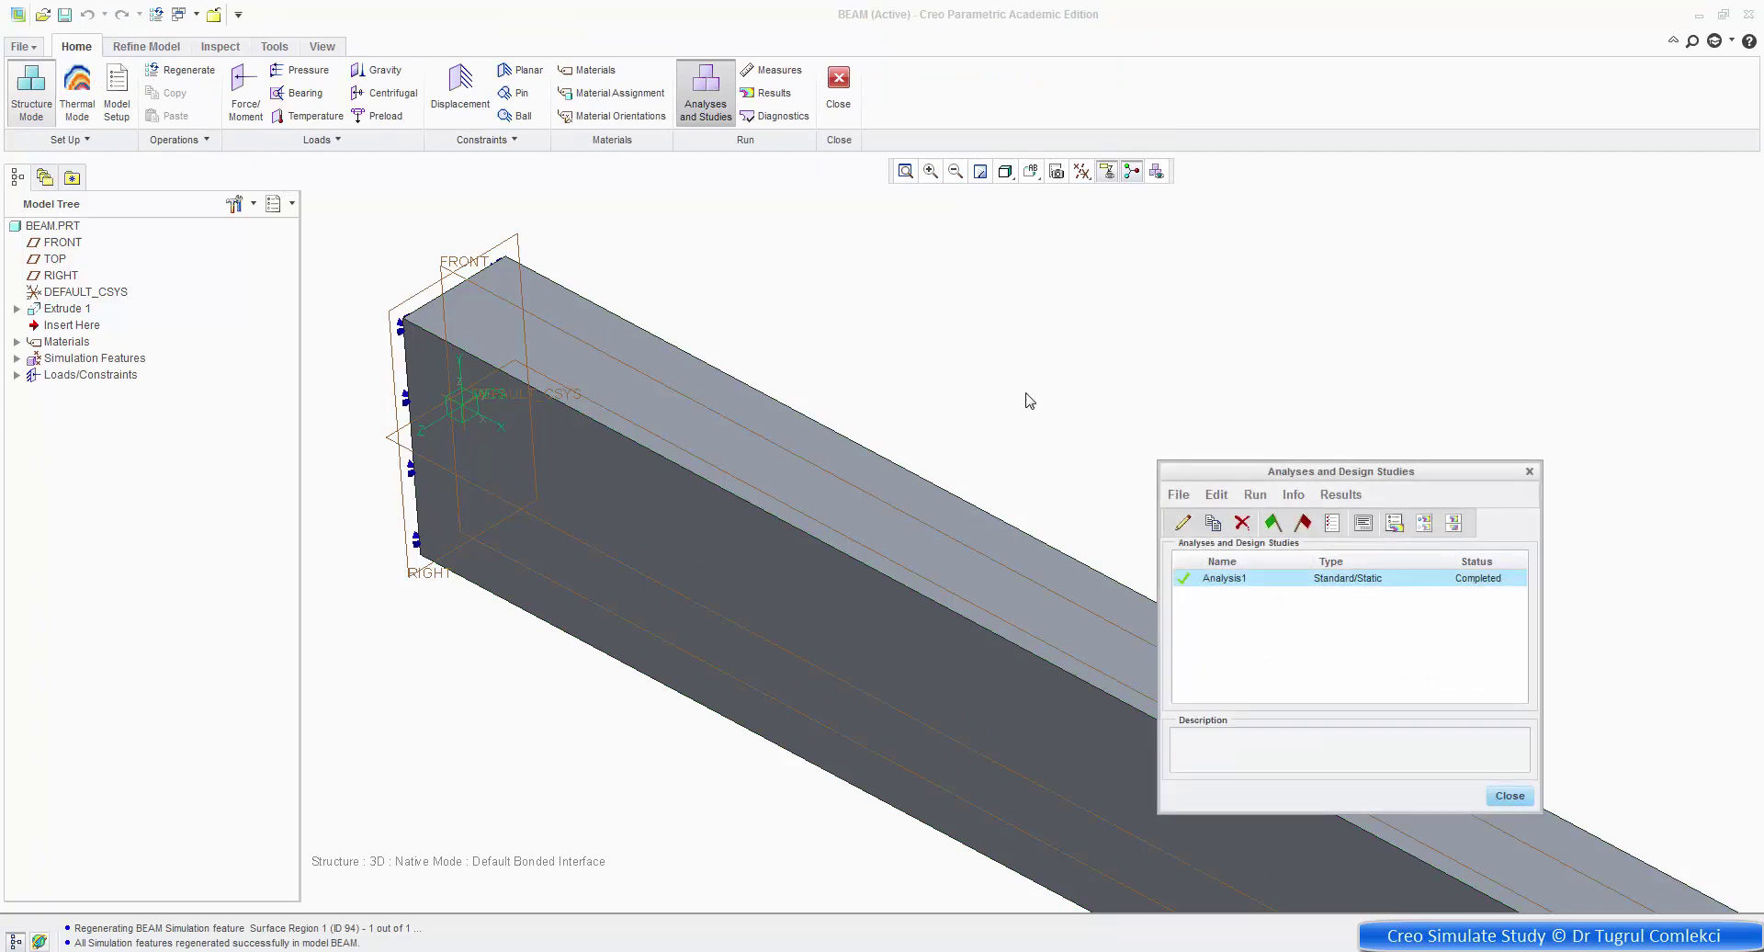
pyautogui.click(1269, 529)
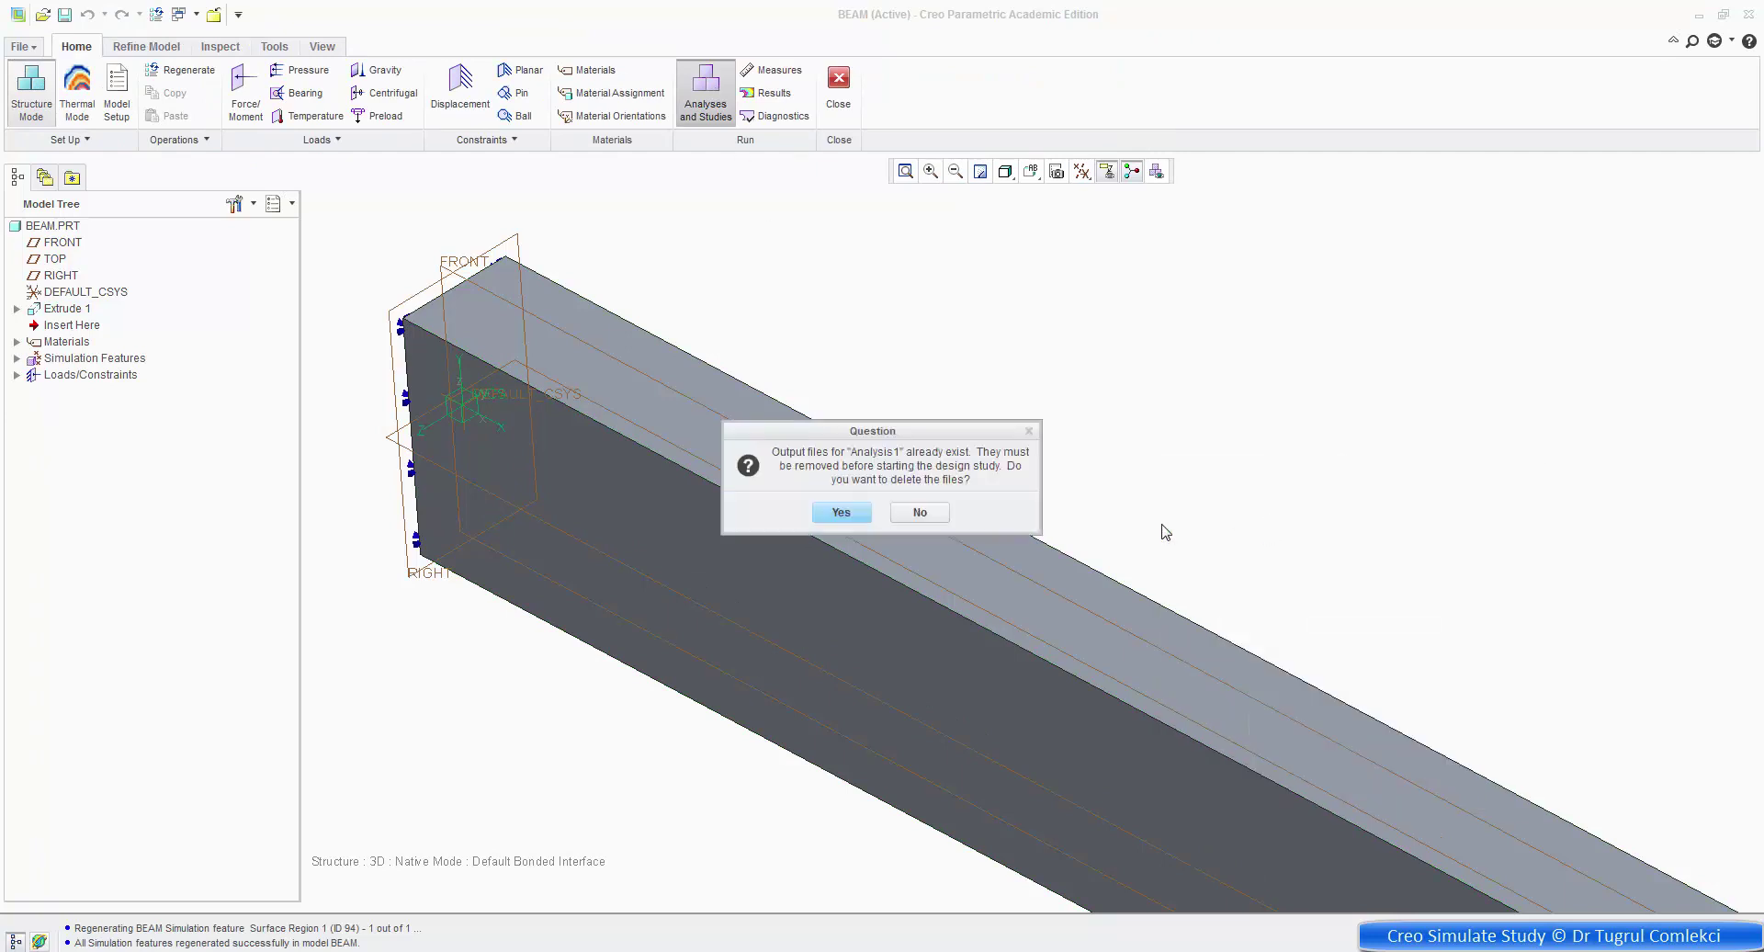
pyautogui.click(835, 513)
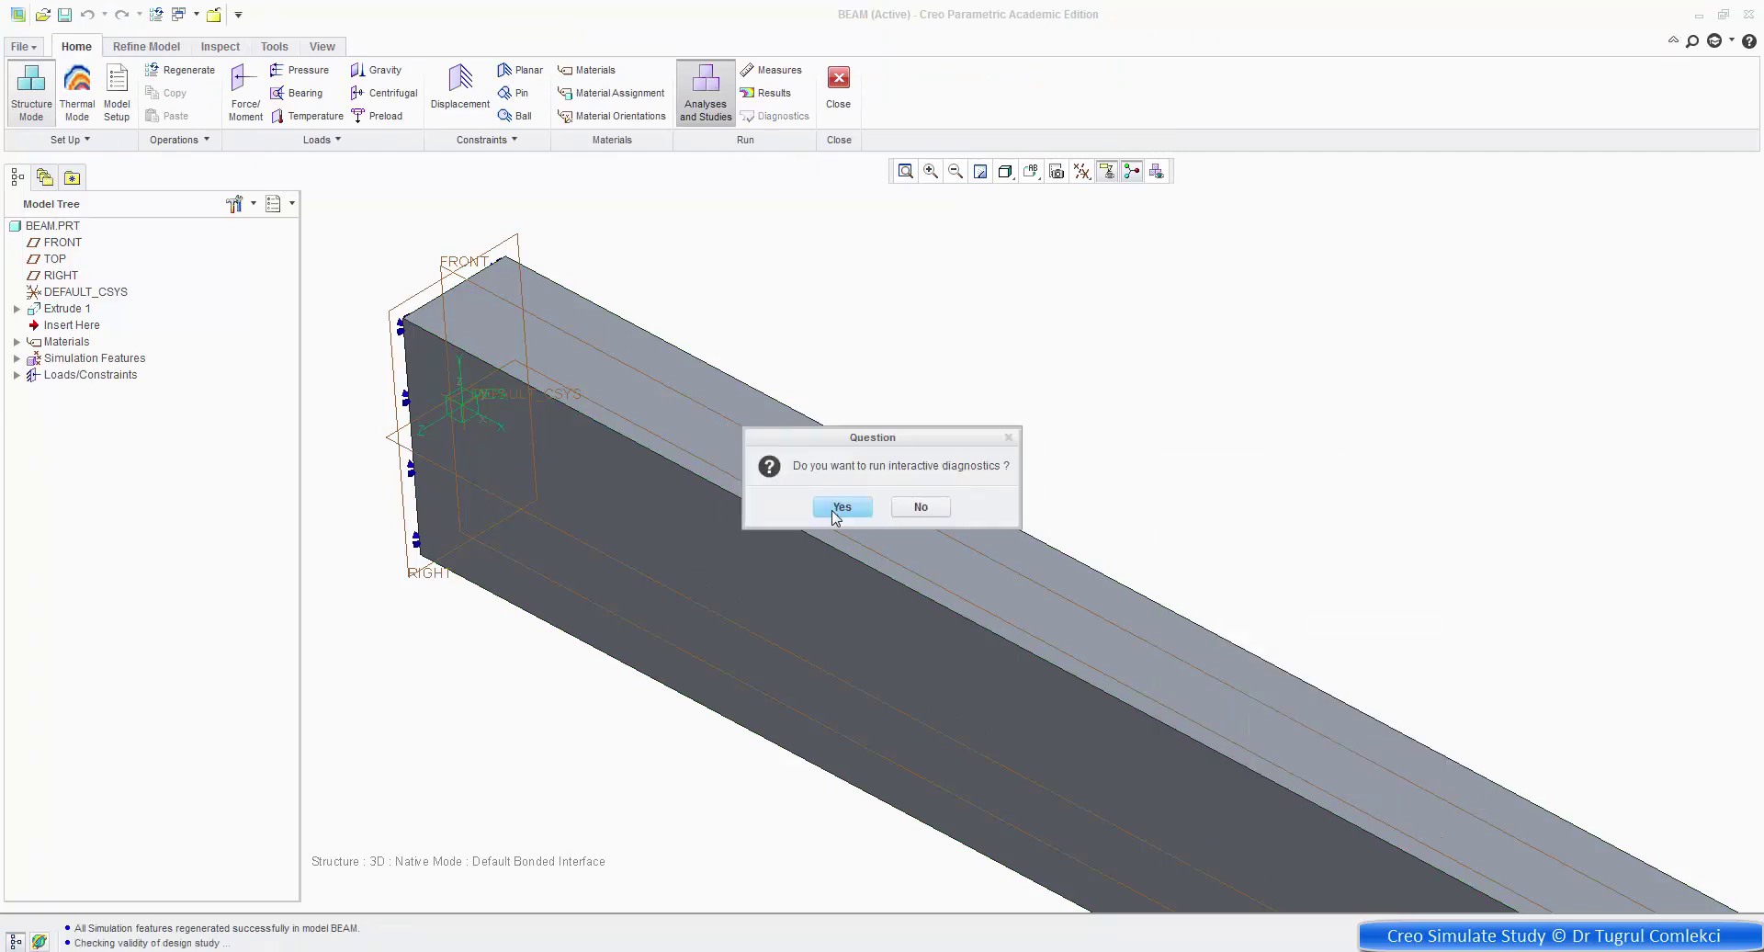
pyautogui.click(842, 507)
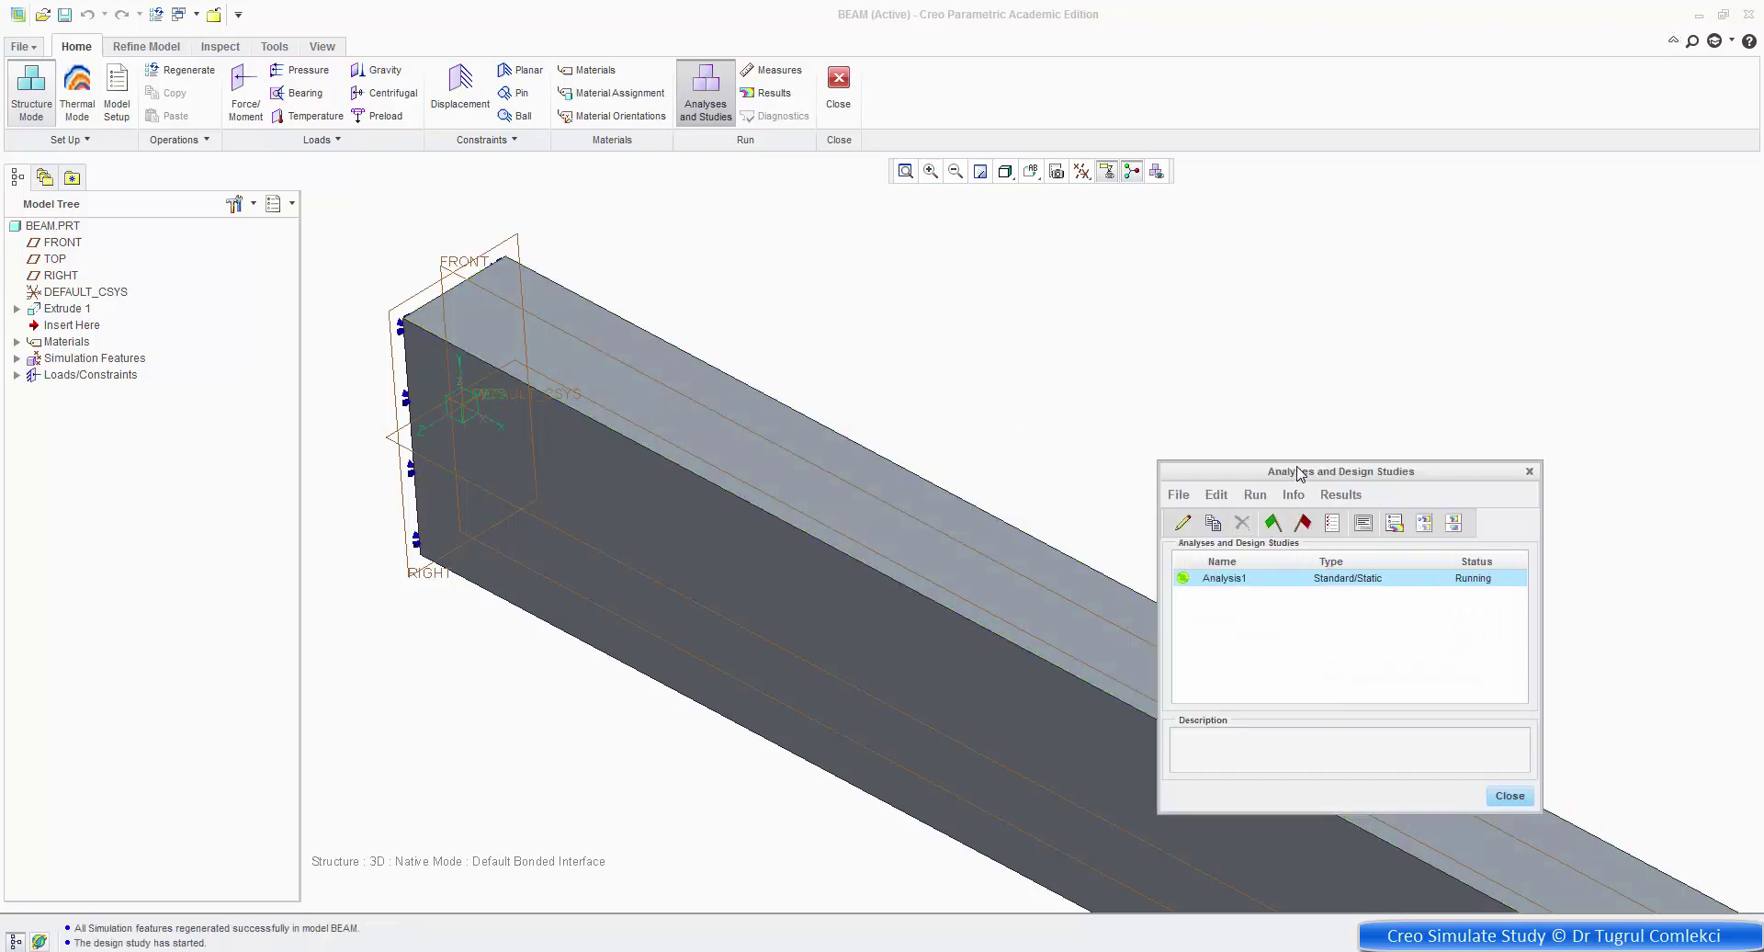
# Close the diagnostics and Analyses and Studies windows after the run completes.
pyautogui.moveTo(1301, 472); pyautogui.dragTo(1397, 254)
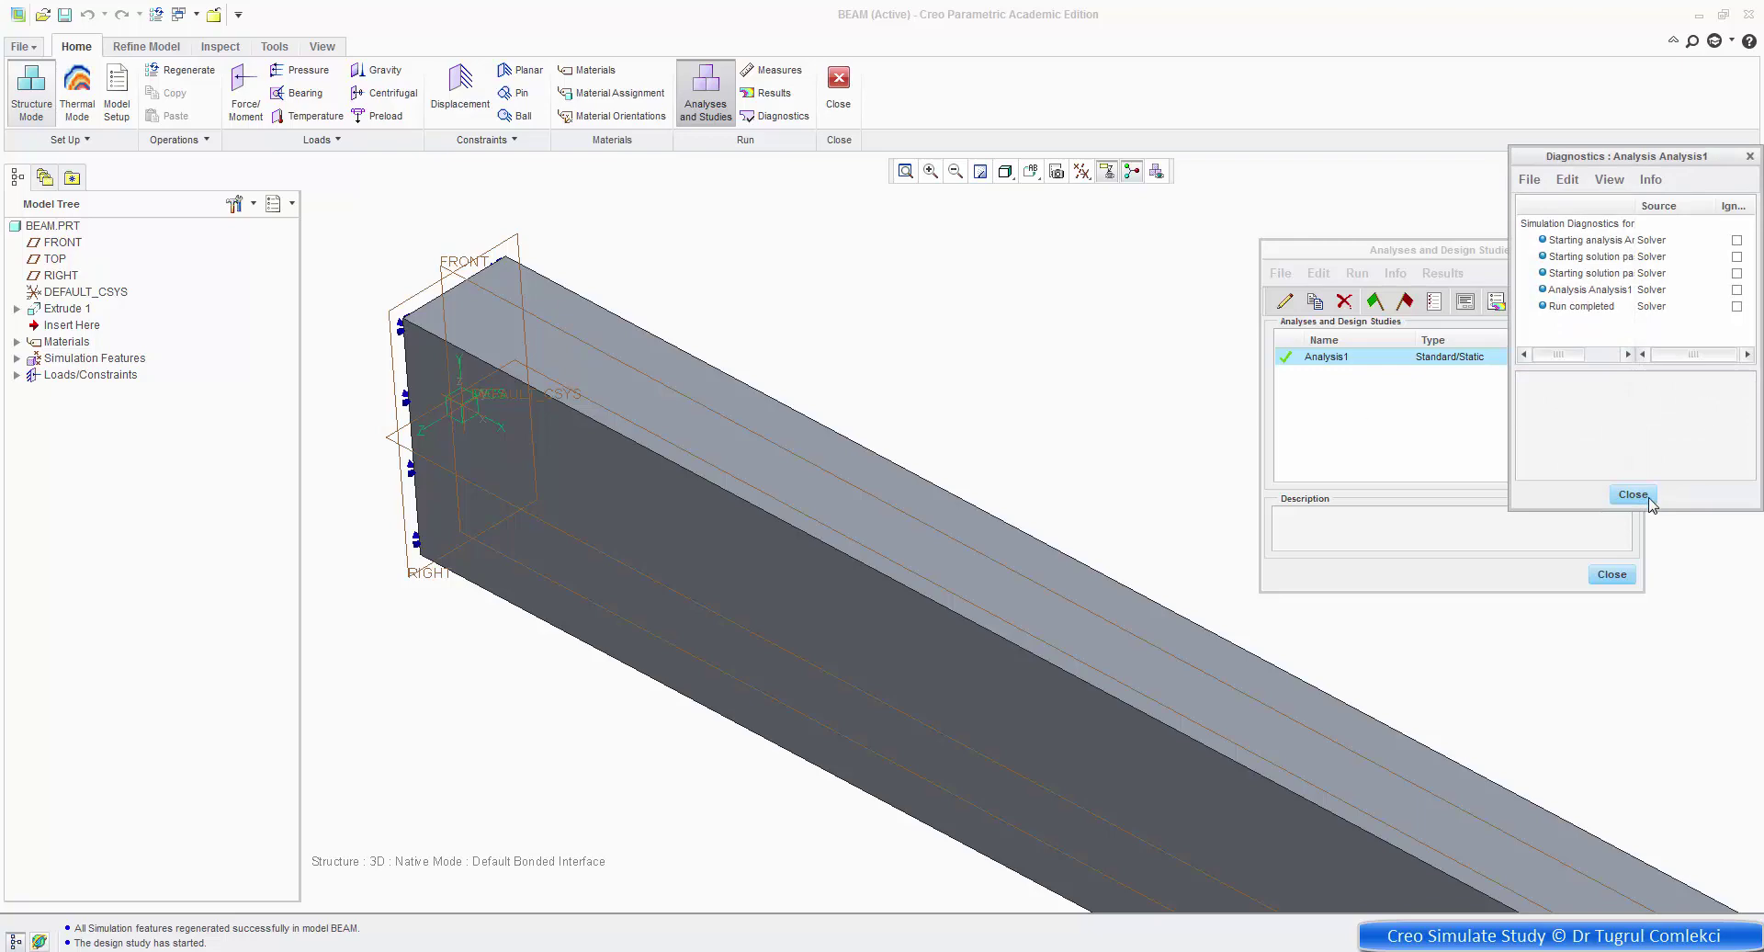
pyautogui.click(1633, 494)
pyautogui.click(1612, 575)
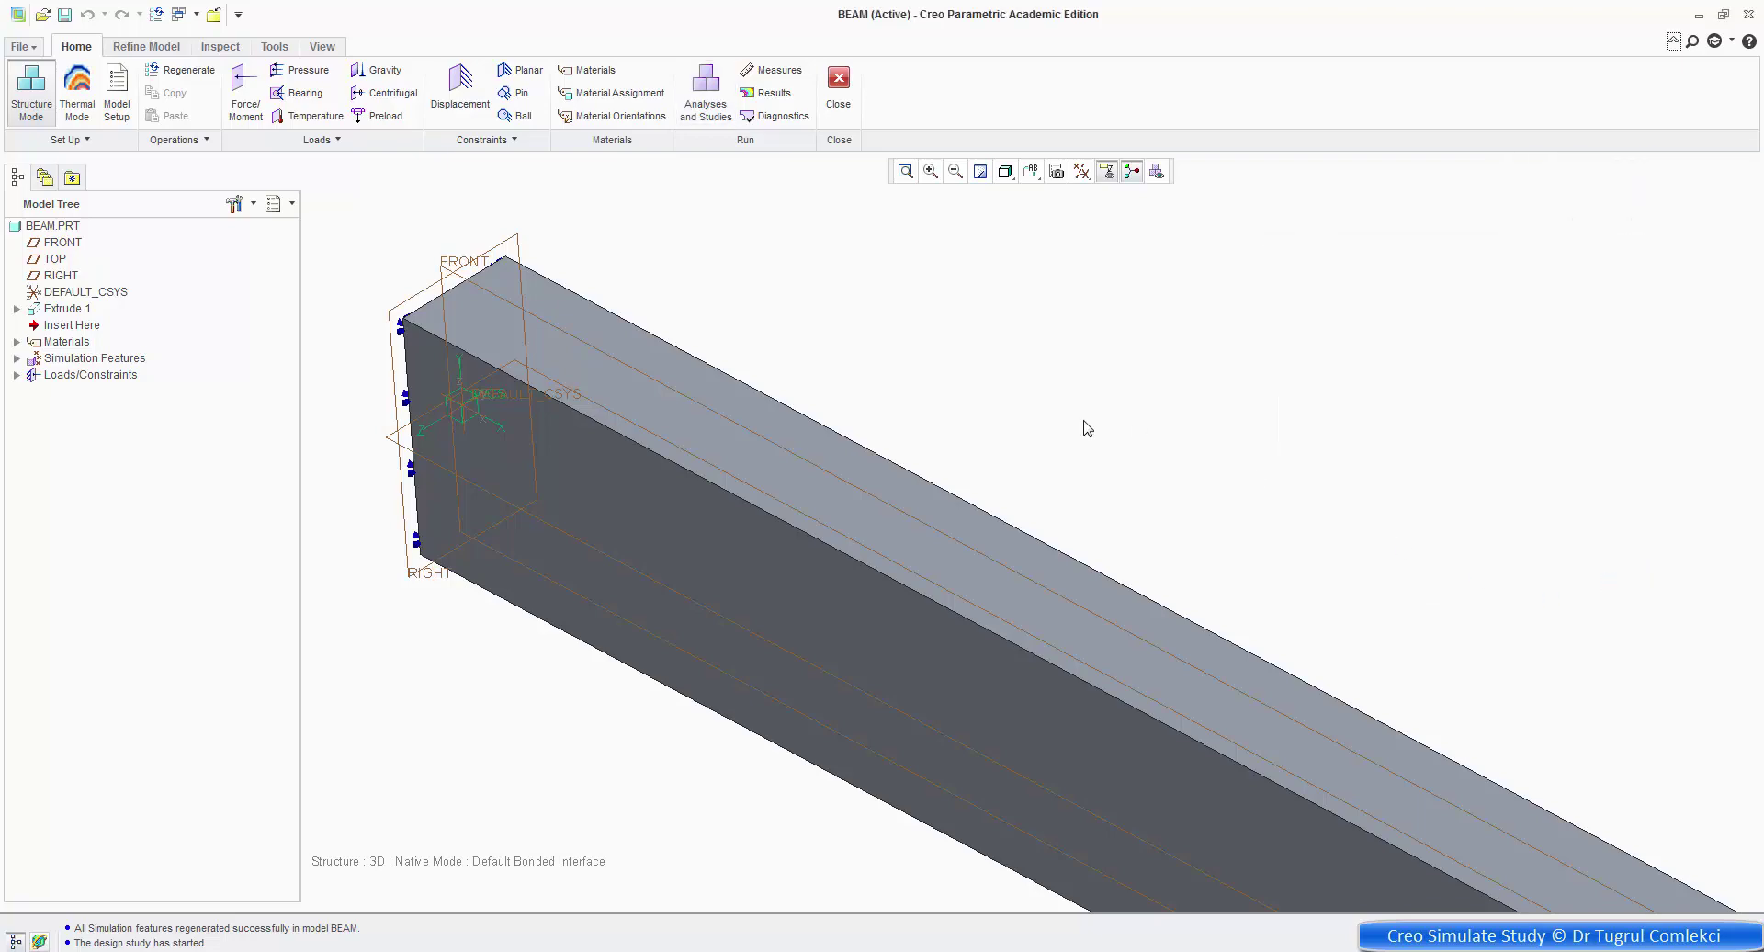
pyautogui.scroll(4, 1098, 468)
# Show Analysis1's von Mises stress for the 40 mm beam, now peaking at 838.427 MPa, then close Results.
pyautogui.keyDown('ctrl'); pyautogui.moveTo(1297, 579); pyautogui.dragTo(909, 409, button='middle'); pyautogui.keyUp('ctrl')
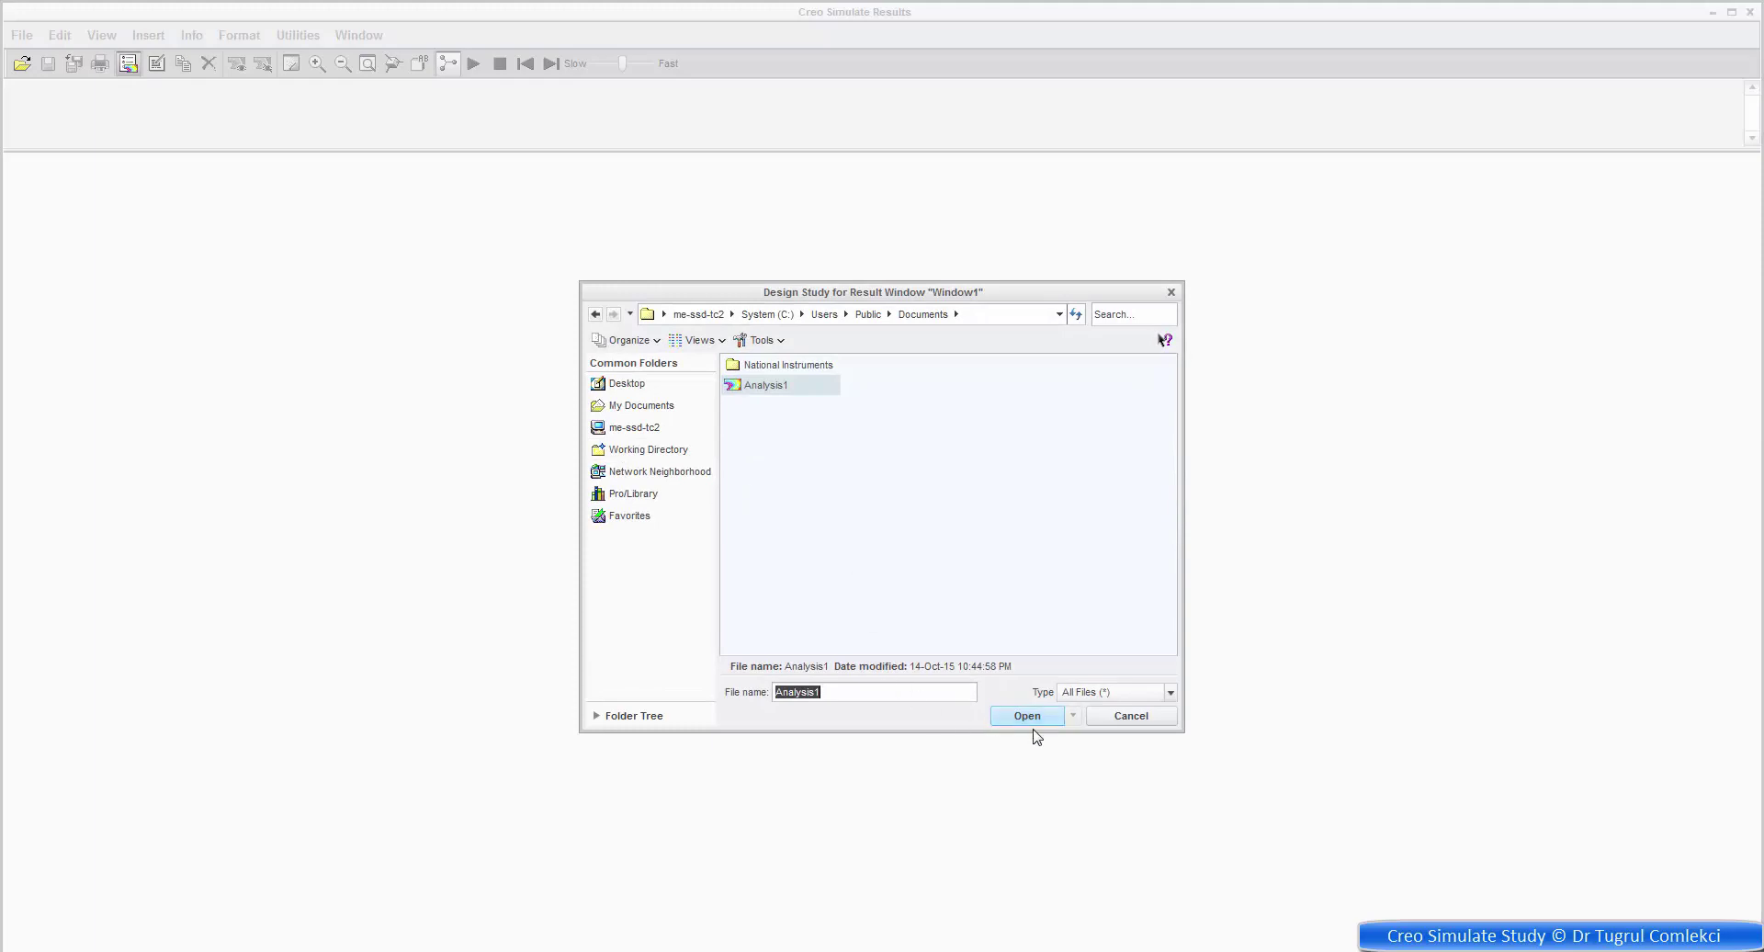
pyautogui.click(1027, 717)
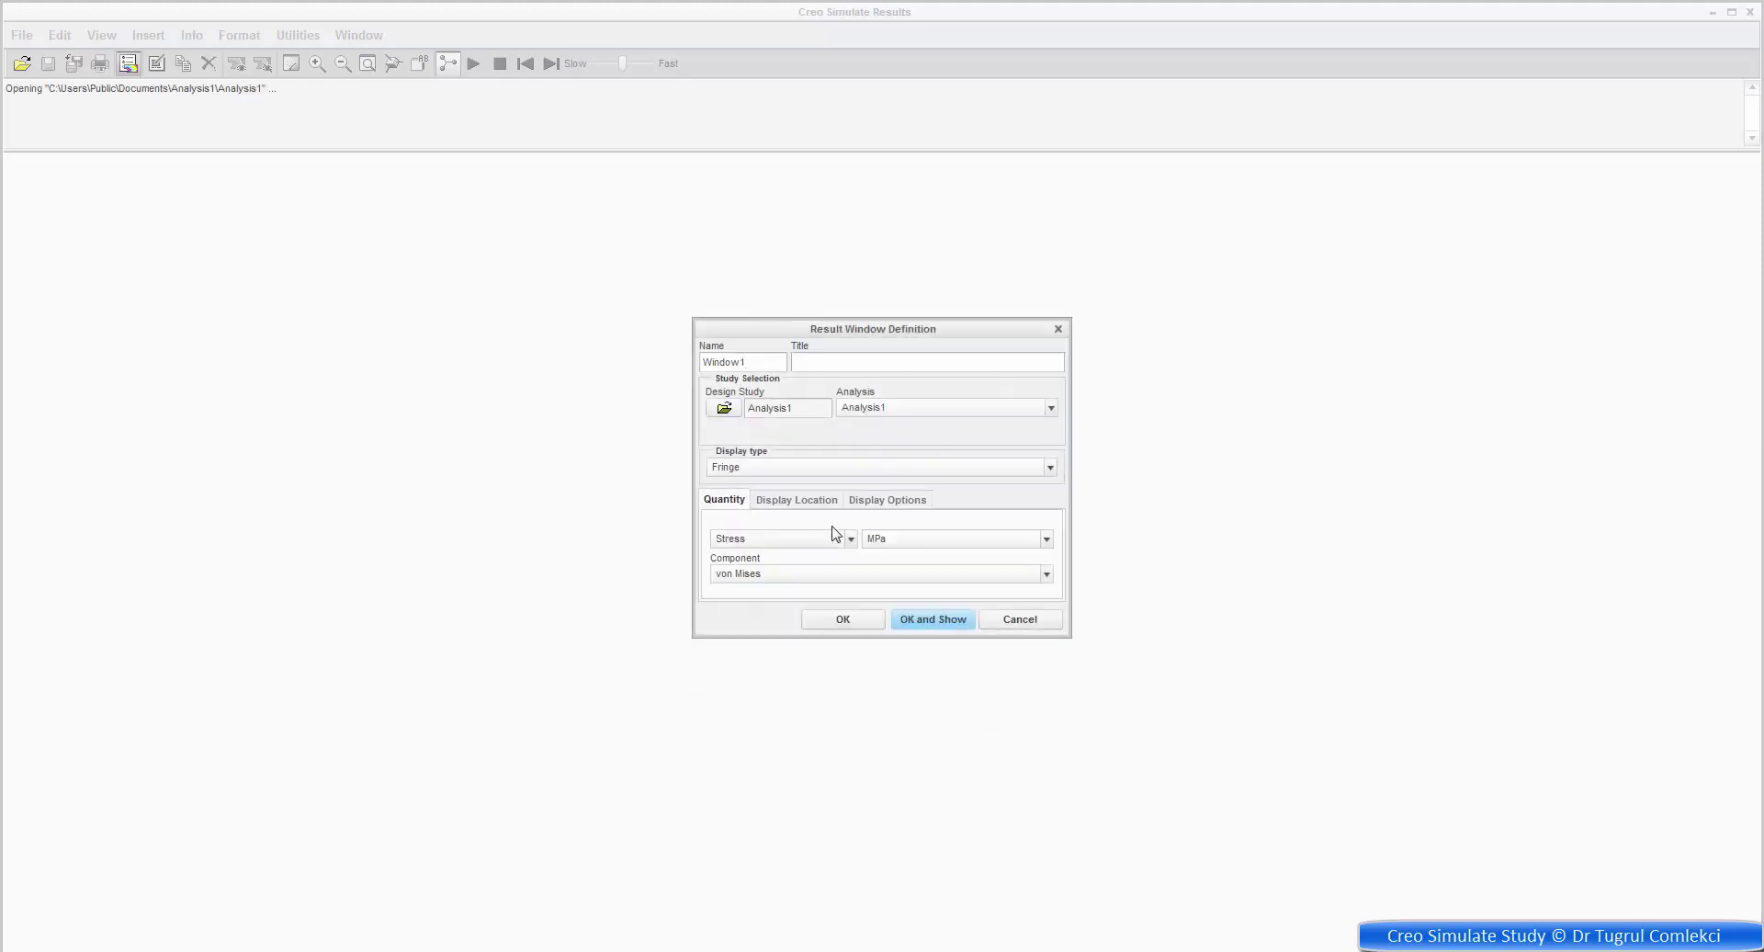
pyautogui.click(930, 622)
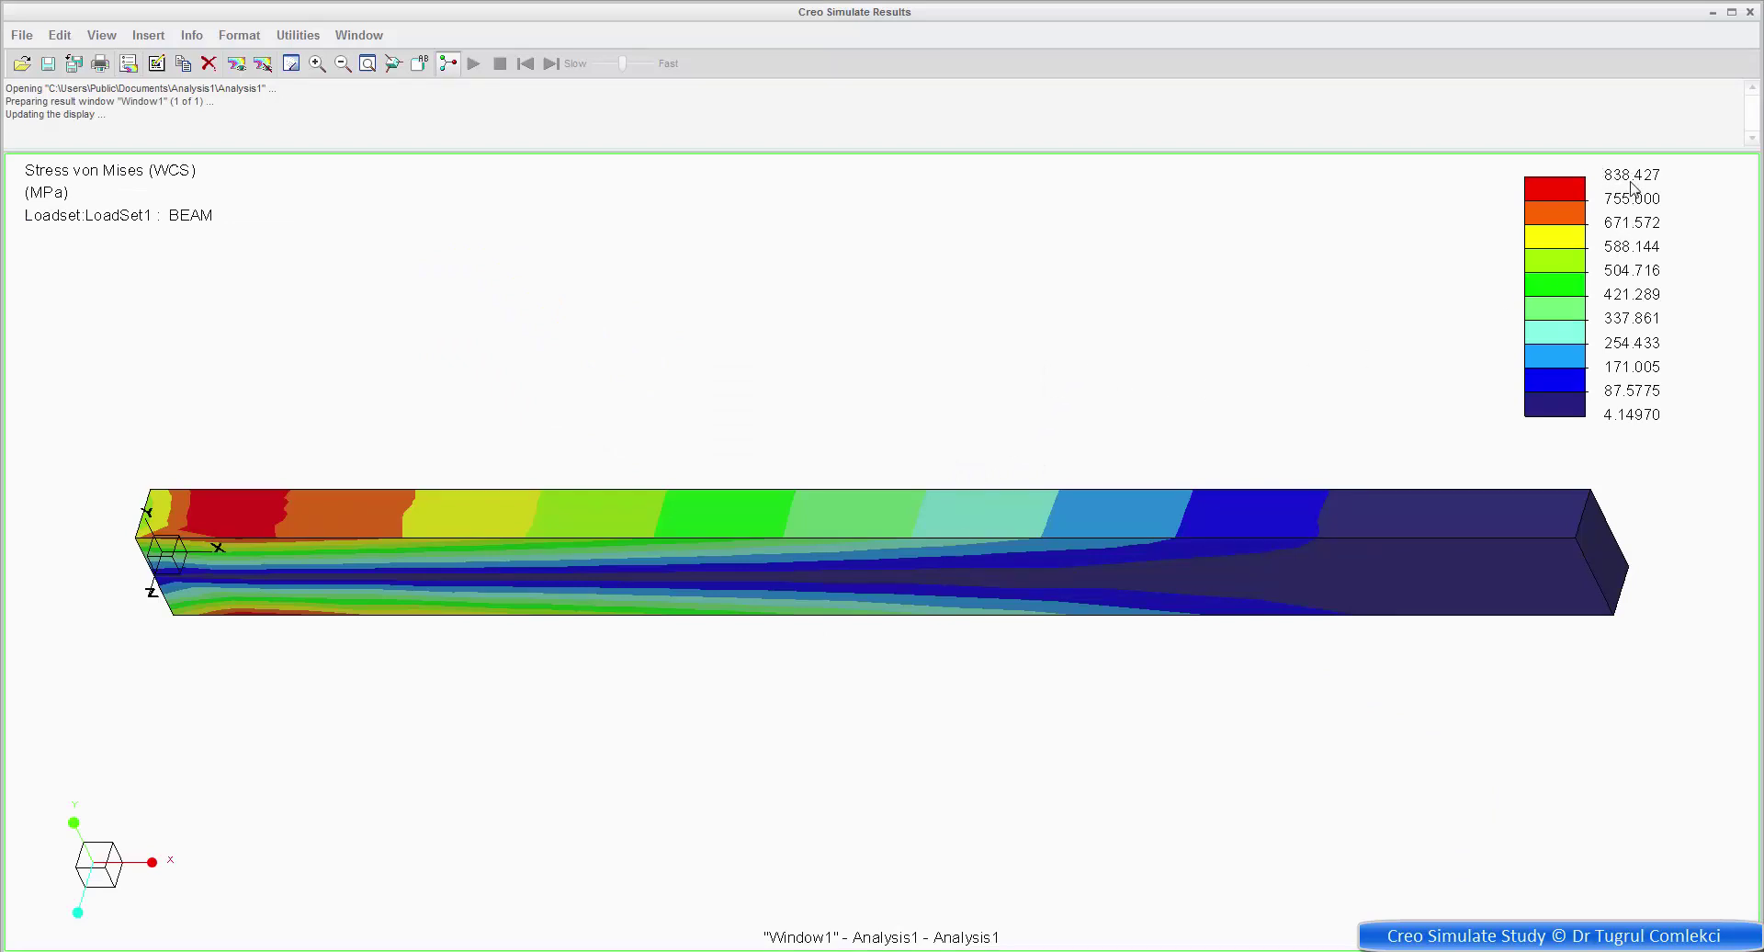
pyautogui.moveTo(1304, 390)
pyautogui.mouseDown(button='middle')
pyautogui.moveTo(1204, 402)
pyautogui.moveTo(1284, 508)
pyautogui.moveTo(1320, 394)
pyautogui.mouseUp(button='middle')
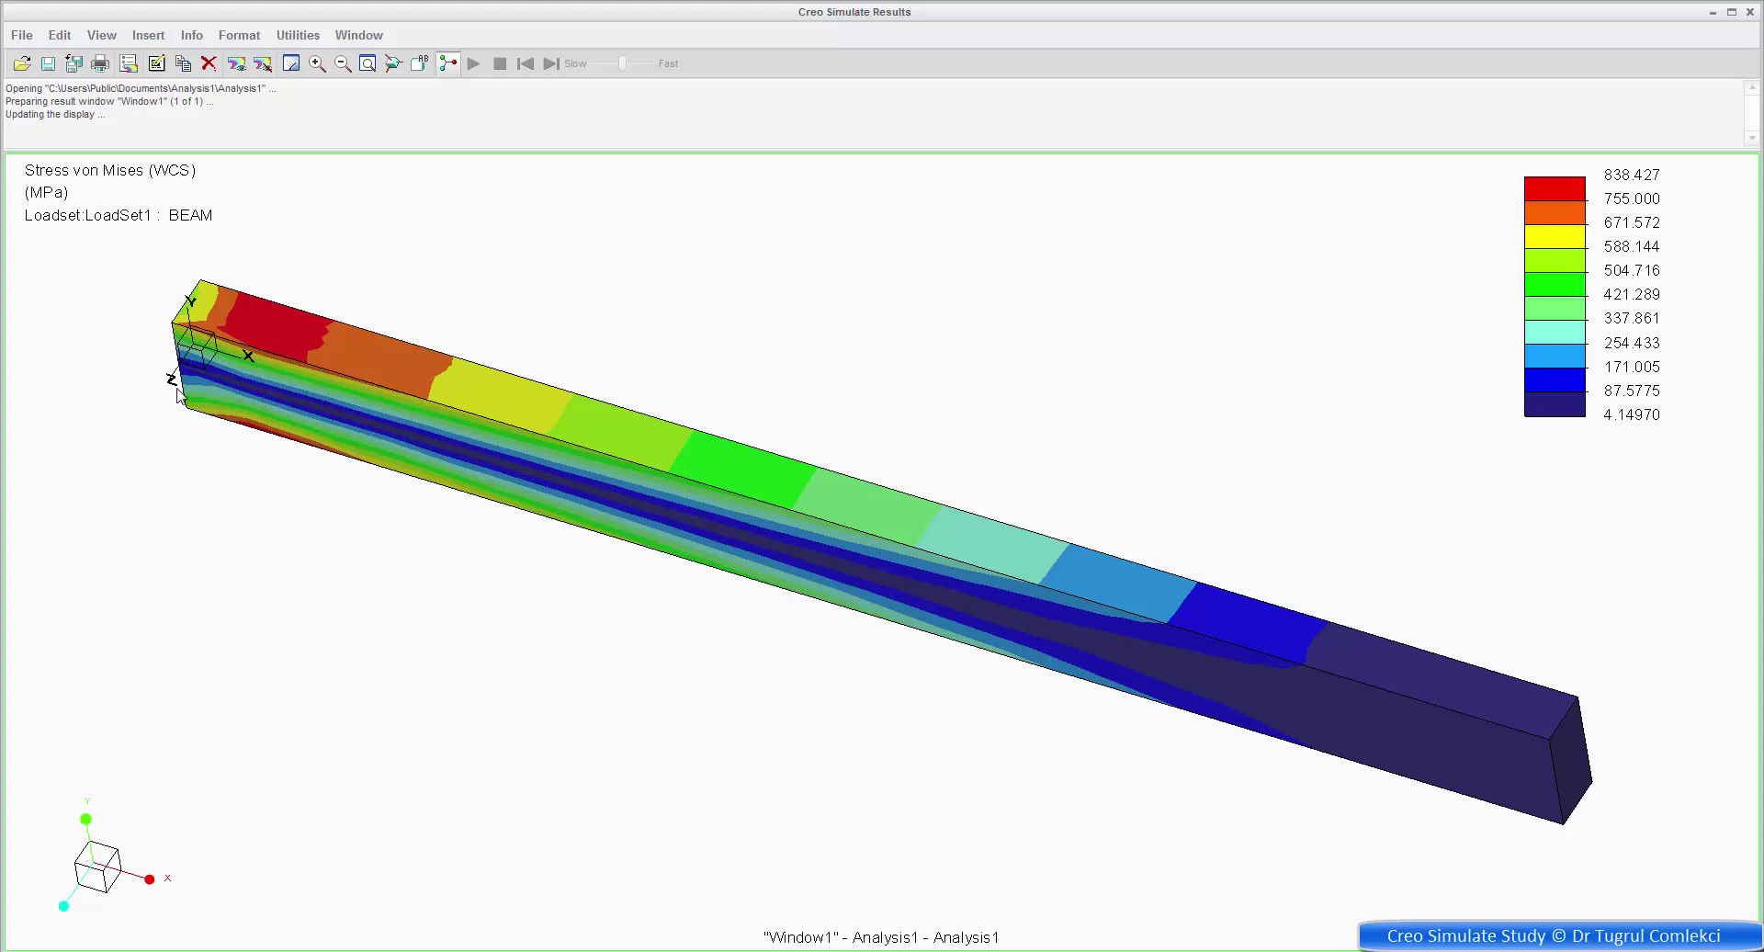
pyautogui.click(1748, 15)
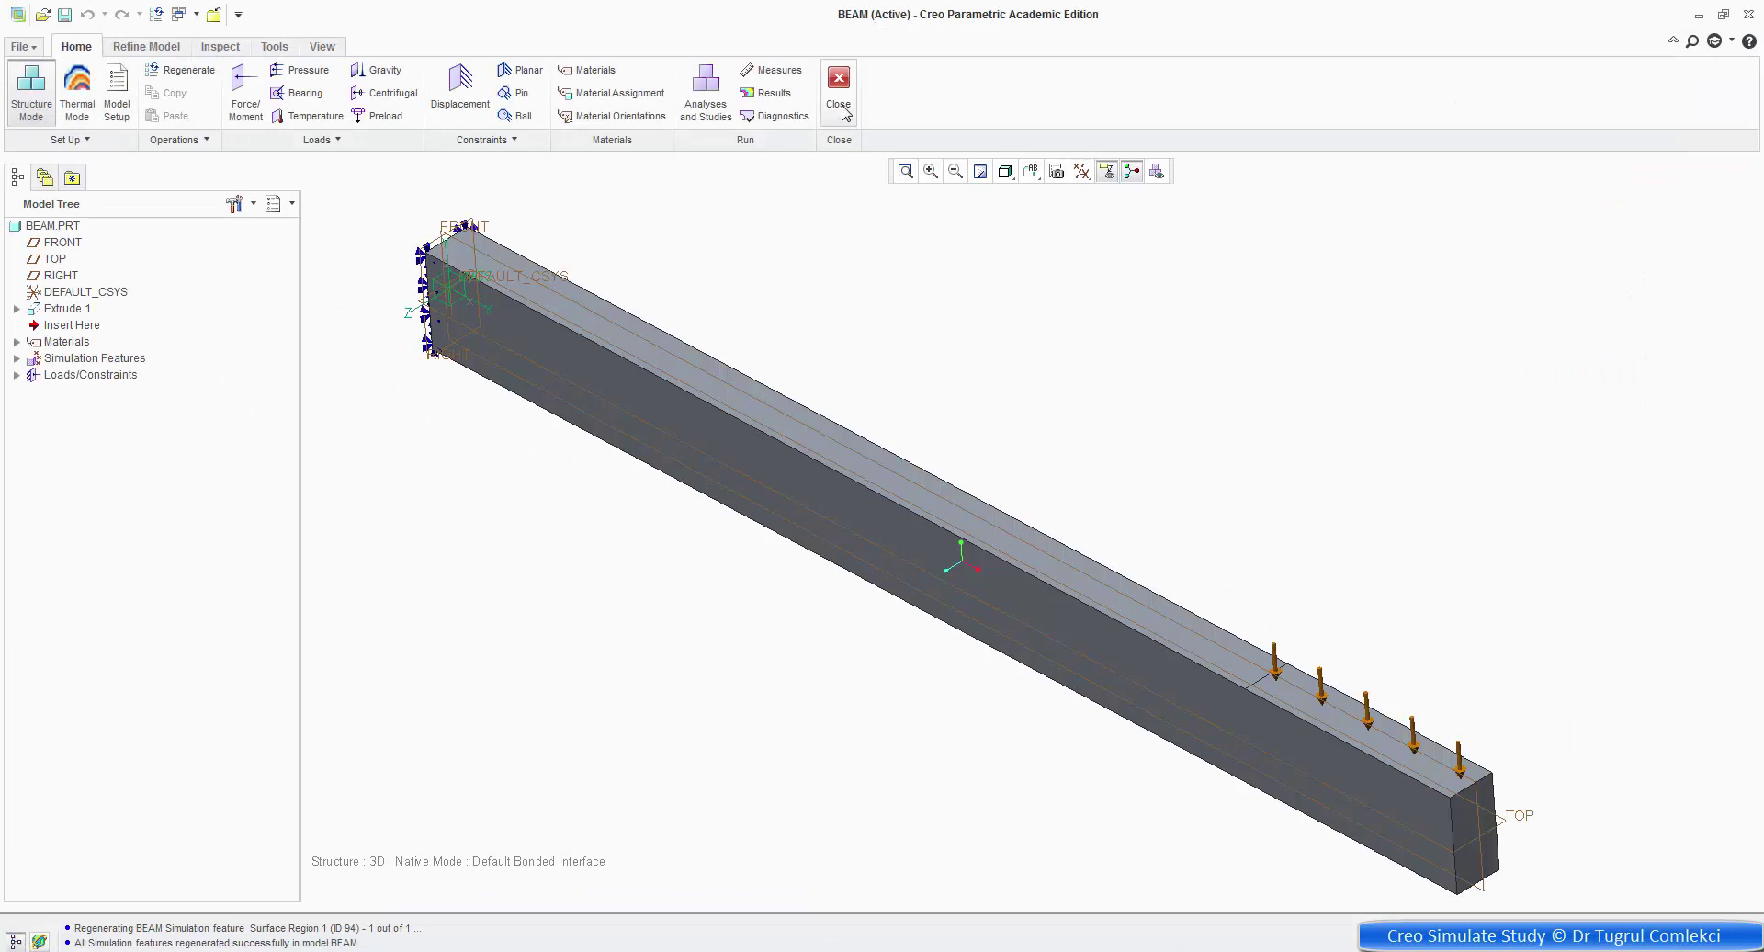
# Create study1, a Global Sensitivity study on Analysis1, and begin selecting a model dimension.
pyautogui.click(703, 89)
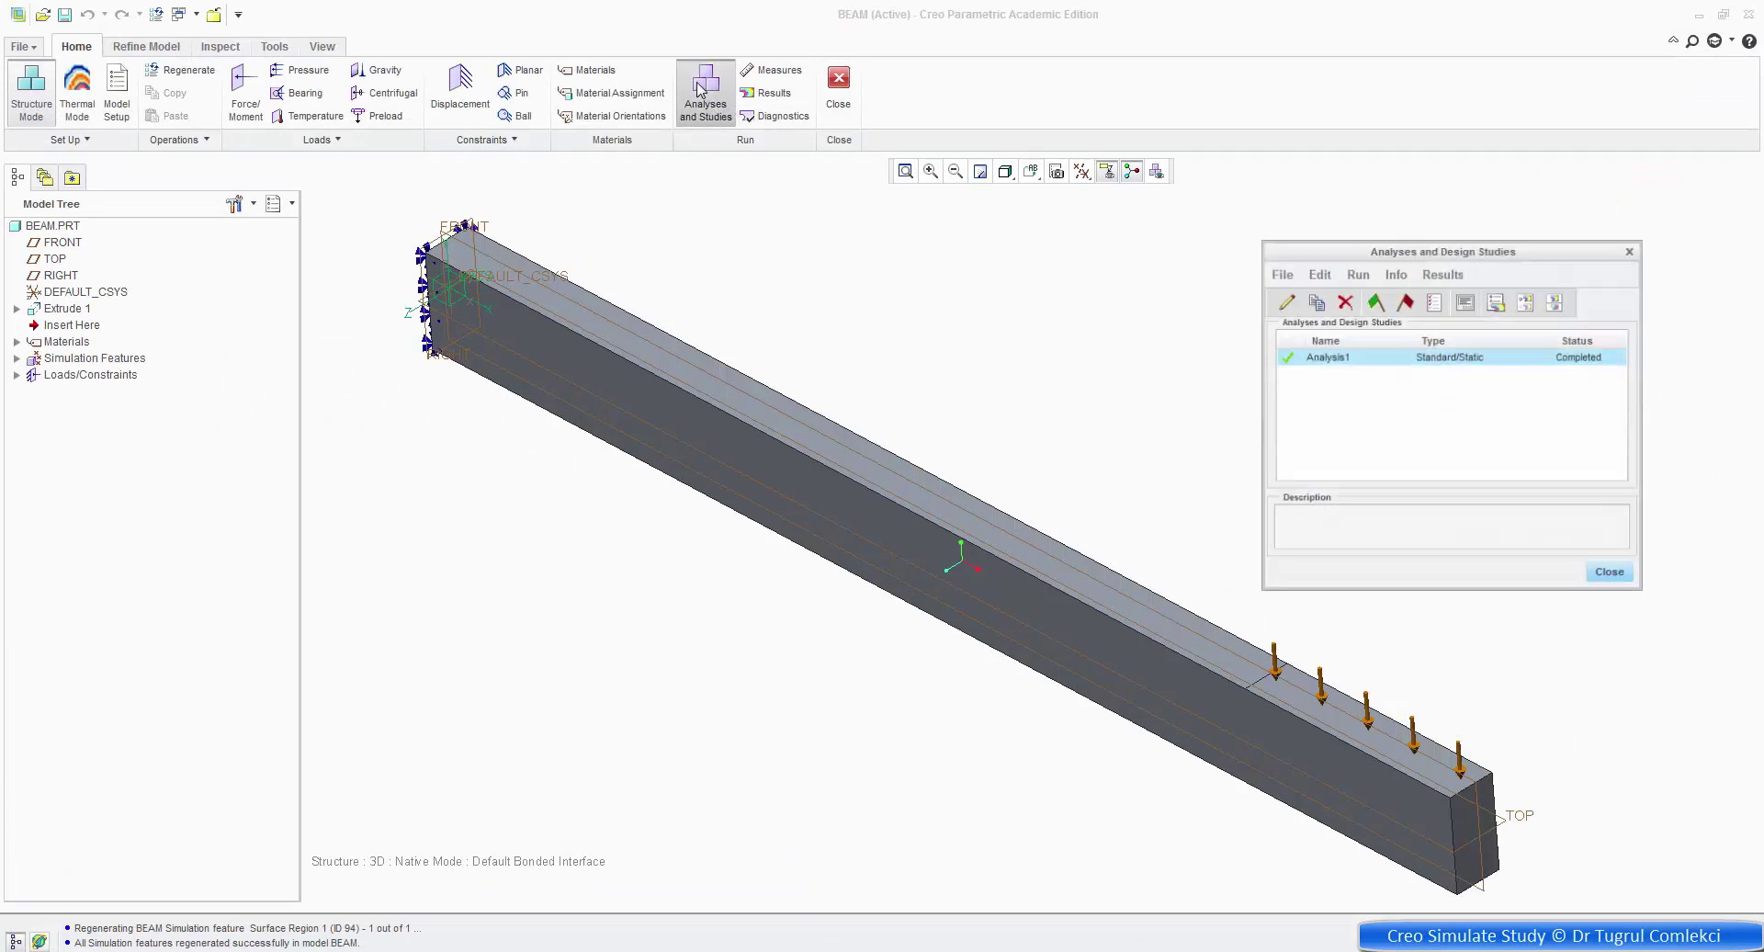
pyautogui.click(1285, 275)
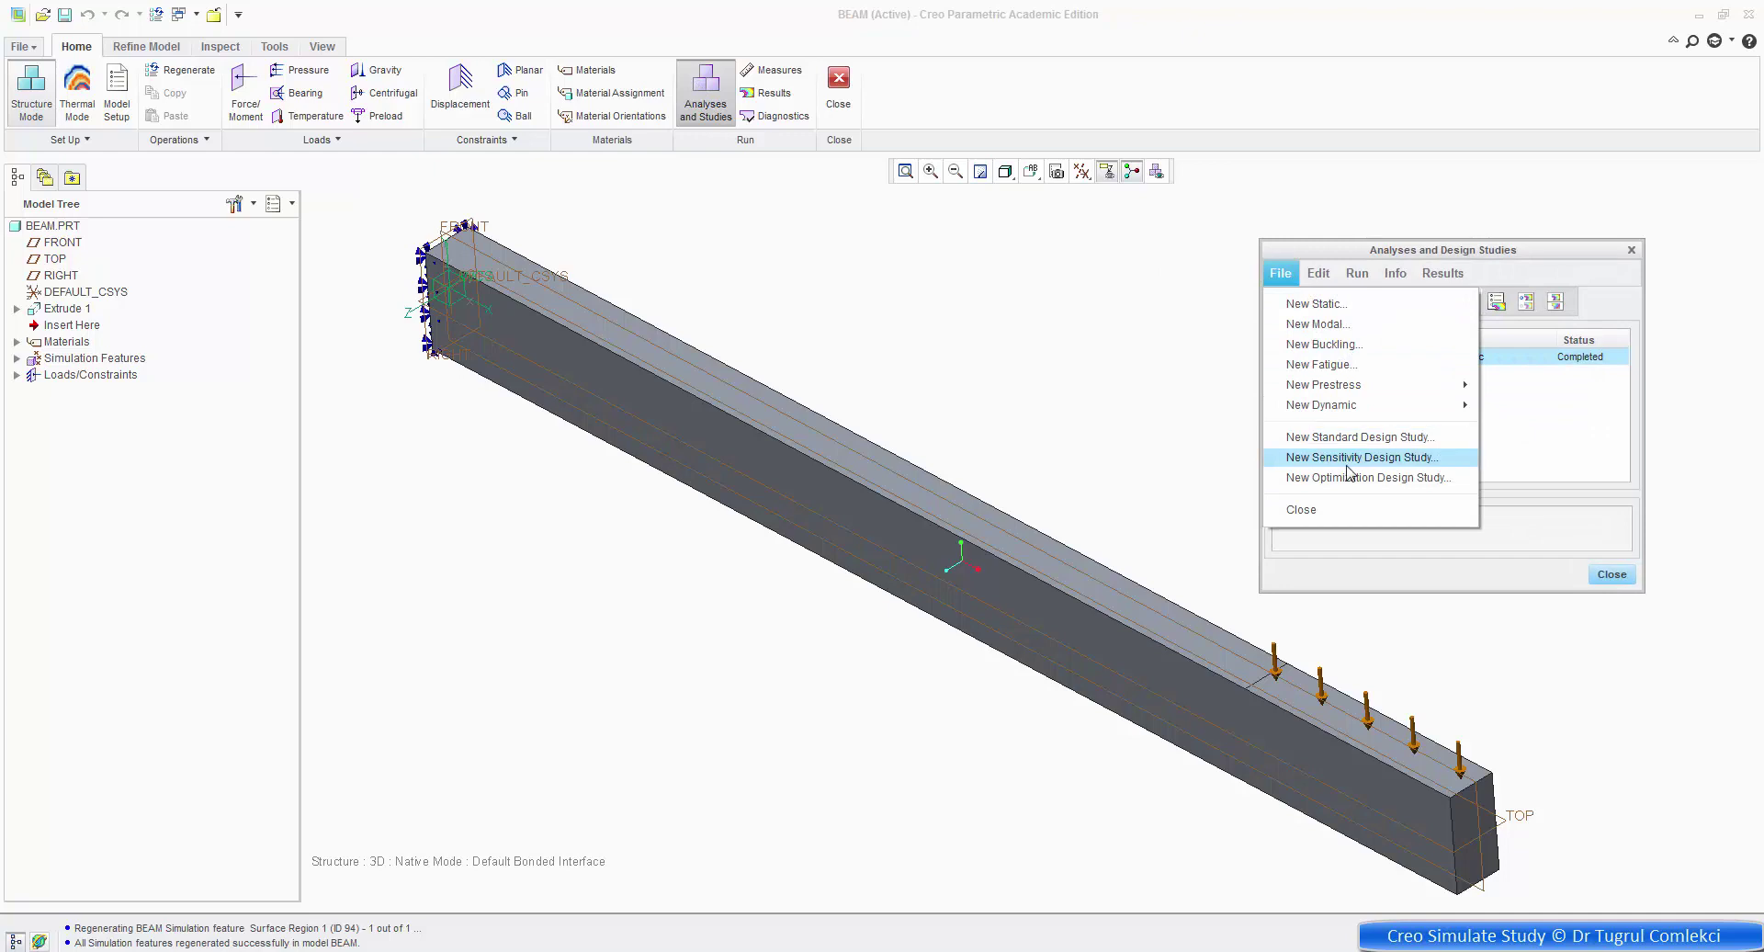
pyautogui.click(1374, 459)
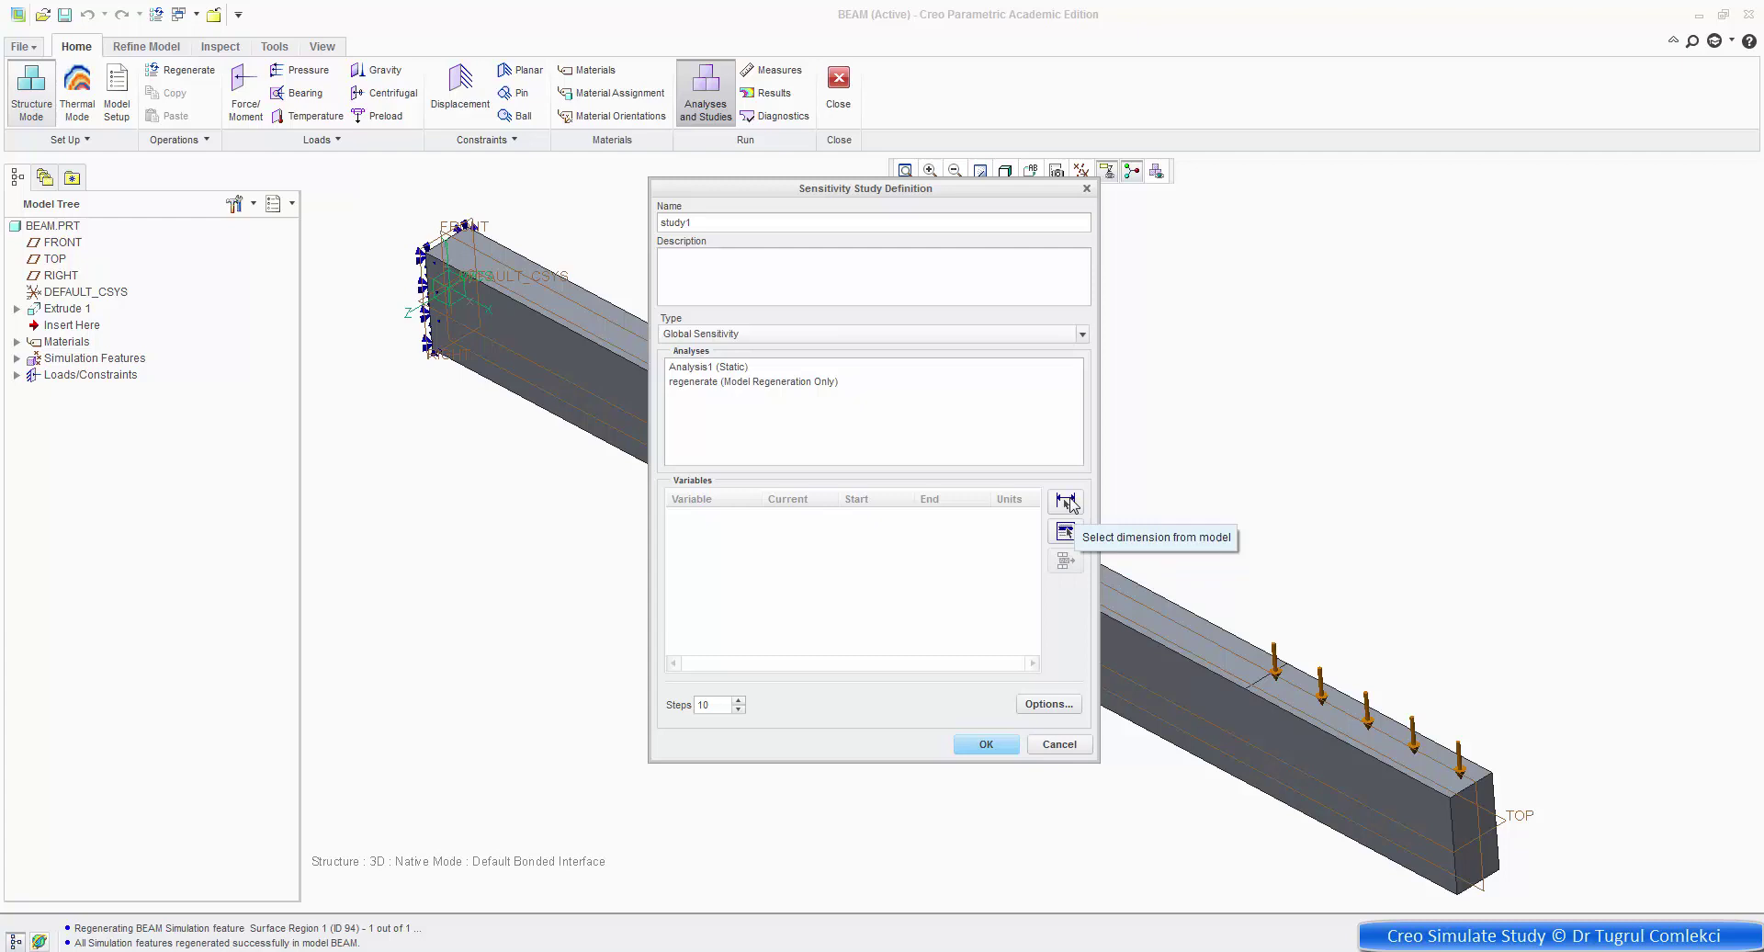
pyautogui.click(1068, 501)
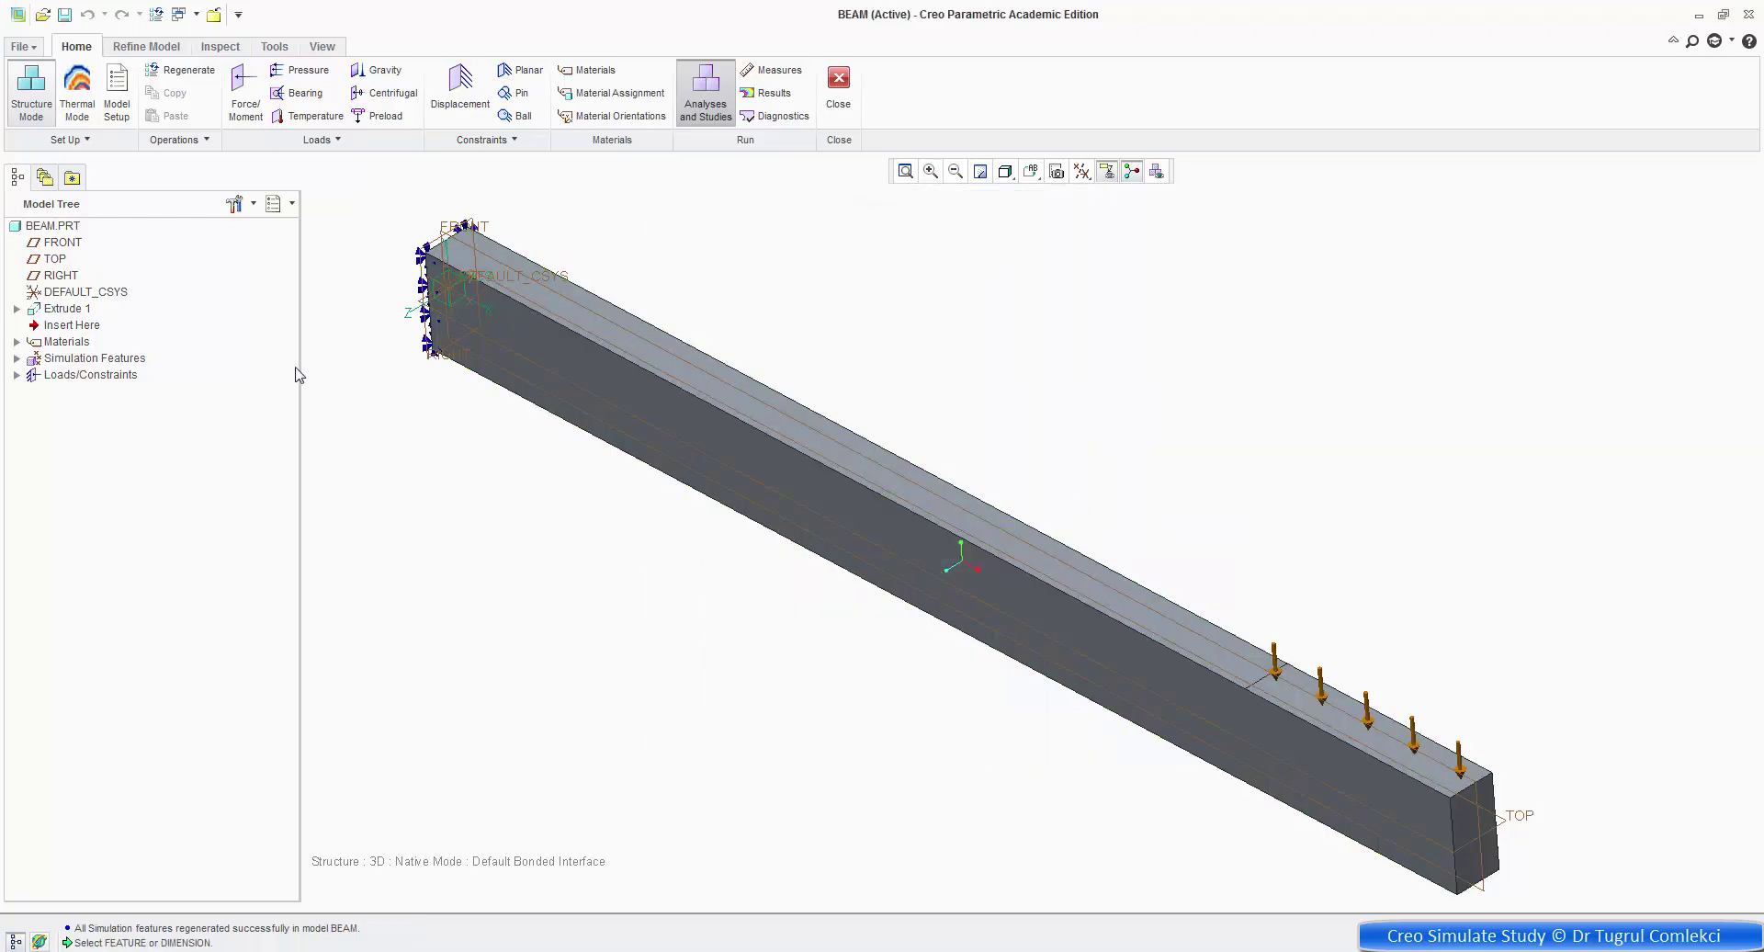
# Pick the beam's 40 mm depth dimension d4 from Extrude 1 as the study variable.
pyautogui.click(15, 309)
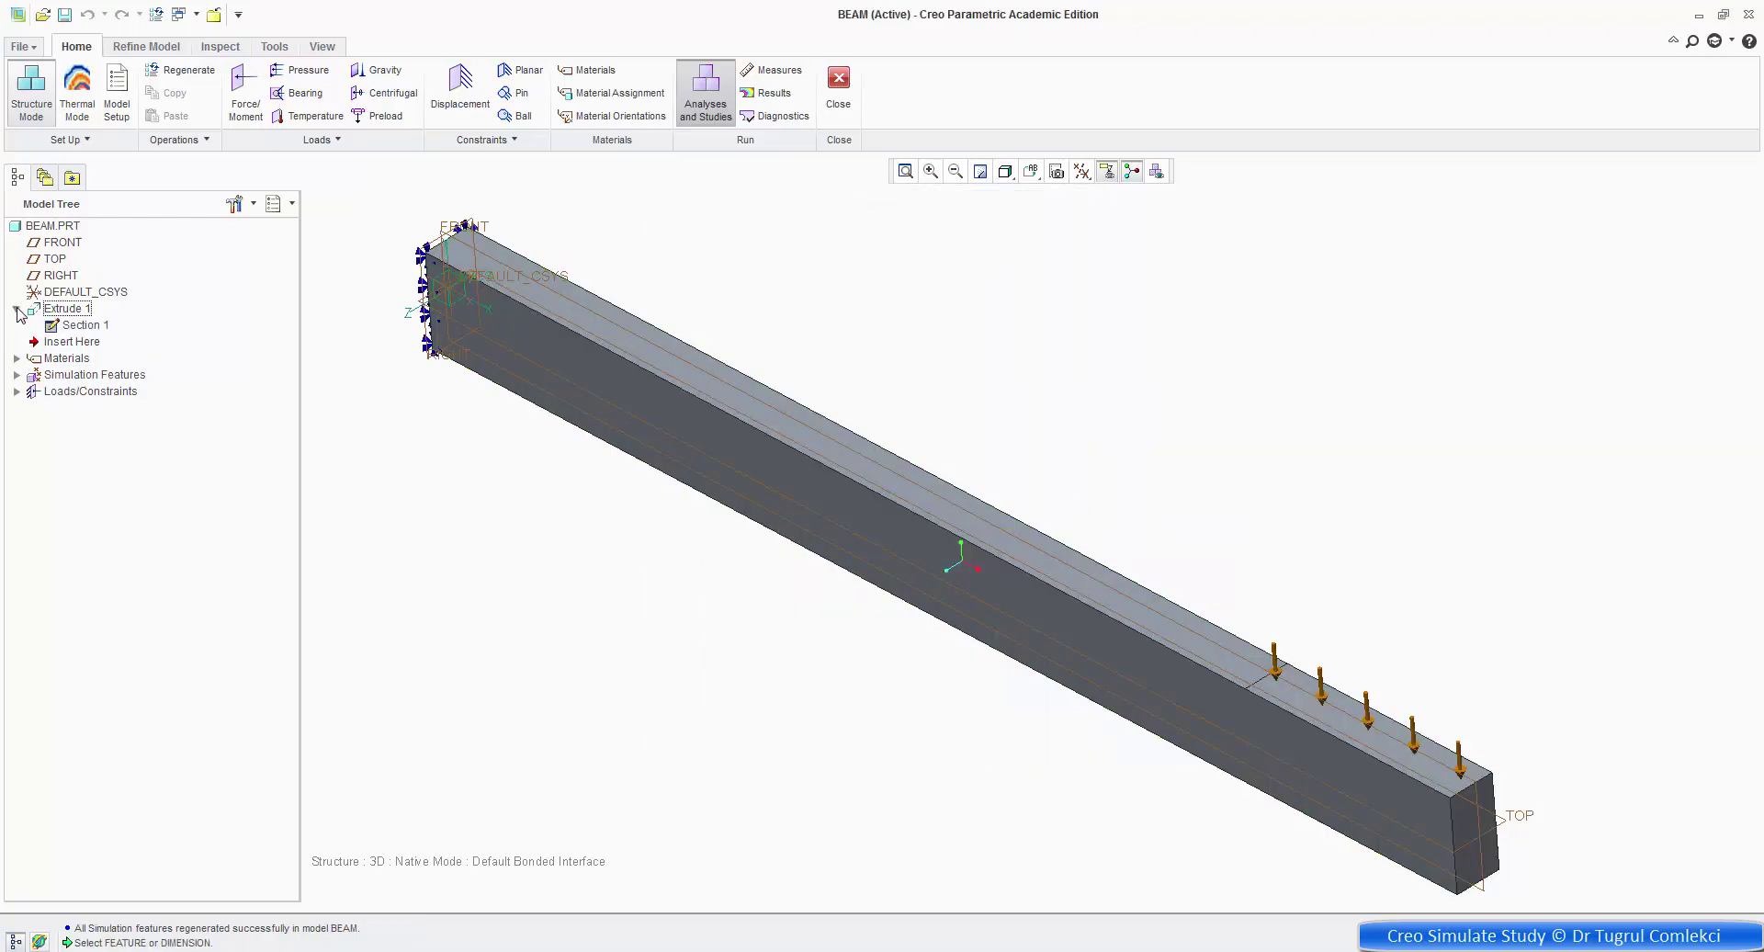
pyautogui.click(85, 329)
pyautogui.scroll(-5, 358, 267)
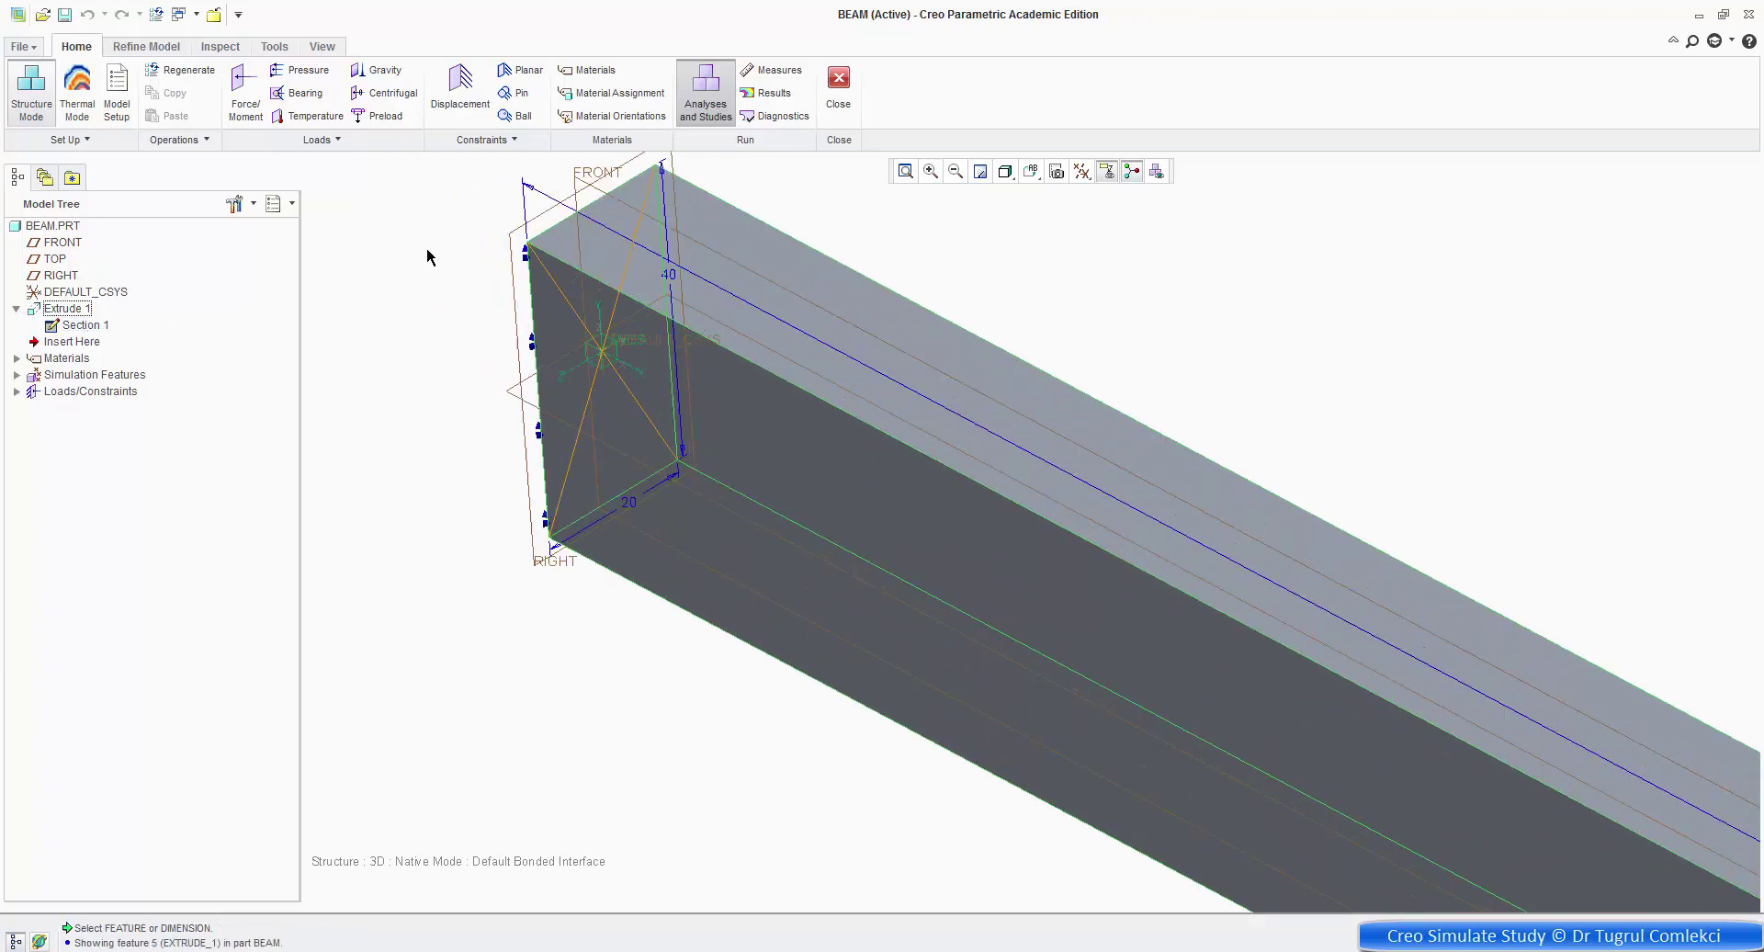
pyautogui.click(669, 279)
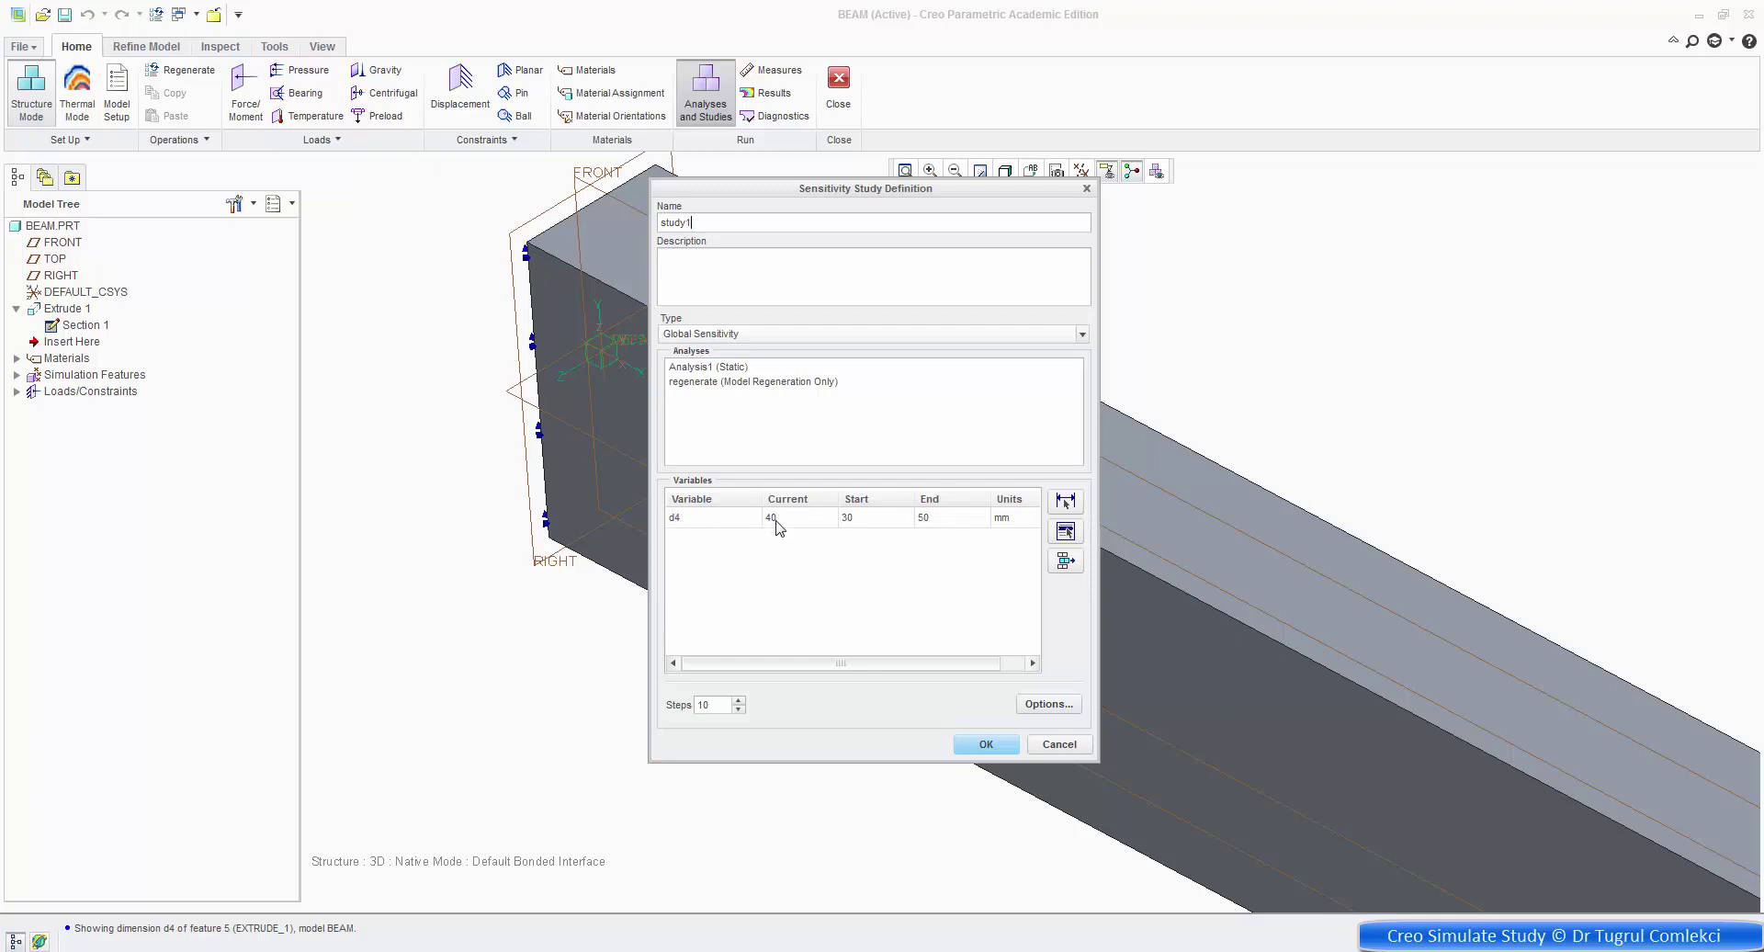
# Vary d4 from 40 to 100, include Analysis1, and confirm the study definition.
pyautogui.click(860, 519)
pyautogui.write('40')
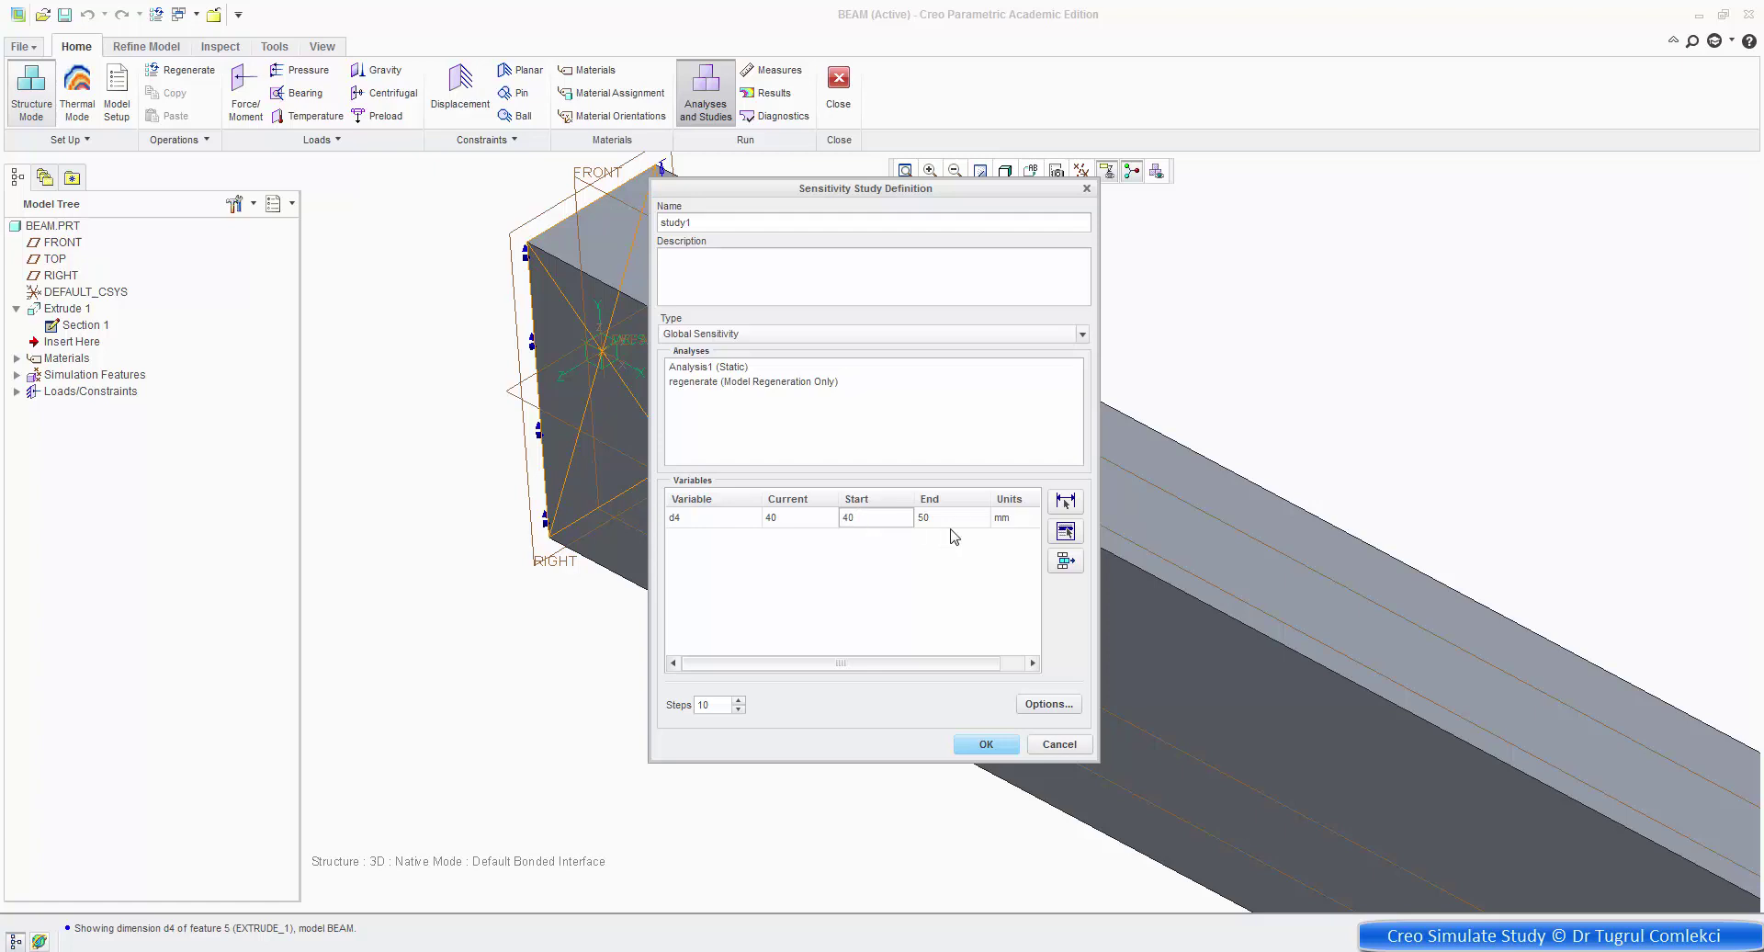
pyautogui.click(944, 531)
pyautogui.write('1')
pyautogui.click(988, 745)
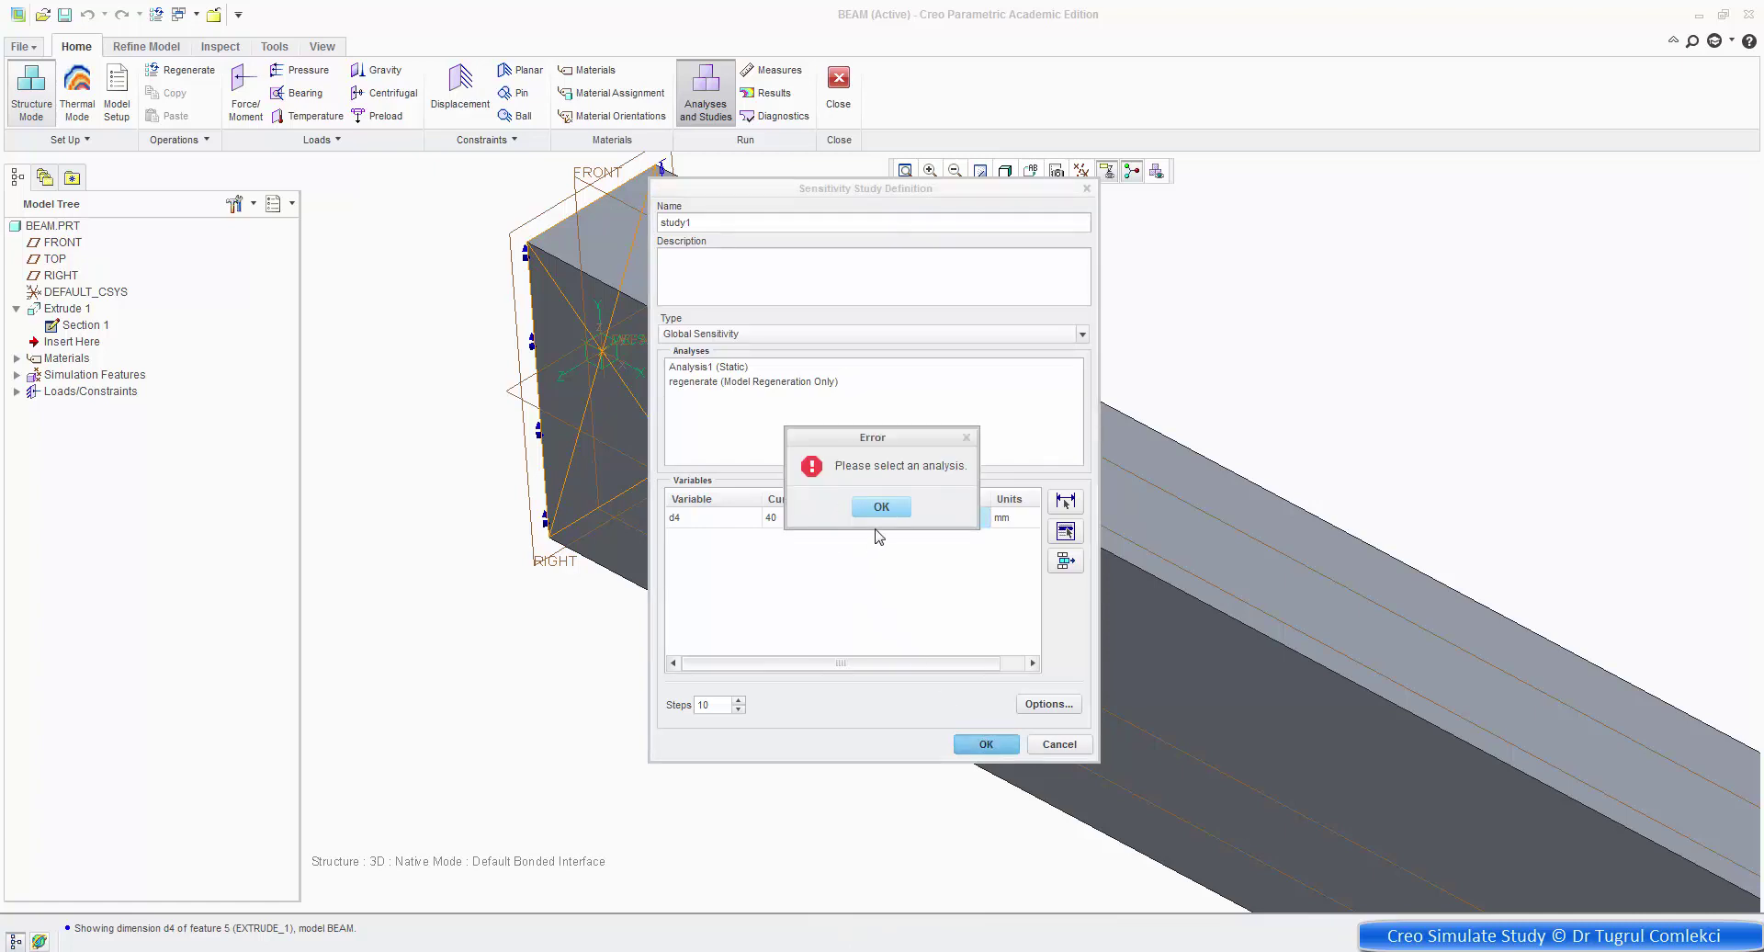
pyautogui.click(880, 507)
pyautogui.click(706, 368)
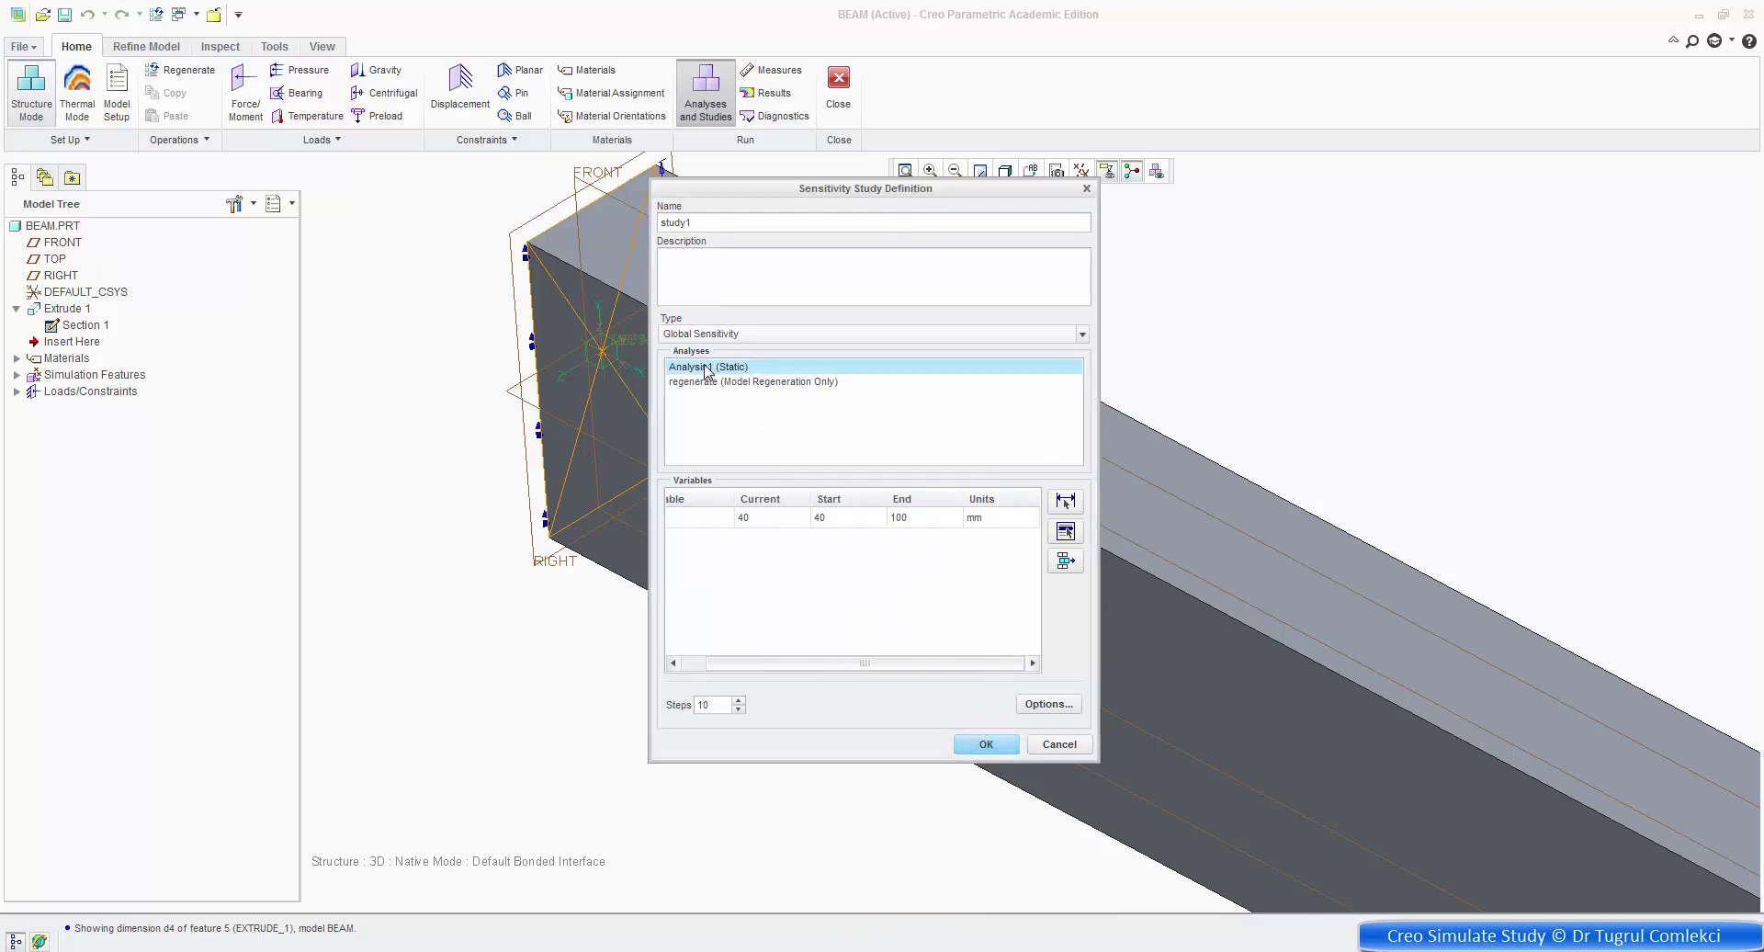
pyautogui.click(982, 745)
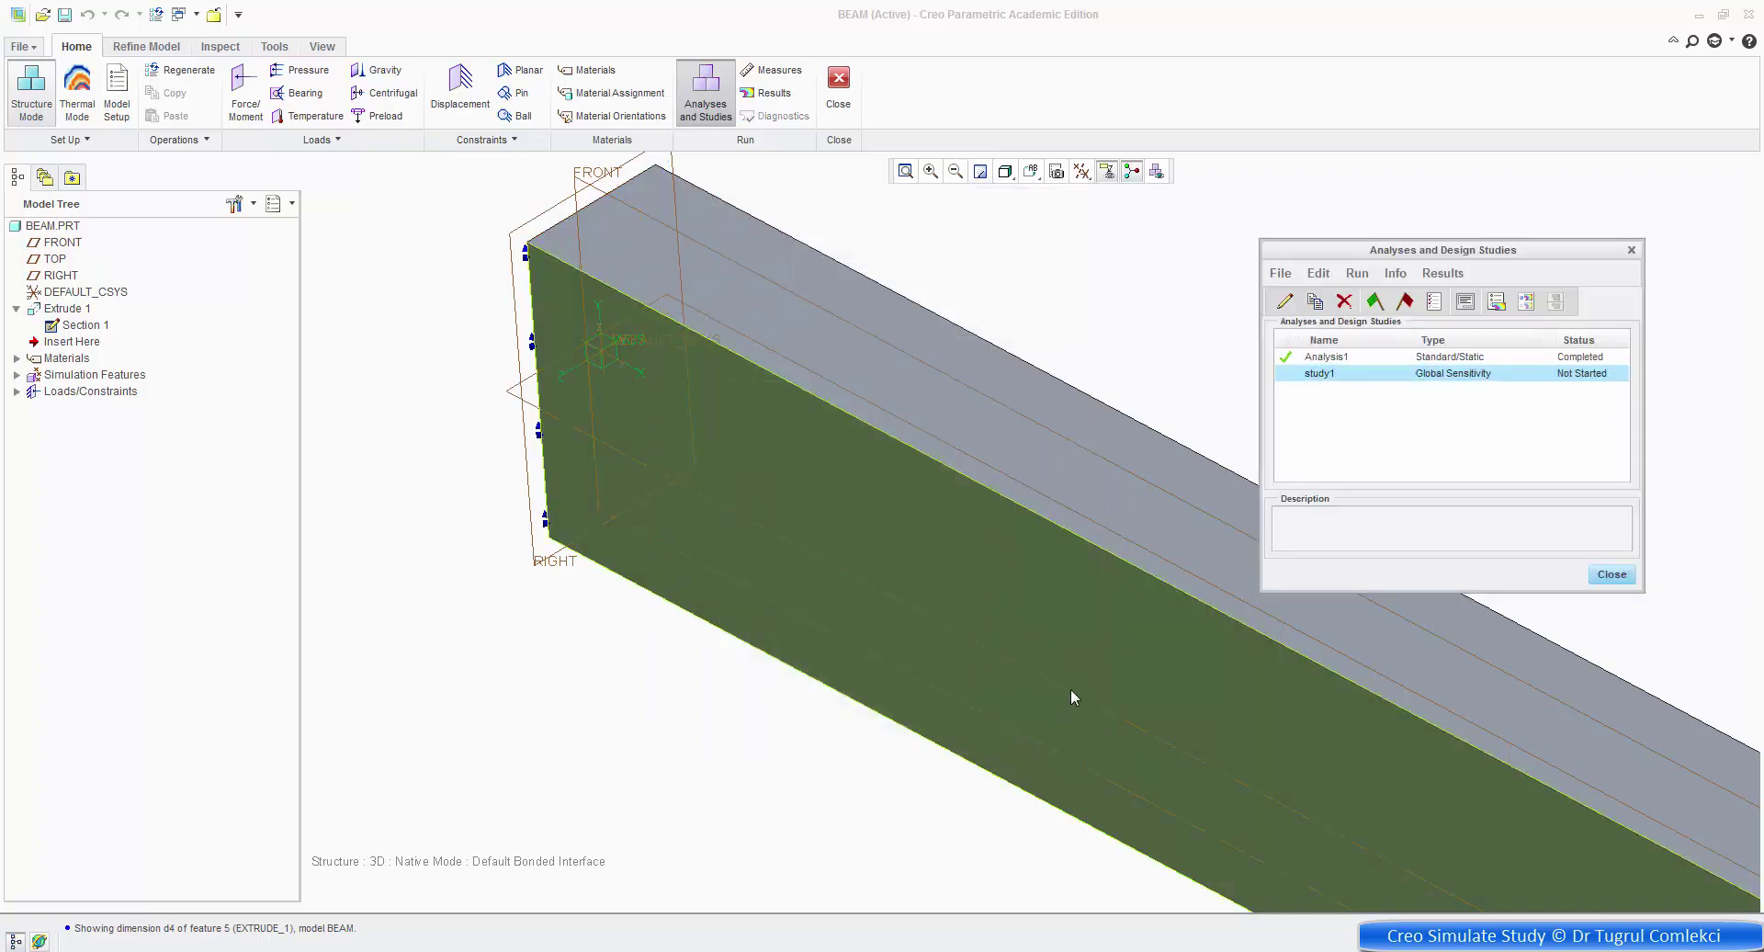
# Run study1 with interactive diagnostics and monitor its status report through the d4 steps.
pyautogui.click(1376, 303)
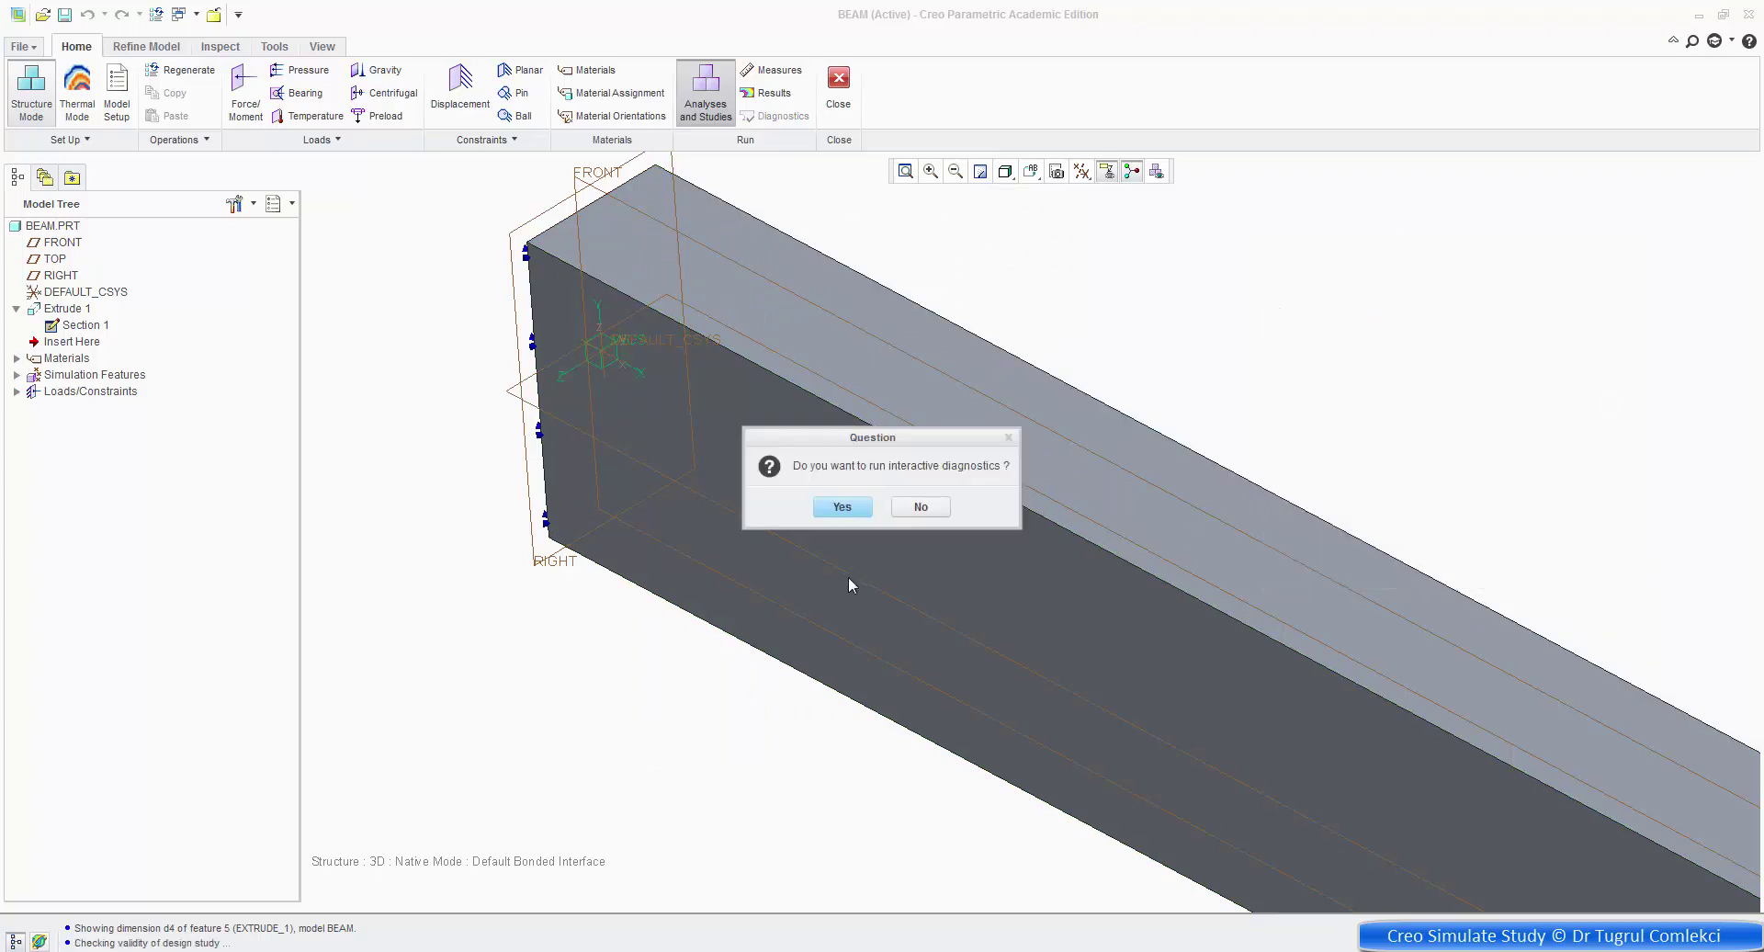
pyautogui.click(846, 510)
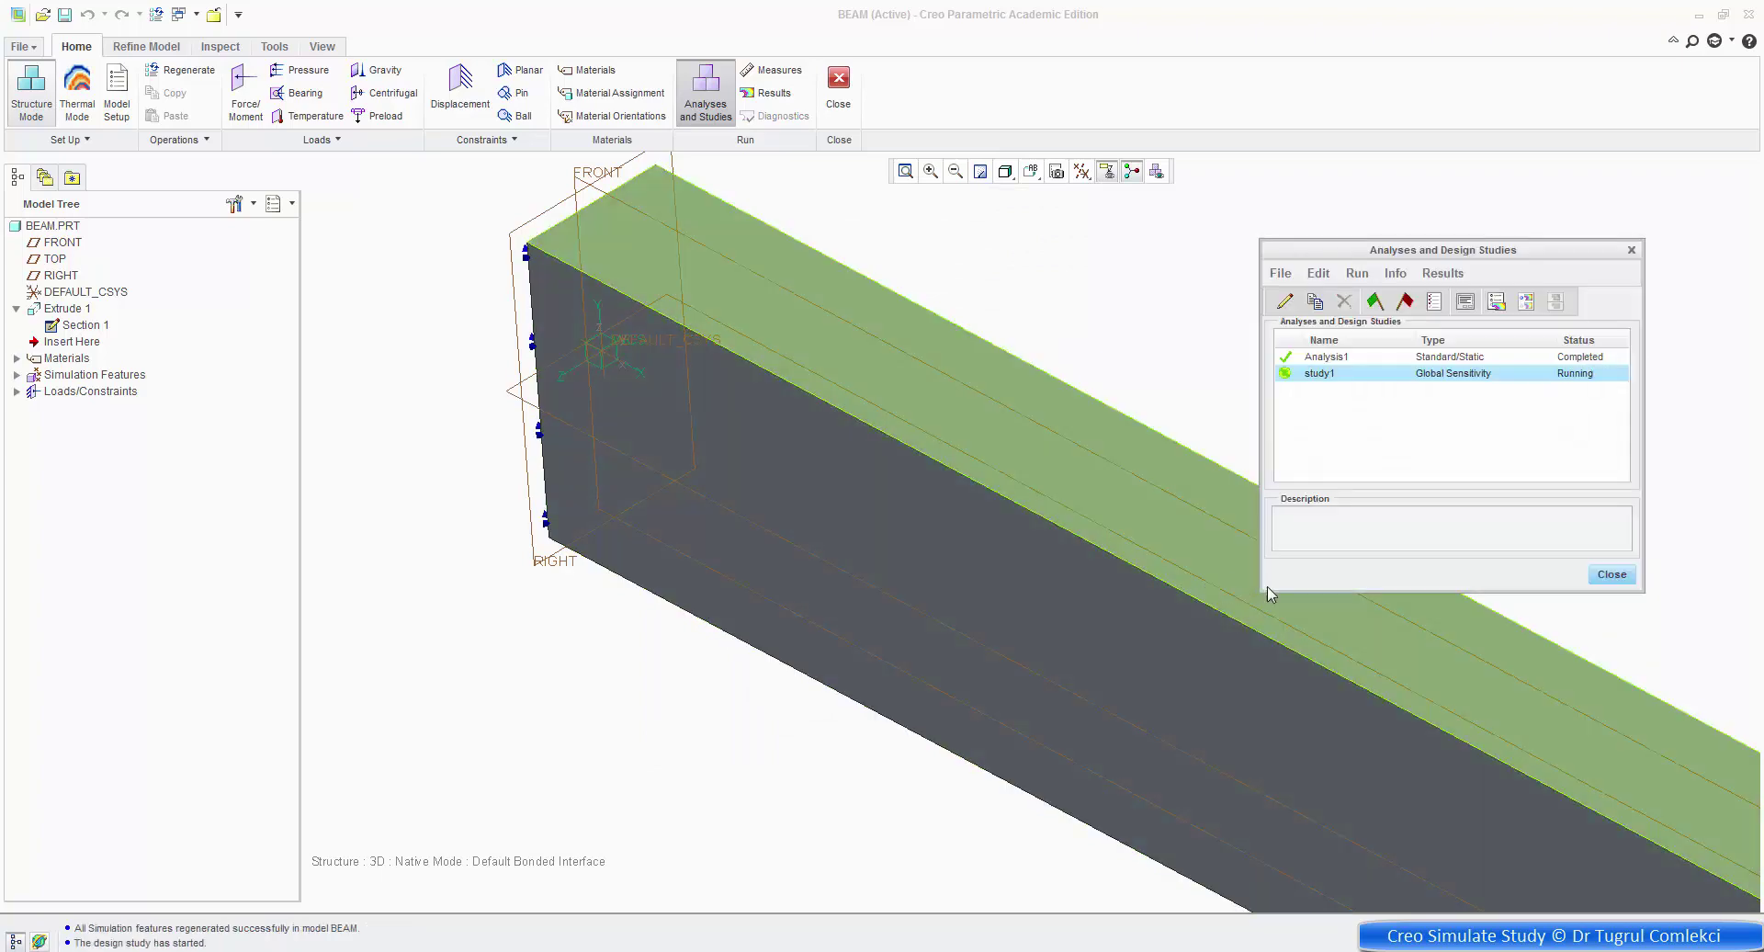
pyautogui.click(1466, 303)
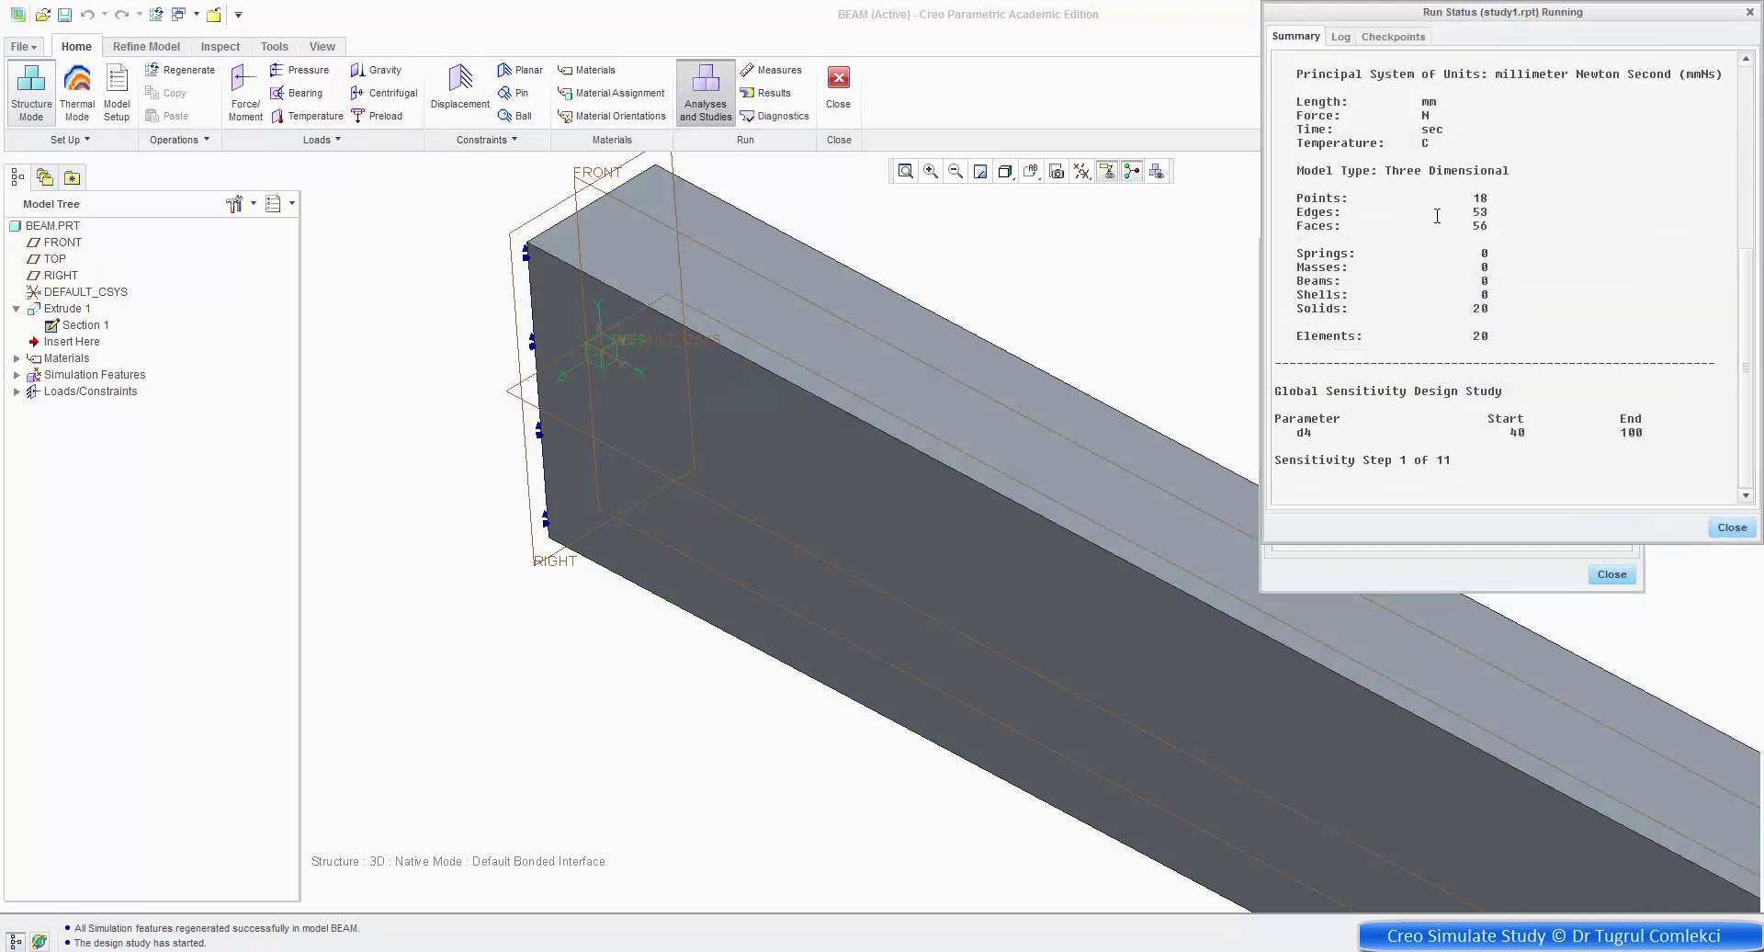
pyautogui.moveTo(1415, 542); pyautogui.dragTo(1456, 759)
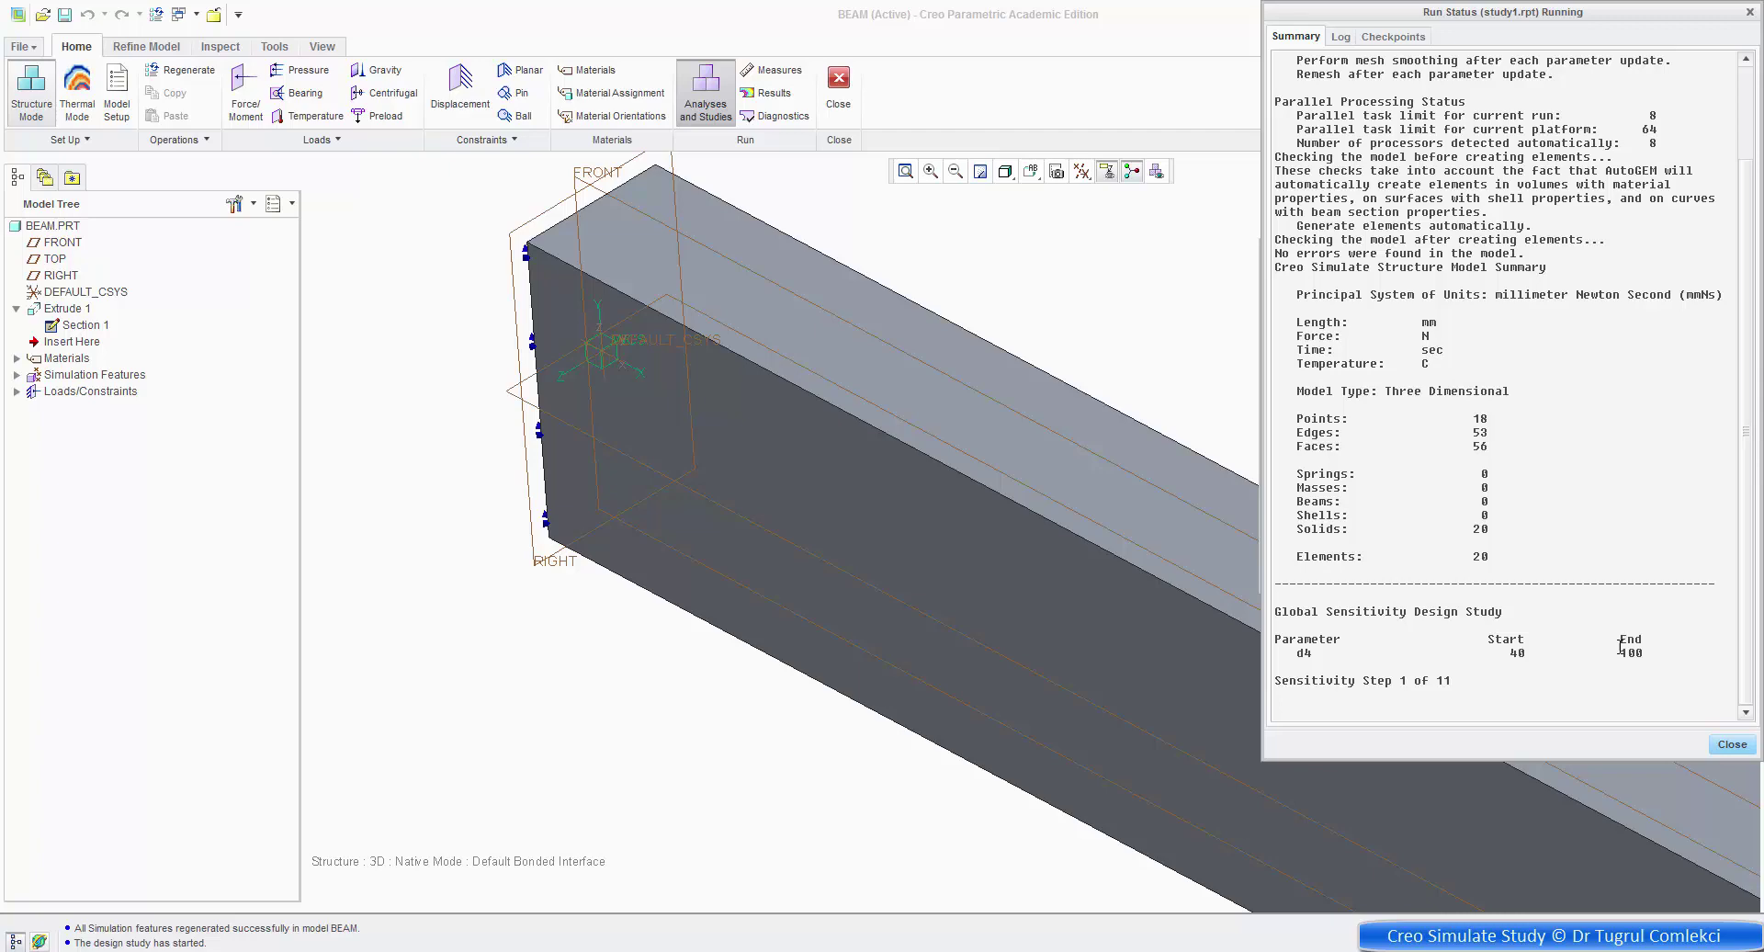
pyautogui.moveTo(1500, 655); pyautogui.dragTo(1551, 667)
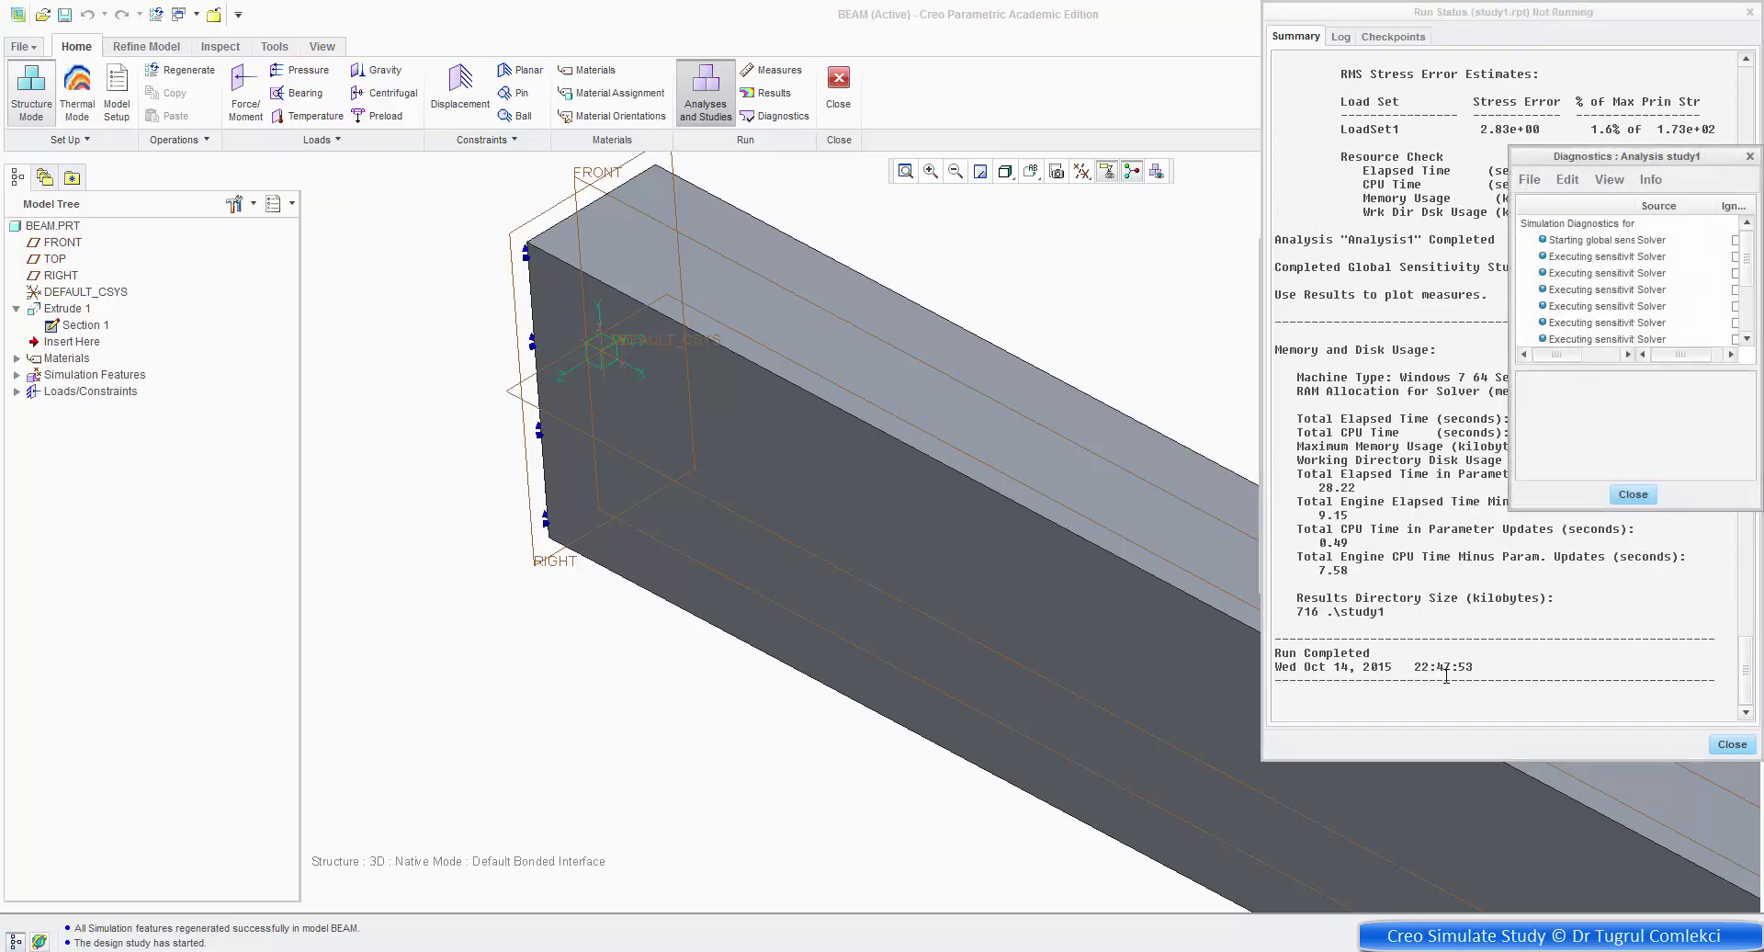
# Close the diagnostics and status windows when finished and open study1's results for review.
pyautogui.click(1637, 495)
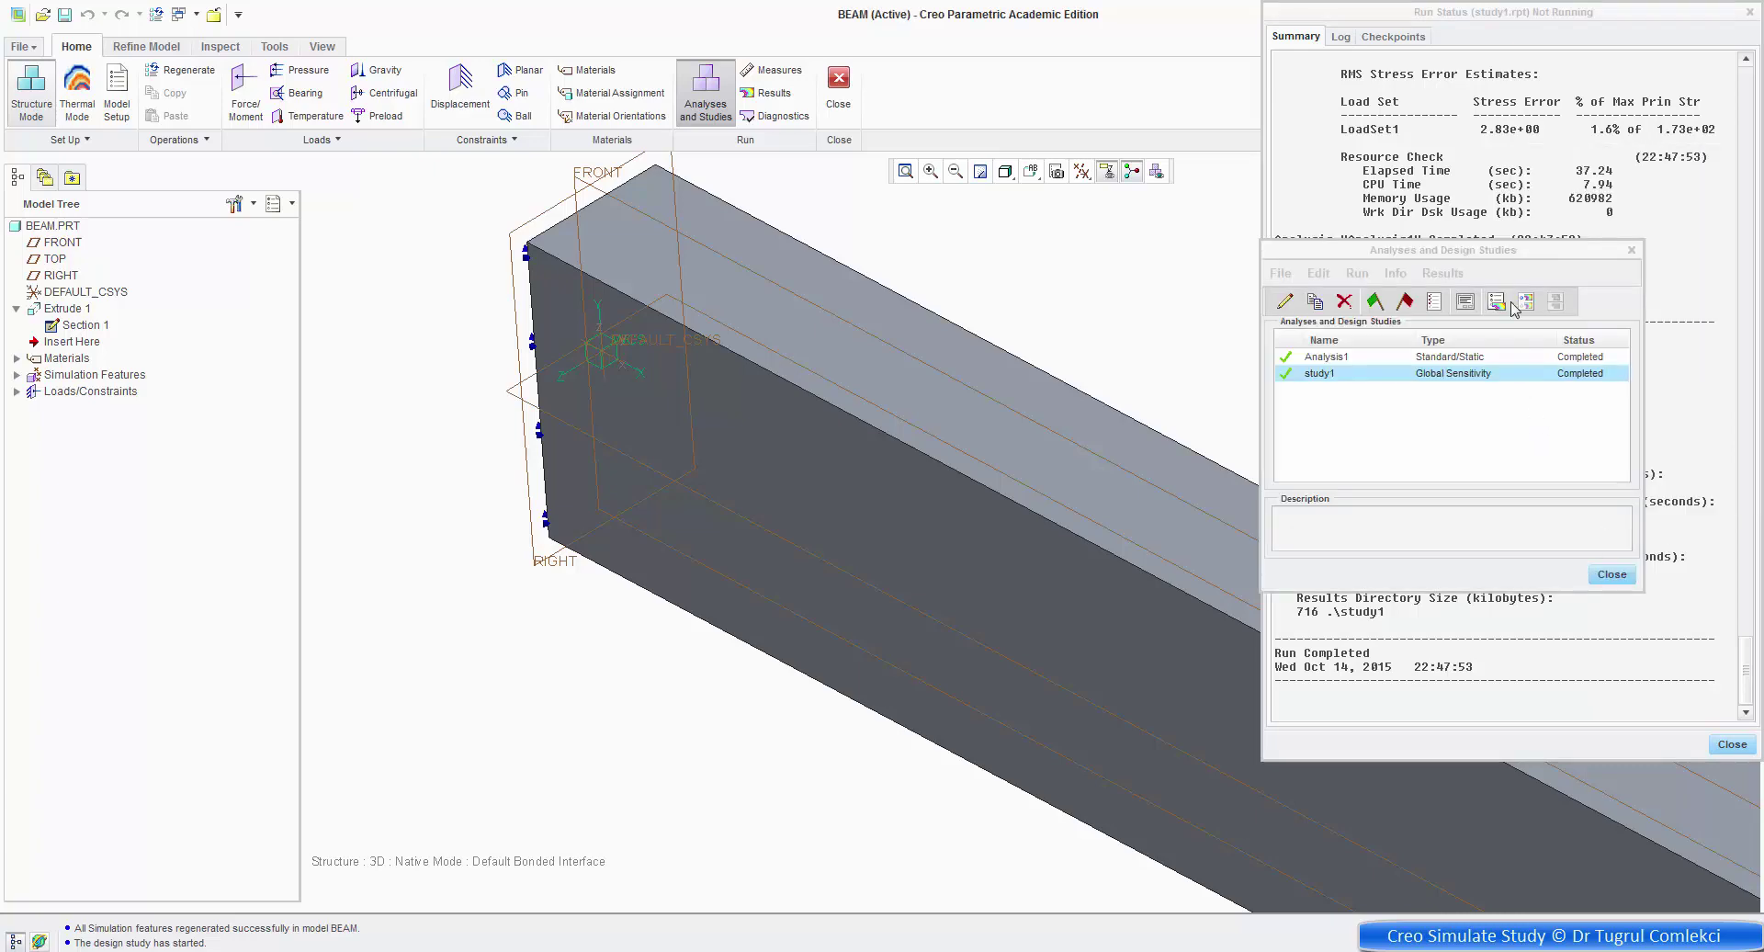
pyautogui.moveTo(1494, 258); pyautogui.dragTo(1014, 249)
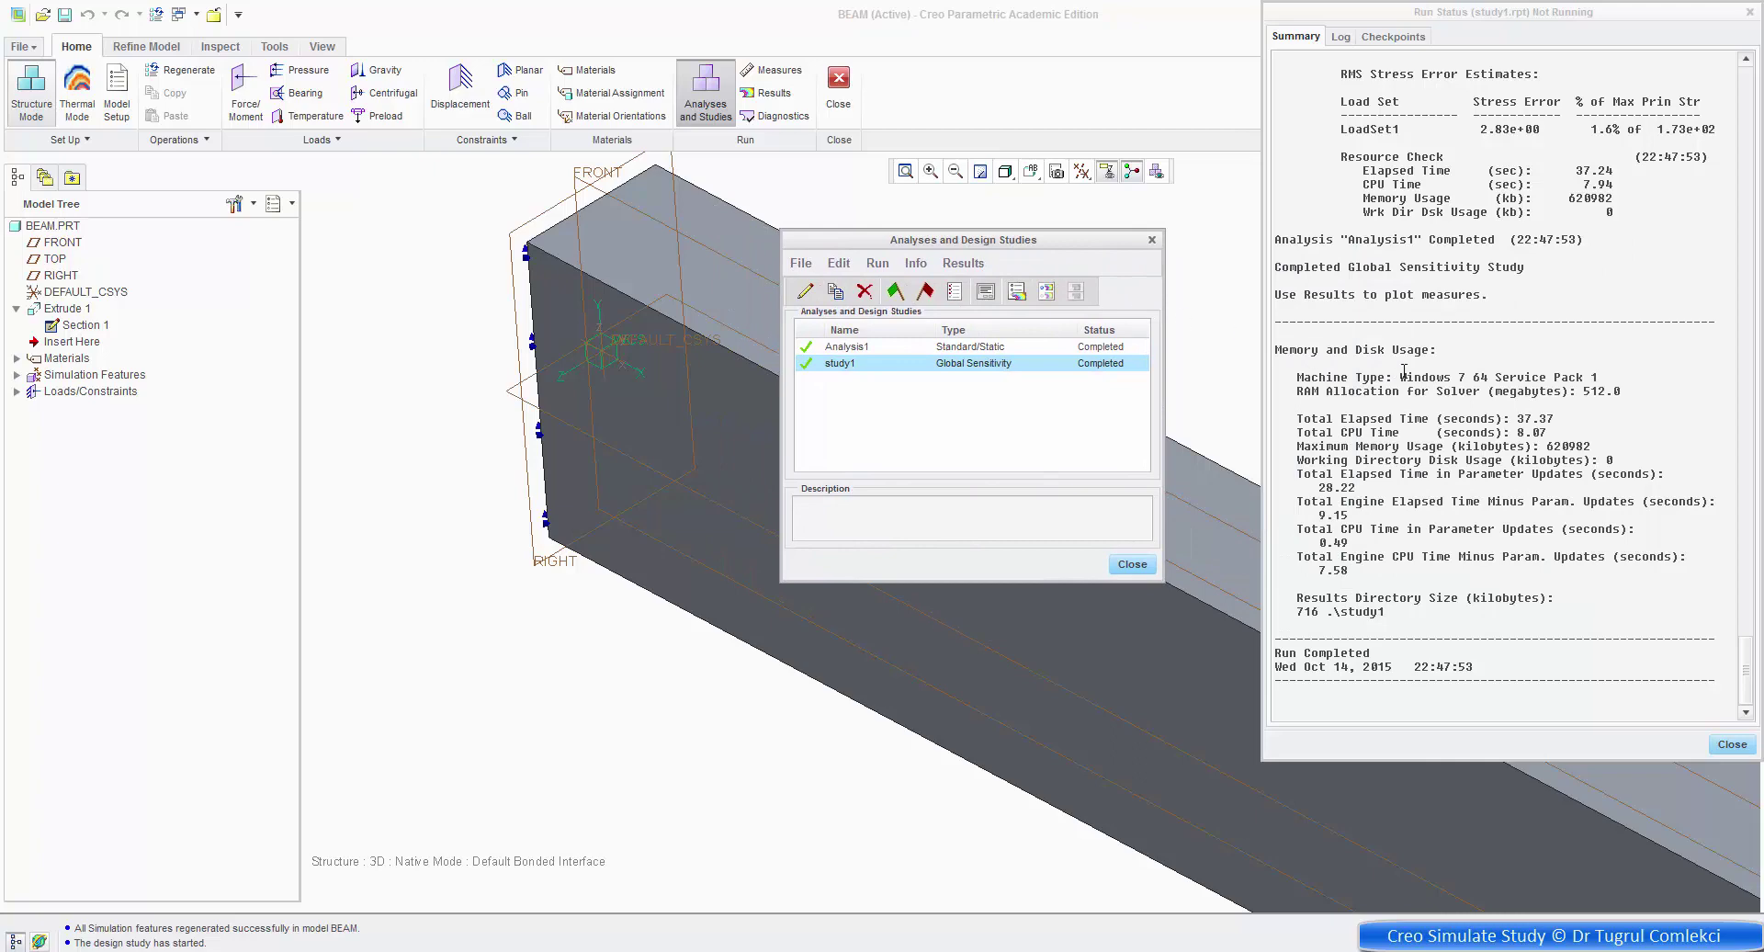
pyautogui.moveTo(1752, 687); pyautogui.dragTo(1737, 653)
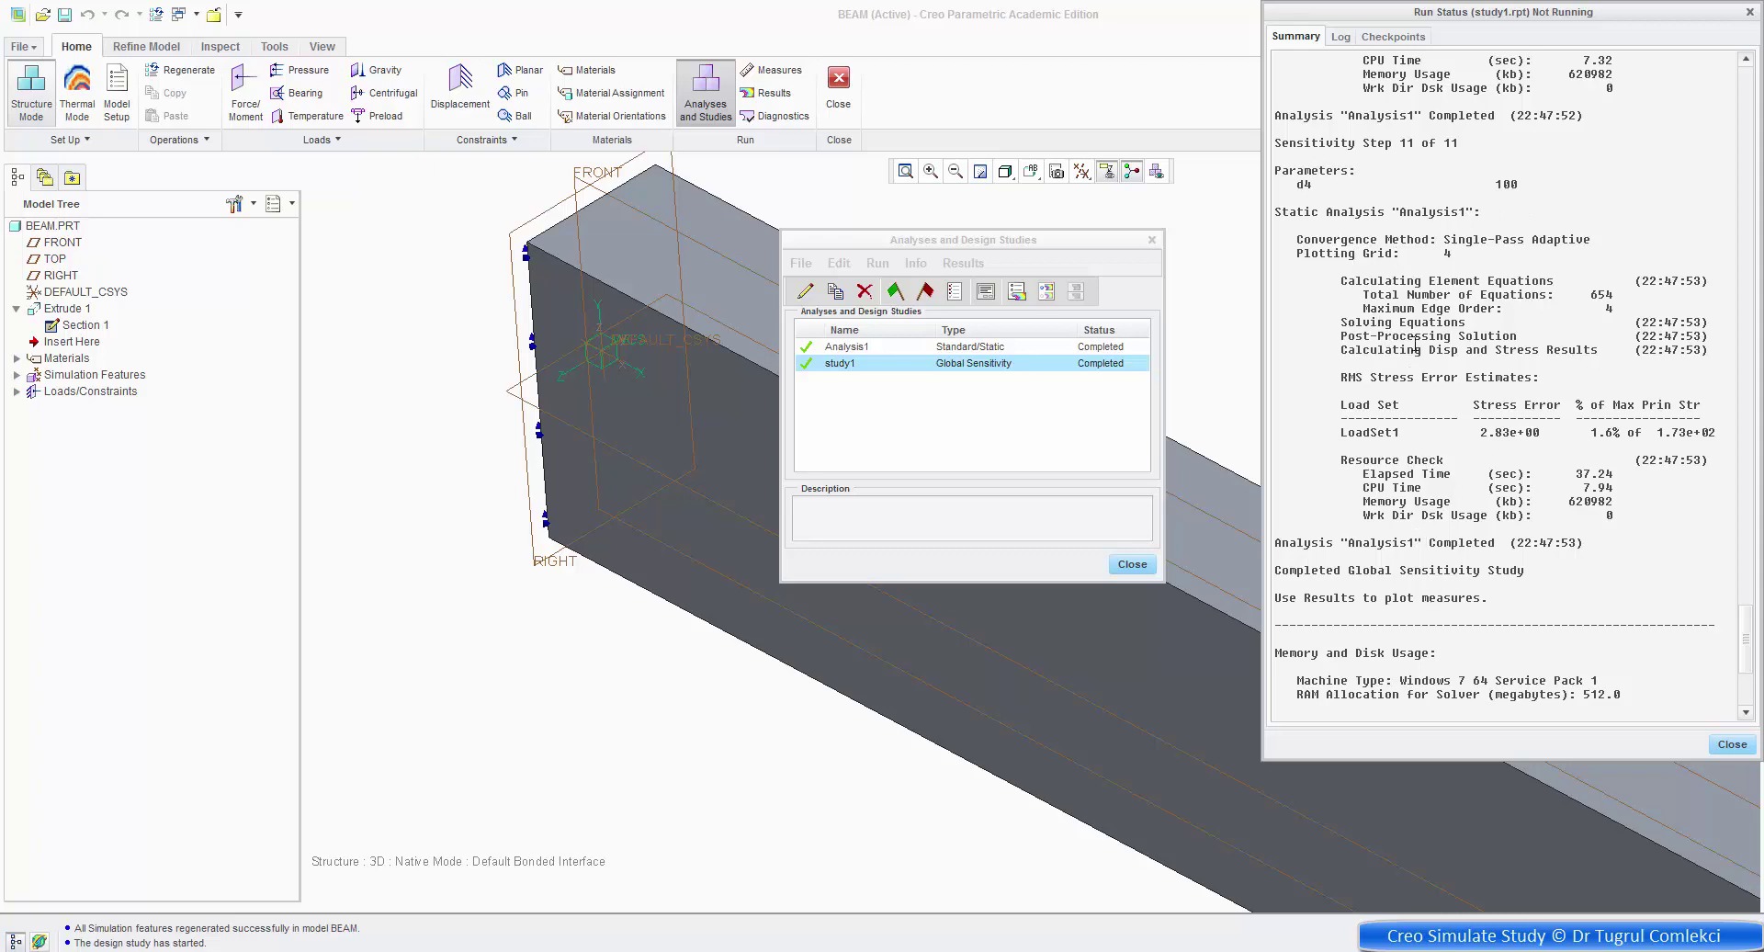
pyautogui.click(1733, 745)
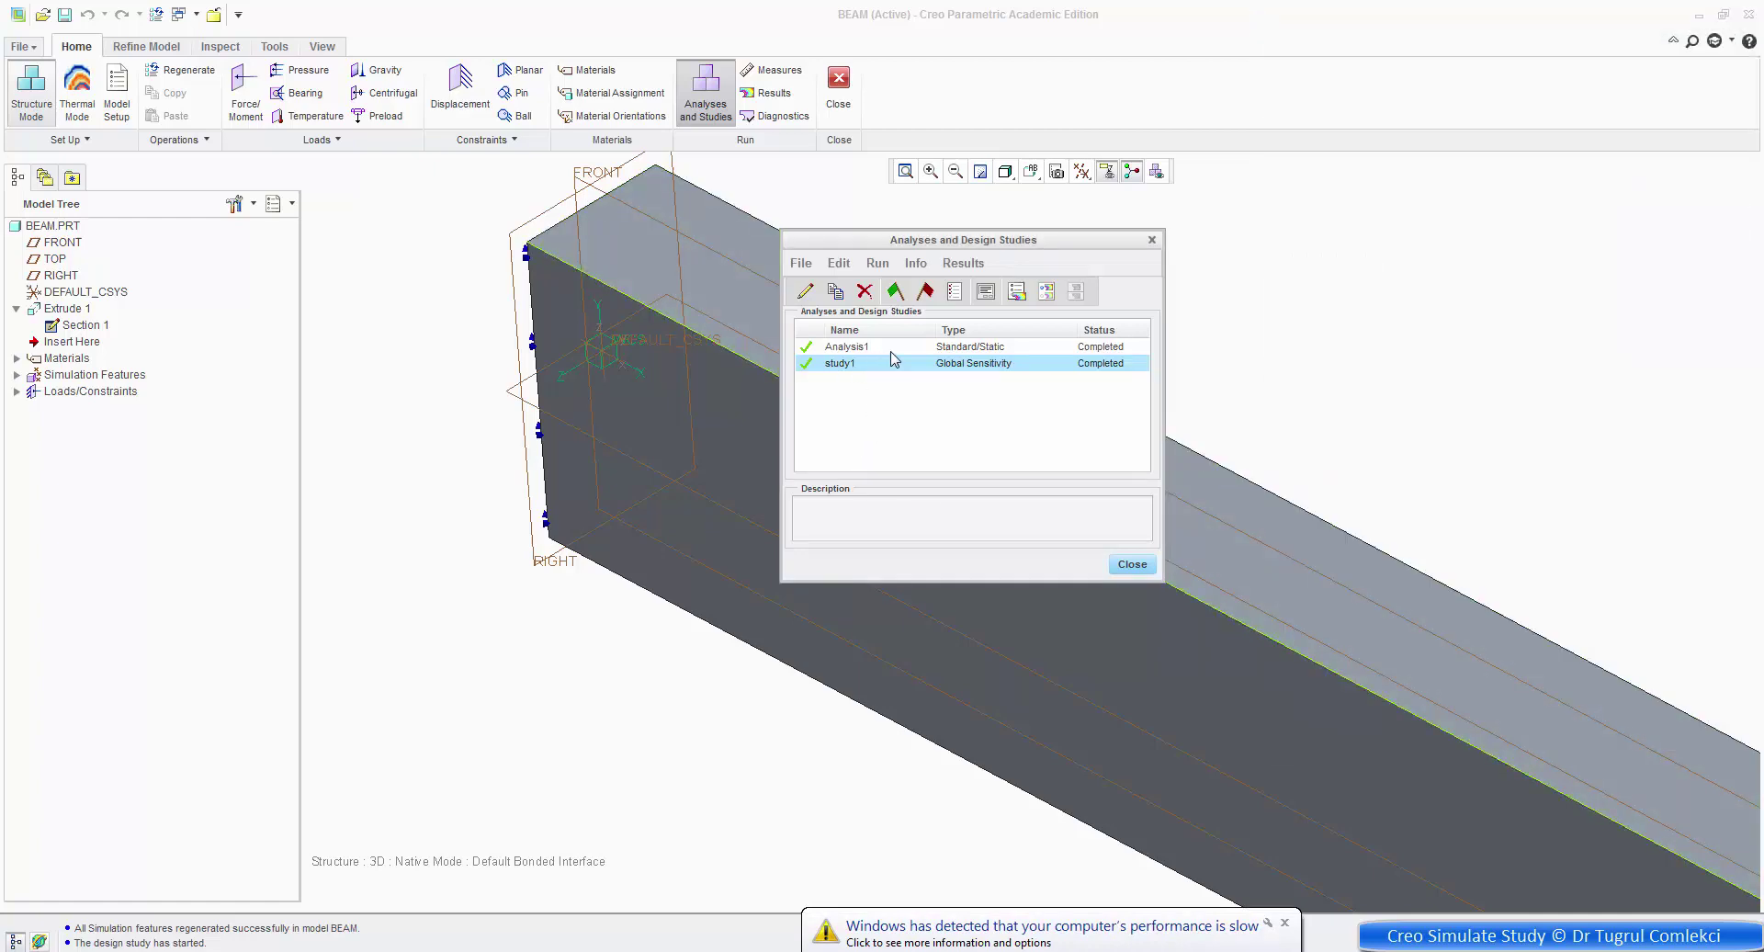
pyautogui.click(1016, 292)
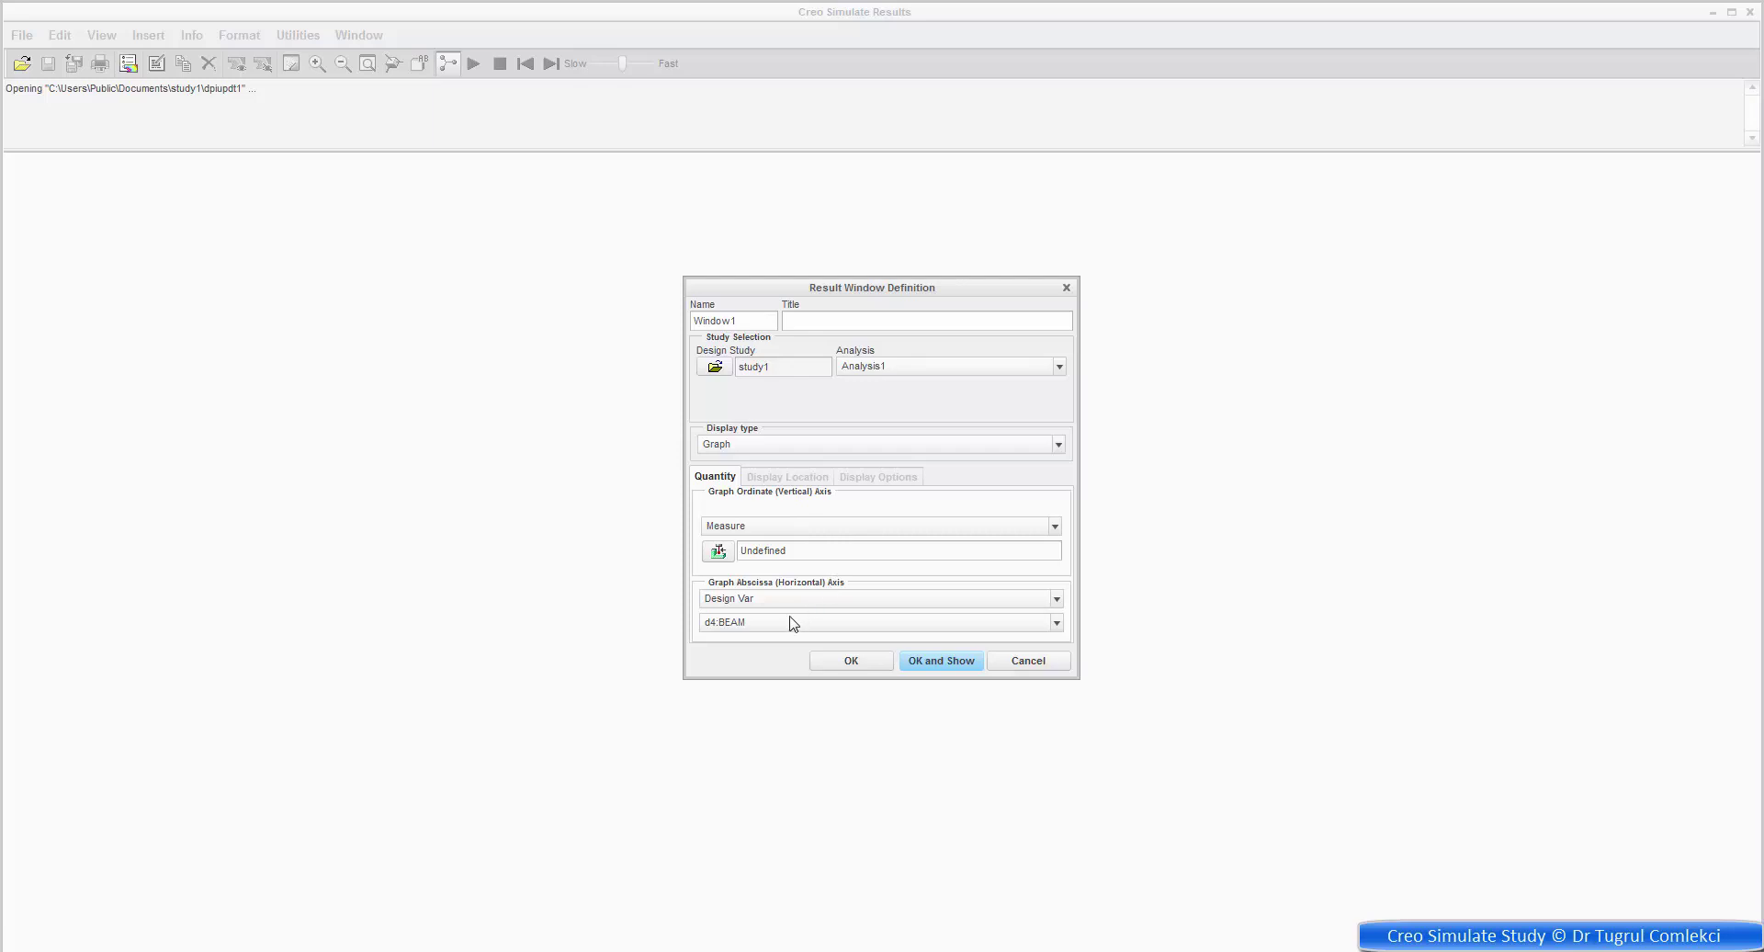
# Graph max_stress_vm against d4, falling from about 838 MPa at 40 mm to roughly 130 MPa.
pyautogui.click(719, 552)
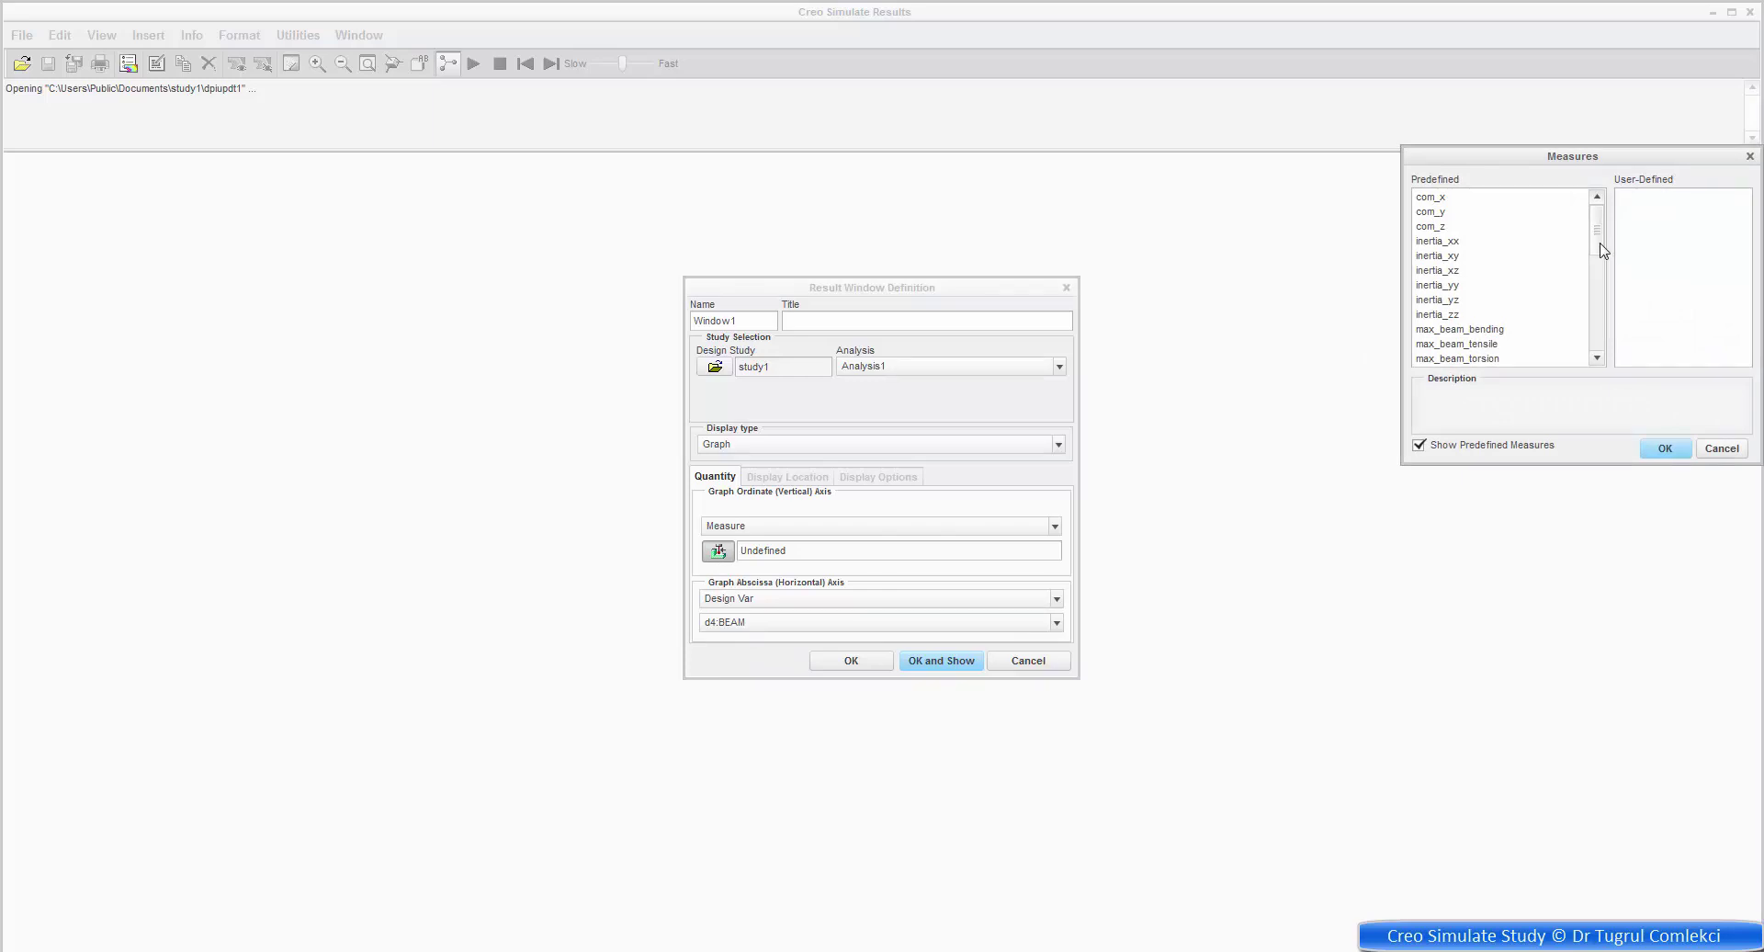
pyautogui.moveTo(1604, 248); pyautogui.dragTo(1598, 322)
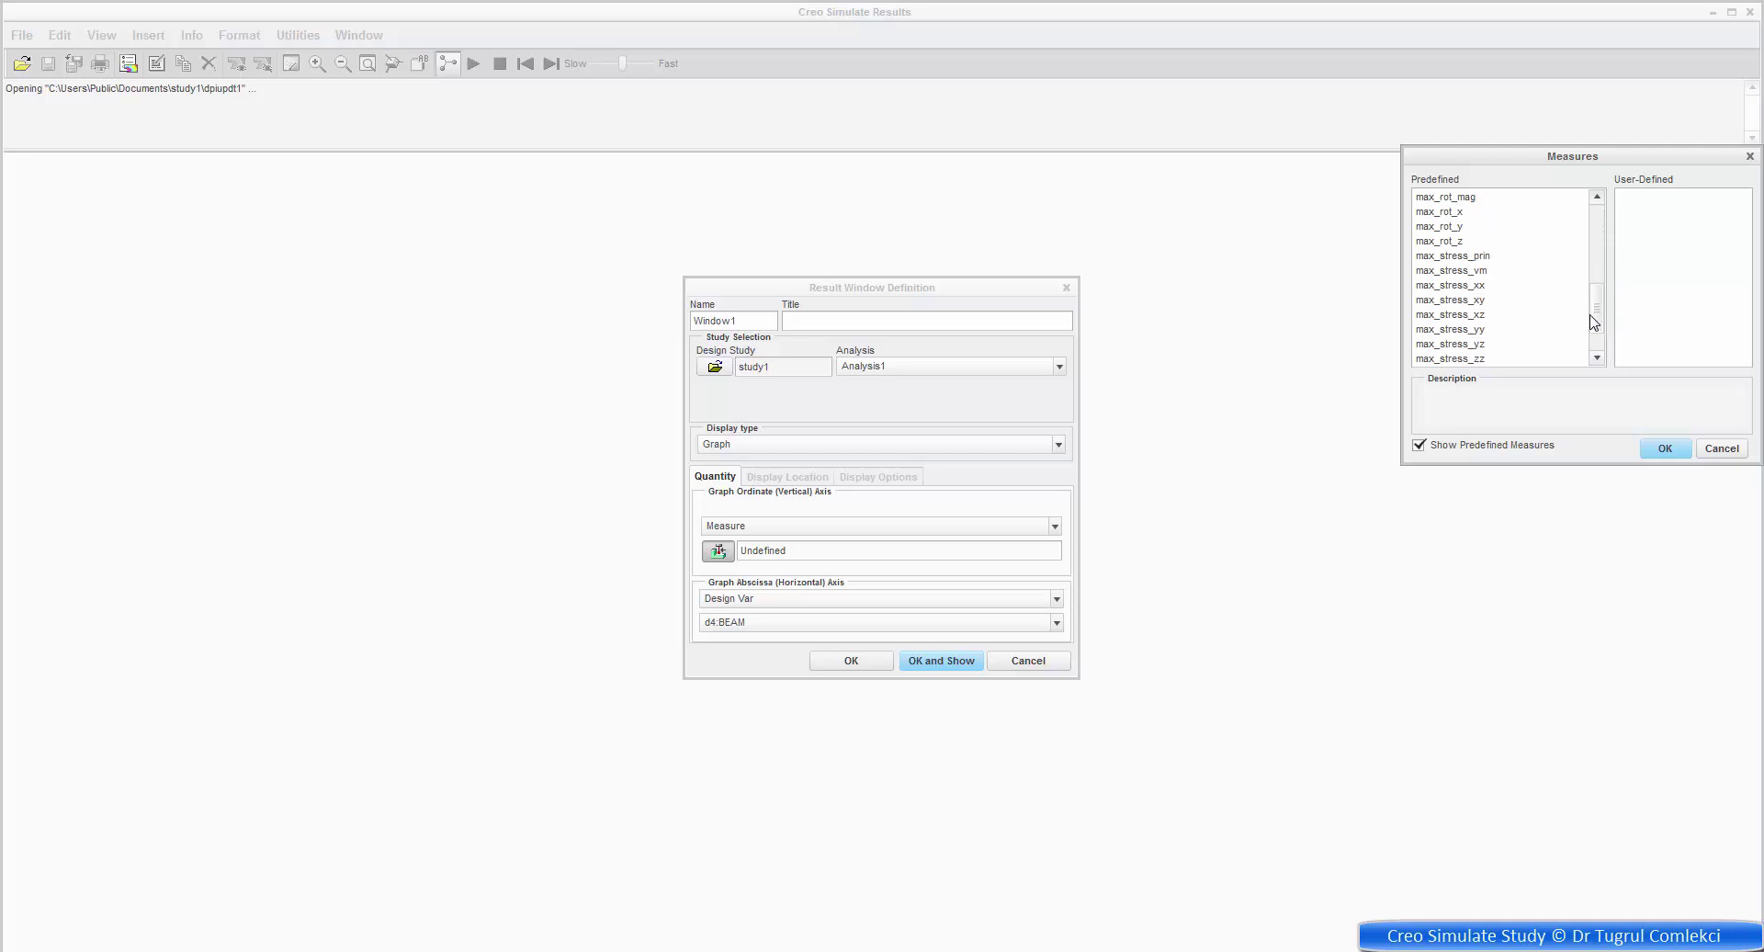
pyautogui.click(1465, 272)
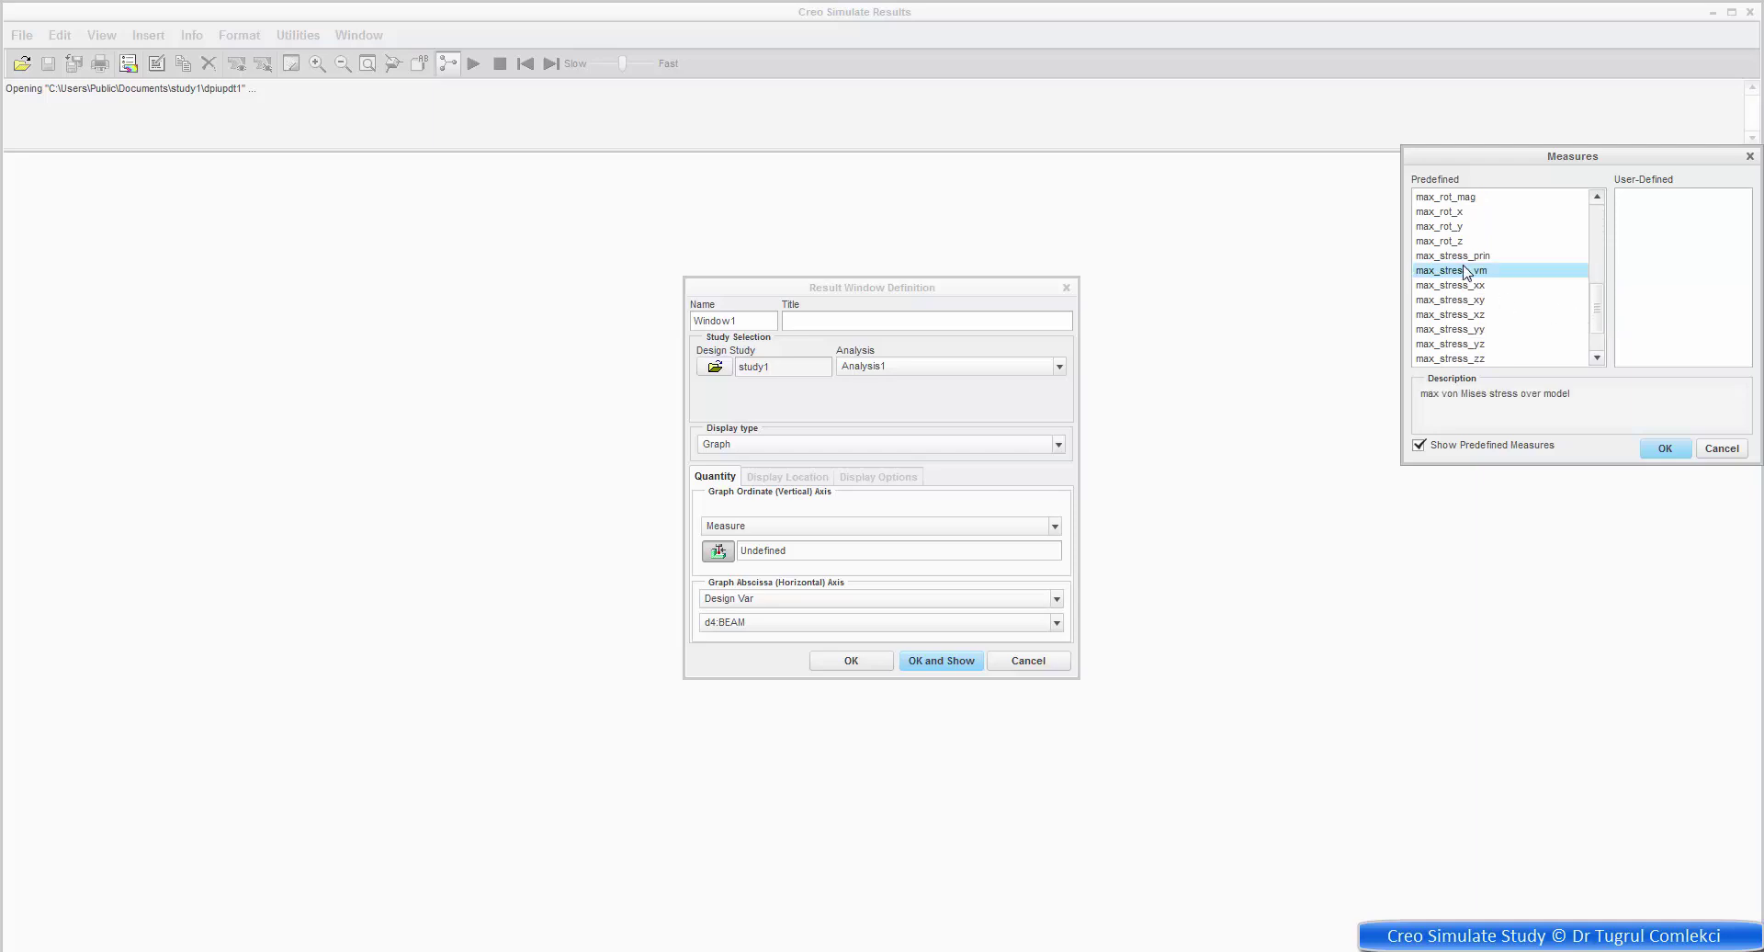
pyautogui.click(1661, 450)
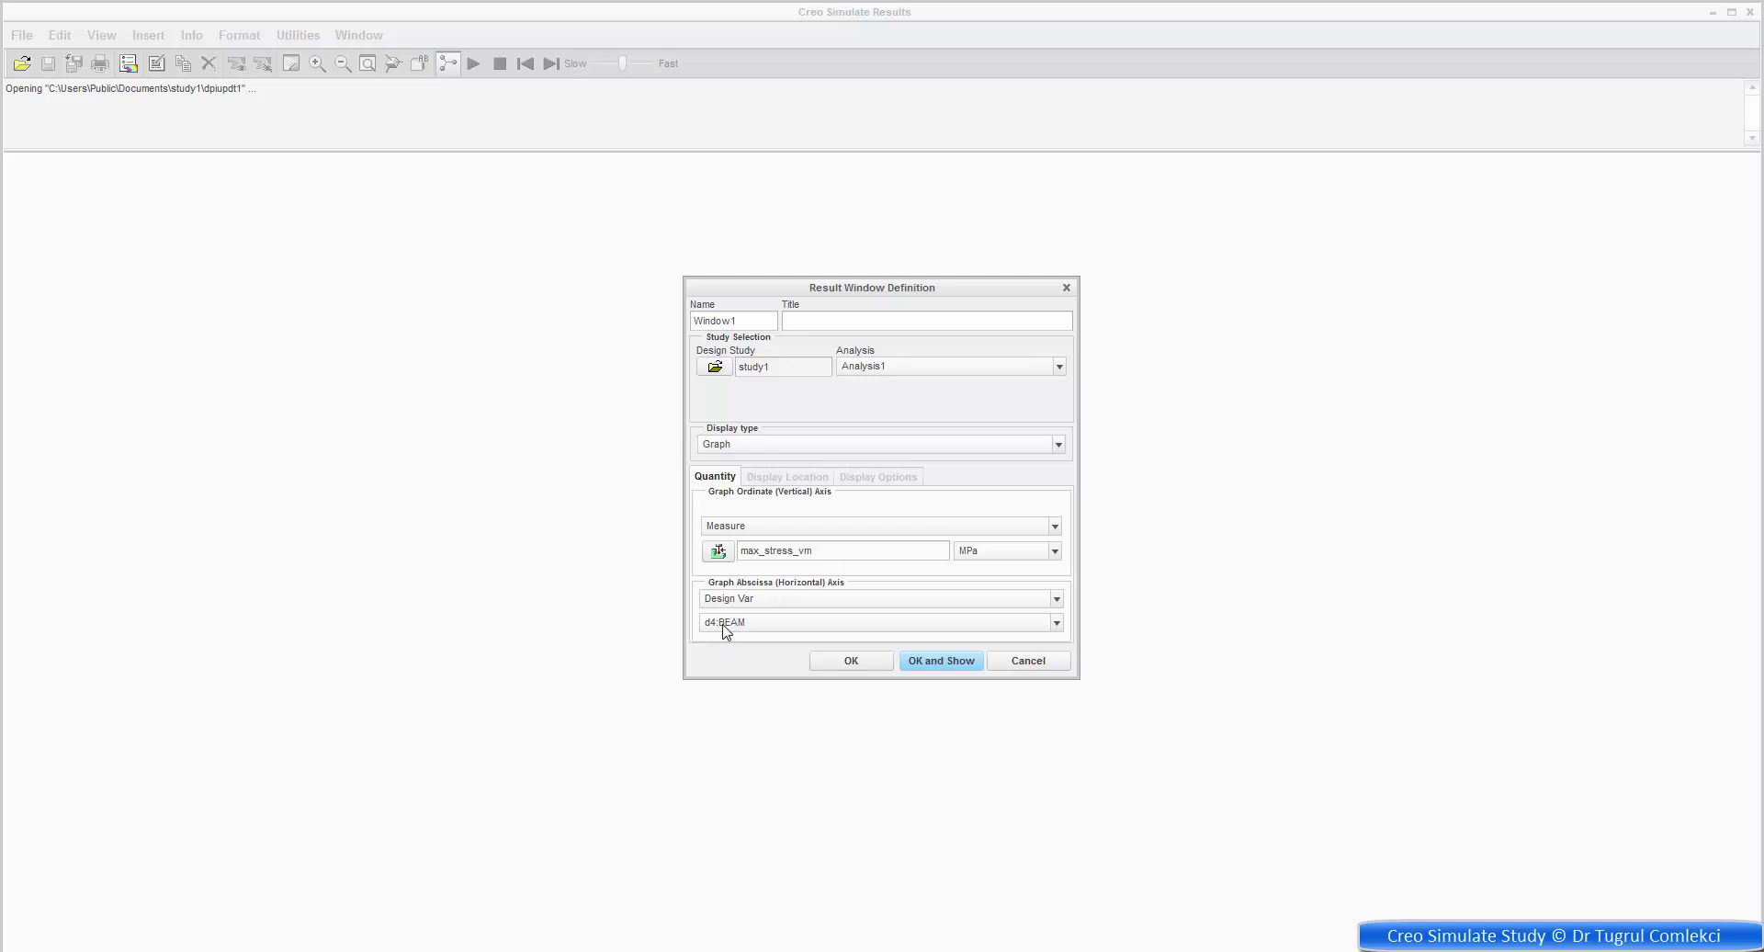
pyautogui.click(947, 668)
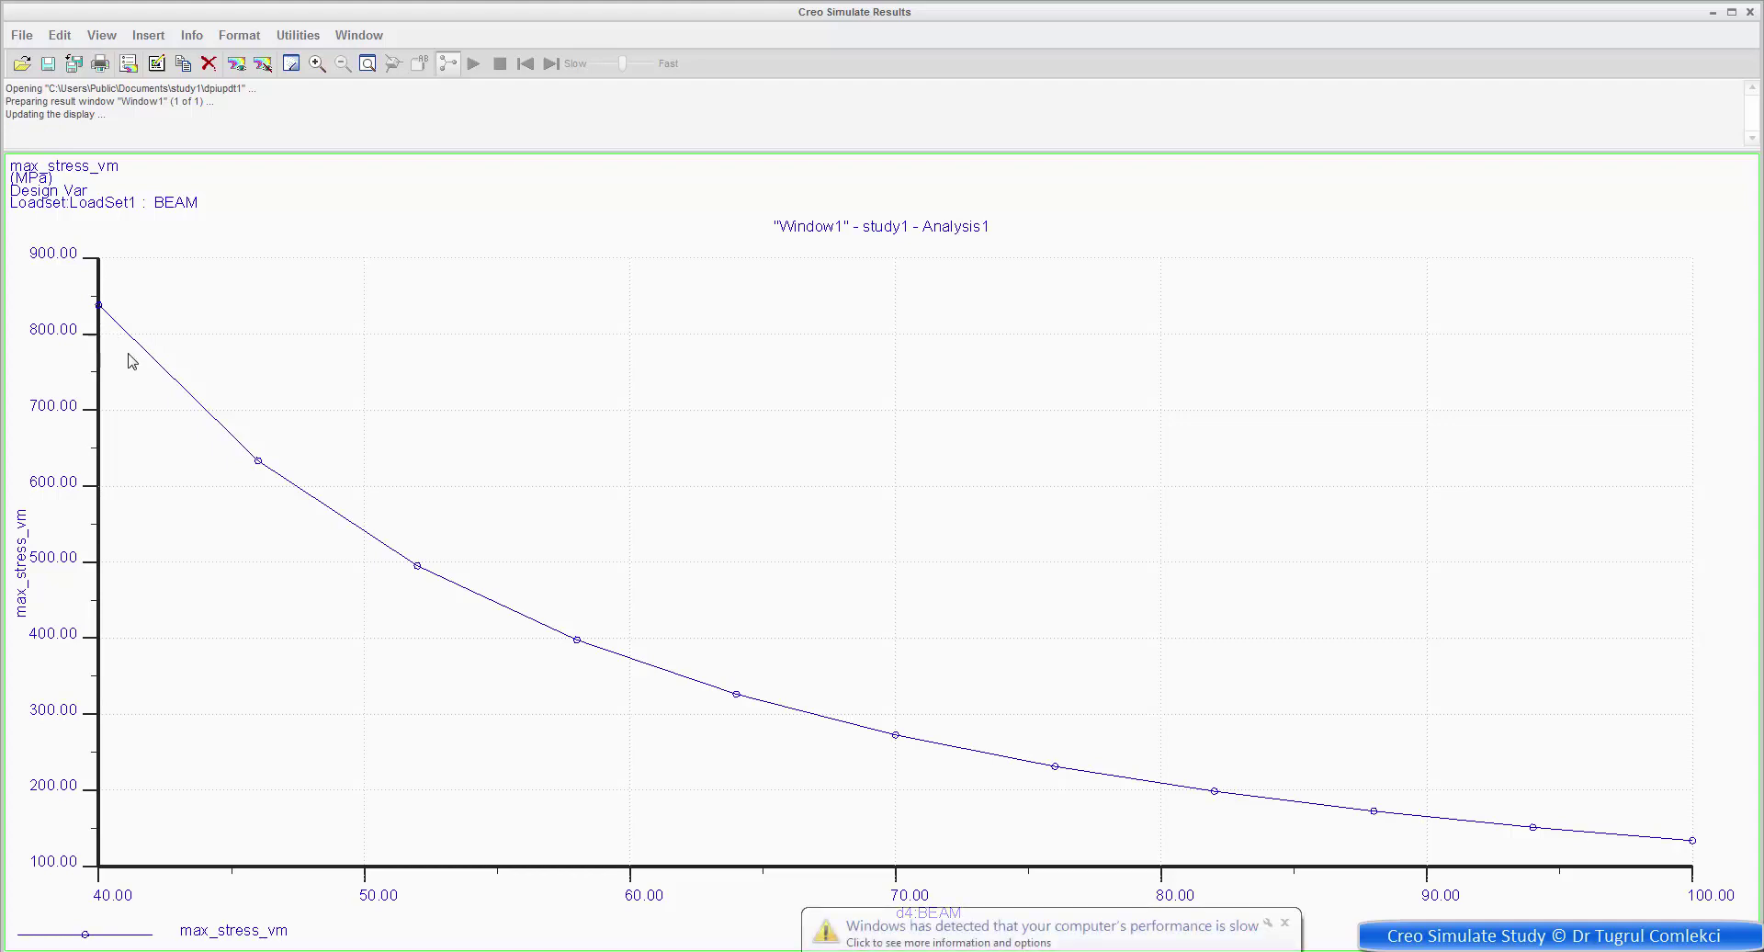
# Dismiss the Windows slow-performance notification over the study1 max von Mises stress graph.
pyautogui.click(1286, 923)
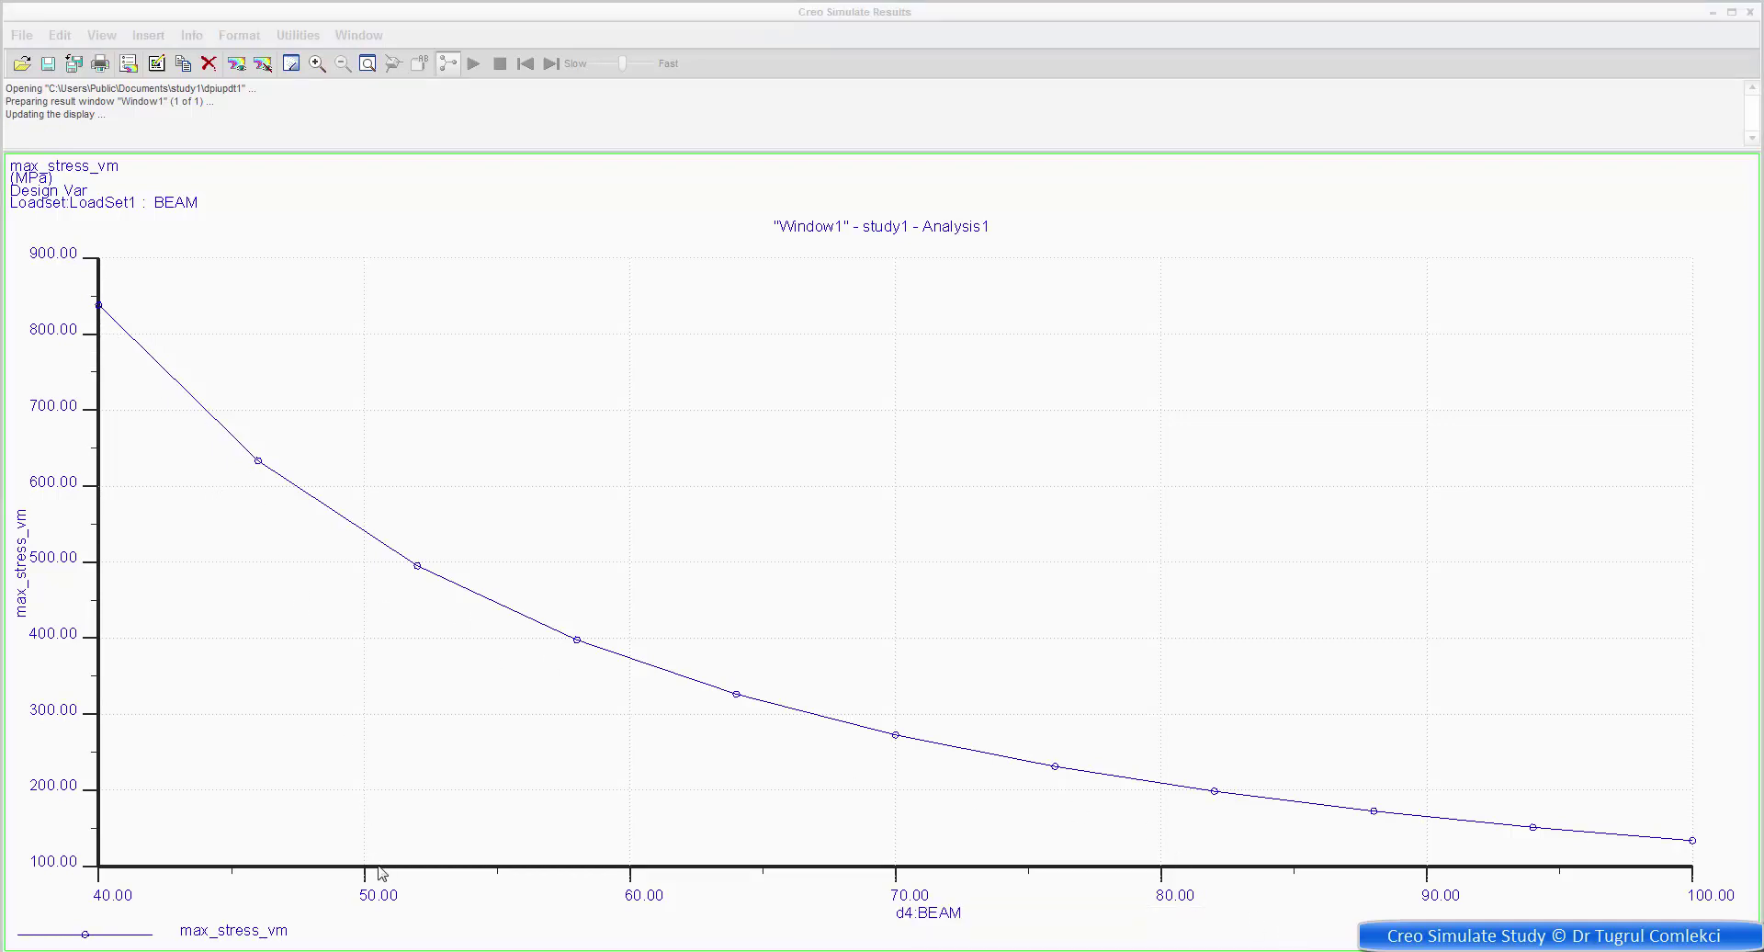